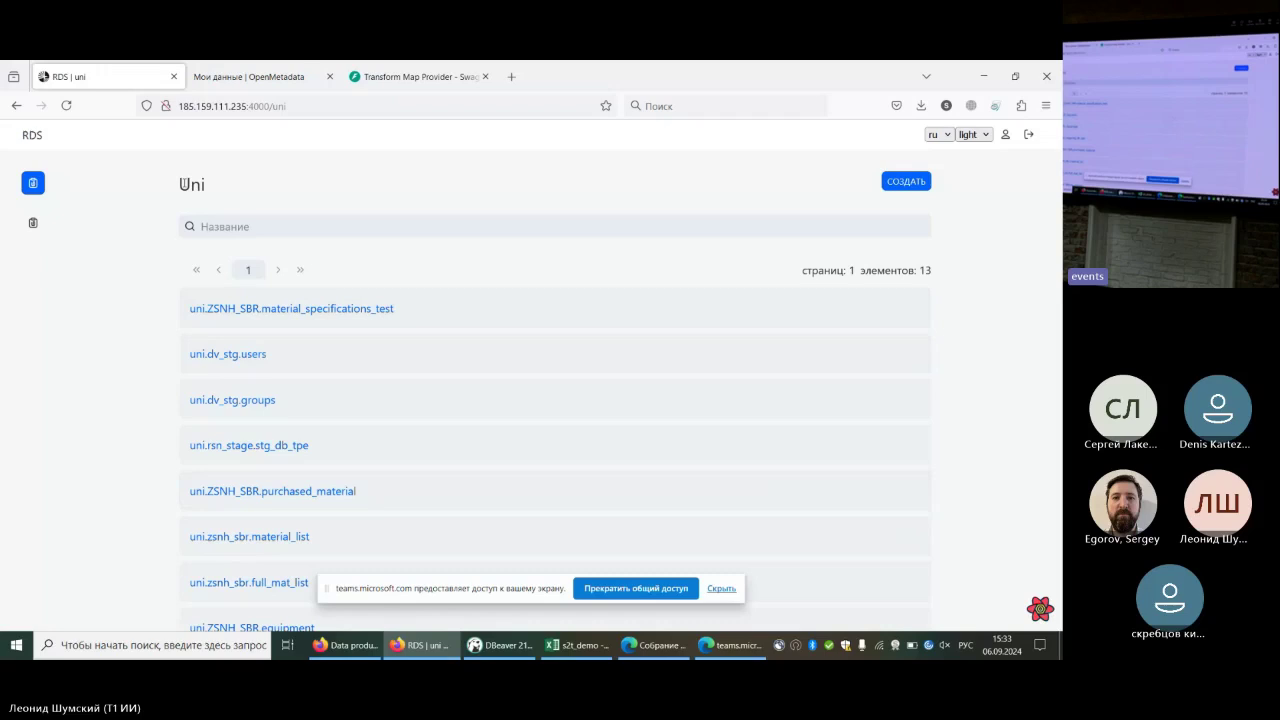
View the CEH resource list, return to the Uni list, and open the uni.ZSNH_SBR.equipment resource
left_click(33, 222)
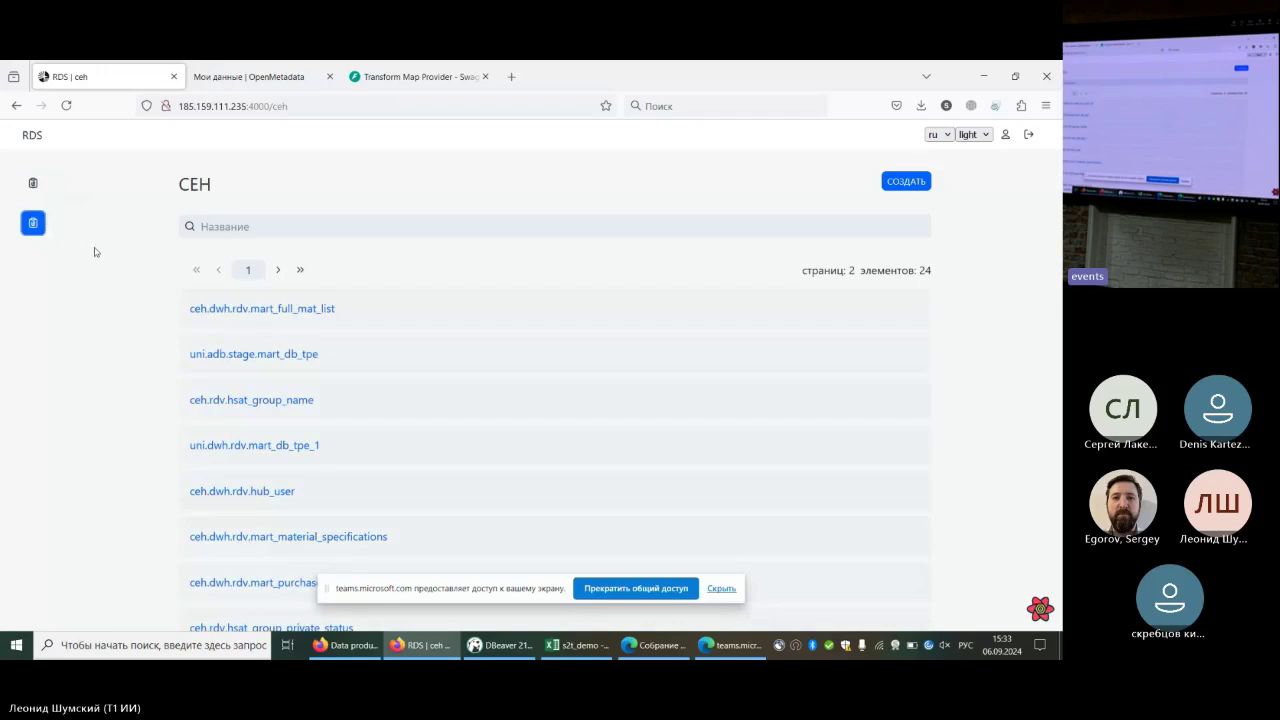
left_click(33, 186)
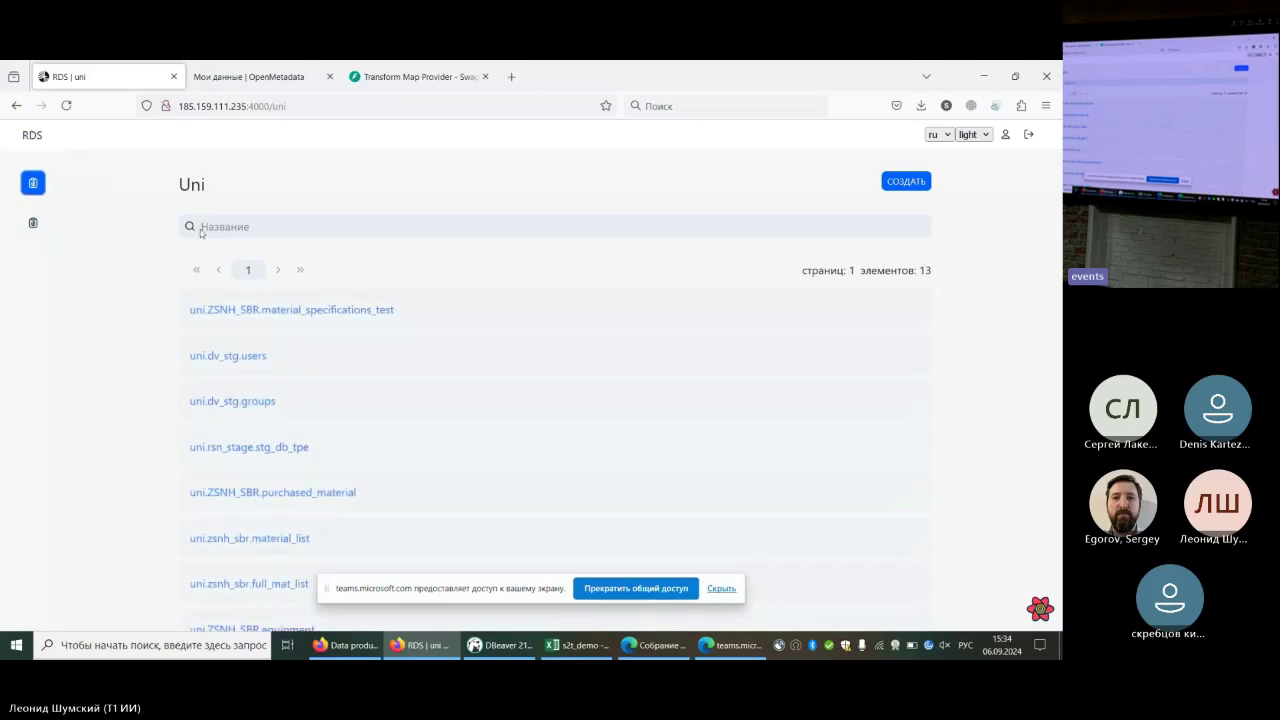
scroll(285, 375, "down", 5)
scroll(278, 399, "up", 5)
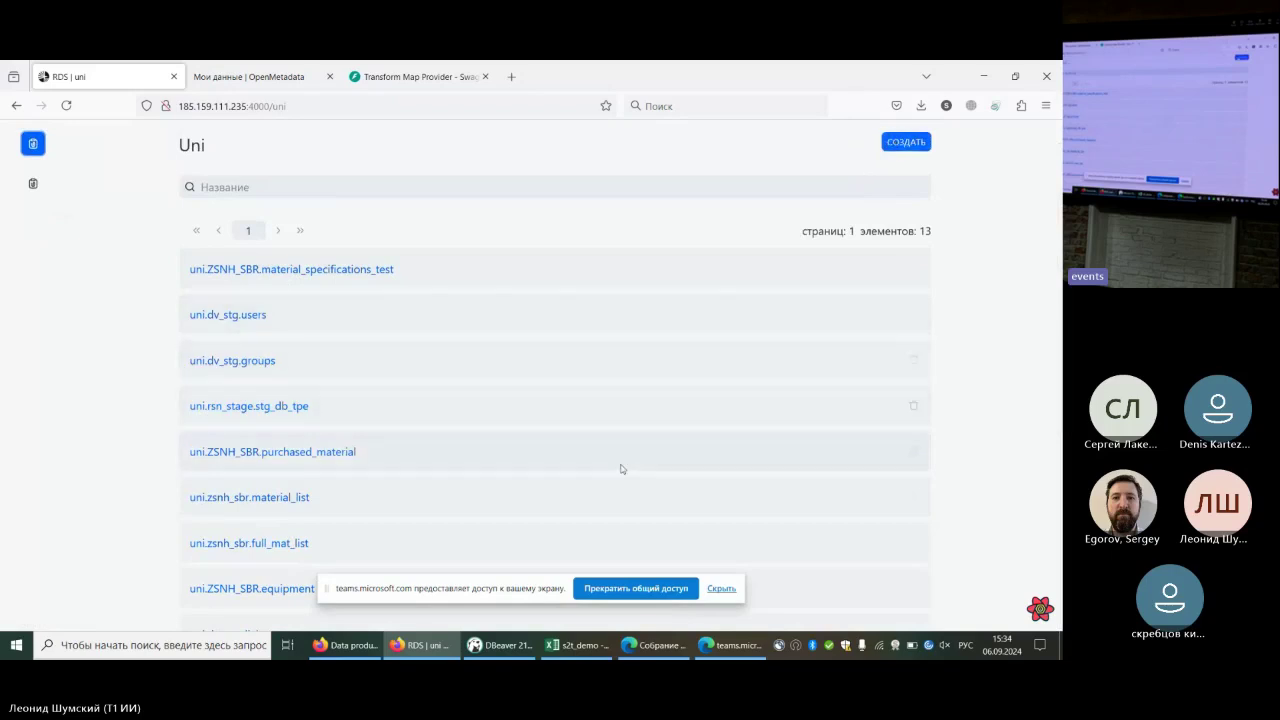
scroll(459, 430, "down", 2)
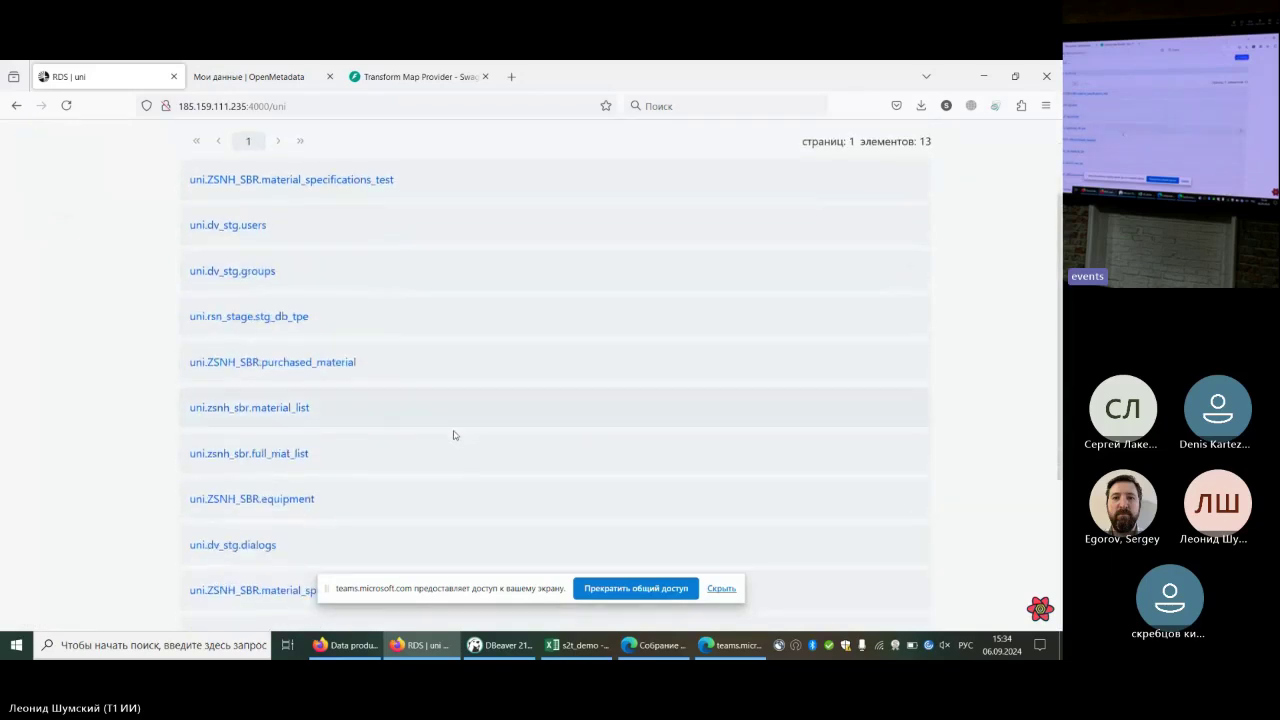
left_click(300, 503)
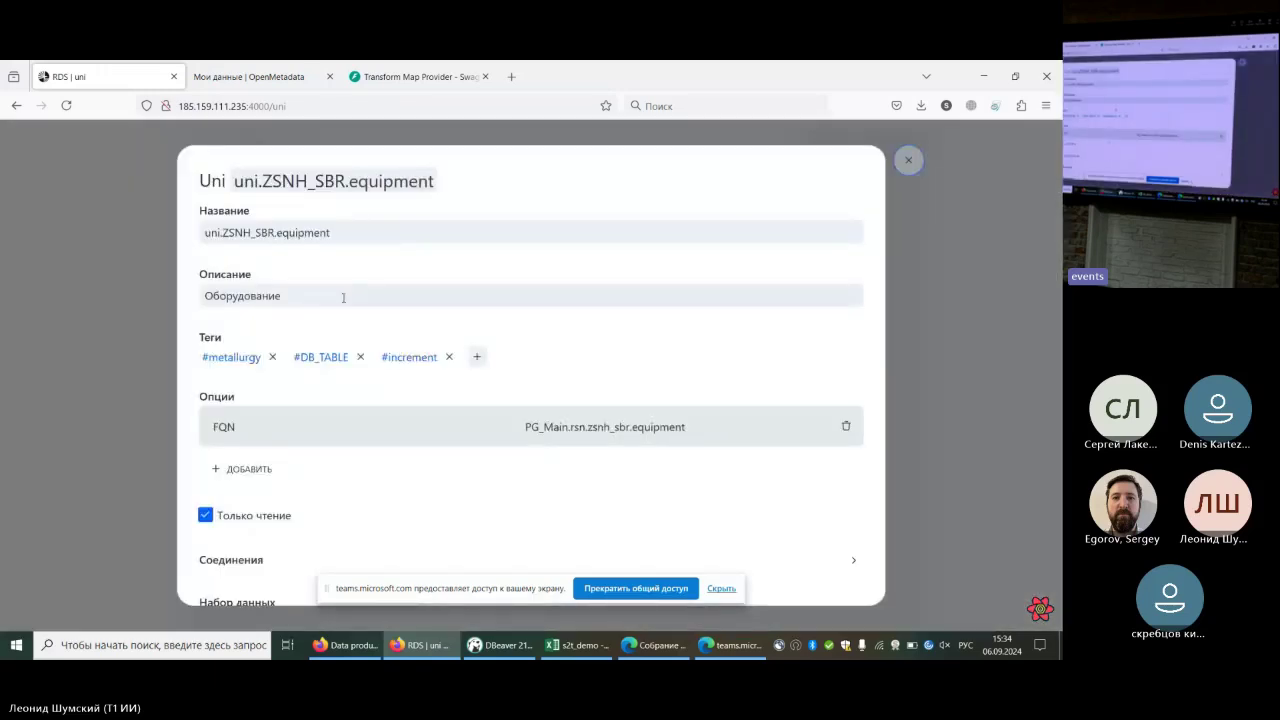
Review the equipment resource's description, name and FQN option value without changing them
left_click_drag(308, 303, 196, 300)
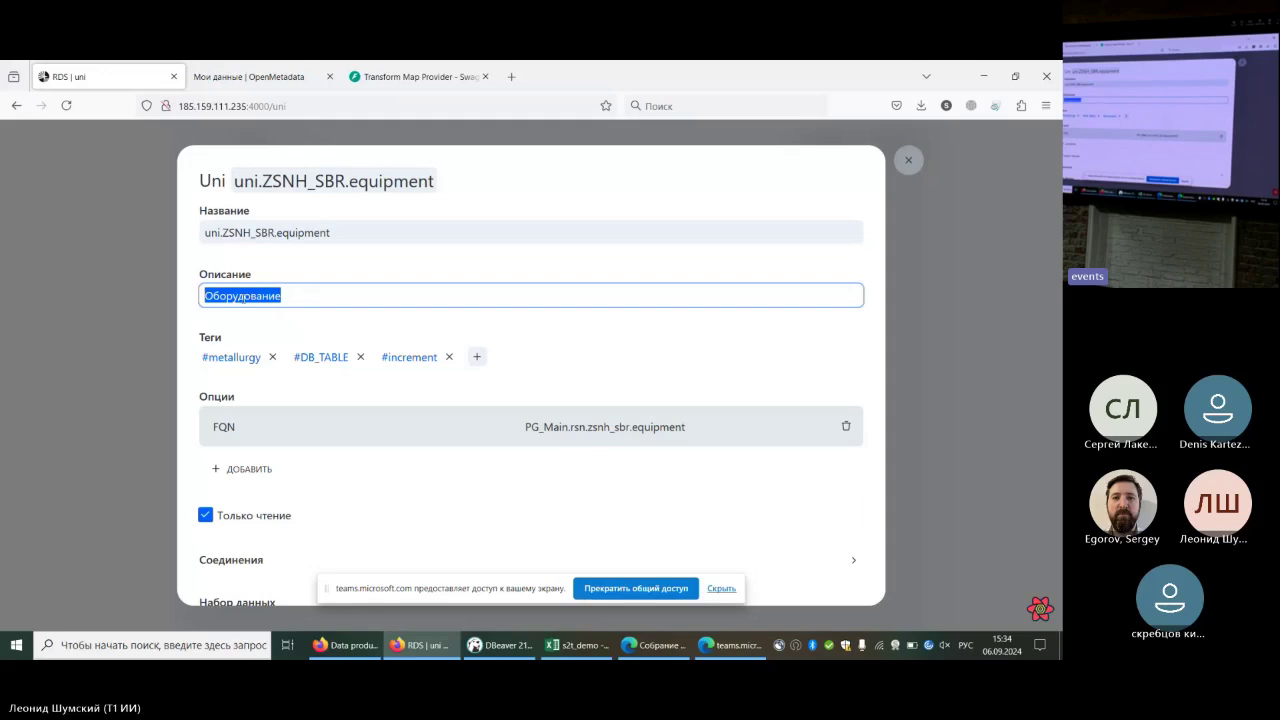
type("Оборудование")
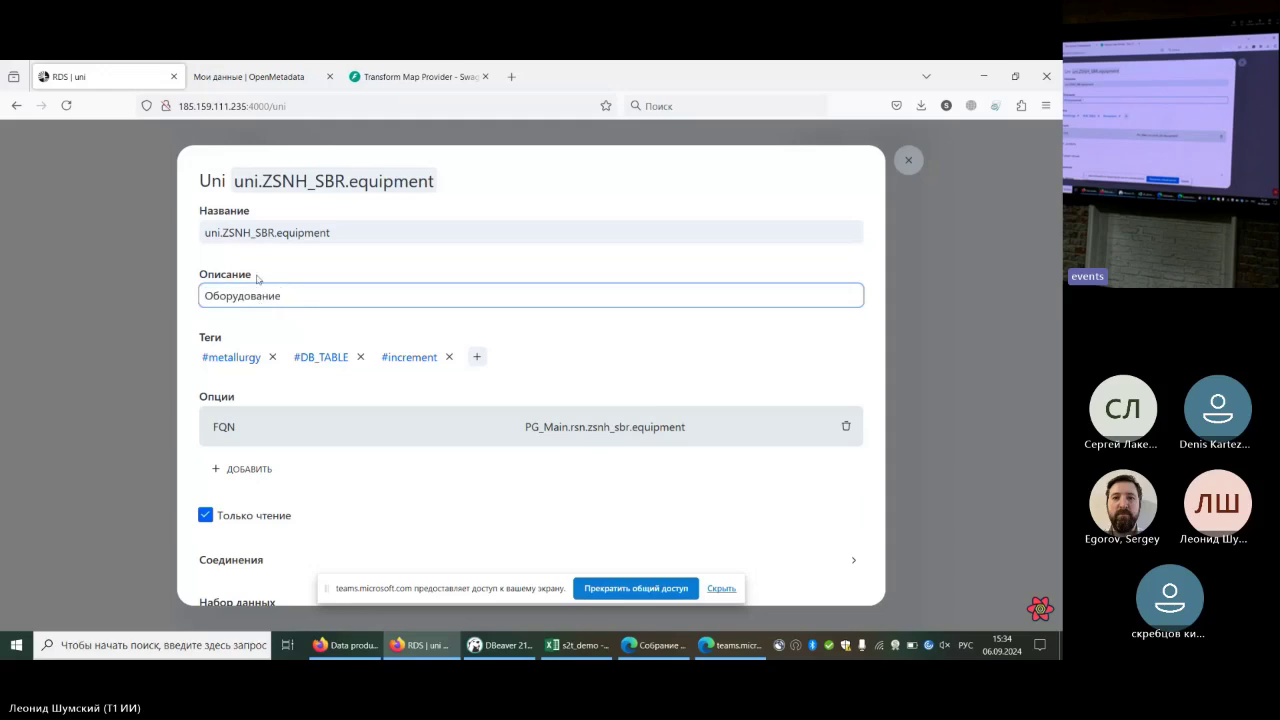
left_click_drag(341, 227, 206, 233)
left_click(241, 233)
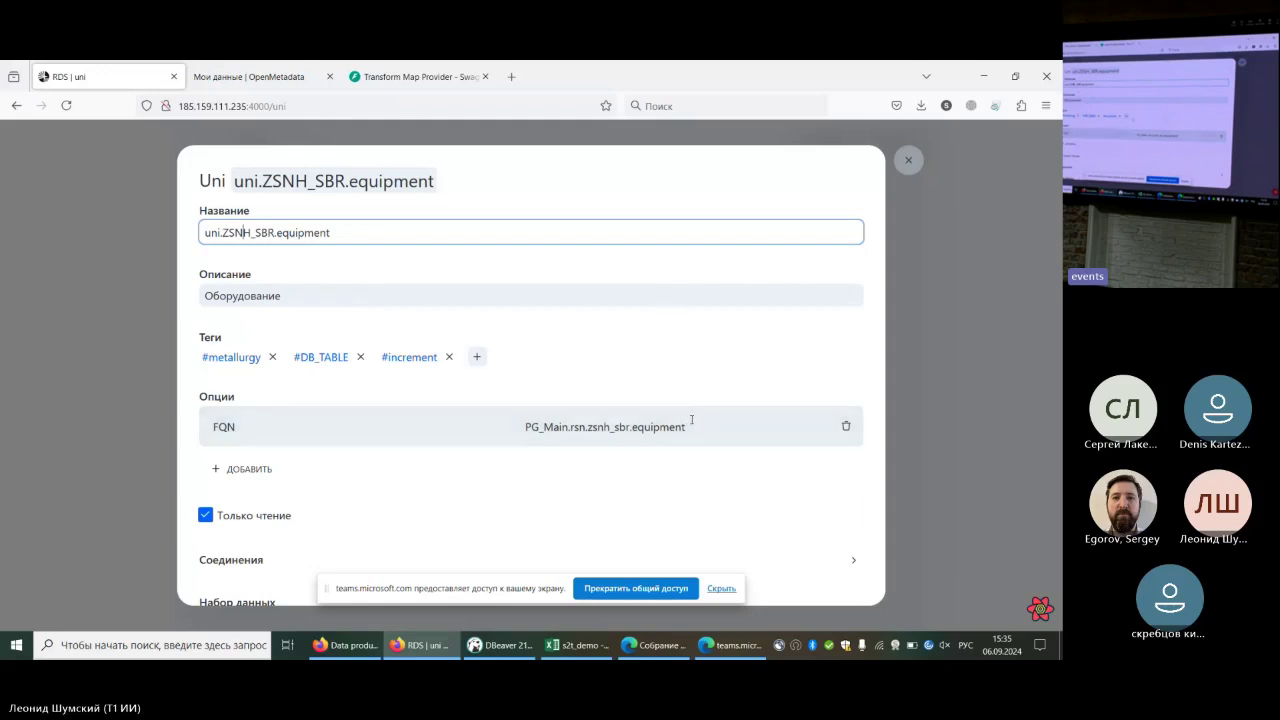
left_click_drag(690, 427, 519, 481)
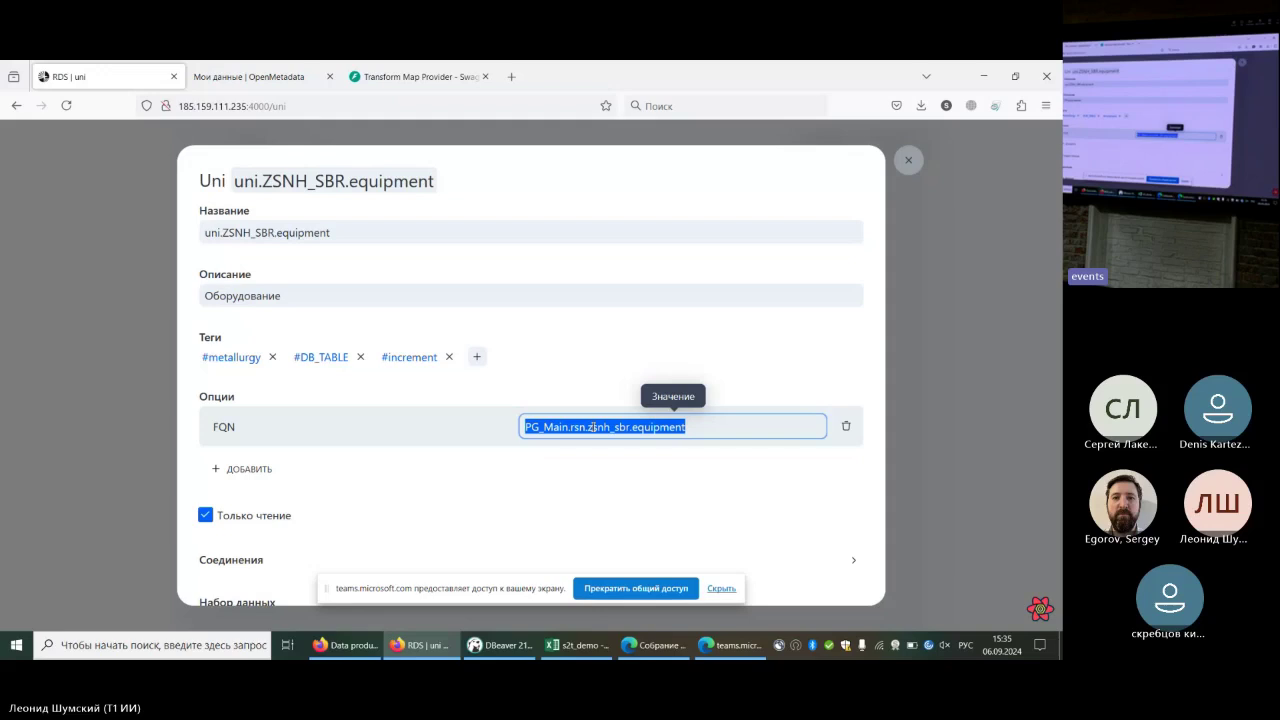
left_click(700, 427)
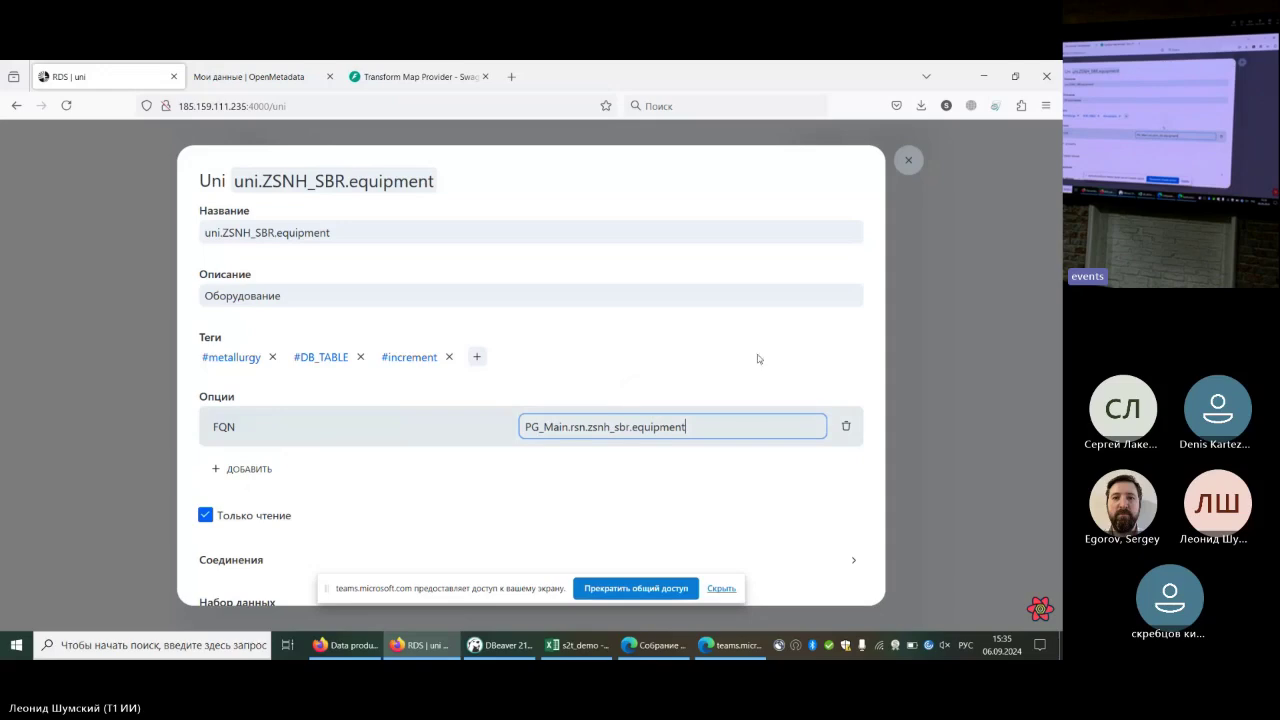
Expand the resource's connections (Соединения), review the pxf and odbc definitions, and collapse the section again
scroll(388, 486, "down", 1)
scroll(388, 486, "down", 3)
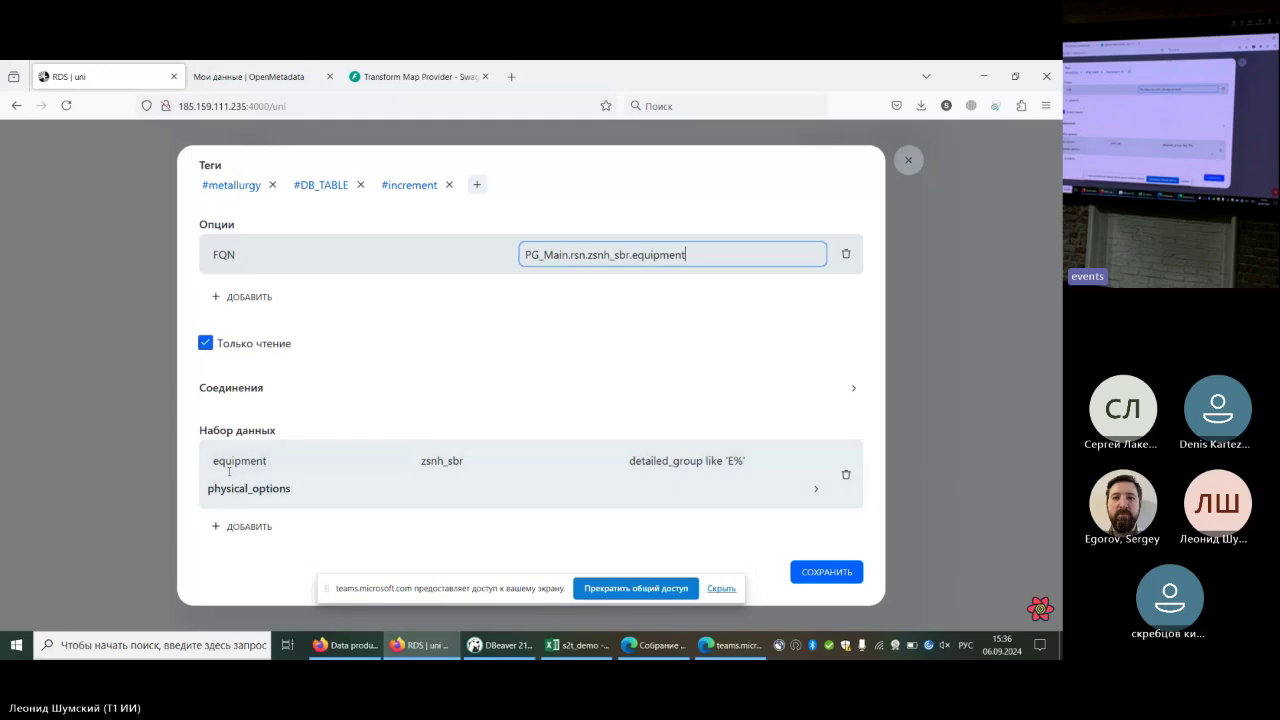
left_click(854, 389)
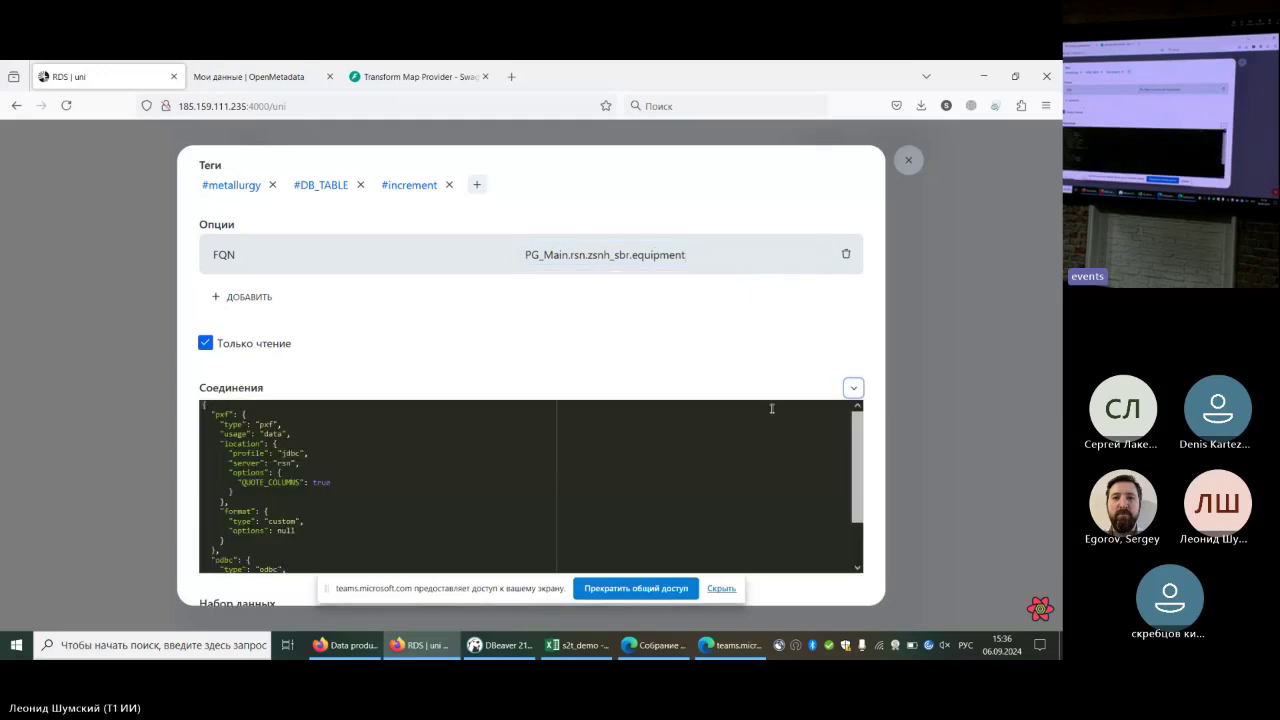
scroll(658, 458, "down", 2)
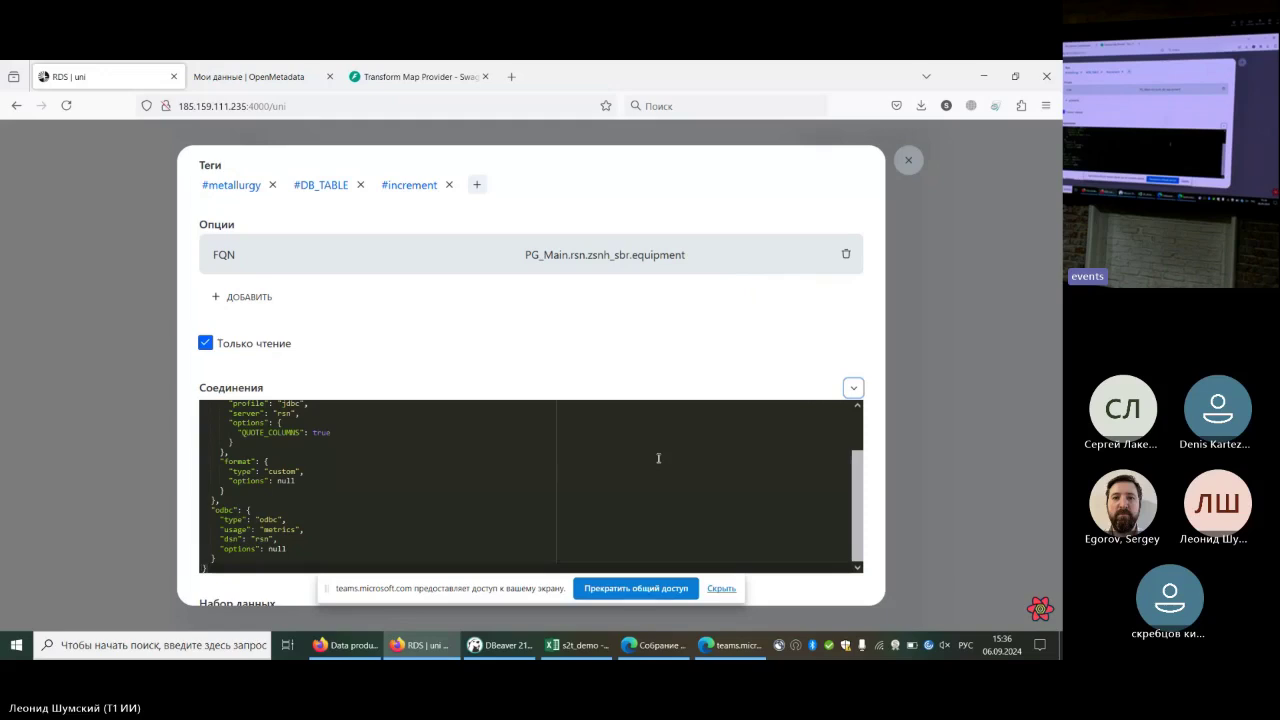
scroll(417, 436, "up", 5)
scroll(408, 463, "down", 3)
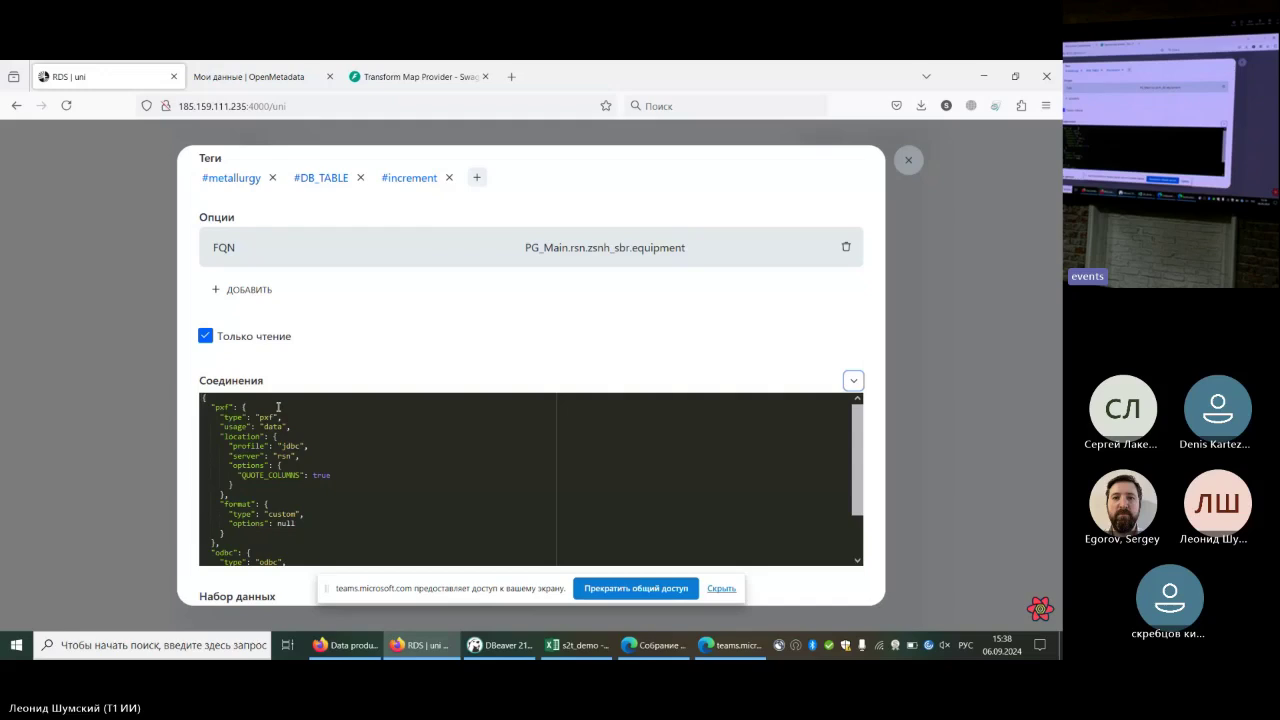
left_click(853, 379)
scroll(430, 450, "up", 3)
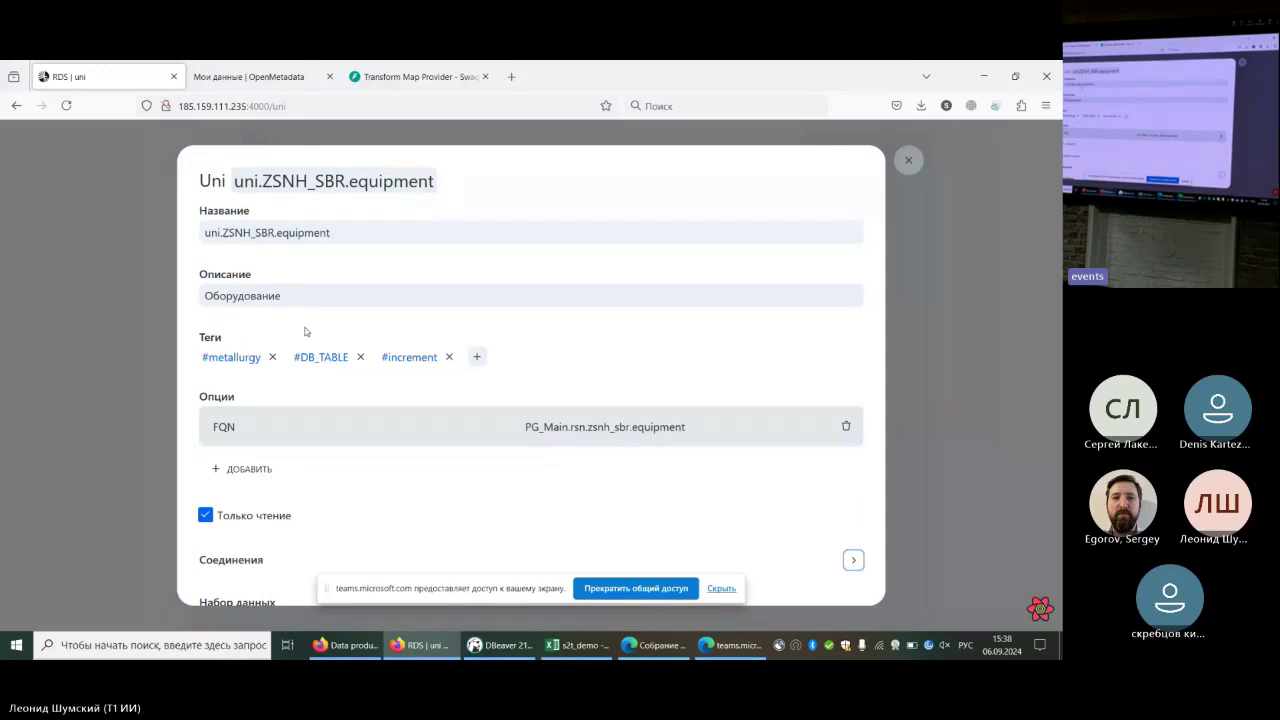
Examine the name, schema and filter fields of the equipment dataset under Набор данных
scroll(338, 414, "down", 3)
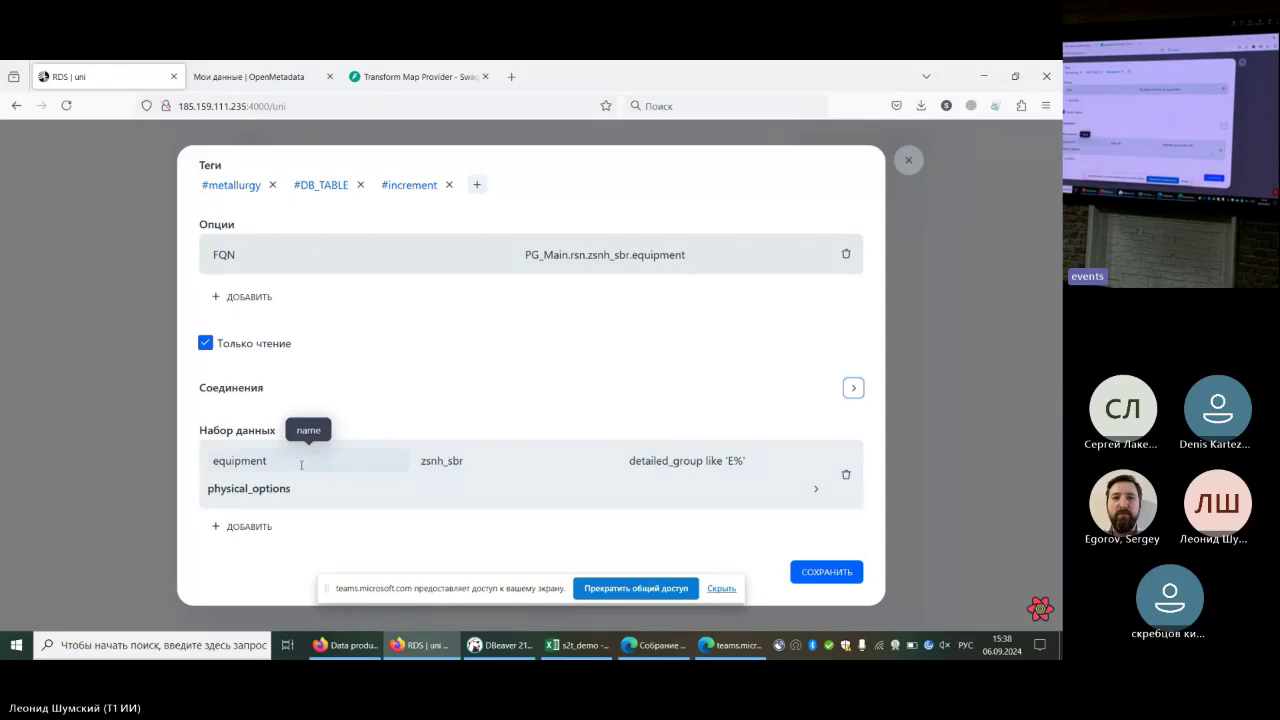
scroll(301, 465, "up", 3)
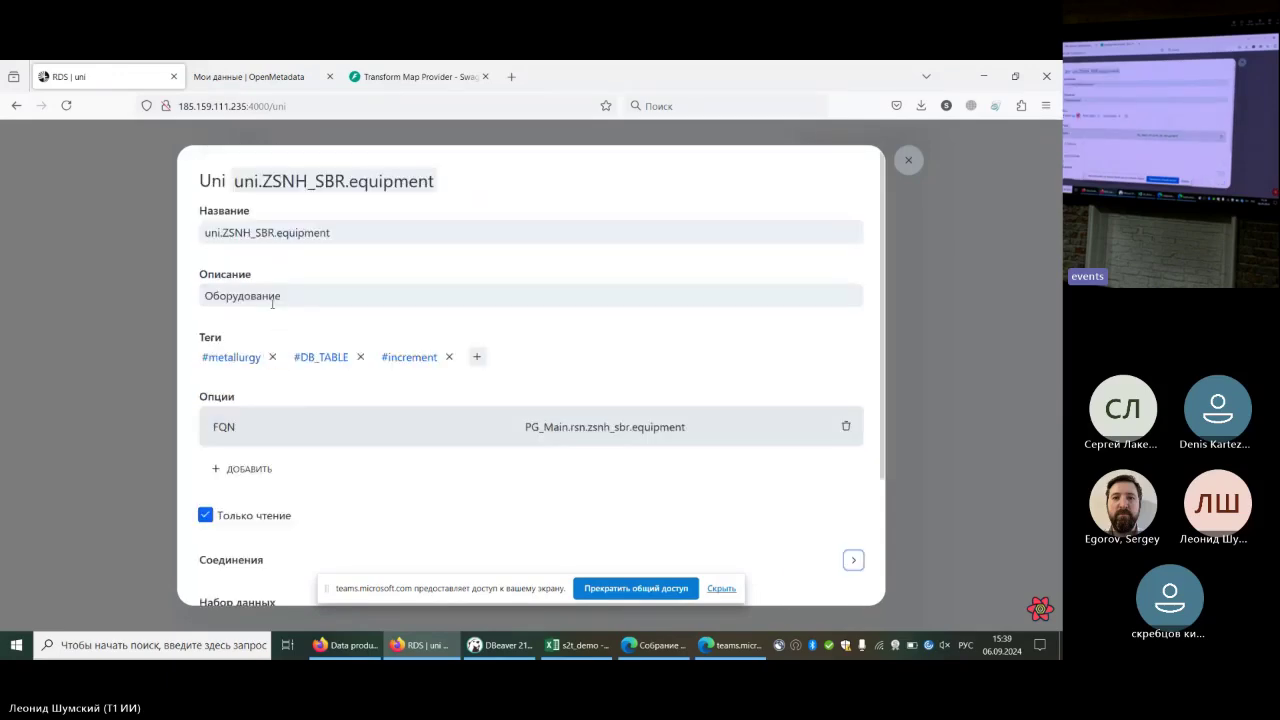
left_click(268, 295)
scroll(307, 327, "down", 3)
left_click(241, 460)
left_click(485, 452)
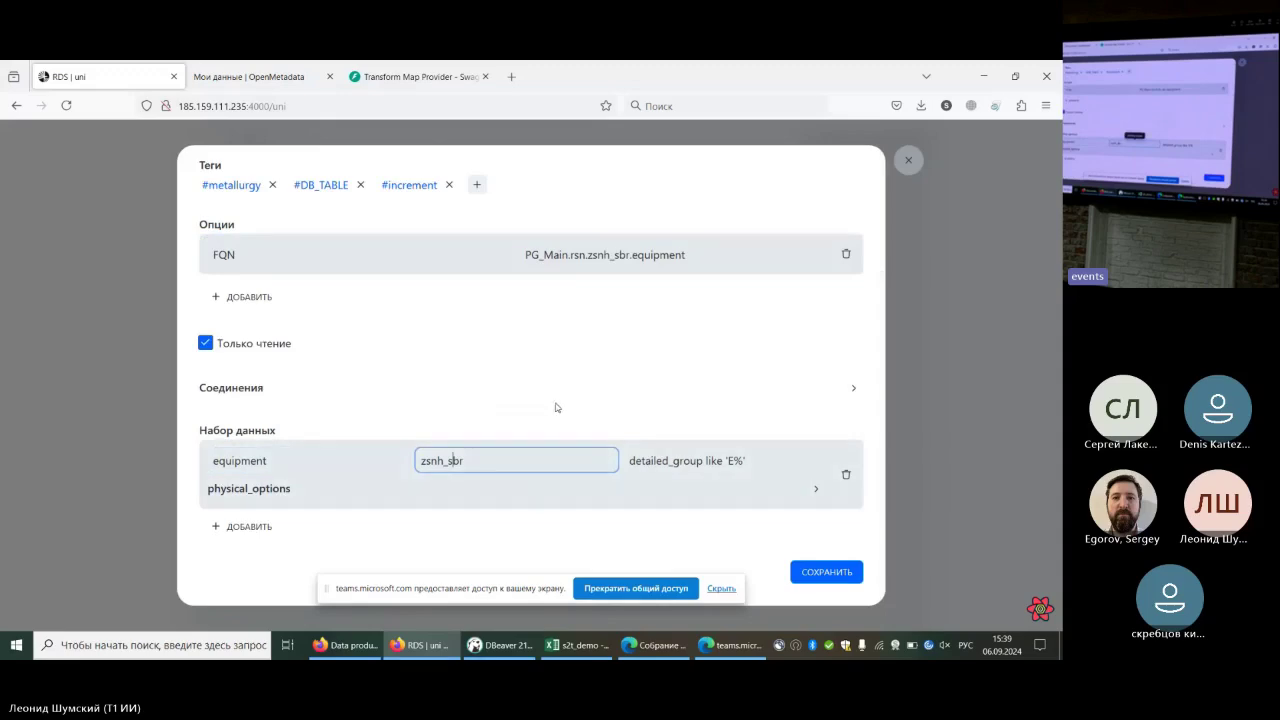
left_click(686, 460)
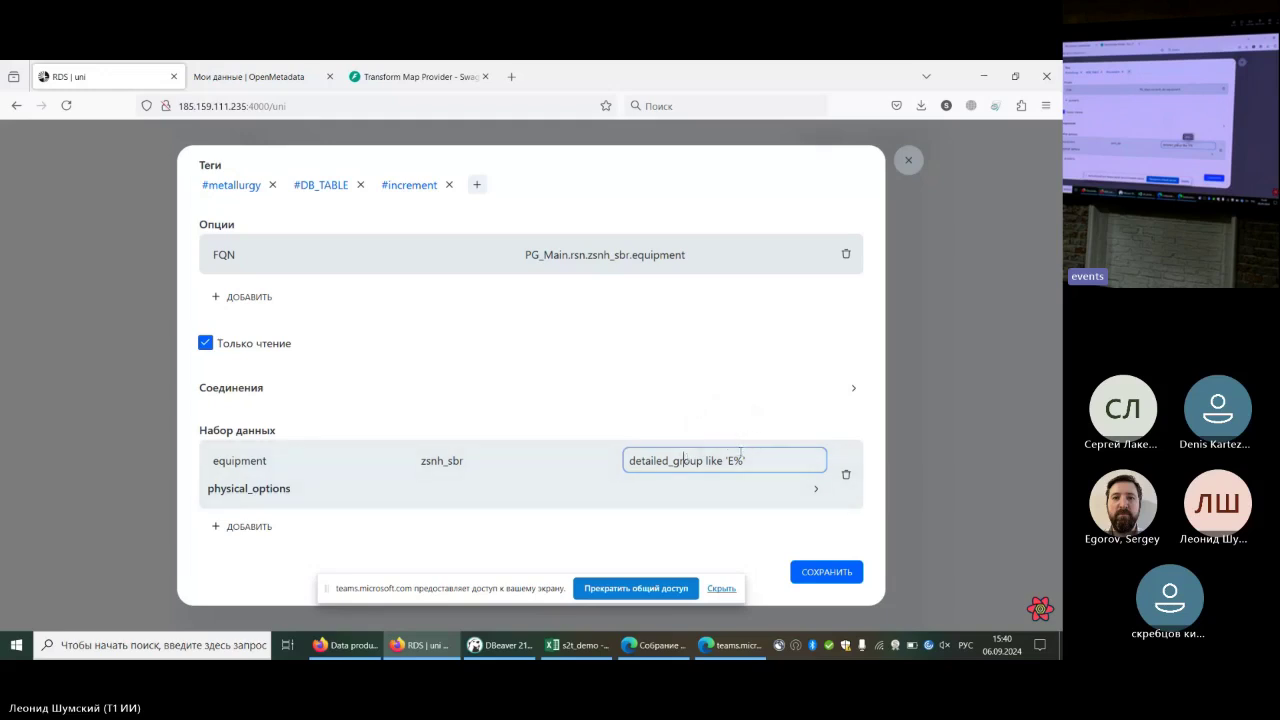
mouse_move(746, 461)
left_mouse_down()
mouse_move(716, 461)
mouse_move(728, 468)
left_mouse_up()
left_click(737, 495)
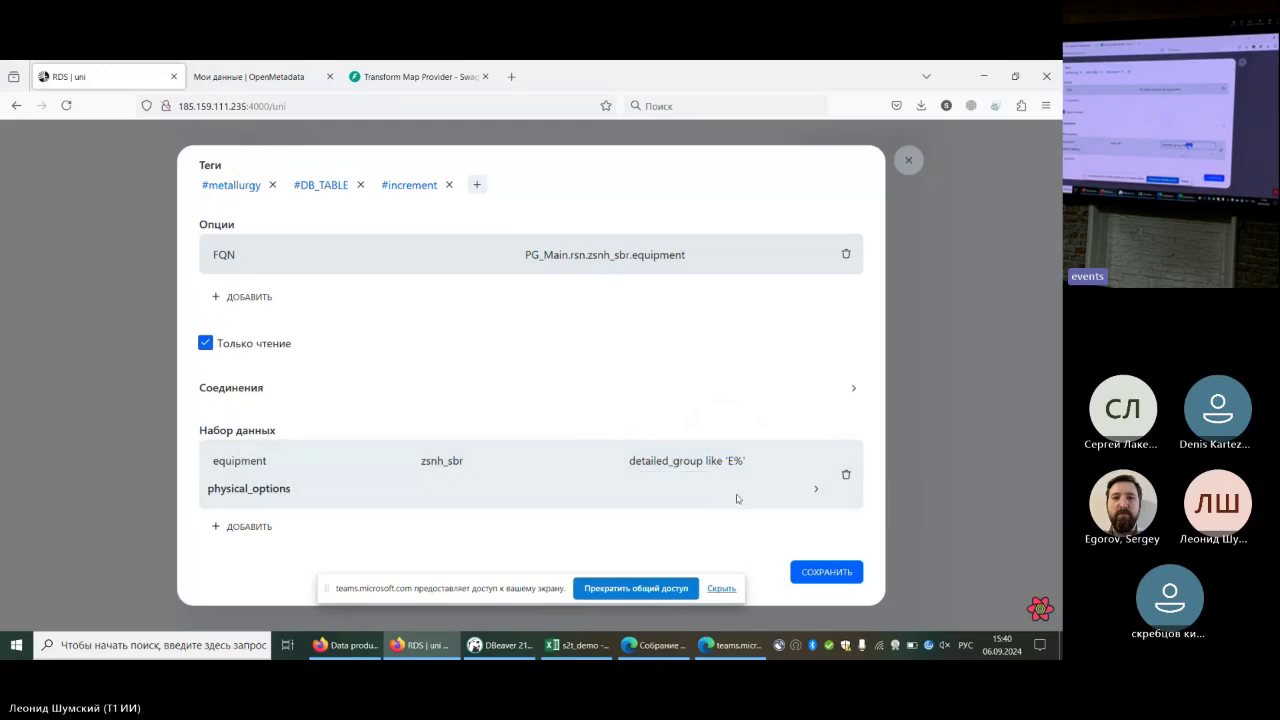
Check the equipment dataset's physical_options and close the resource card without saving
left_click(815, 491)
left_click(815, 491)
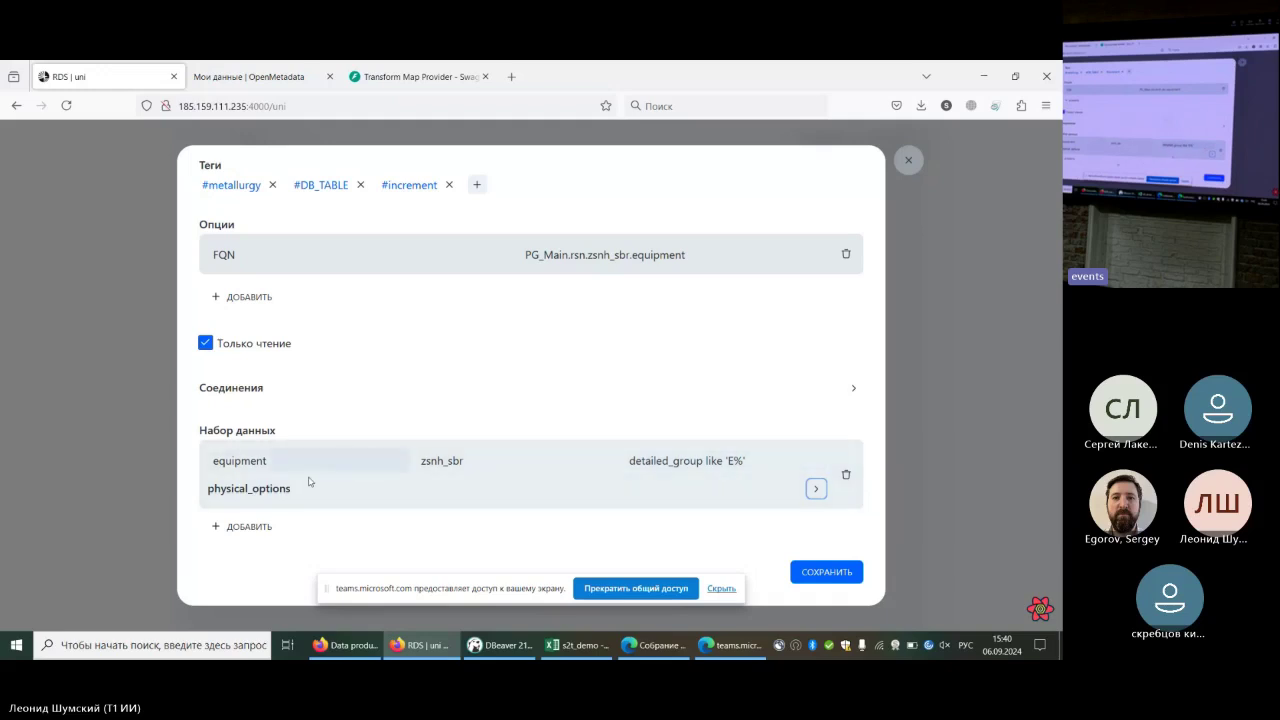
scroll(295, 504, "up", 3)
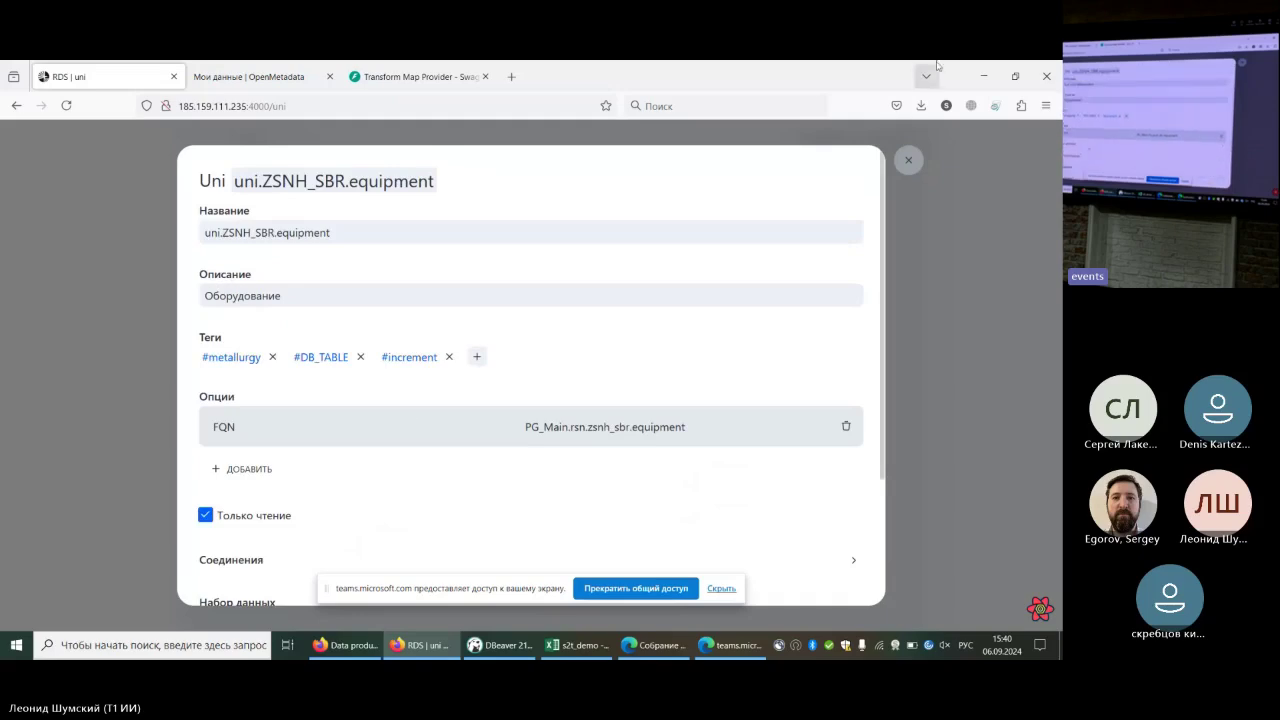
left_click(908, 165)
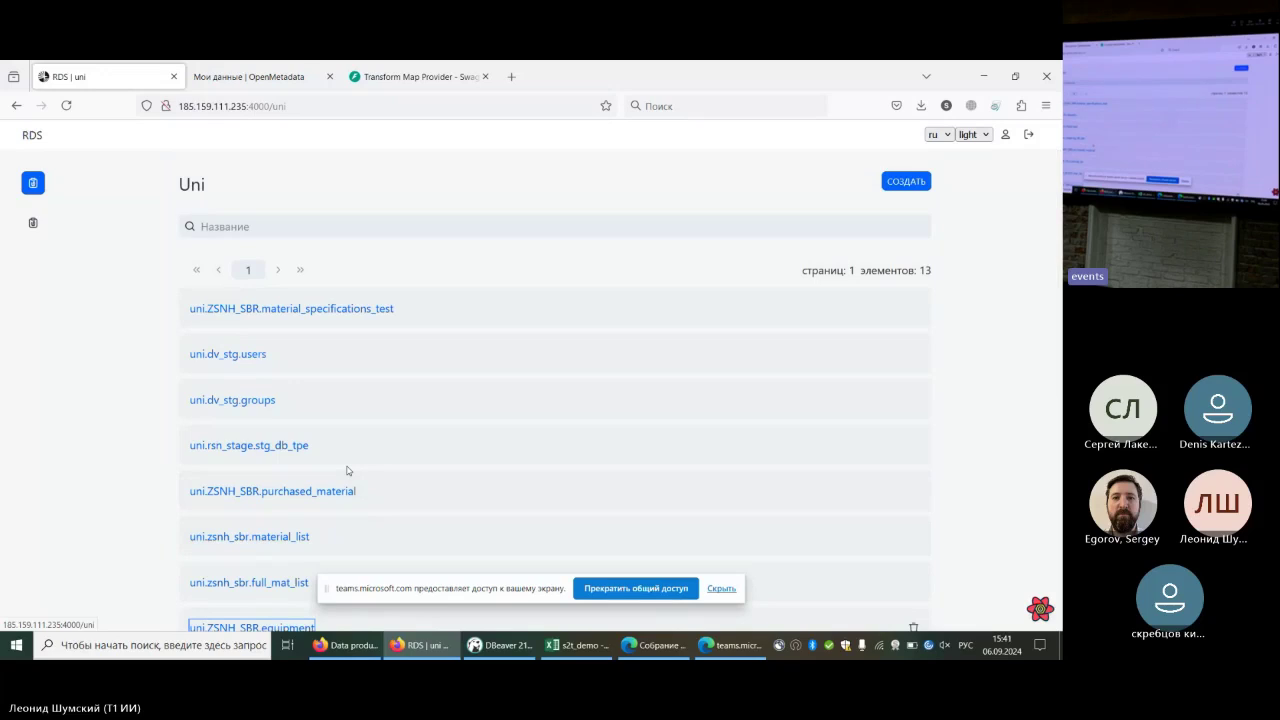
Switch to OpenMetadata and show the glossary terms of UNI провайдер in the Фреймворк KoreDWH glossary
left_click(287, 70)
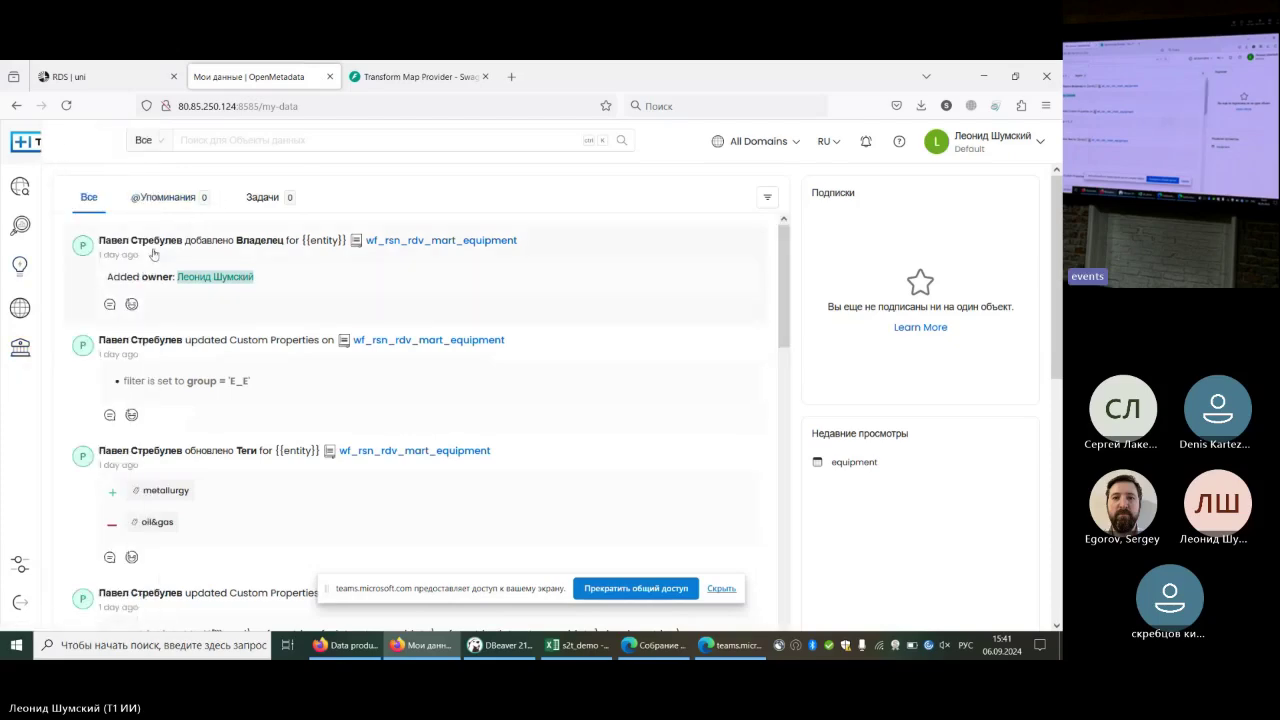
mouse_move(60, 348)
left_click(72, 384)
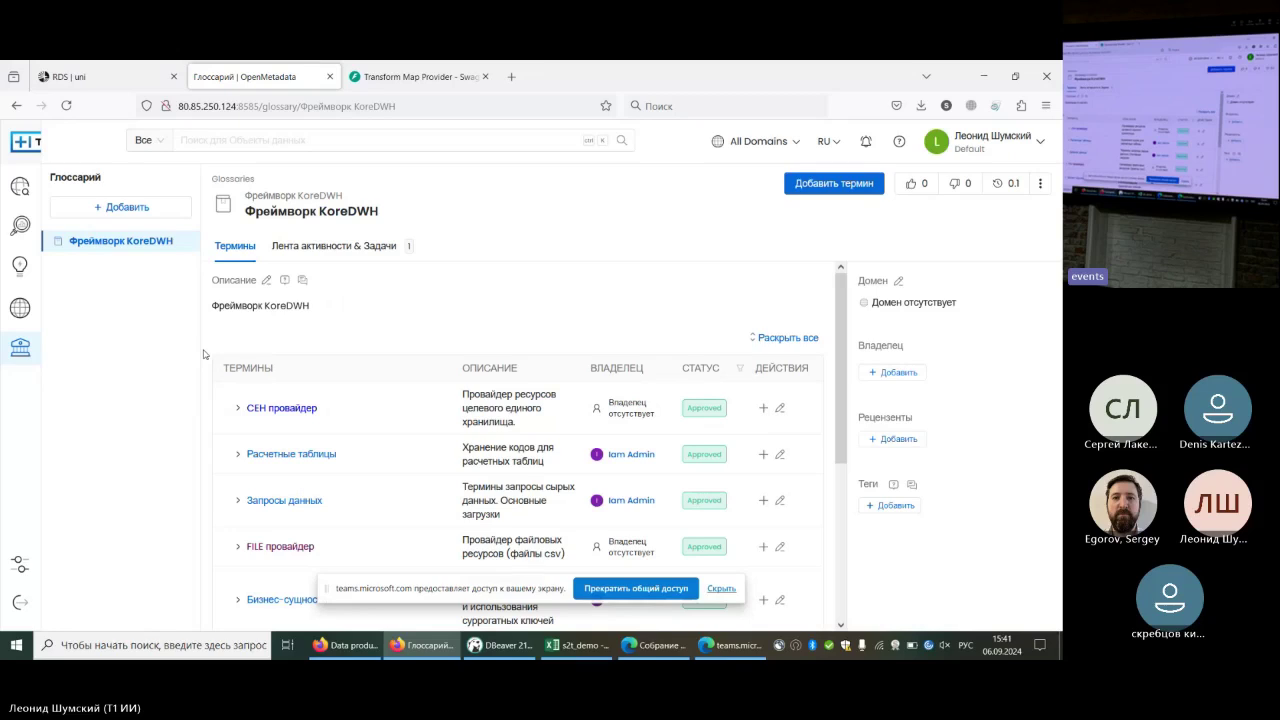
scroll(312, 450, "down", 3)
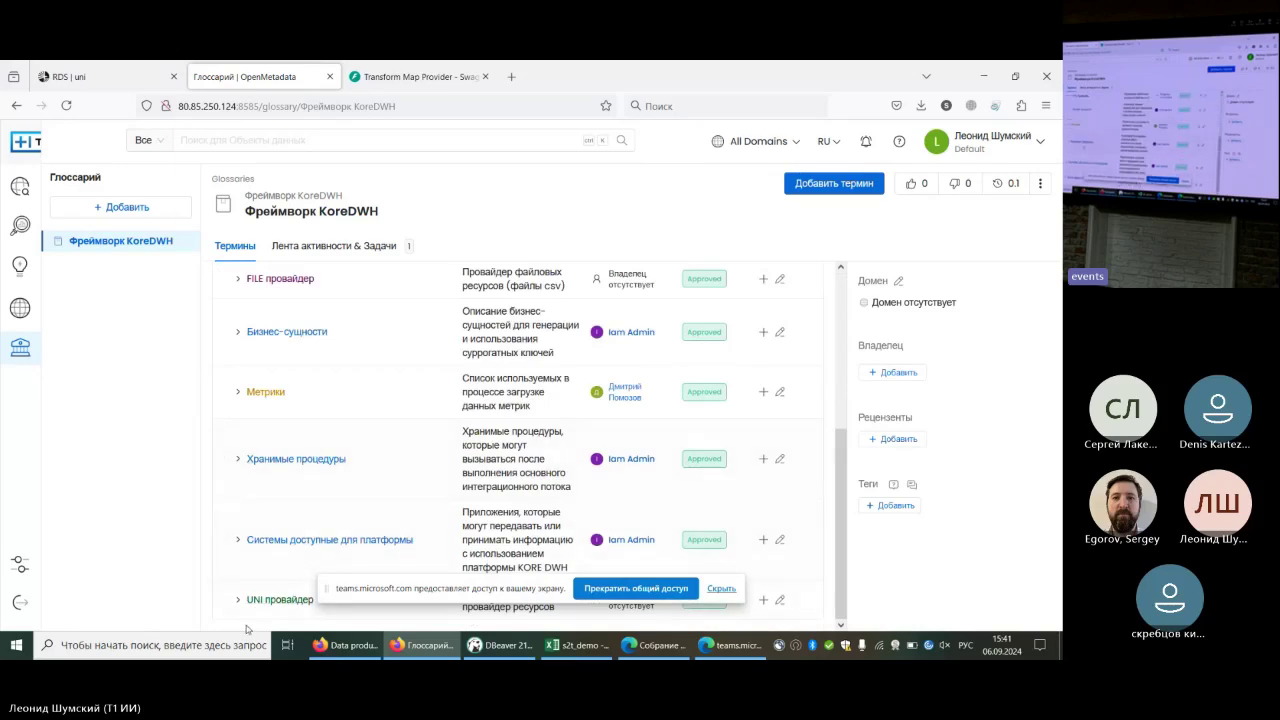
left_click(279, 600)
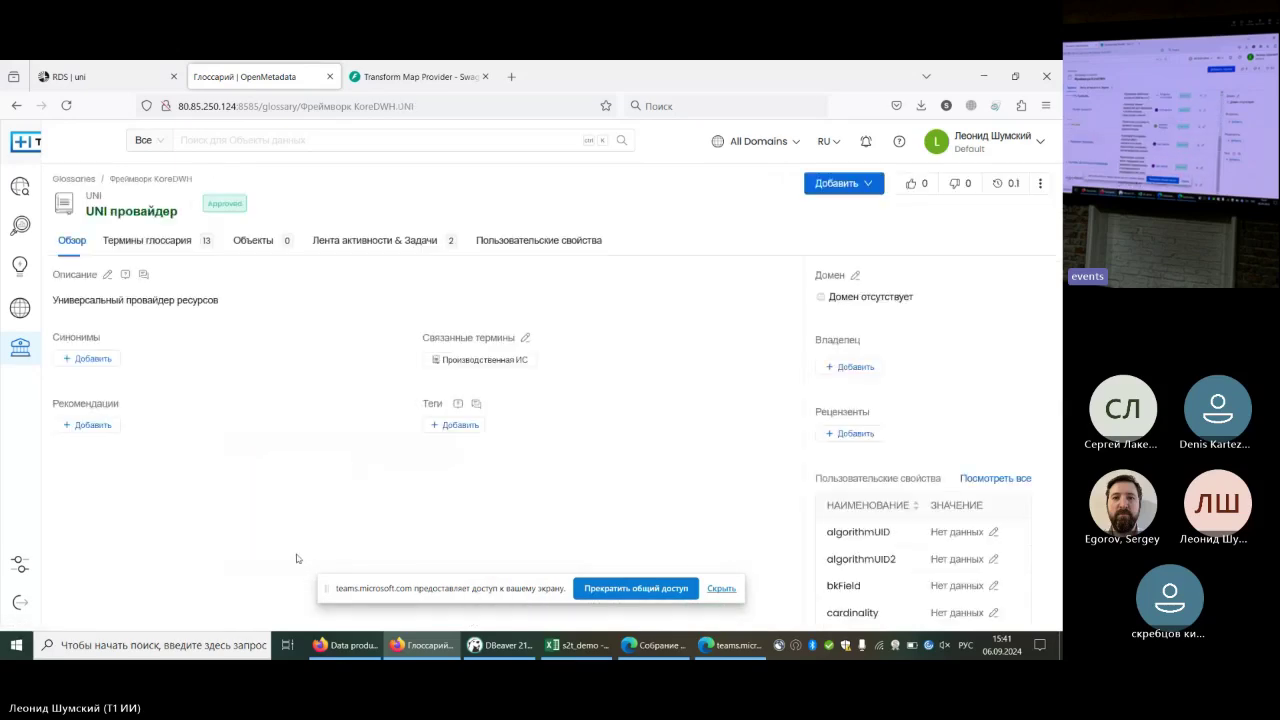
left_click(175, 242)
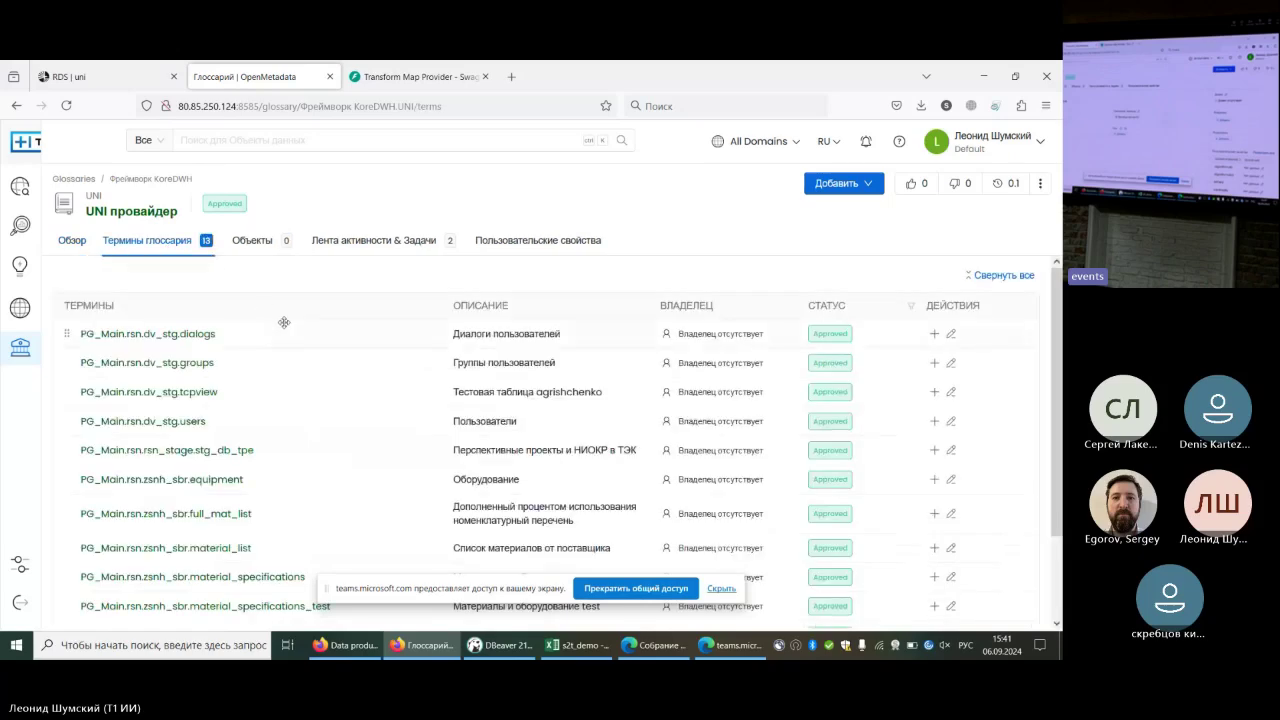
Open the PG_Main.rsn.zsnh_sbr.equipment term and highlight its description
scroll(284, 322, "down", 1)
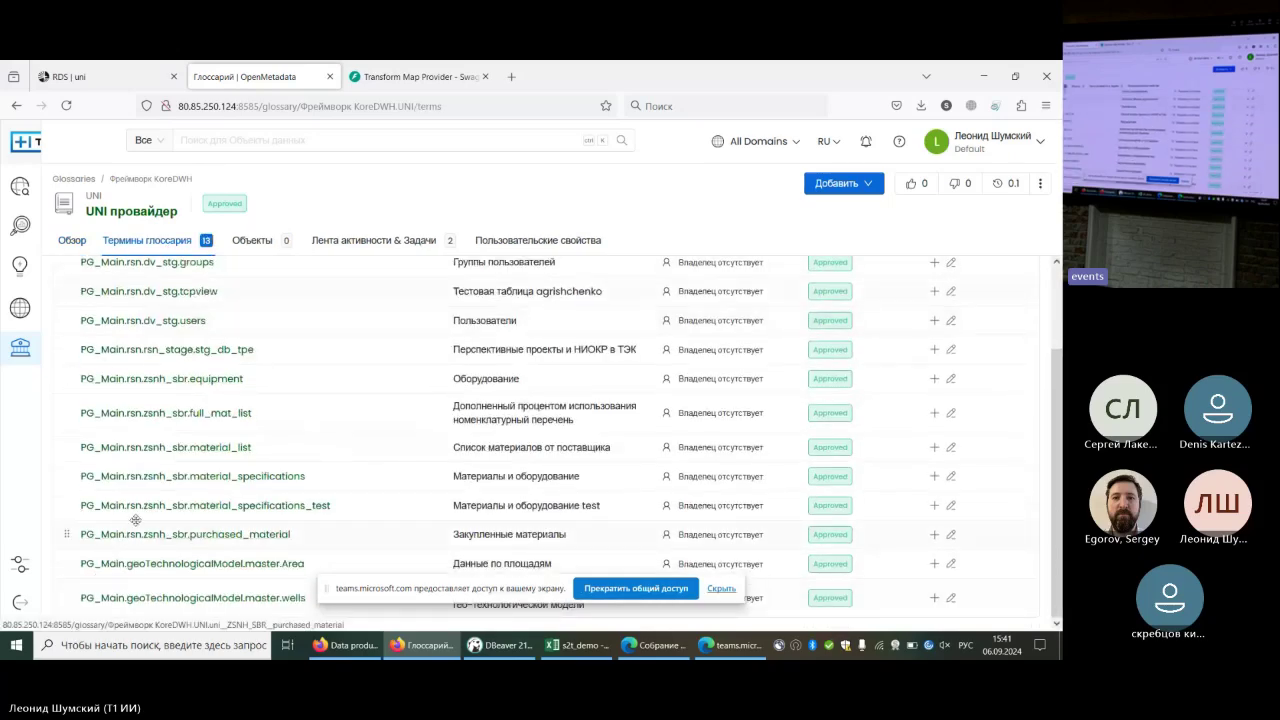
left_click(206, 380)
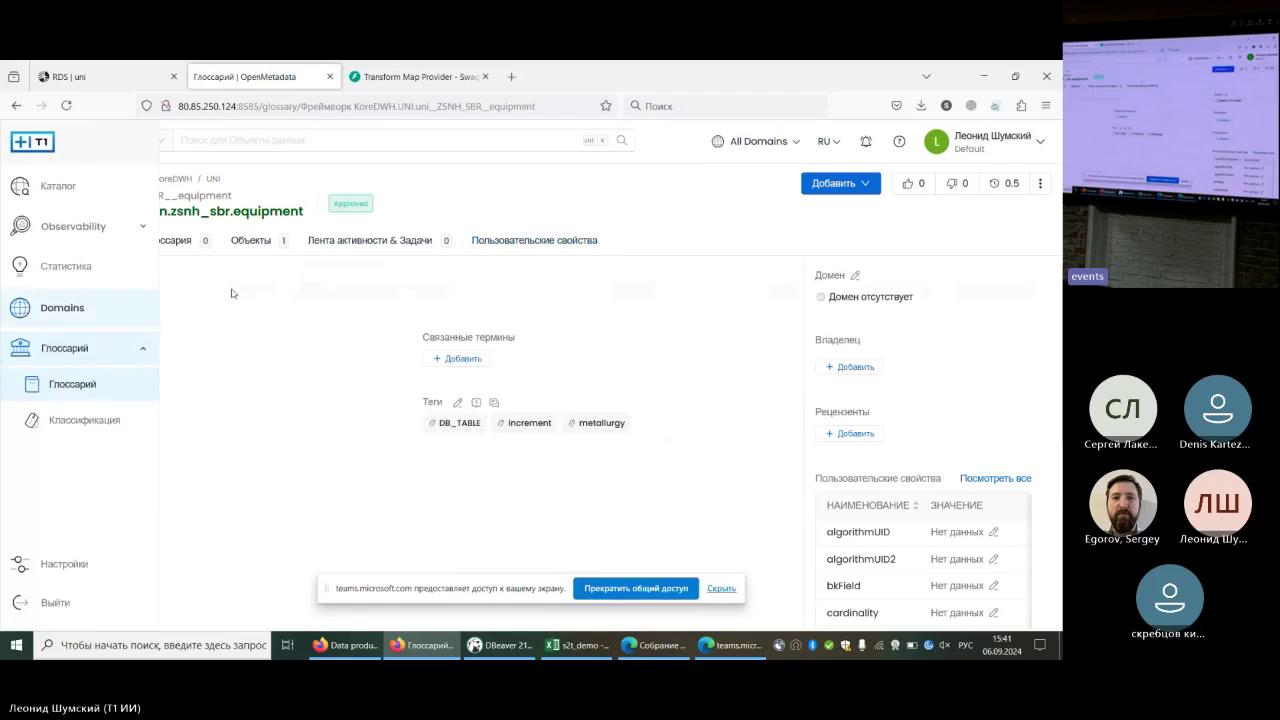
double_click(132, 300)
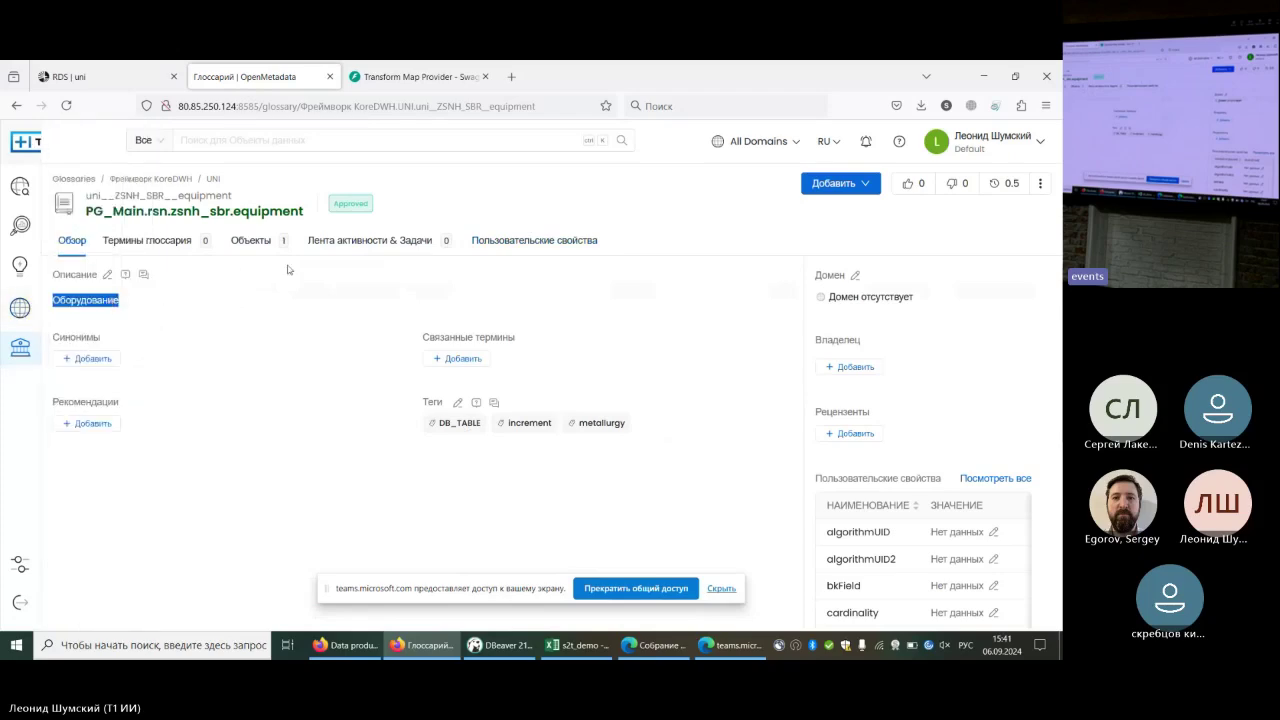
Review the equipment term's custom properties, including the datasets definition, and expand the full metrics value
left_click(515, 241)
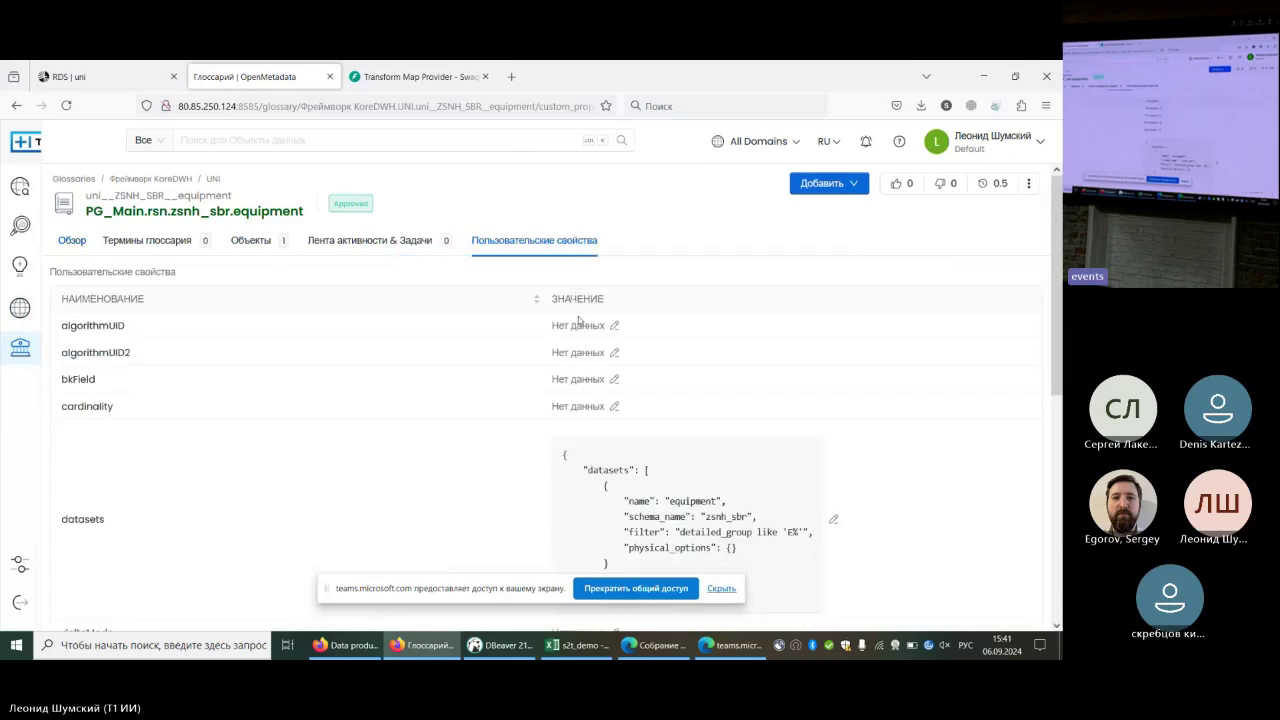
scroll(605, 330, "down", 5)
scroll(645, 355, "up", 4)
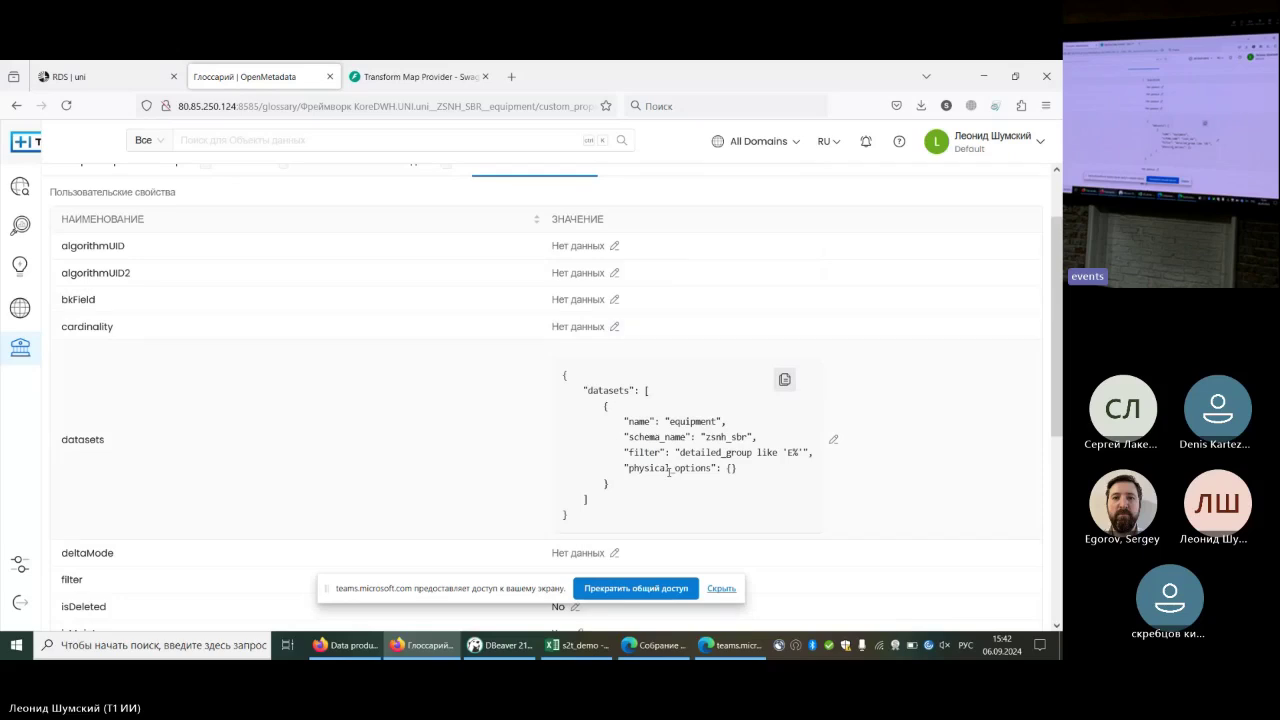
scroll(668, 471, "down", 4)
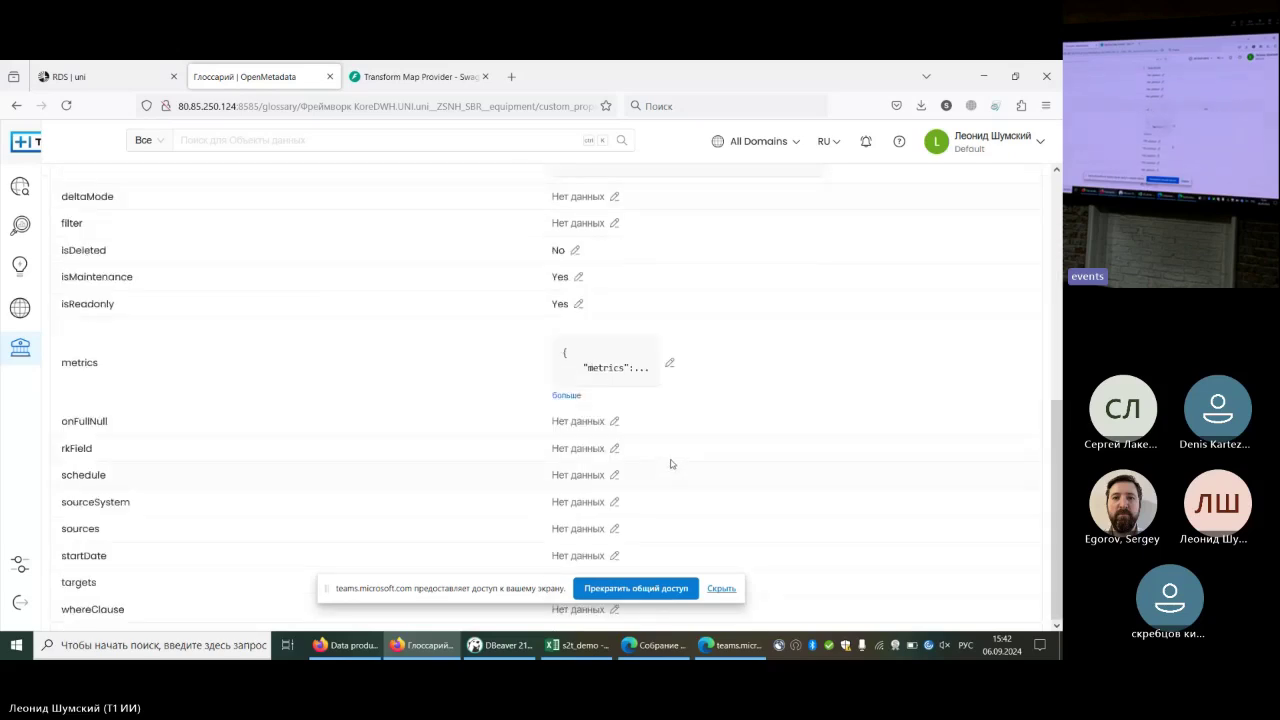
left_click(568, 396)
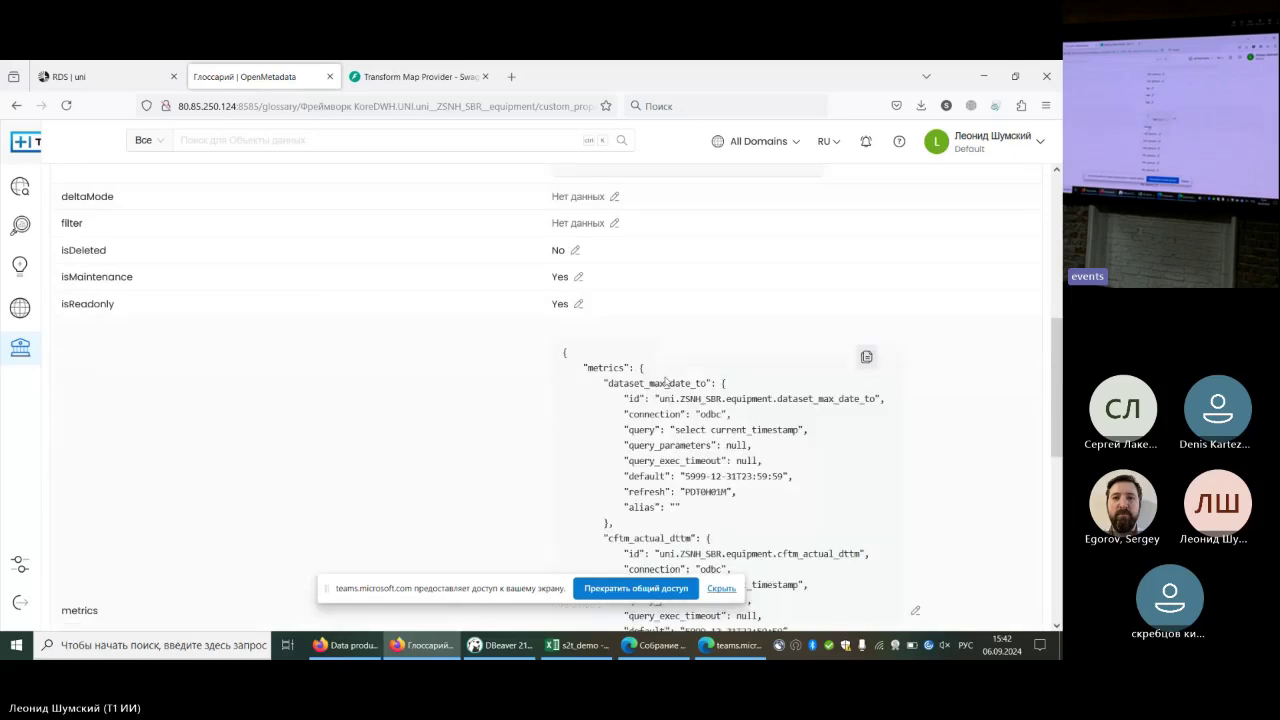
Read through the expanded metrics value, highlighting the dataset_max_date_to, cftm_actual_dttm and dataset_max_id_to metrics
scroll(589, 358, "down", 4)
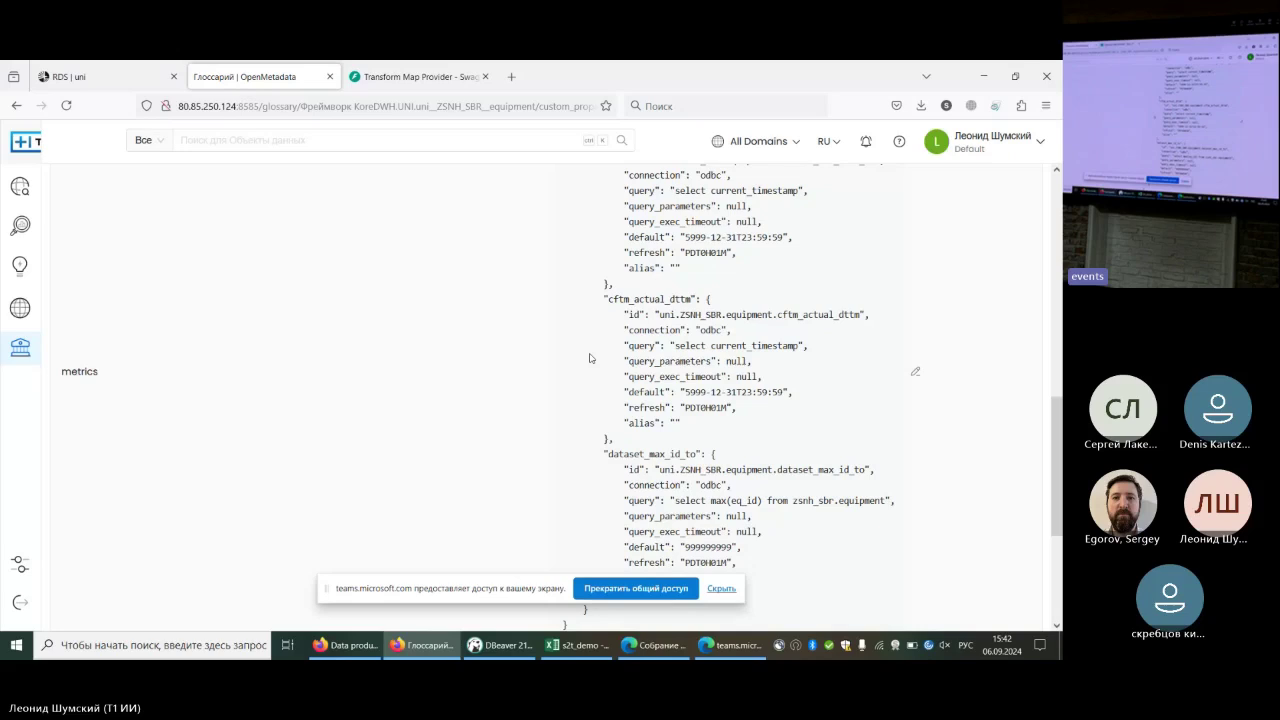
scroll(619, 328, "up", 2)
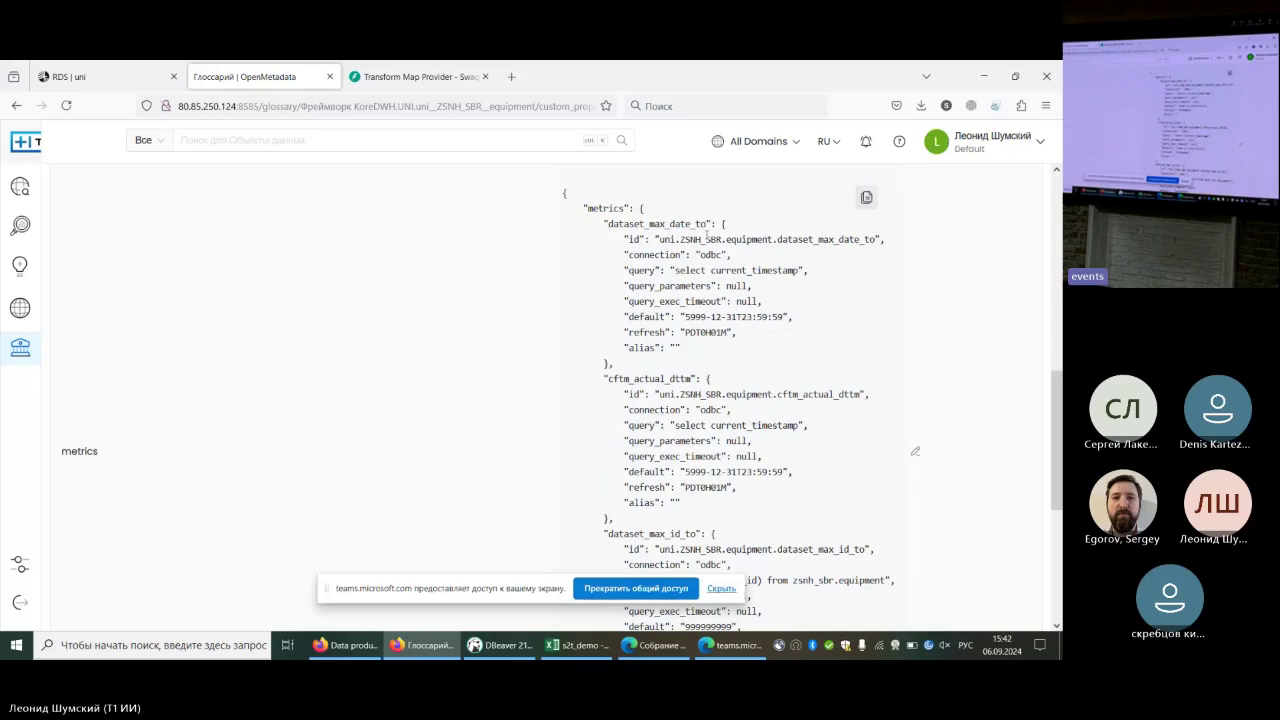
left_click_drag(608, 224, 712, 226)
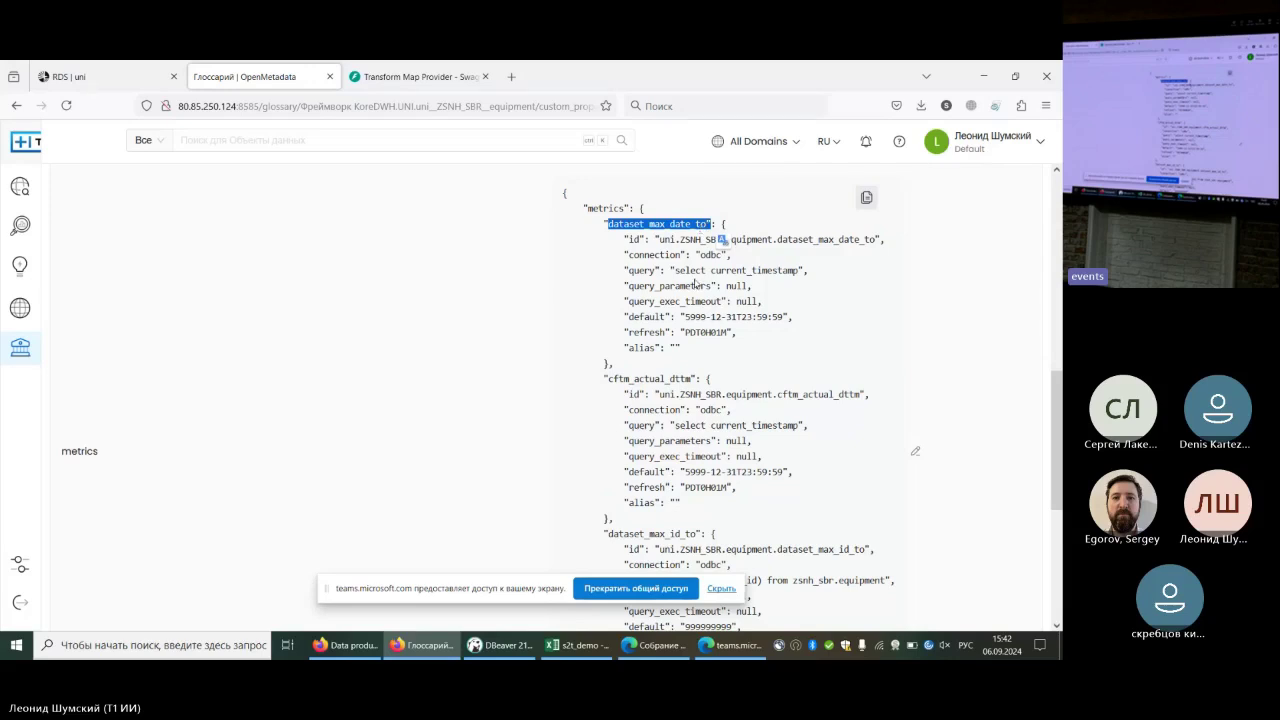
left_click_drag(608, 380, 693, 378)
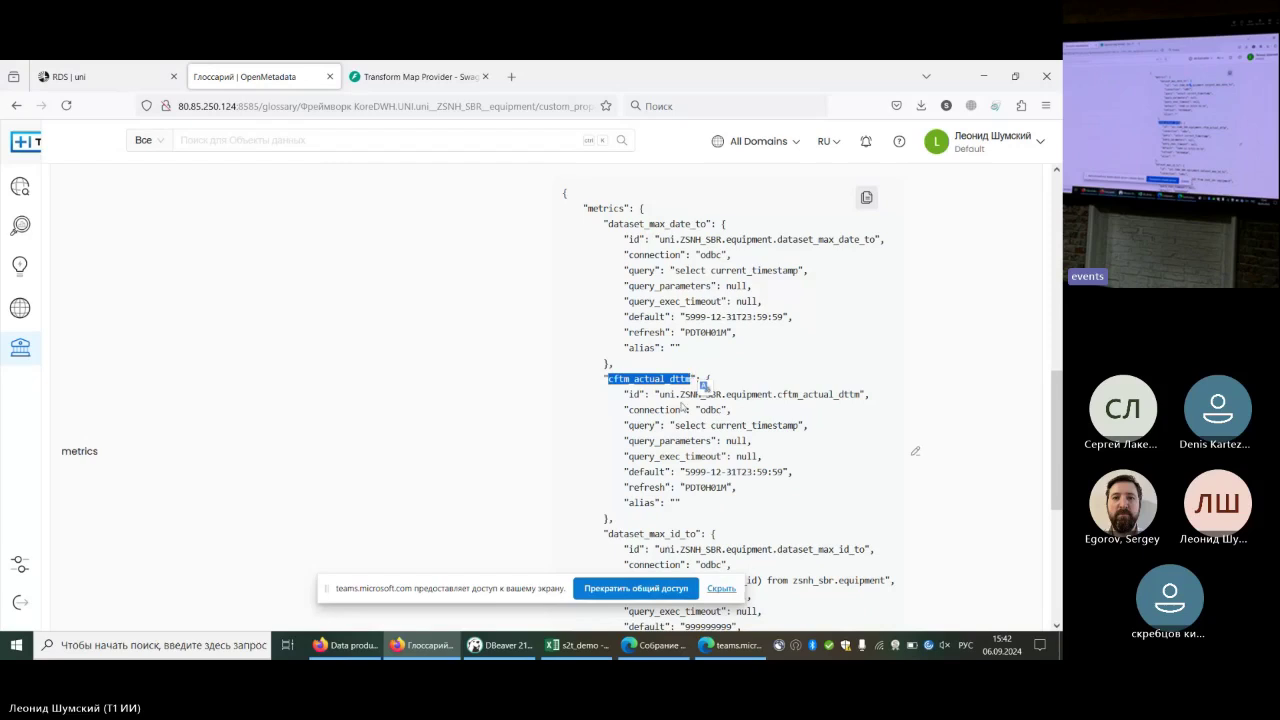
scroll(663, 415, "down", 4)
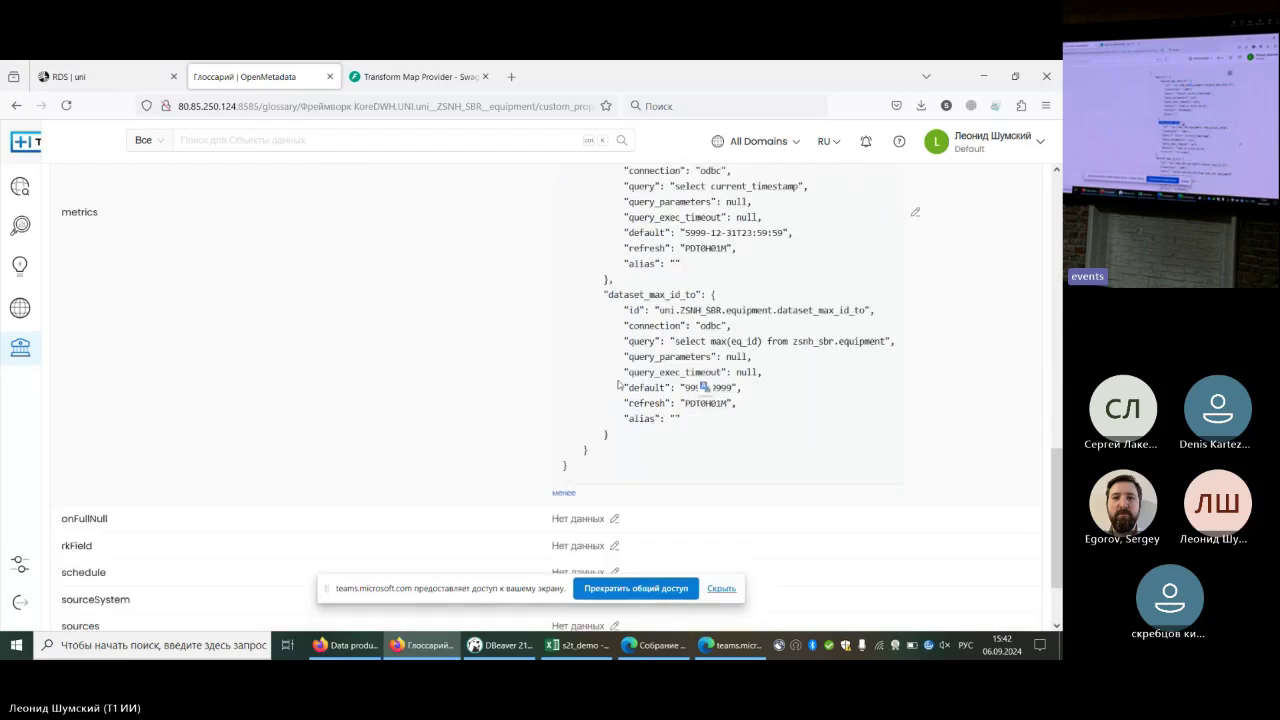
left_click_drag(605, 283, 714, 296)
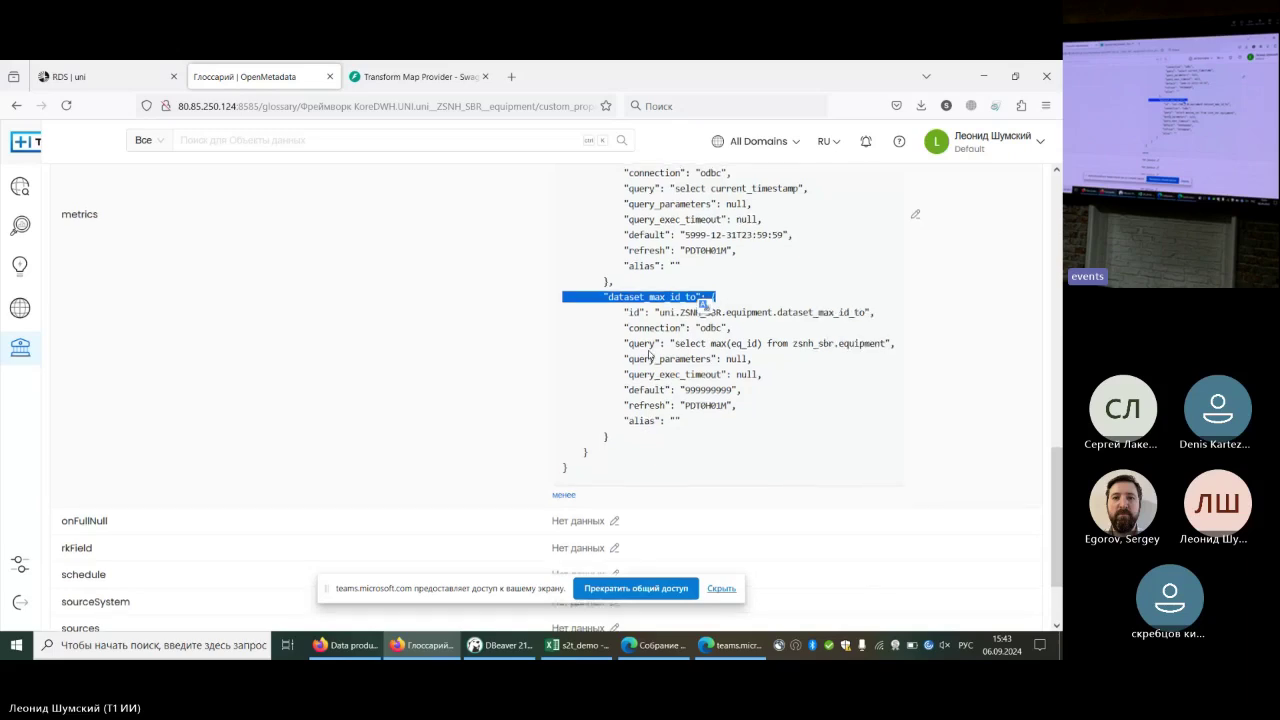
scroll(322, 457, "up", 3)
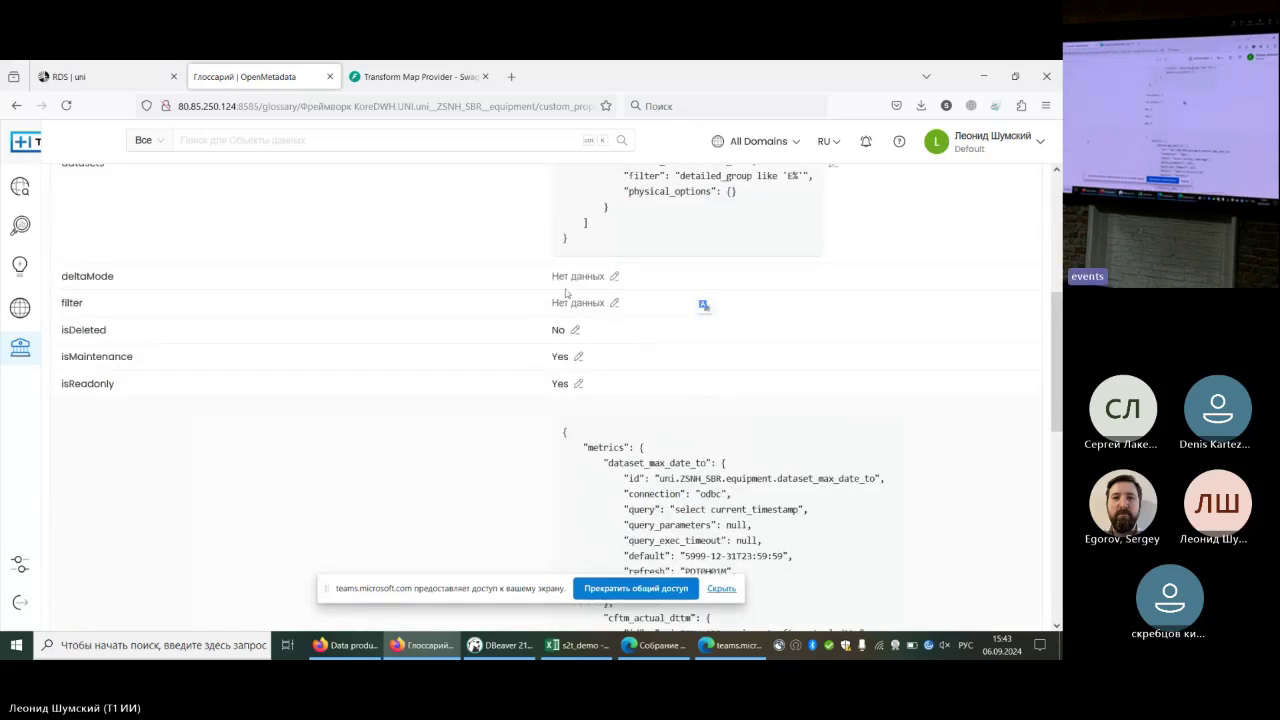
Leave the equipment term for the UNI провайдер term list and search all data objects for "well"
left_click(17, 106)
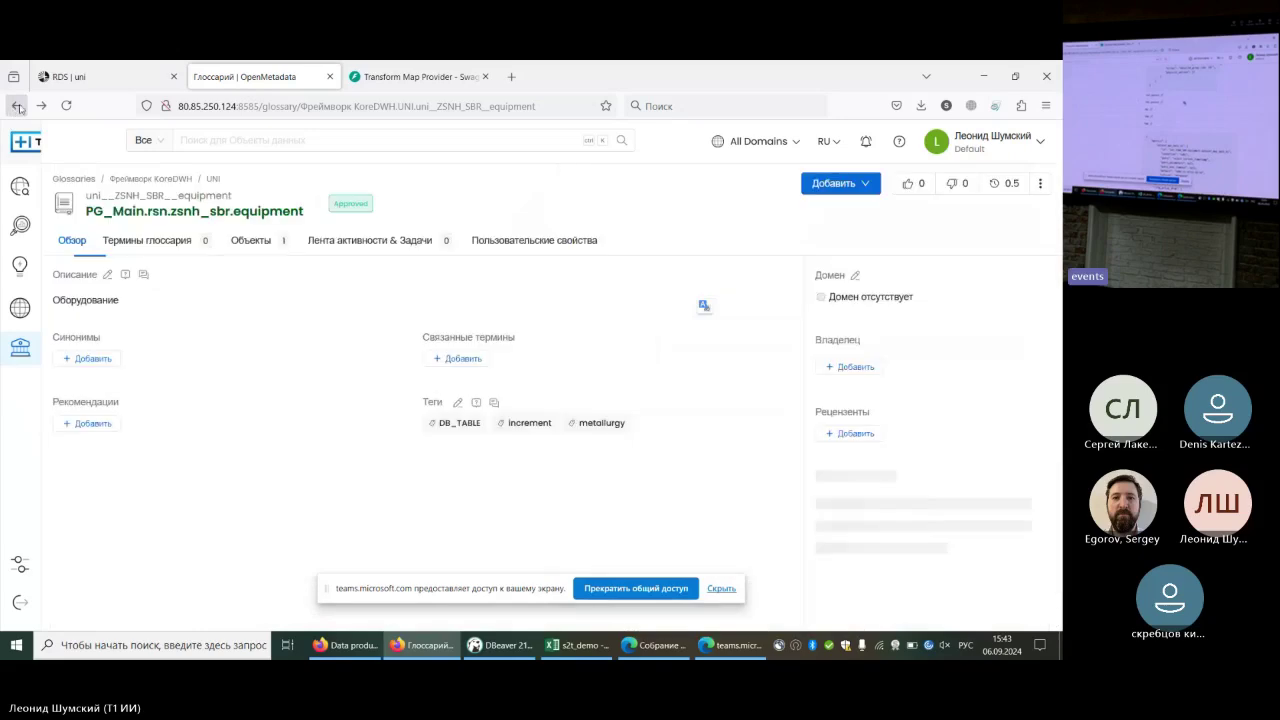
left_click(17, 106)
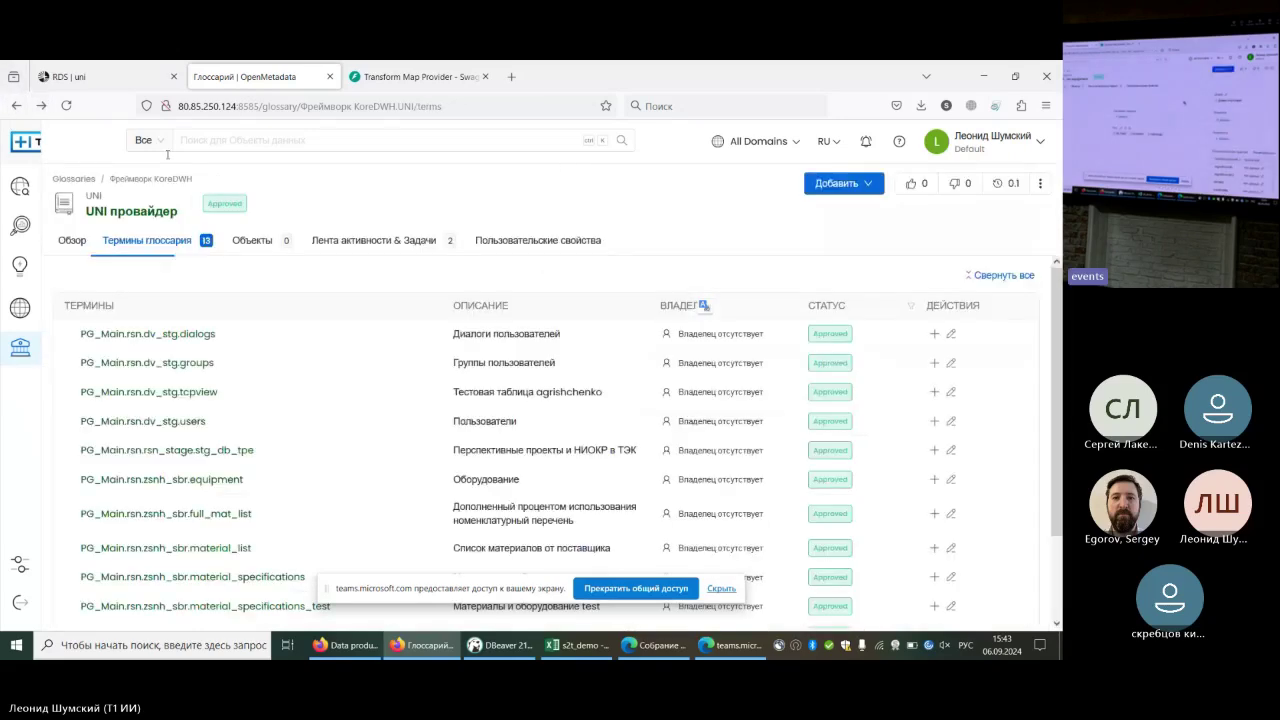
left_click(320, 147)
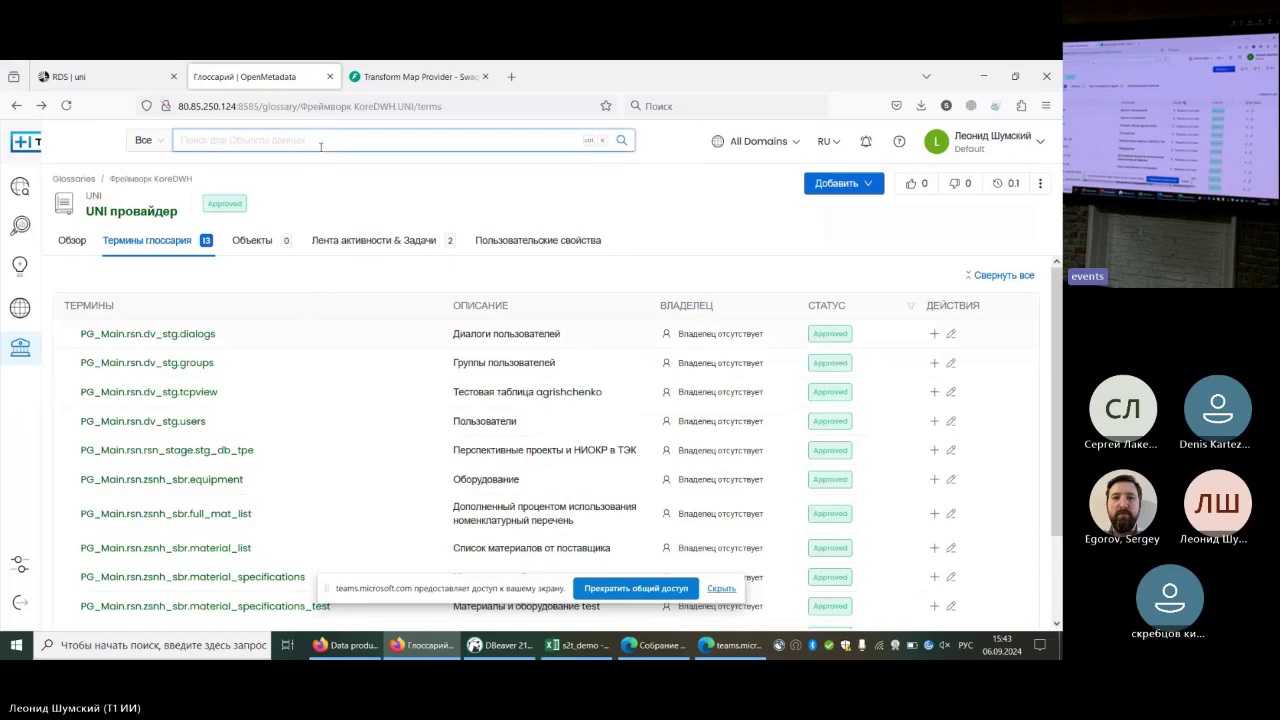
type("ur")
key("BackSpace")
key("BackSpace")
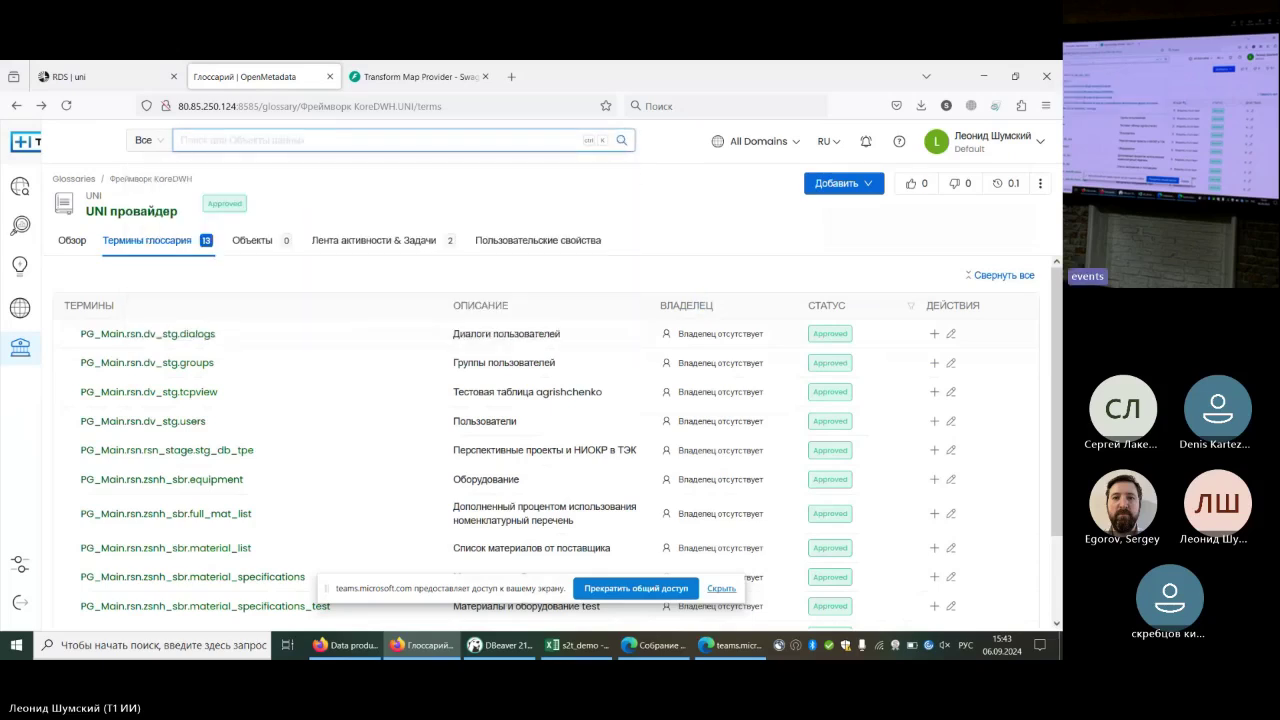
key("alt+shift")
type("well")
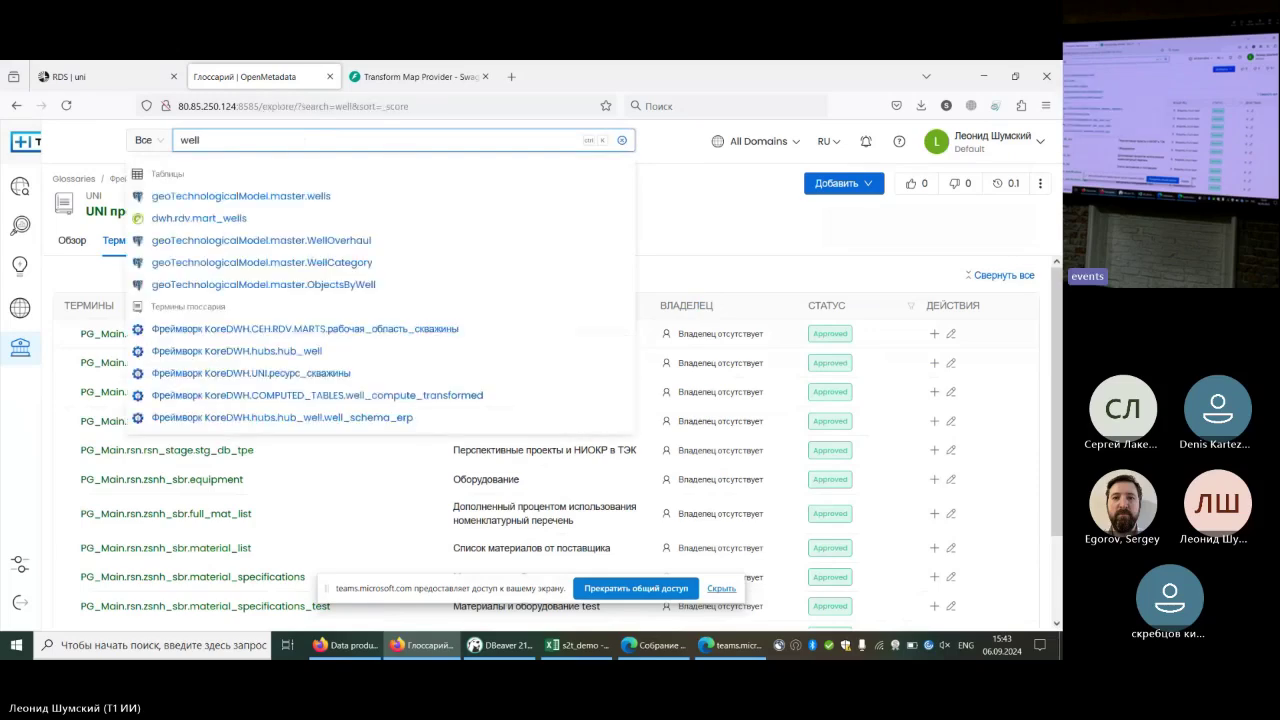
key("Return")
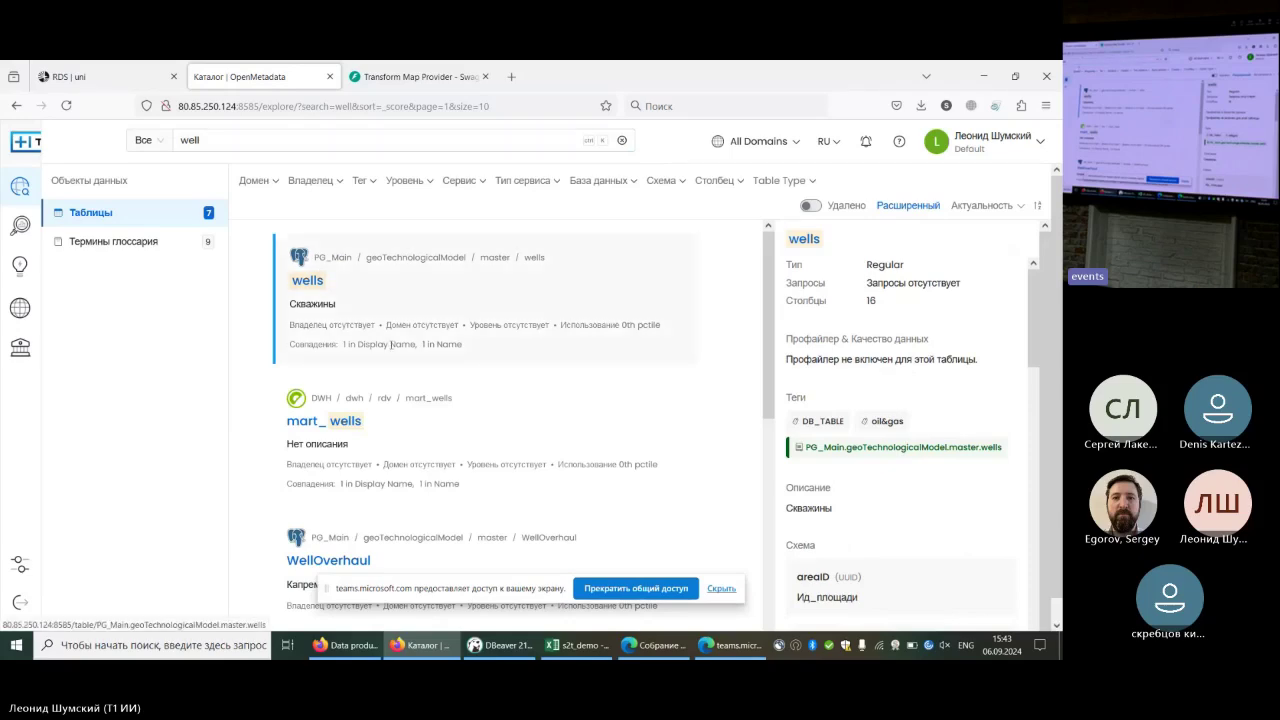
Look through the matching tables and glossary terms for "well", ending on the table matches
scroll(400, 370, "down", 5)
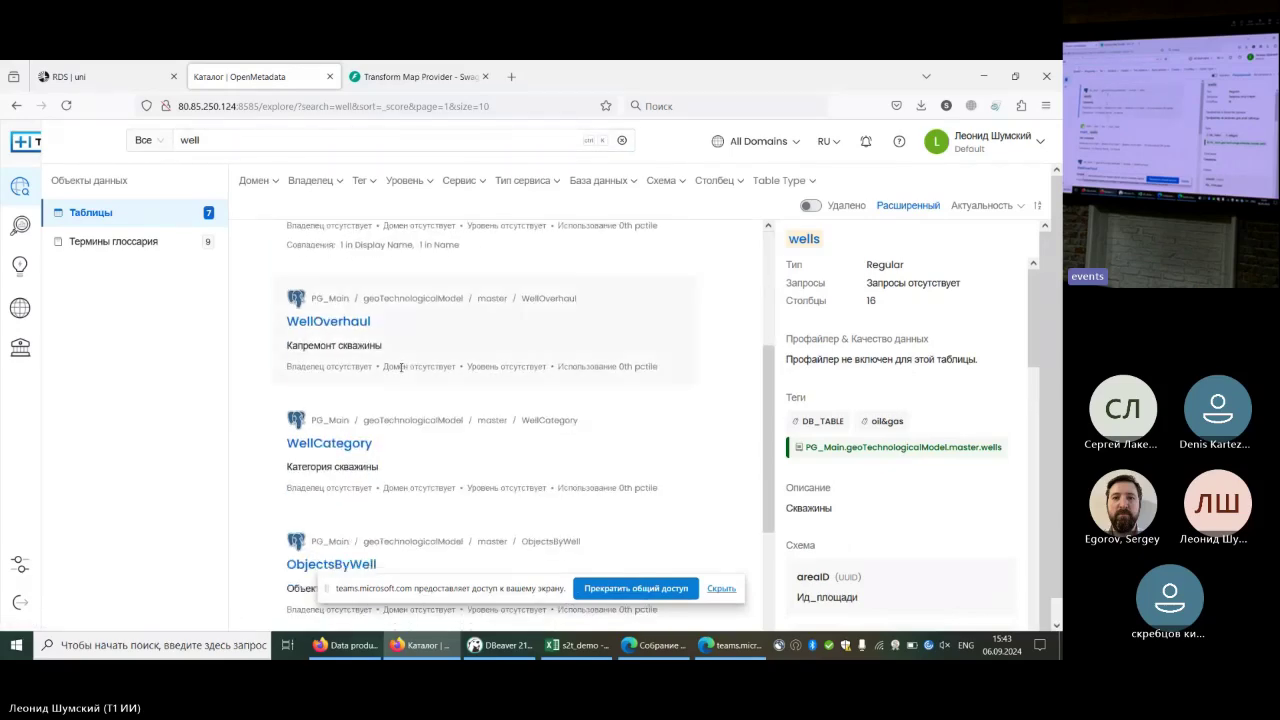
left_click(177, 248)
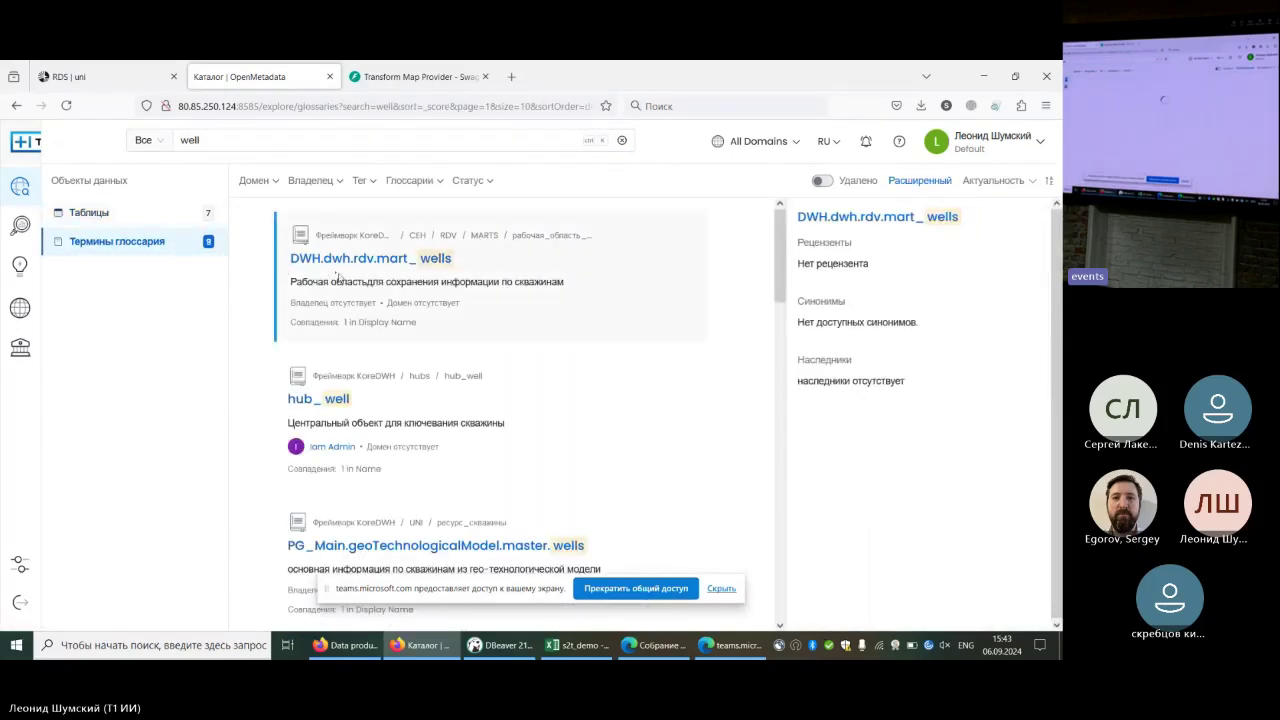
left_click(163, 215)
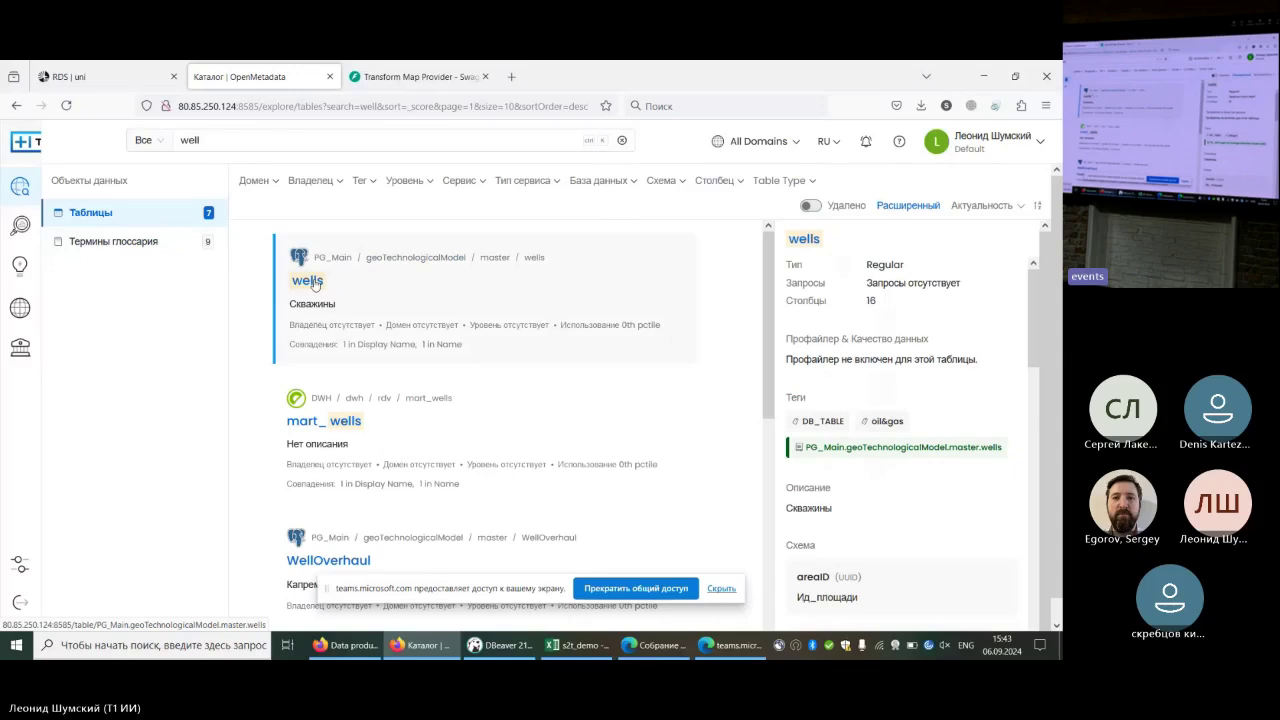
Open the wells table from geoTechnologicalModel.master and review its columns, descriptions and linked glossary term
left_click(315, 282)
scroll(283, 405, "down", 3)
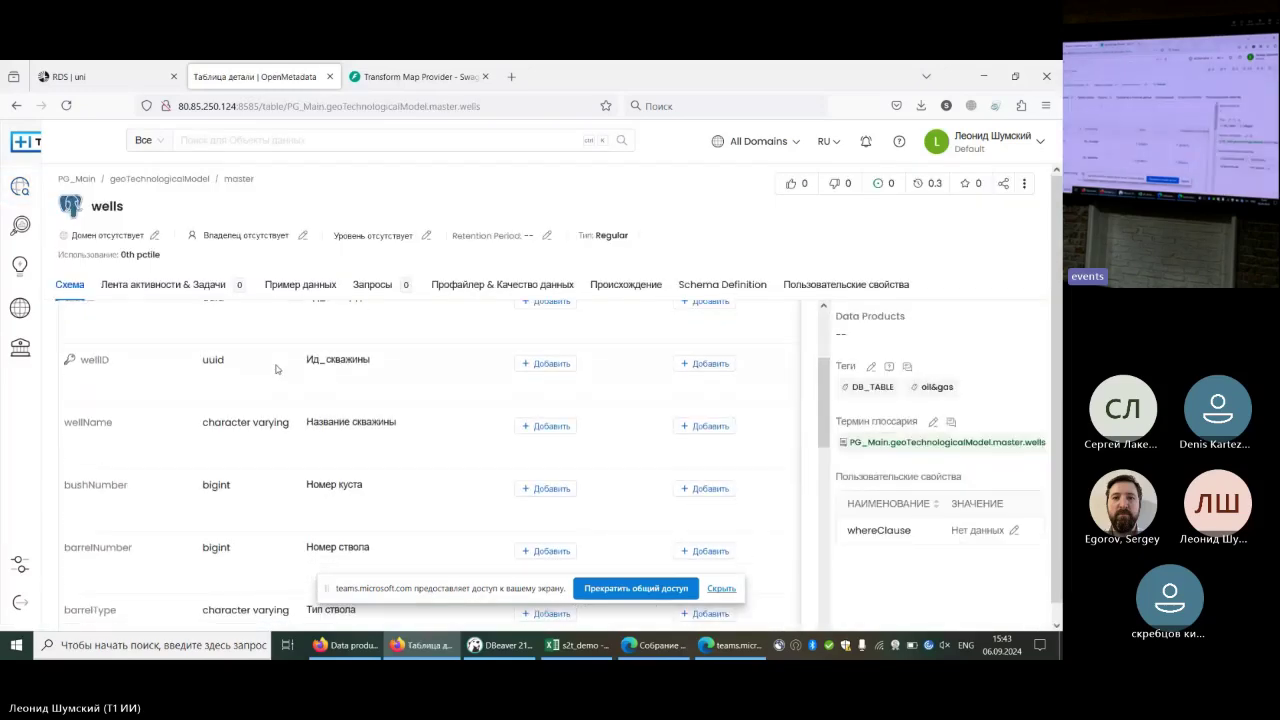
scroll(115, 488, "down", 2)
scroll(115, 488, "down", 6)
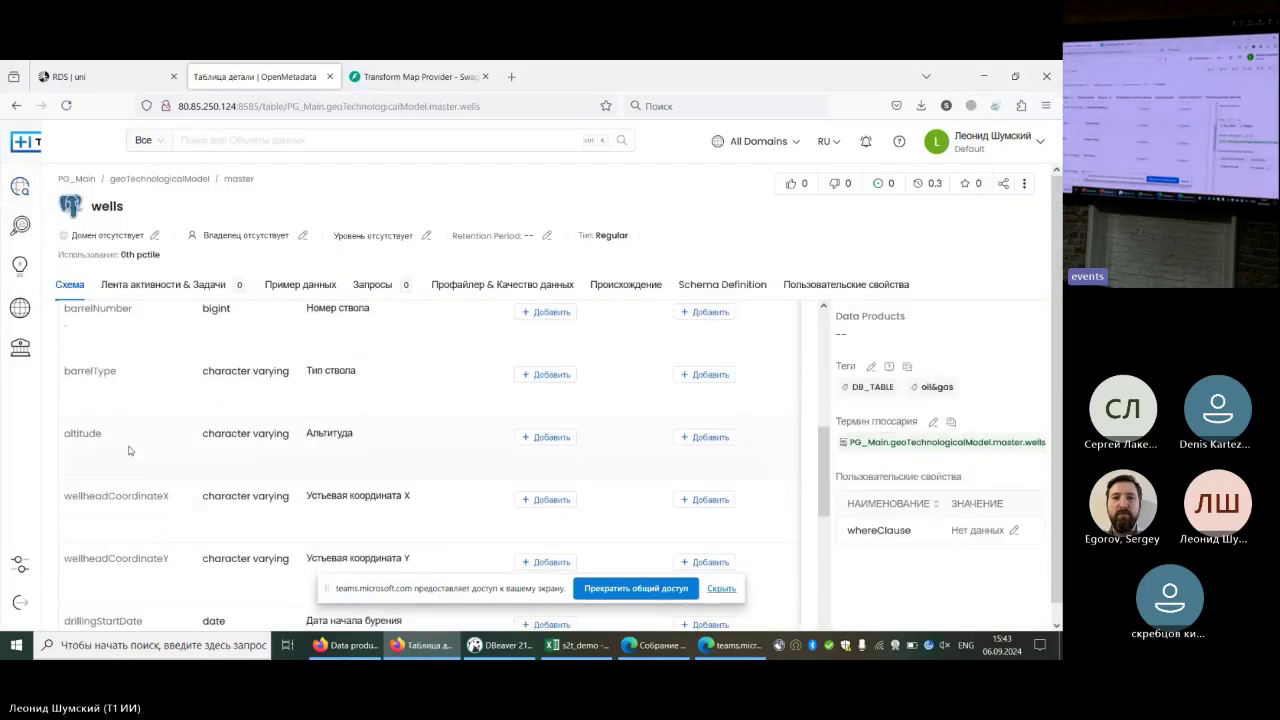
scroll(134, 446, "up", 3)
scroll(134, 446, "up", 8)
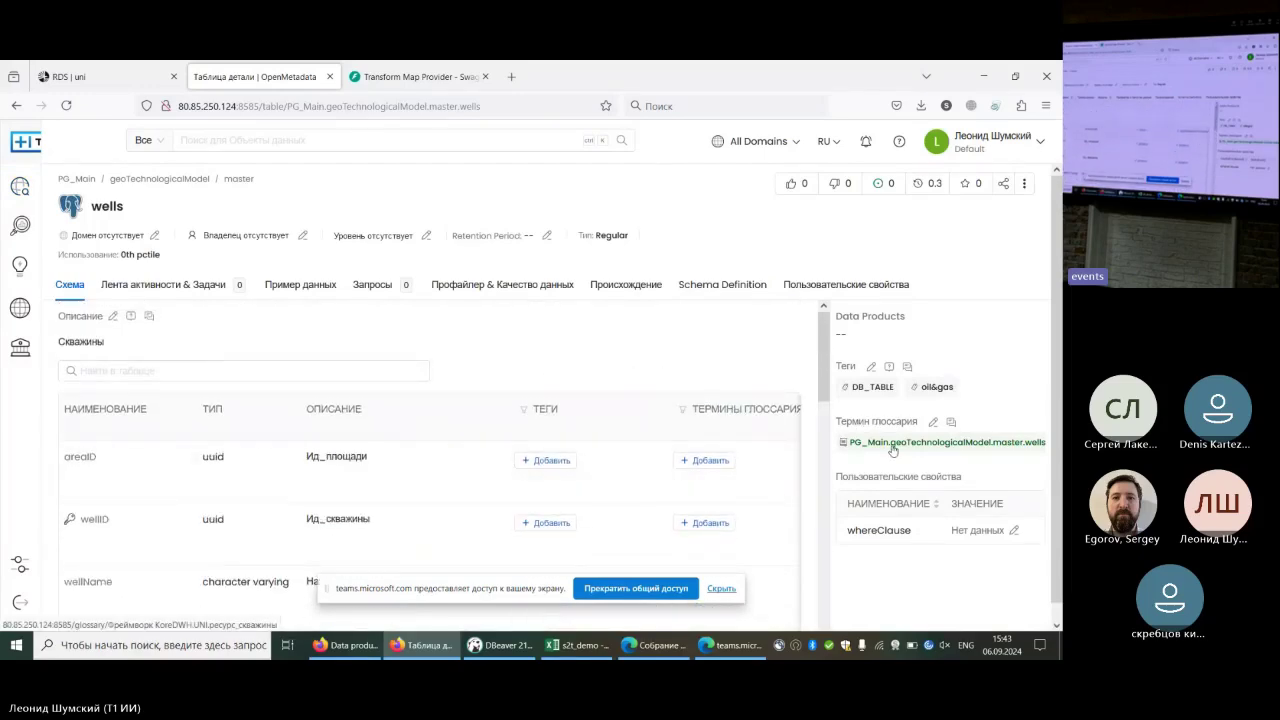
mouse_move(896, 448)
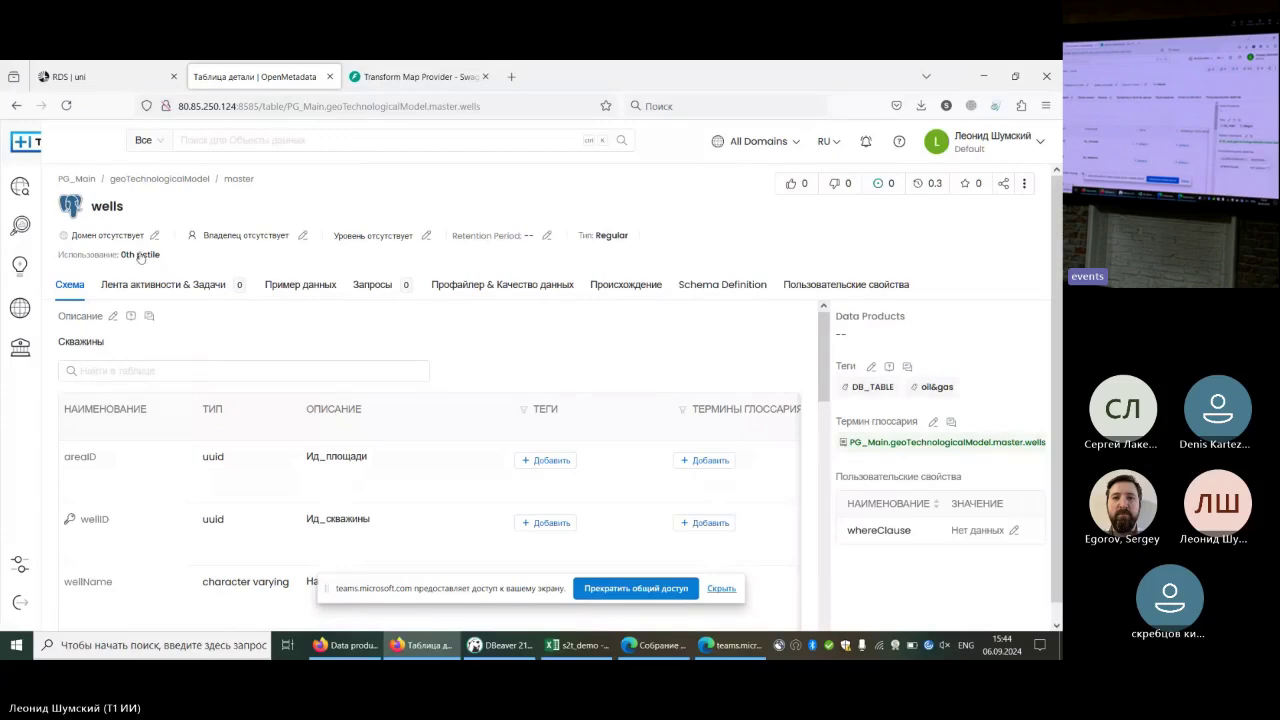
Open the WellCategory table from the search results to check its schema and glossary term, and return to the results
left_click(17, 106)
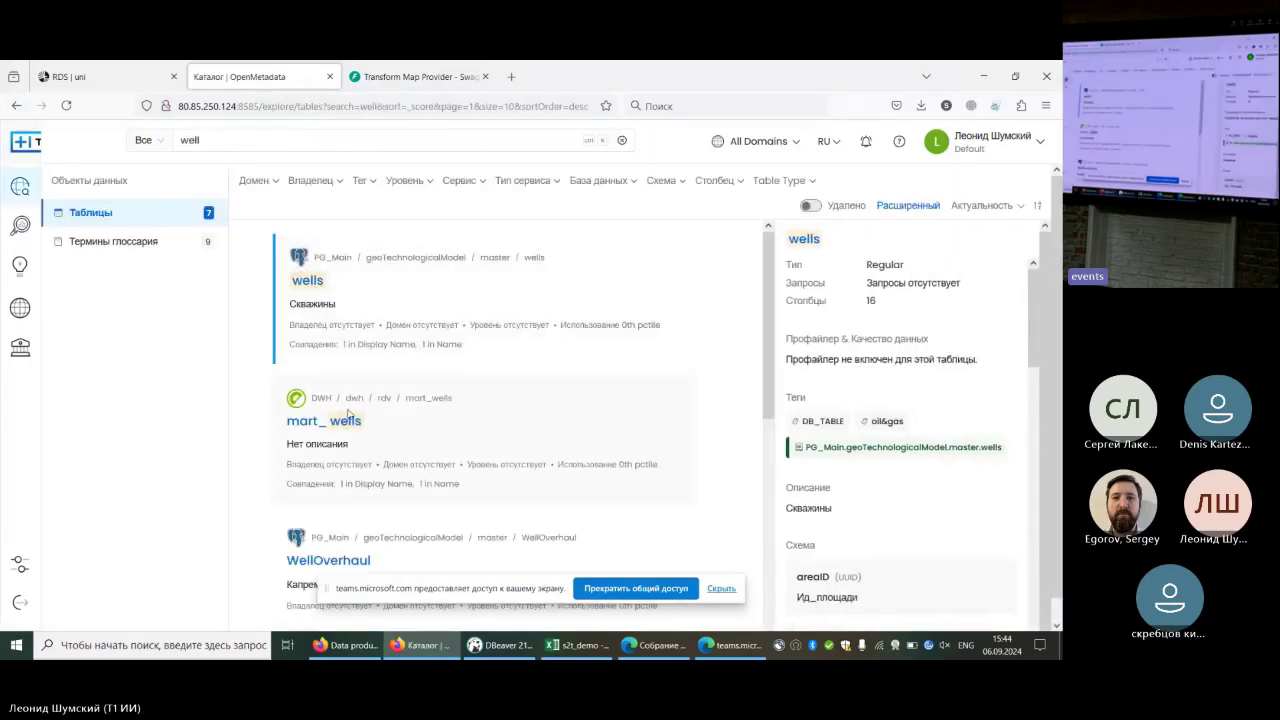
scroll(350, 430, "down", 3)
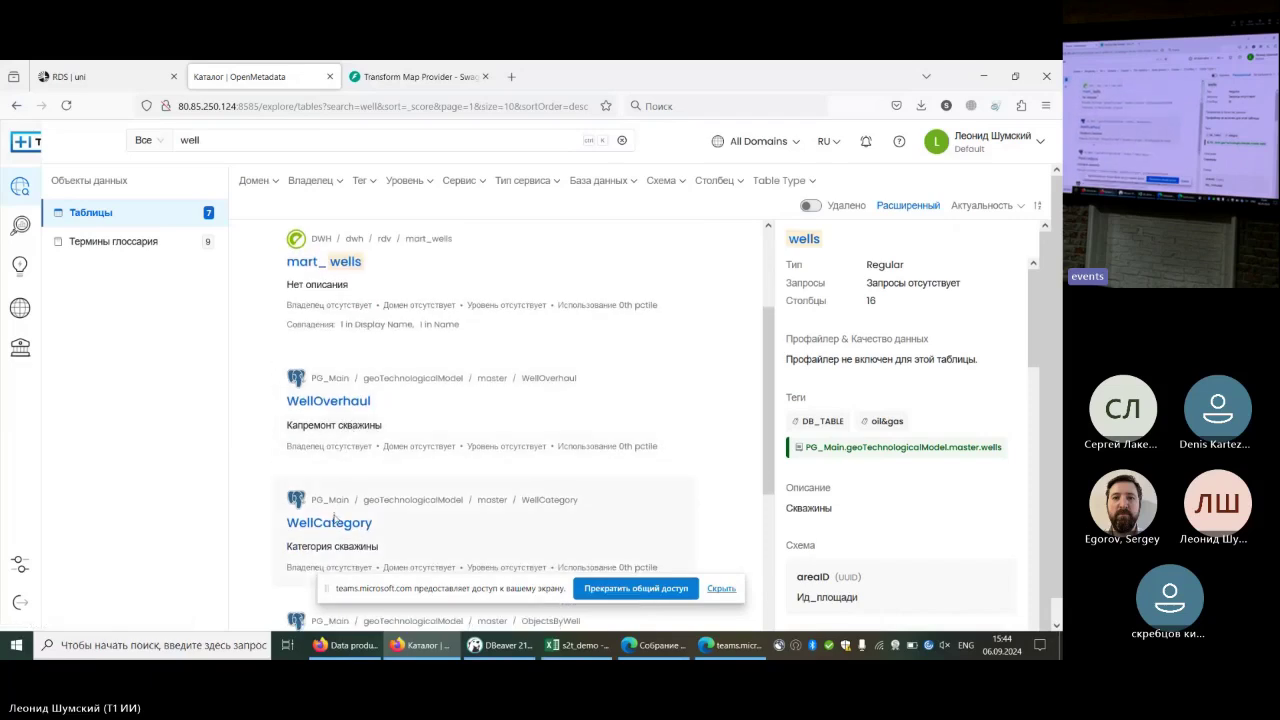
left_click(320, 526)
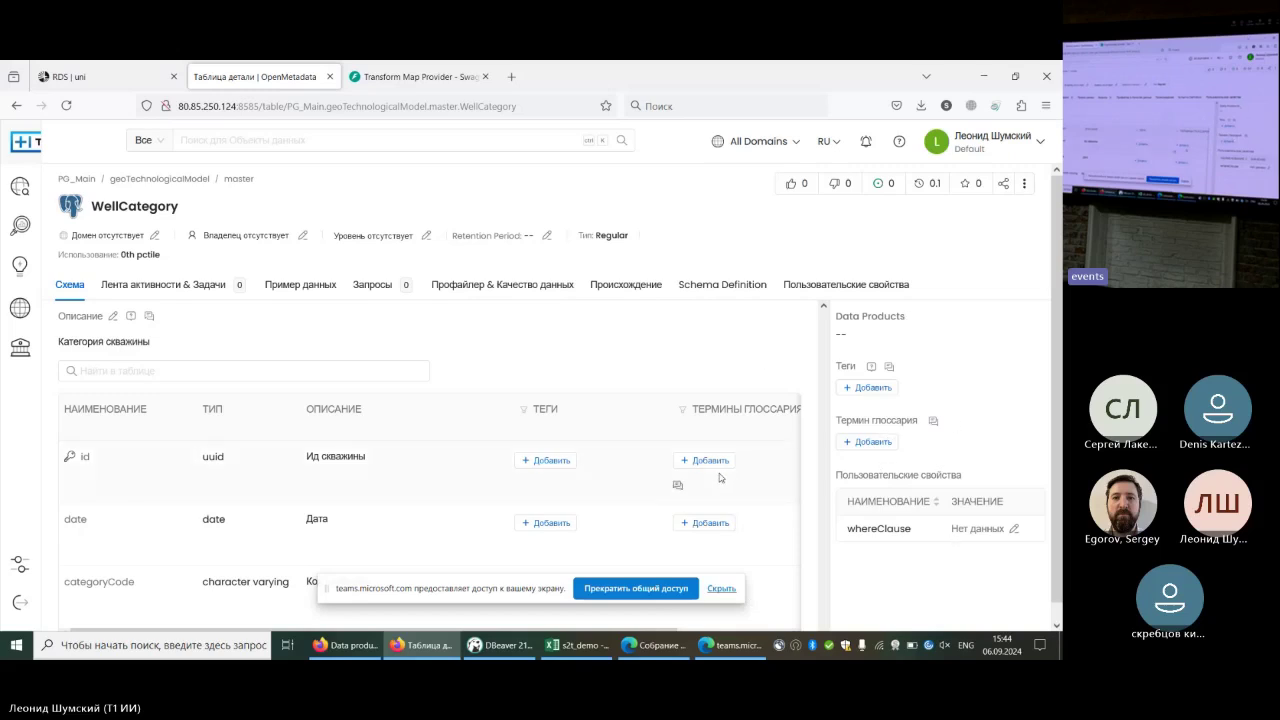
left_click(17, 105)
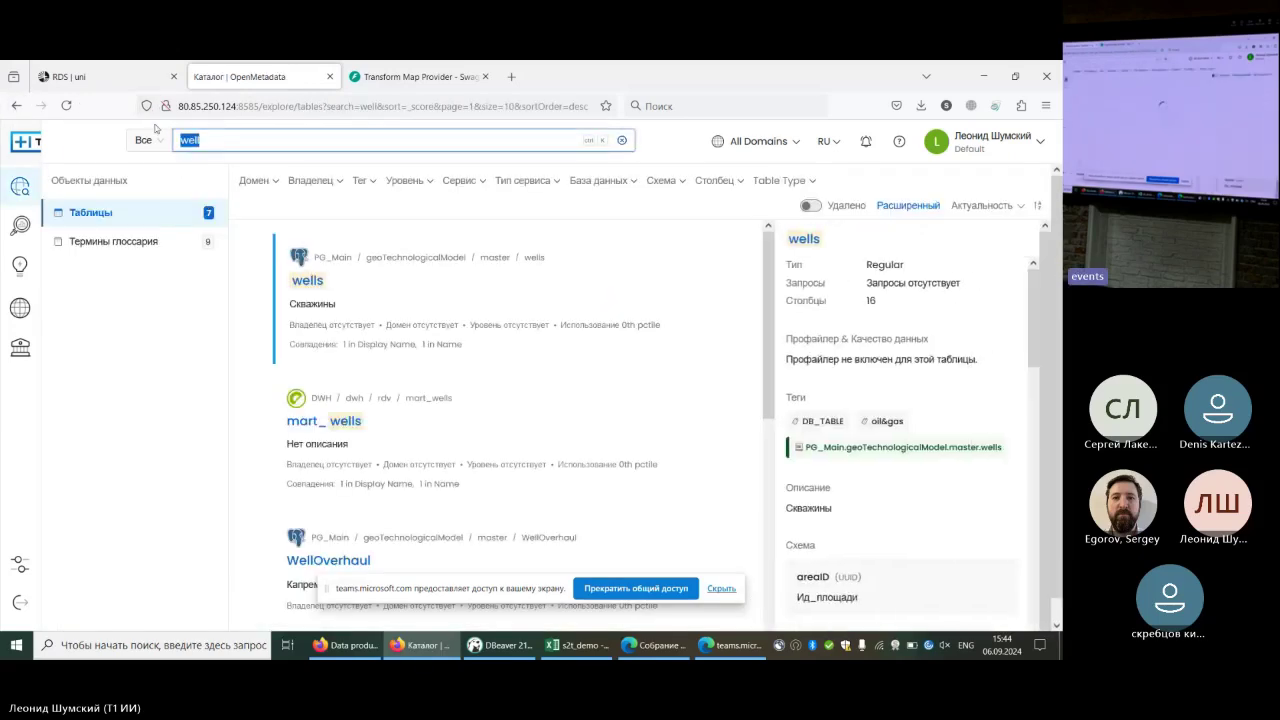
Search for "оборудование" and open the PG_Main.rsn.zsnh_sbr.equipment term from the matching glossary terms
key("BackSpace")
key("alt+shift")
type("оборудование")
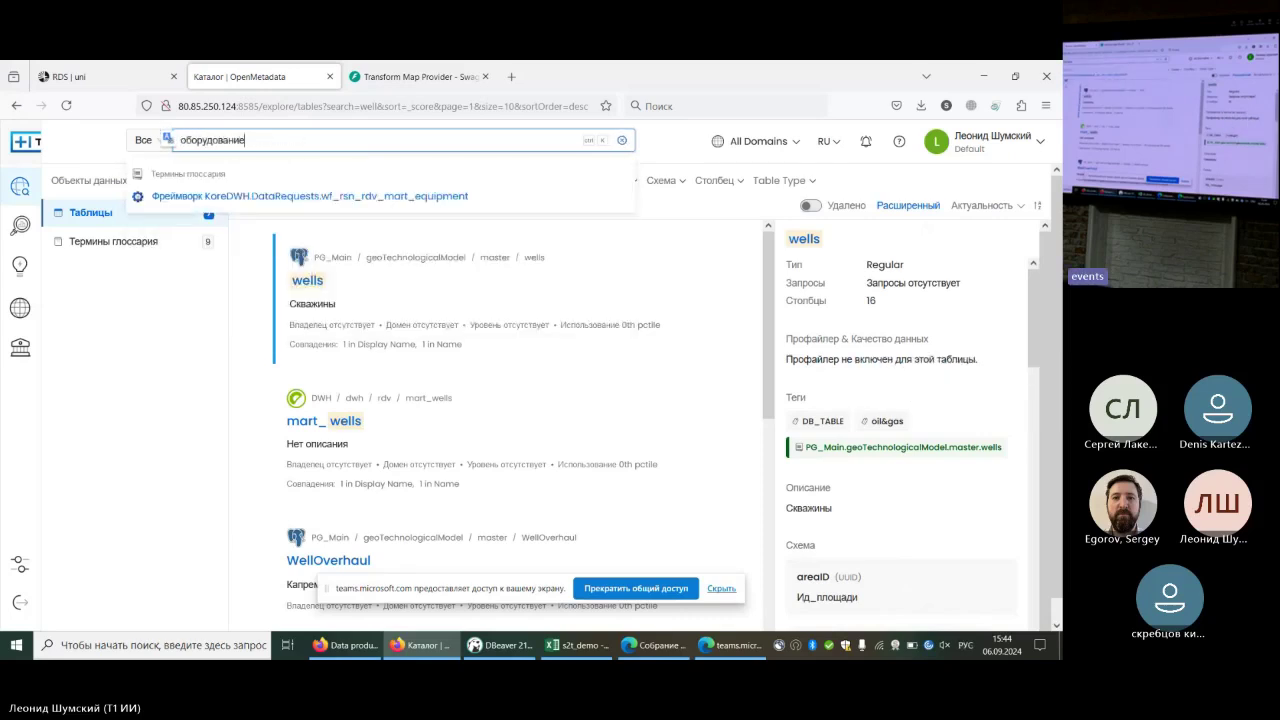
key("Return")
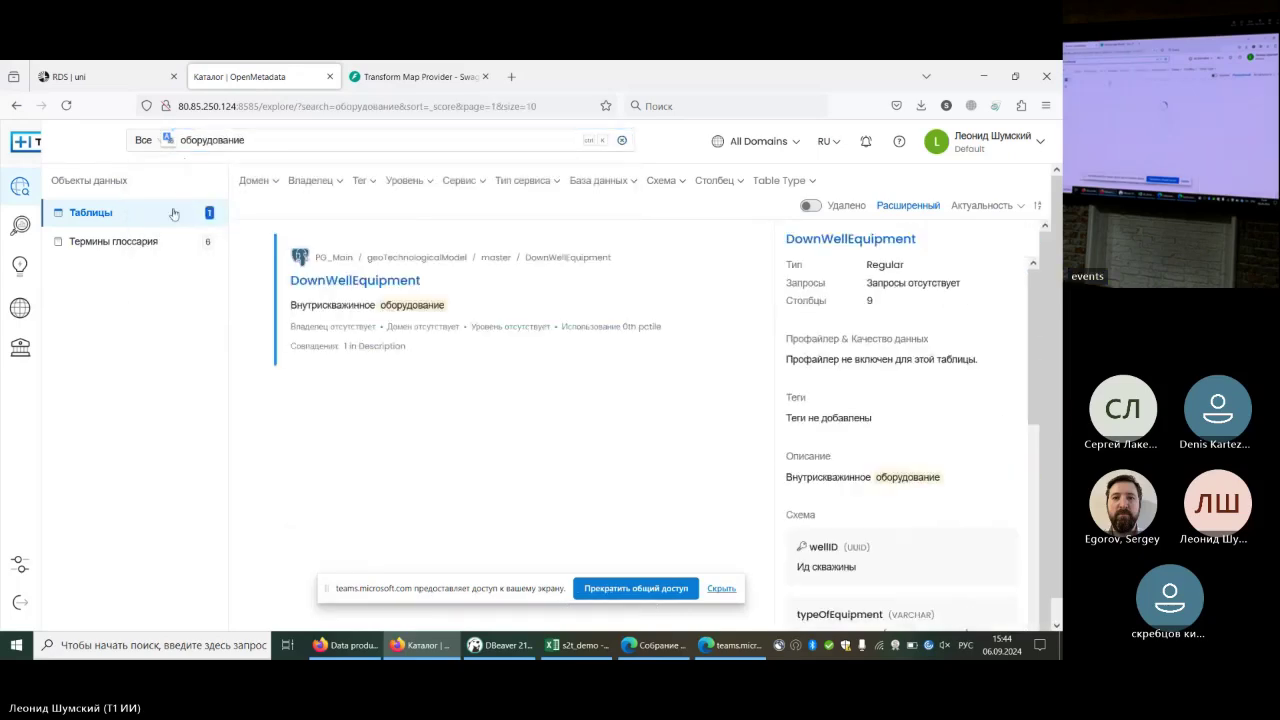
left_click(207, 241)
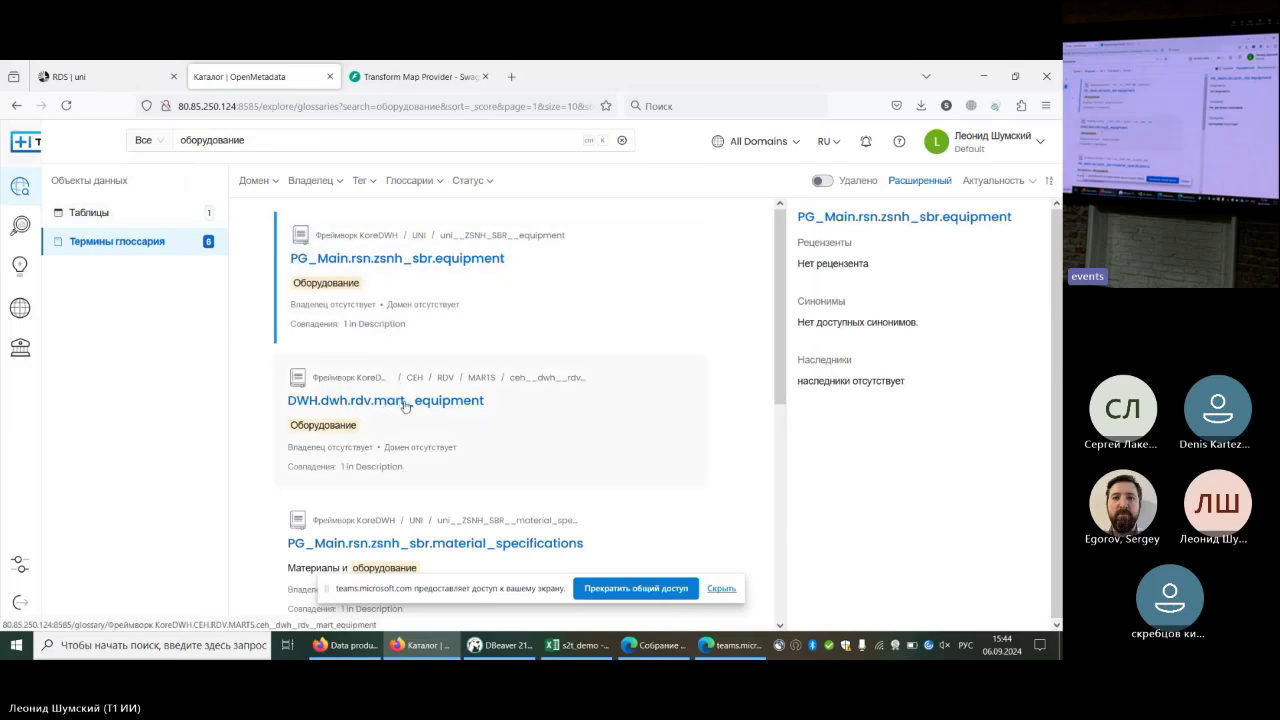
left_click(451, 259)
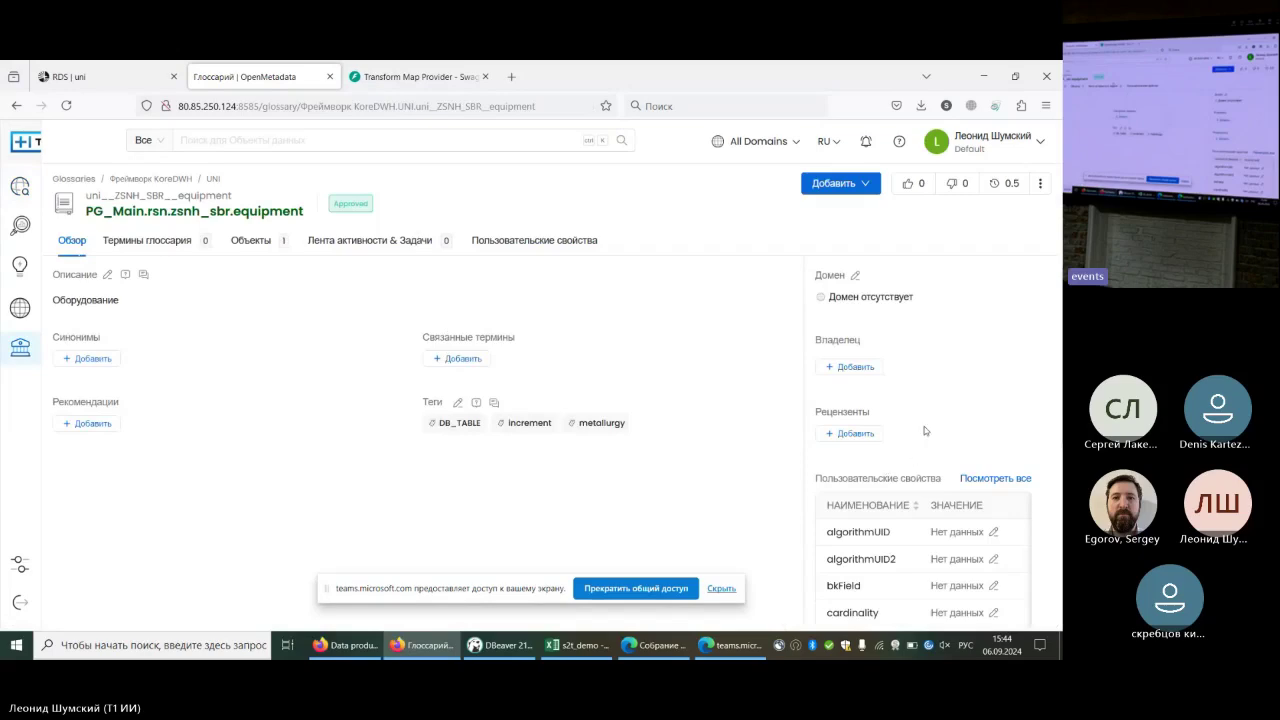
Open the Фреймворк KoreDWH glossary and look over its top-level terms and their descriptions
mouse_move(13, 366)
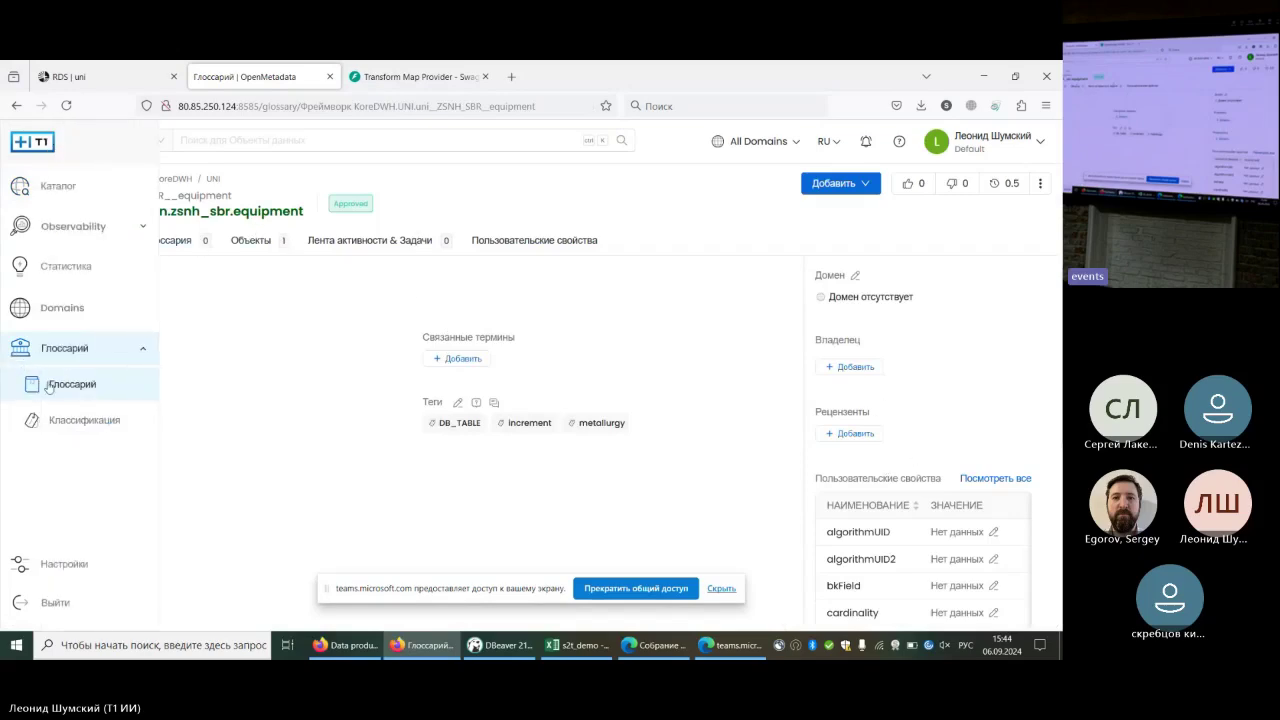
left_click(50, 386)
scroll(395, 352, "down", 2)
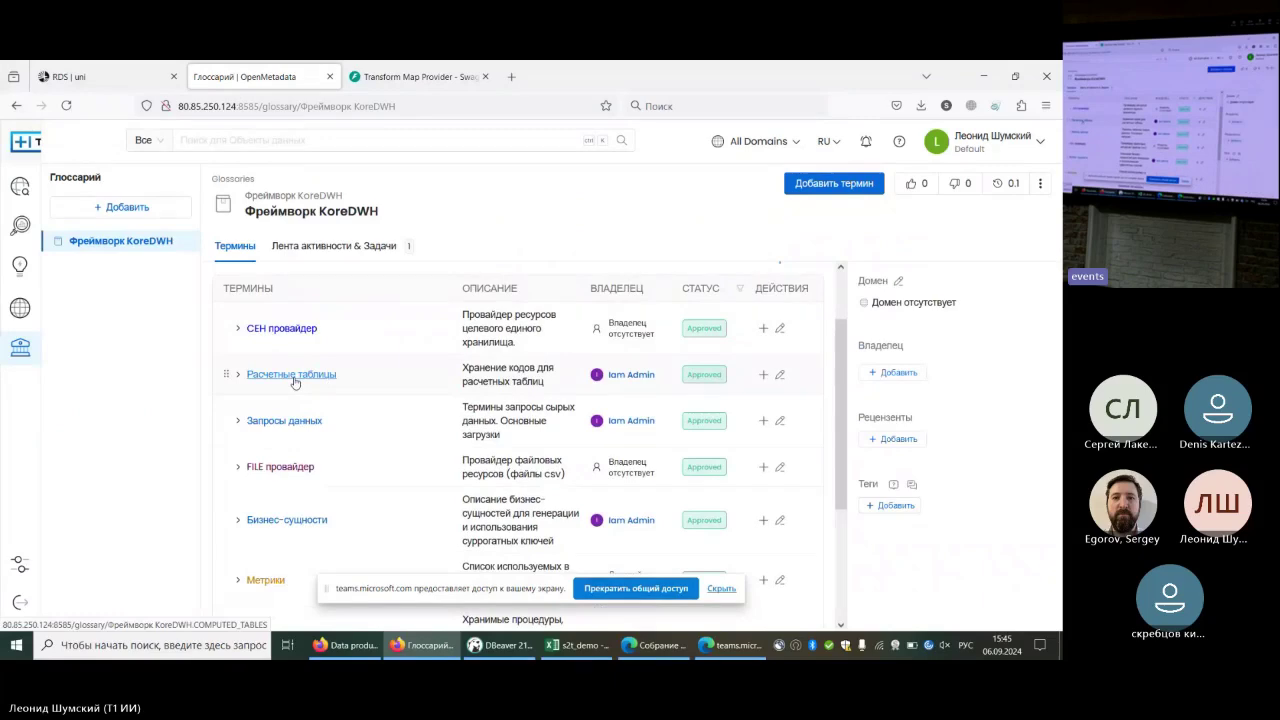
scroll(295, 383, "down", 4)
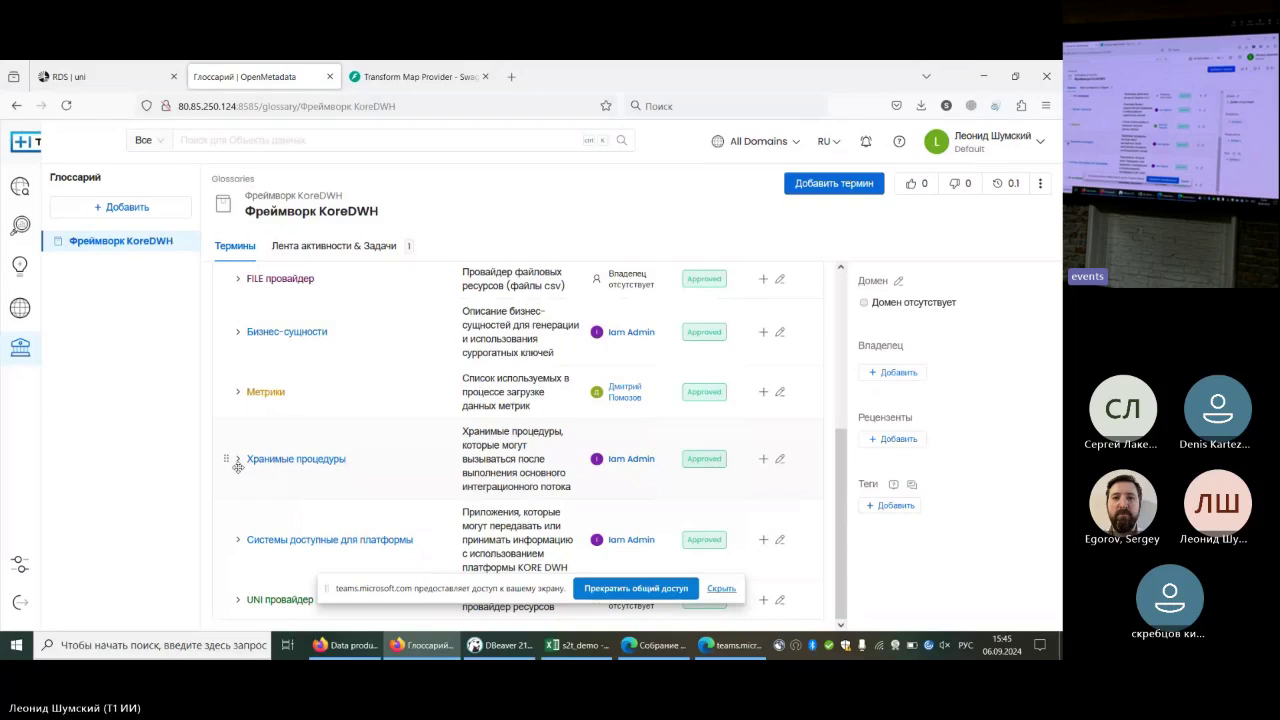
scroll(238, 466, "up", 5)
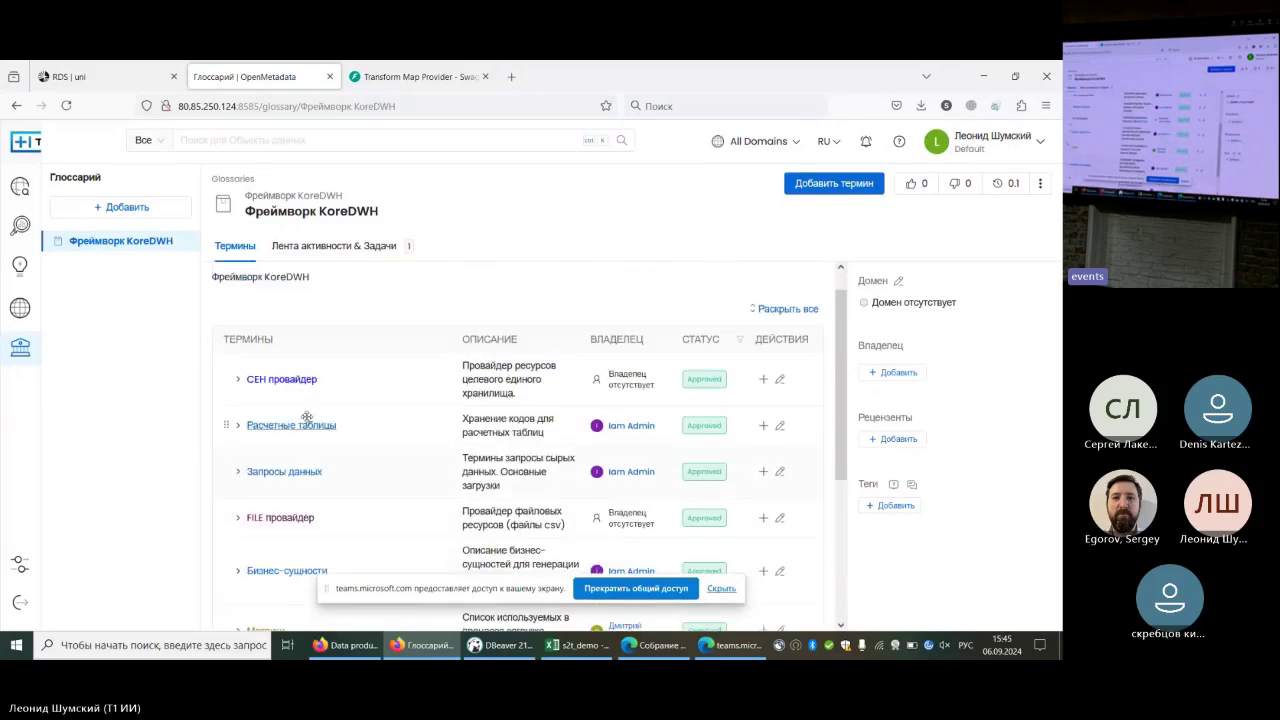
Open the well_compute_transformed term under Расчетные таблицы and expand its SQL description to read the full code
left_click(238, 426)
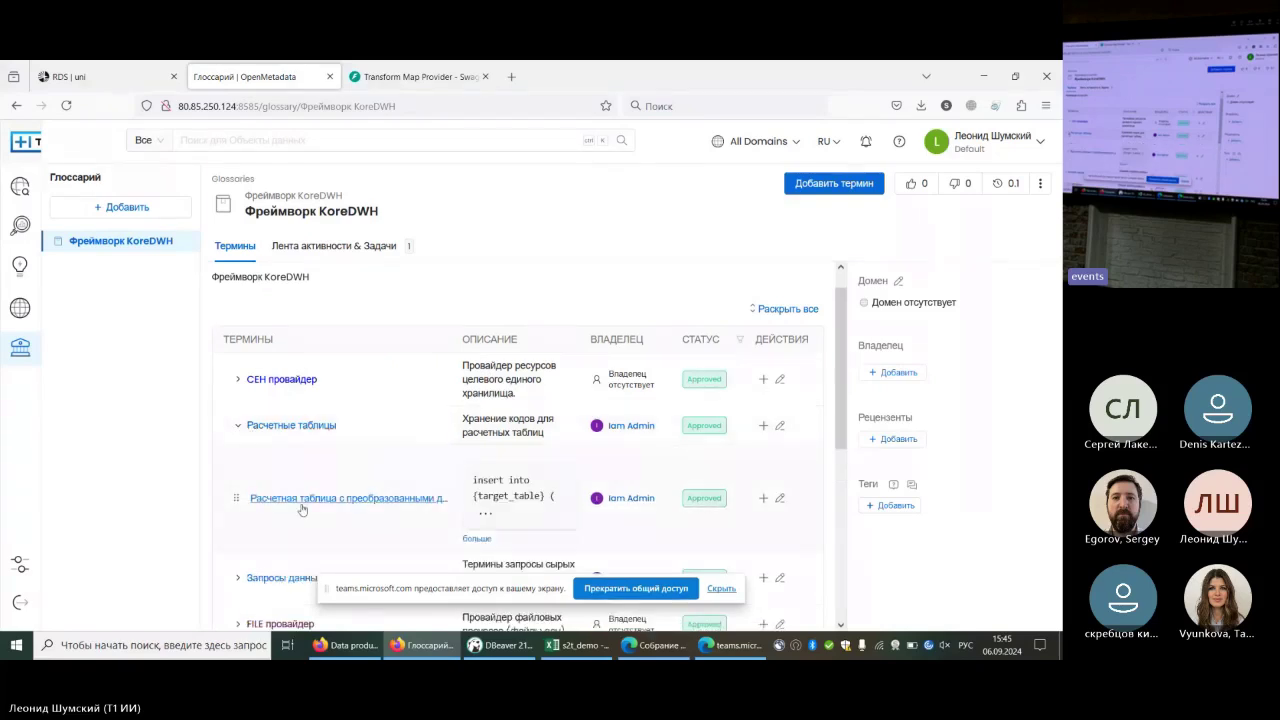
left_click(302, 506)
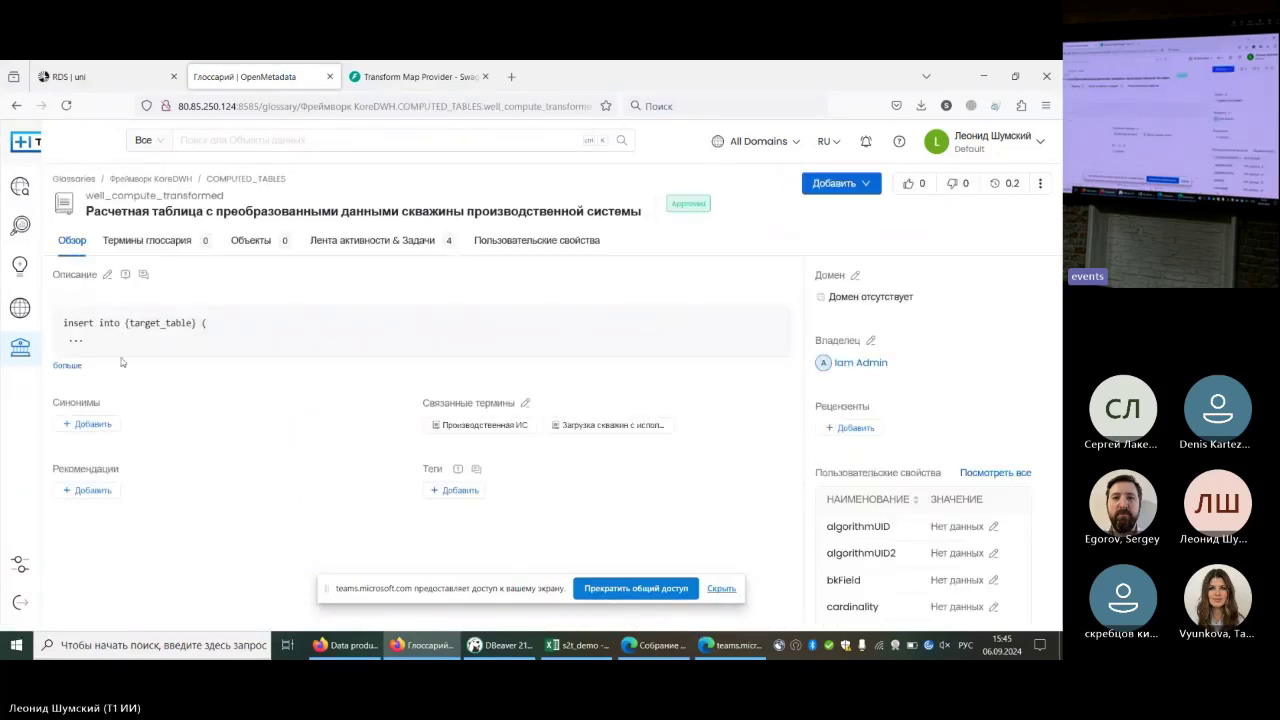
left_click(67, 366)
scroll(70, 385, "down", 3)
scroll(65, 390, "up", 3)
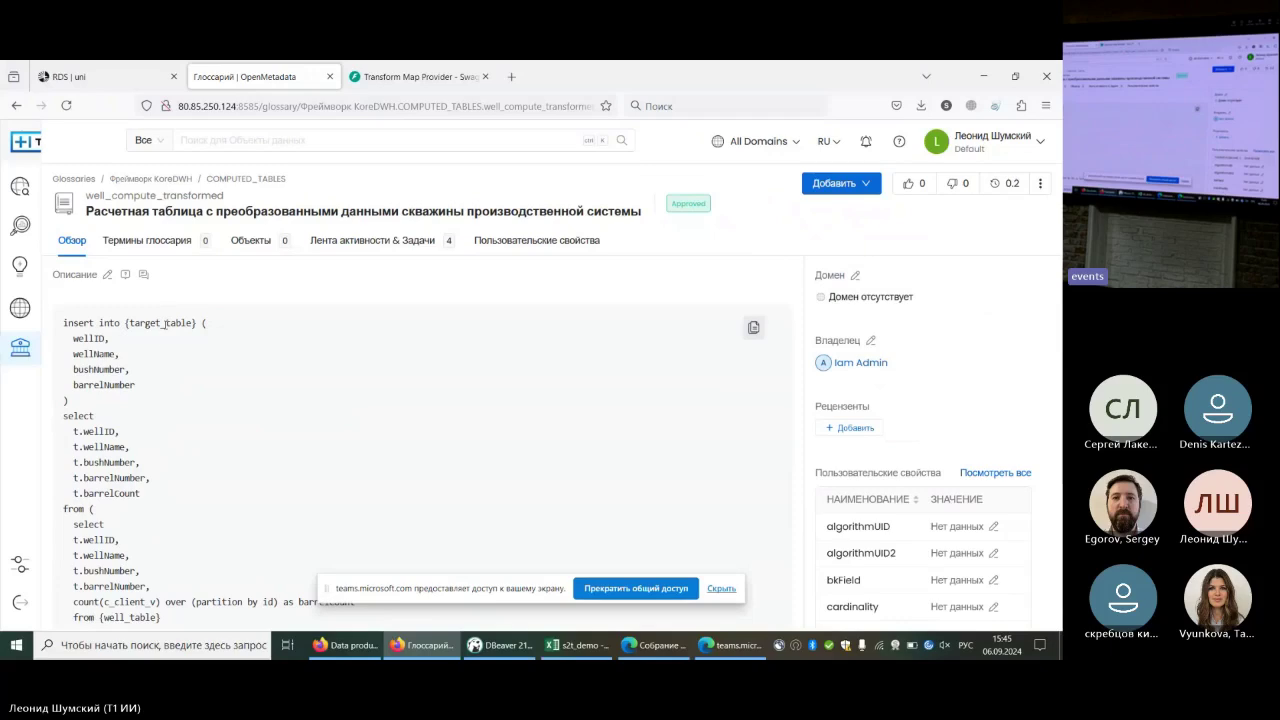
Return to the Фреймворк KoreDWH glossary, open Загрузка оборудования under Запросы данных, and check which items can be added to the term
left_click(12, 106)
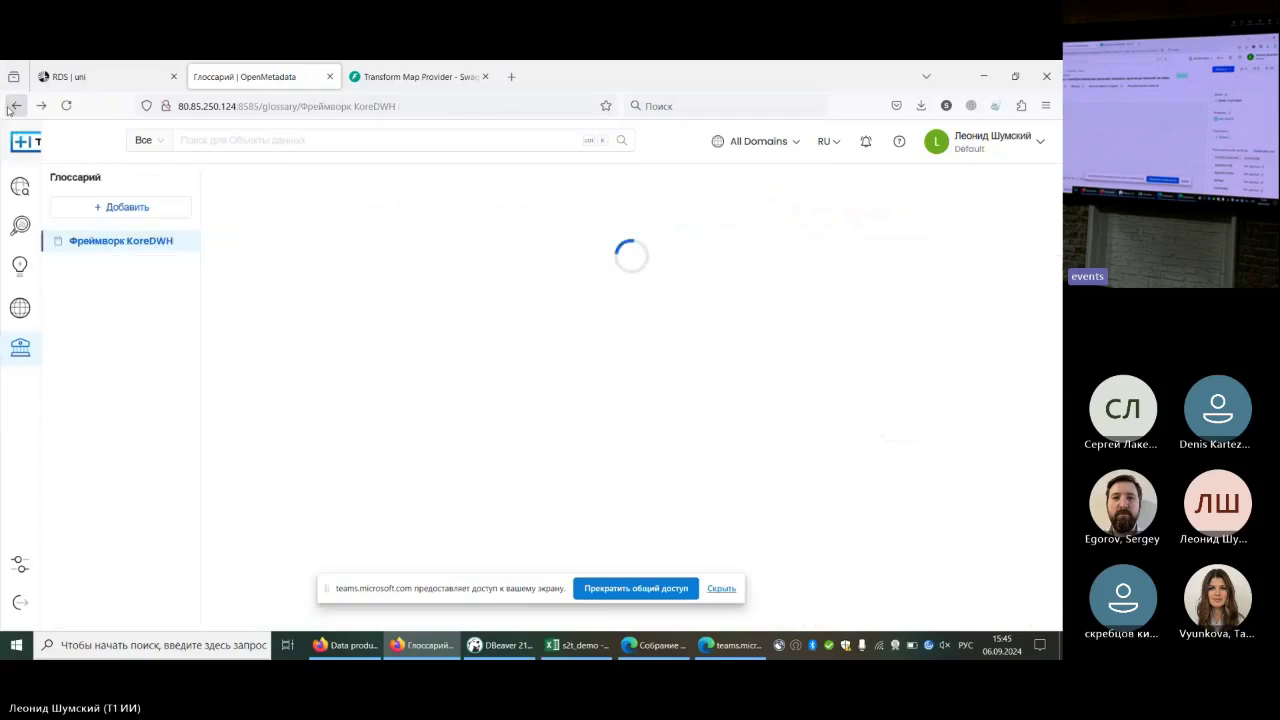
scroll(334, 428, "down", 2)
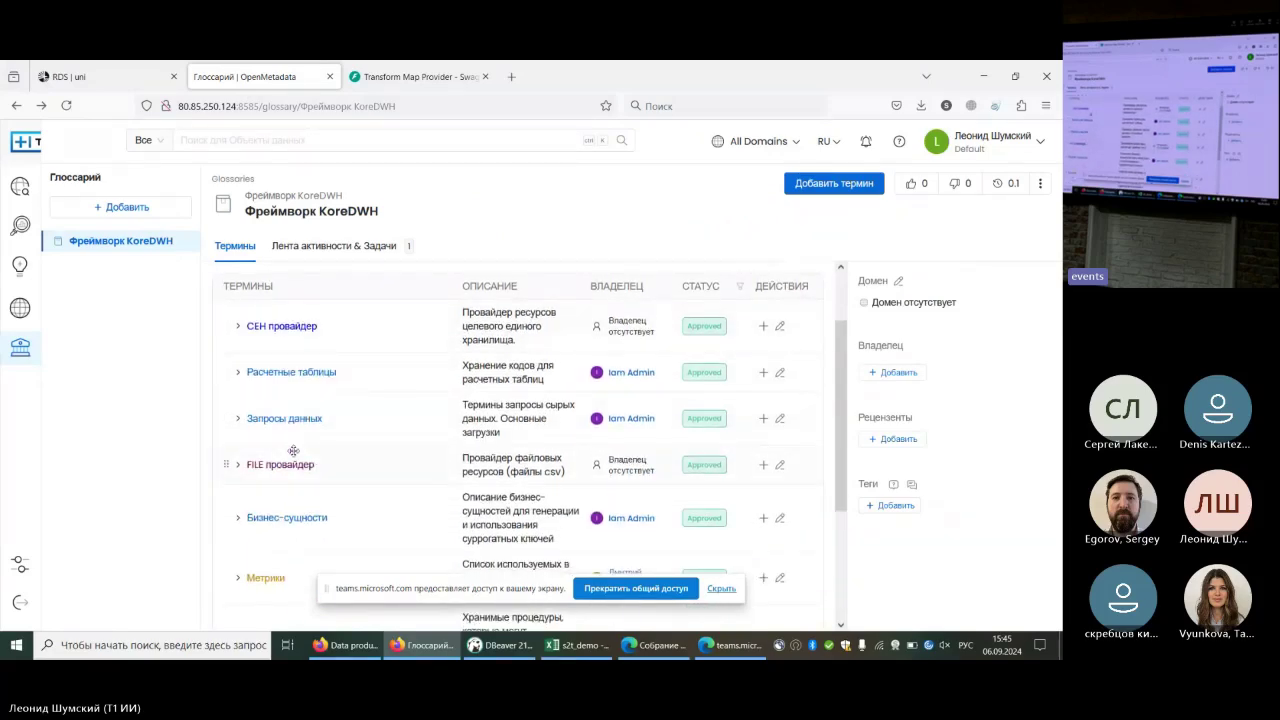
scroll(293, 451, "down", 5)
scroll(285, 448, "up", 4)
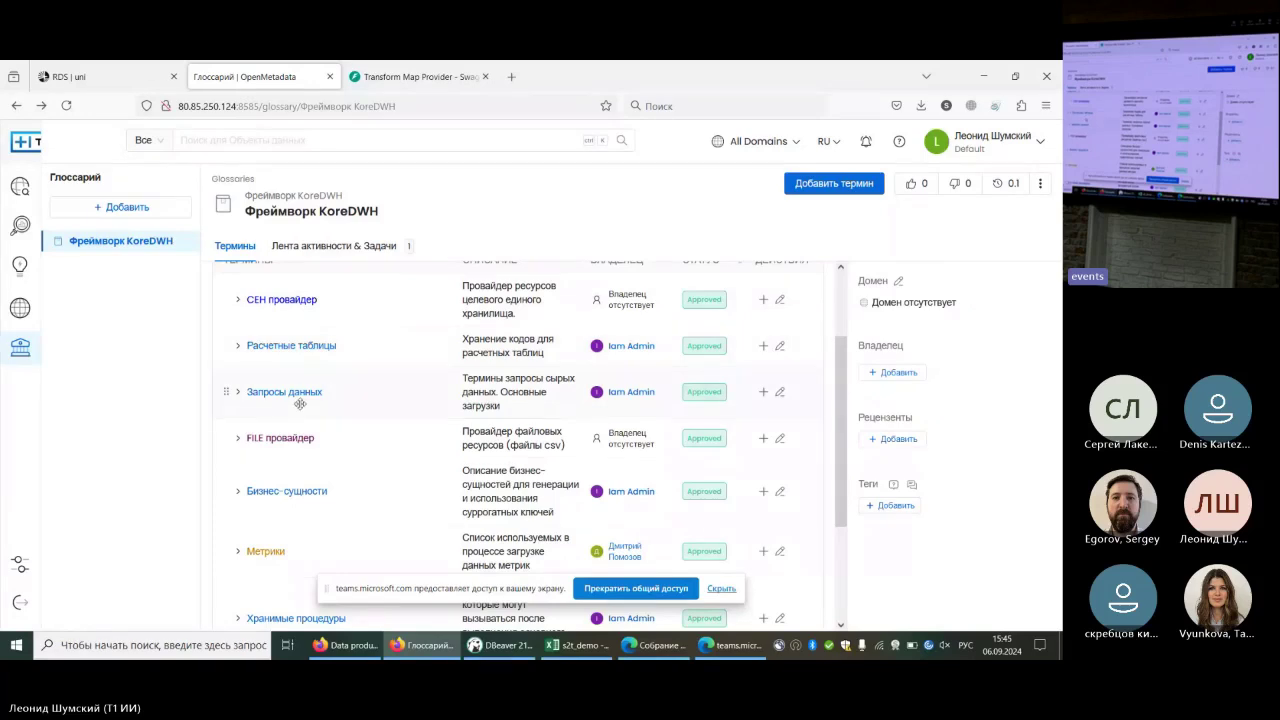
left_click(240, 397)
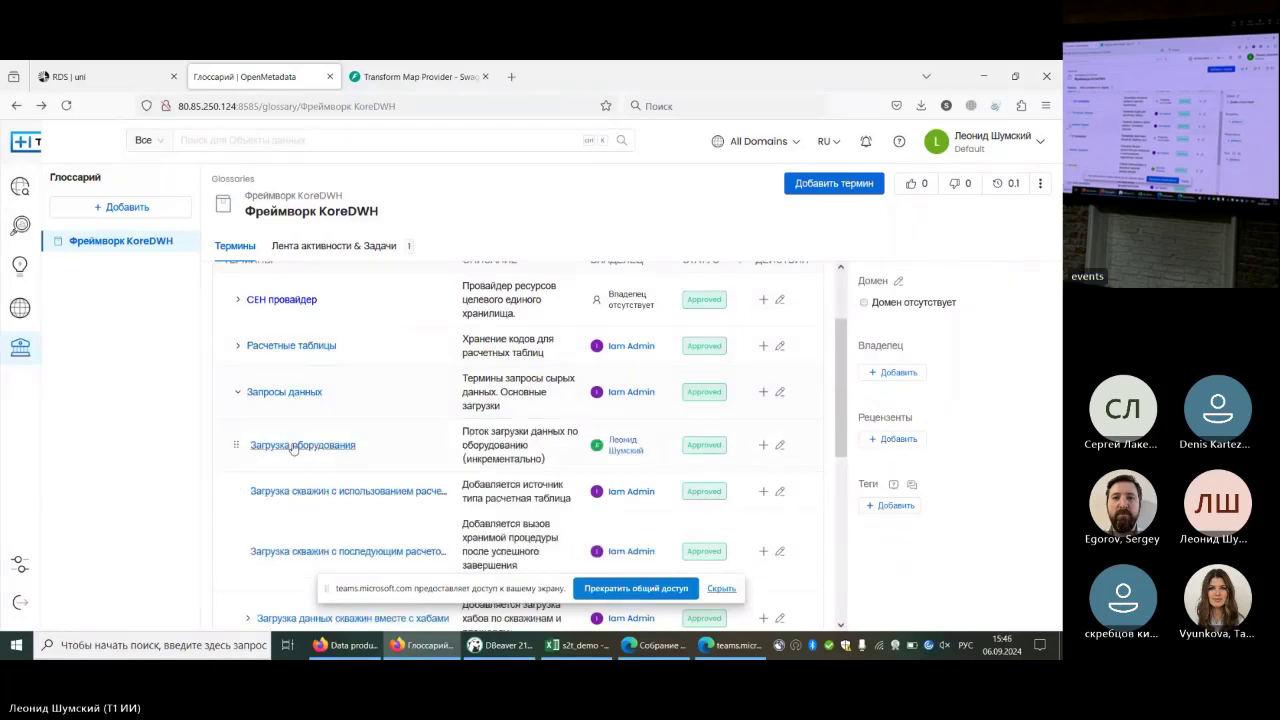
left_click(322, 443)
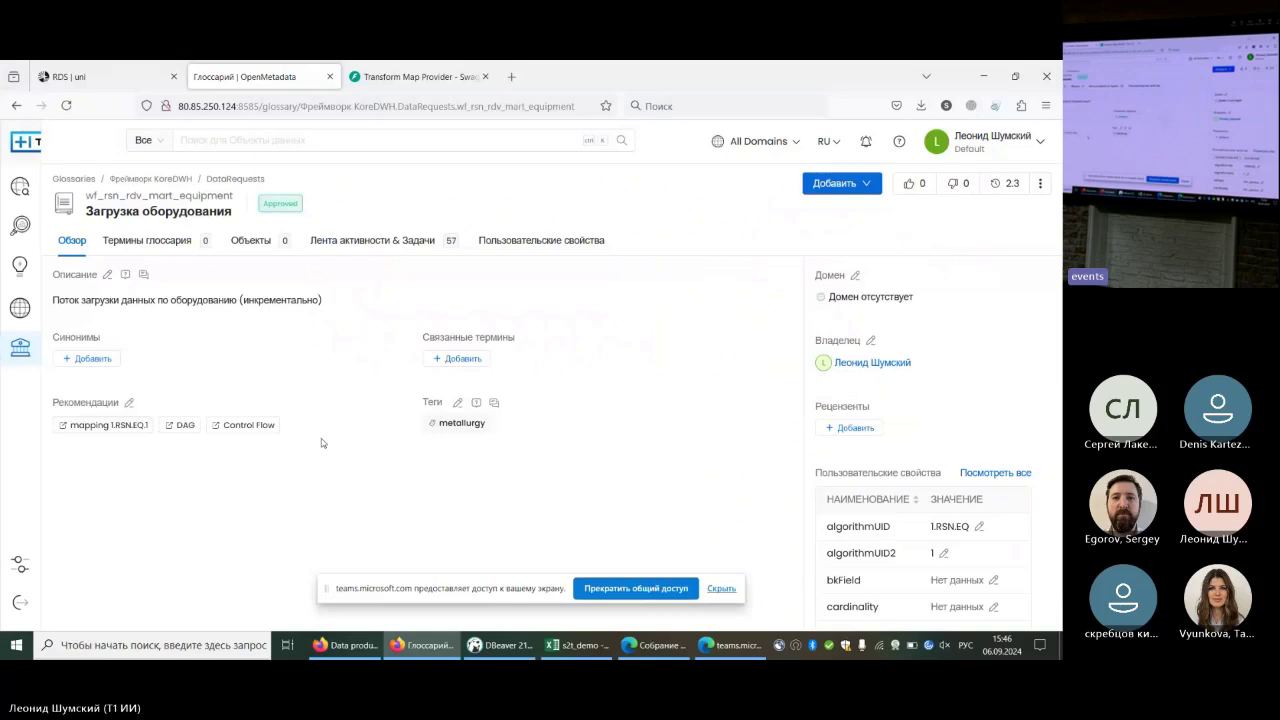
left_click(838, 183)
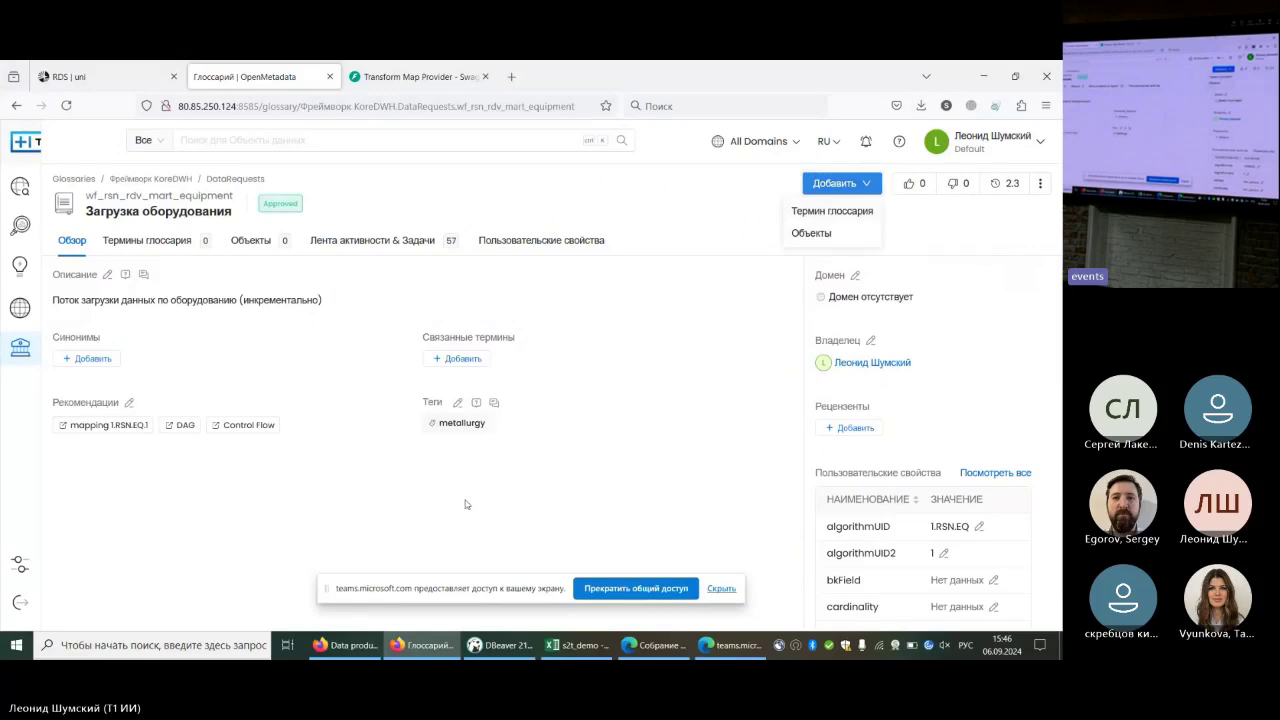
left_click(279, 380)
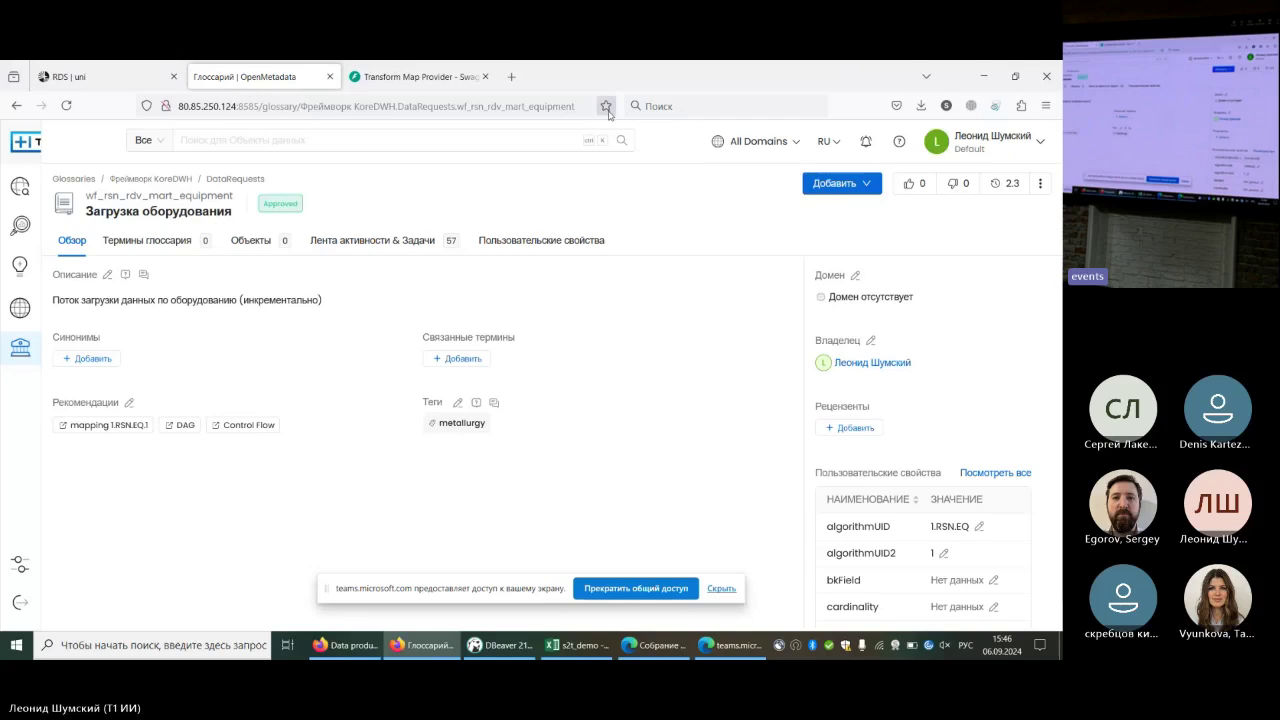
Show the term's custom properties and examine its sources, targets, schedule and deltaMode
left_click(541, 240)
scroll(500, 370, "down", 5)
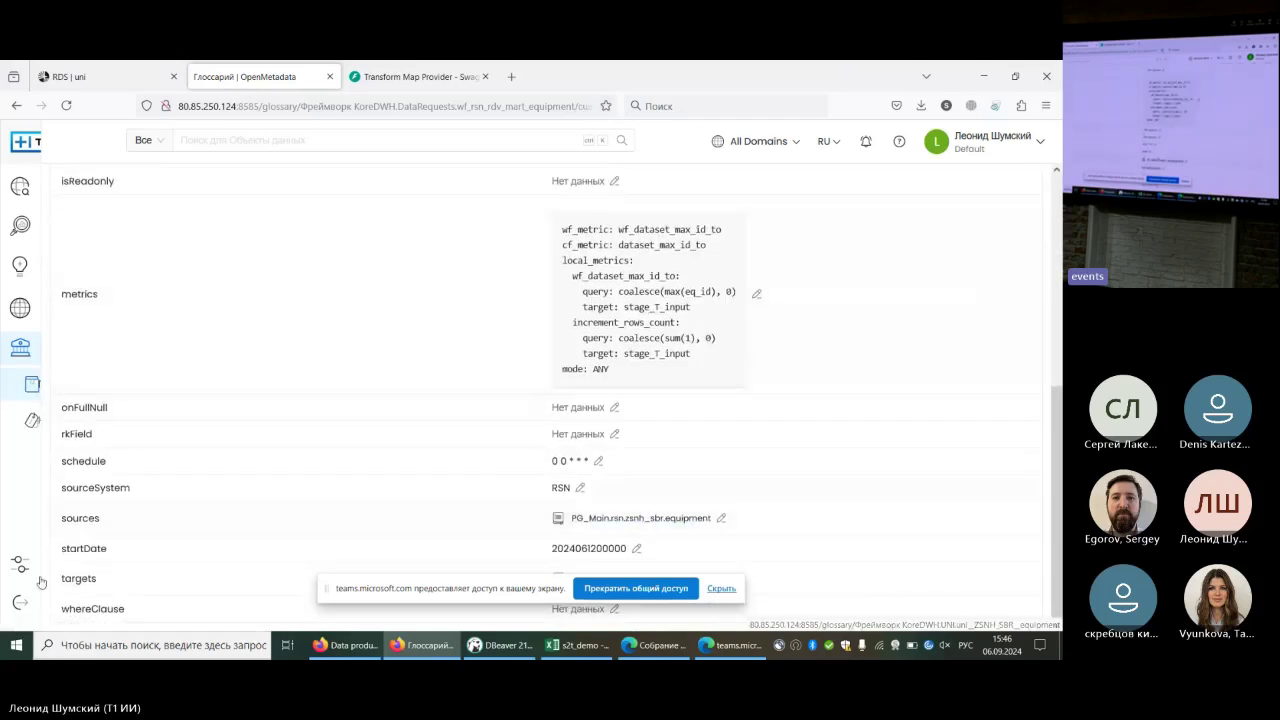
left_click_drag(592, 488, 774, 523)
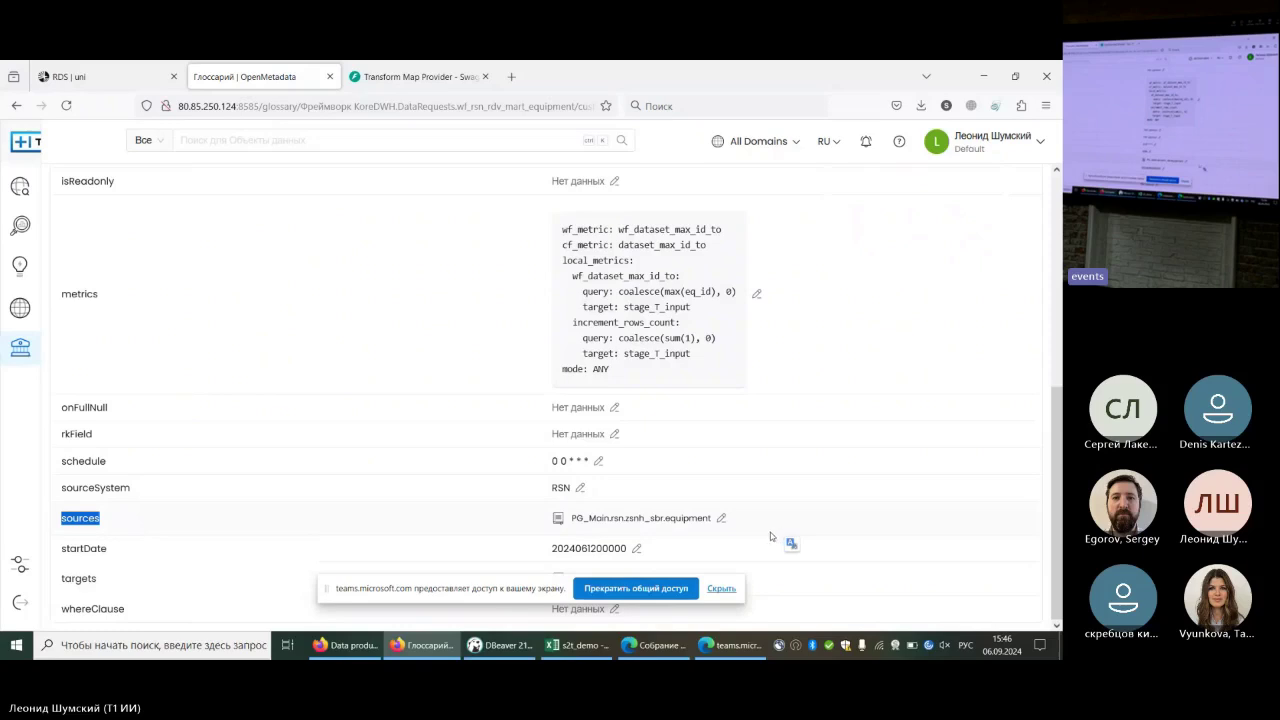
mouse_move(62, 577)
left_mouse_down()
mouse_move(551, 548)
mouse_move(63, 578)
left_mouse_up()
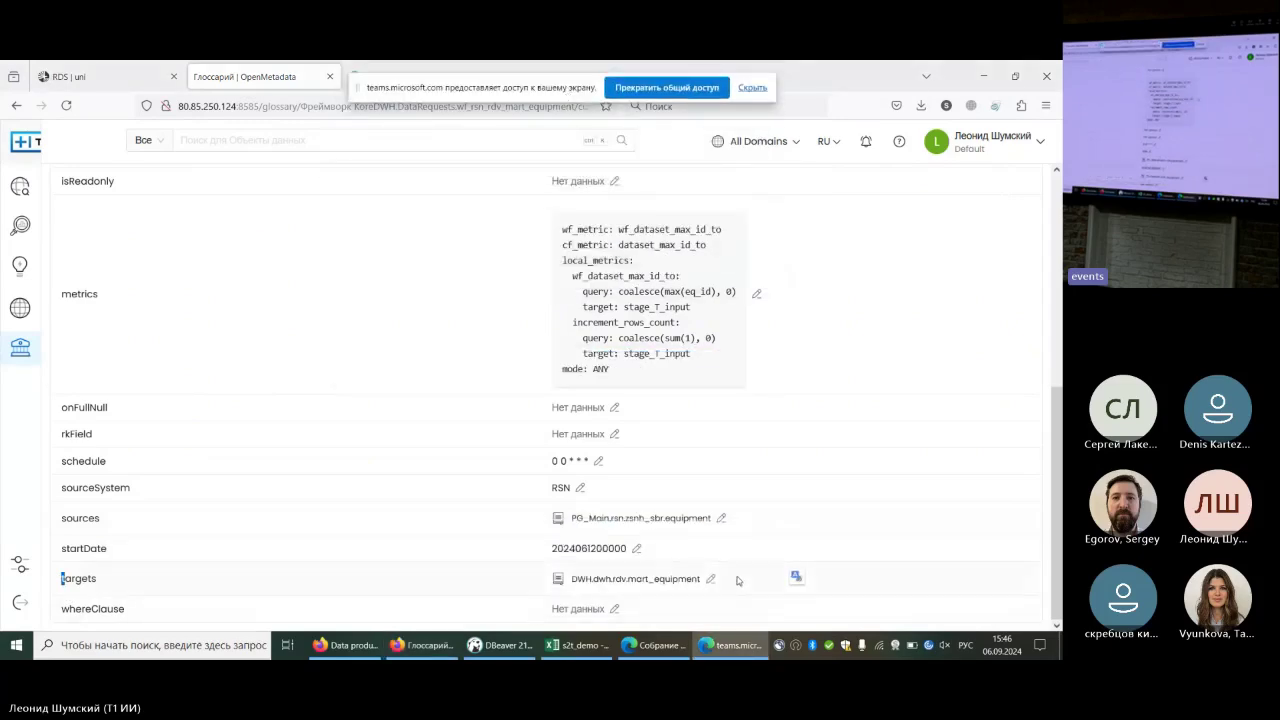
mouse_move(74, 578)
left_mouse_down()
mouse_move(605, 612)
mouse_move(300, 178)
mouse_move(96, 579)
left_mouse_up()
left_click(75, 577)
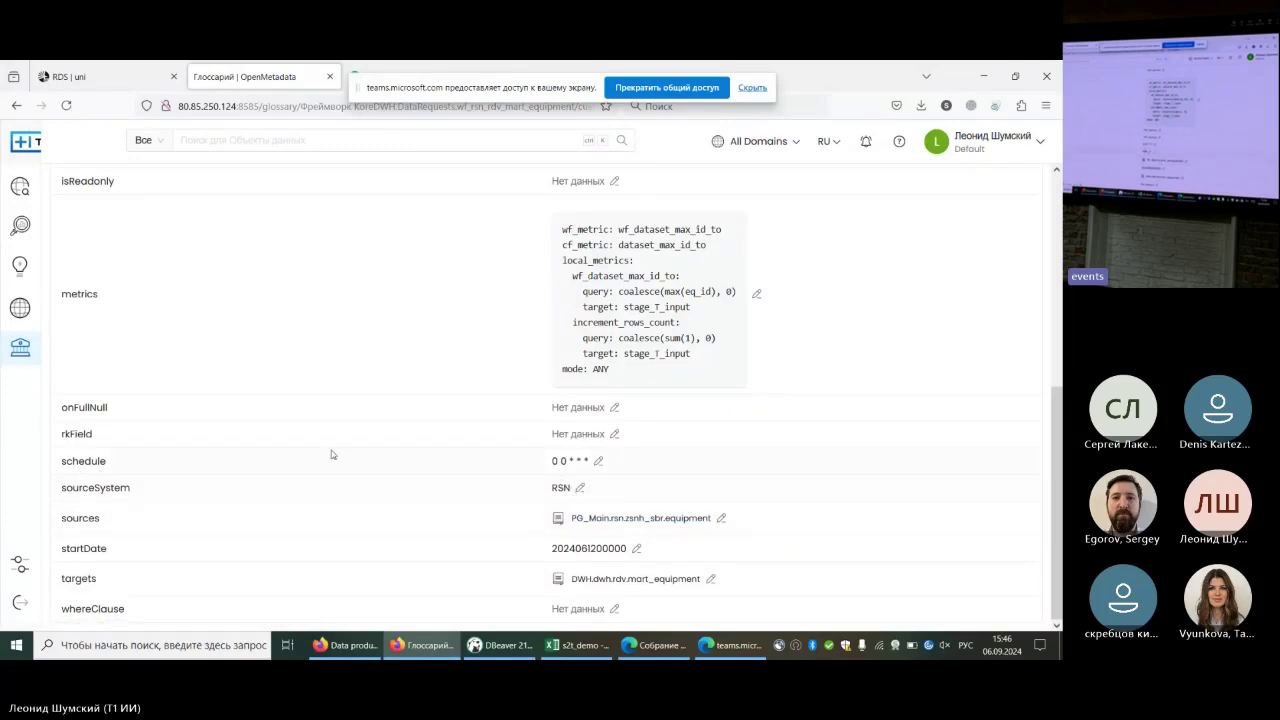
triple_click(563, 462)
scroll(557, 486, "up", 5)
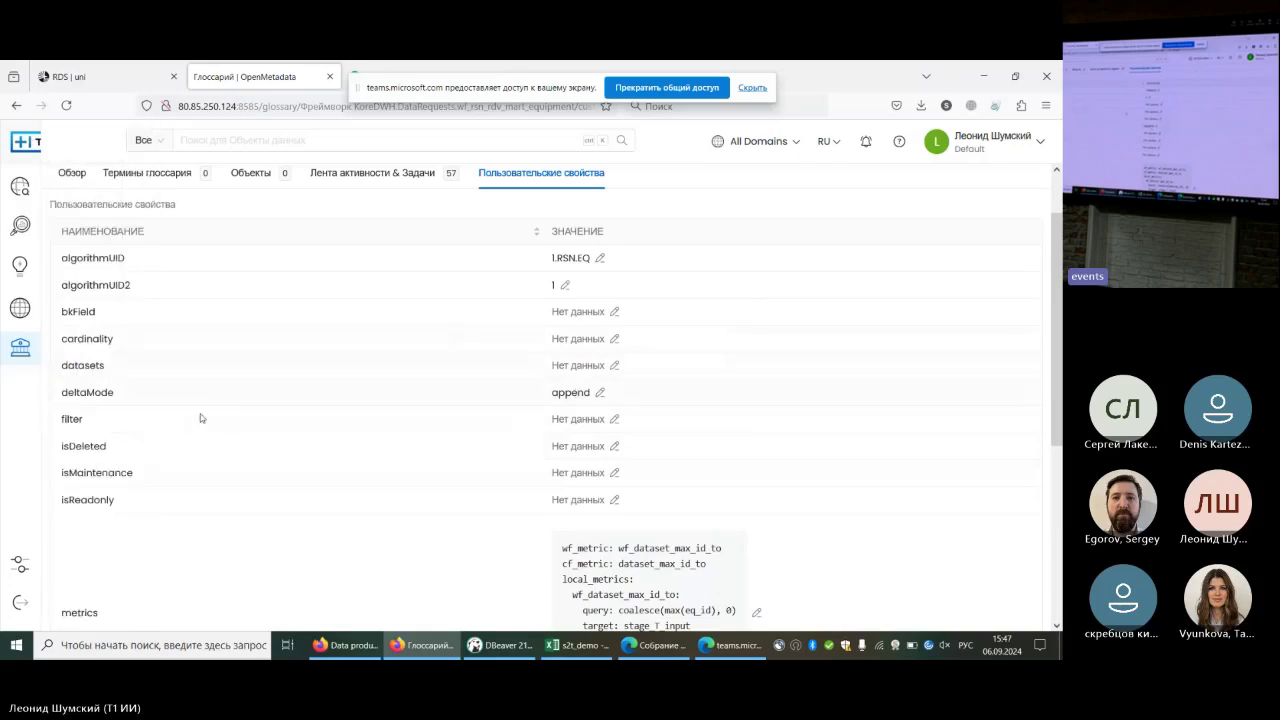
left_click_drag(82, 392, 508, 363)
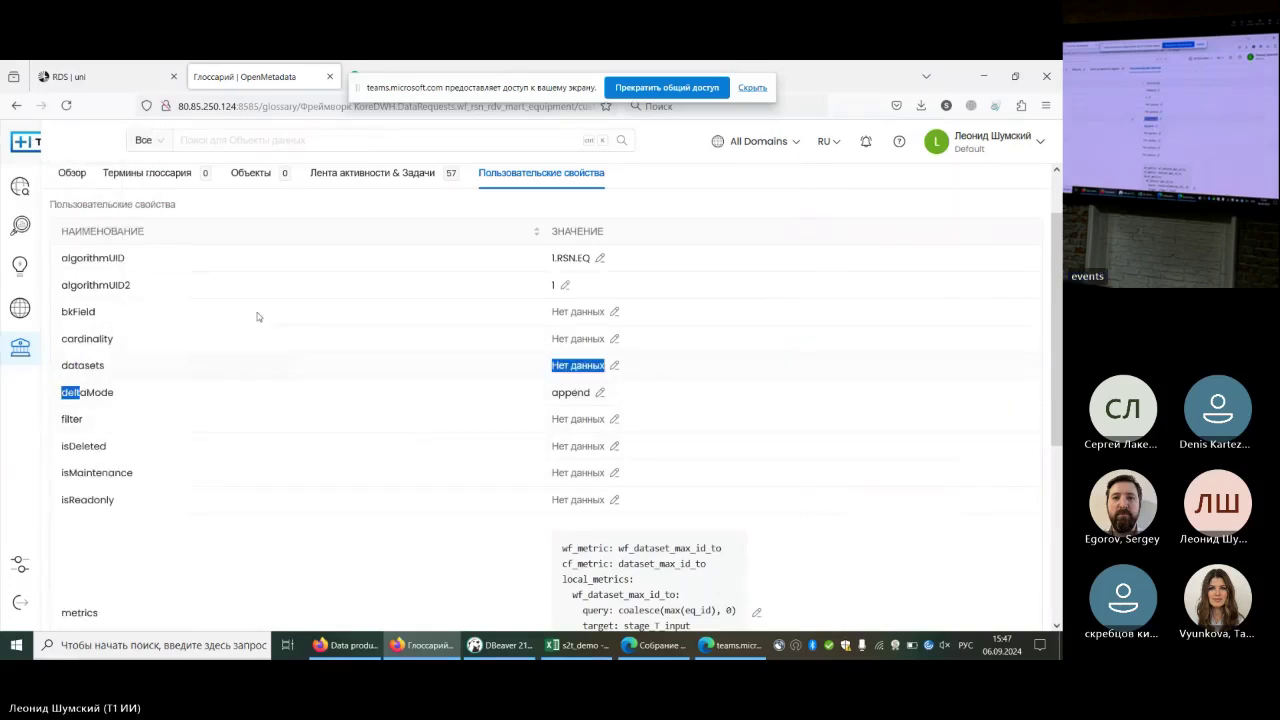
Read the metrics property, examining the local_metrics block and the coalesce queries it defines
scroll(277, 363, "down", 3)
left_click_drag(563, 310, 618, 434)
left_click(605, 384)
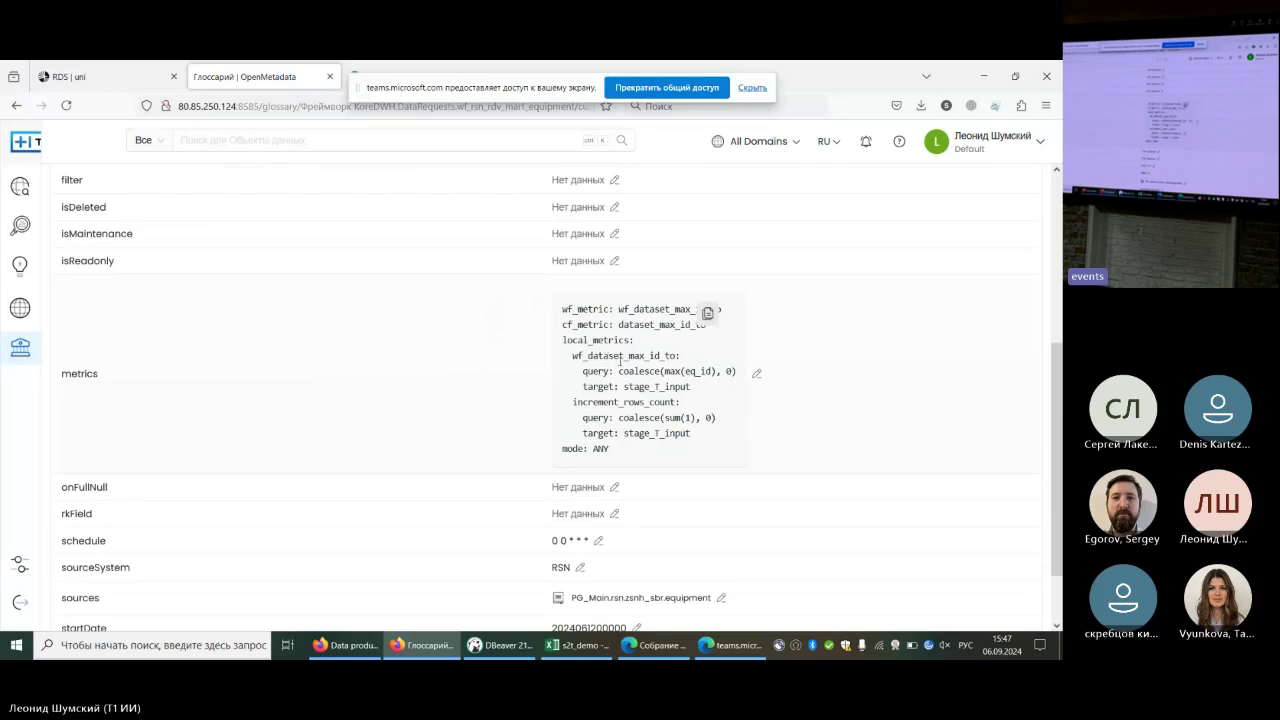
left_click_drag(562, 340, 700, 443)
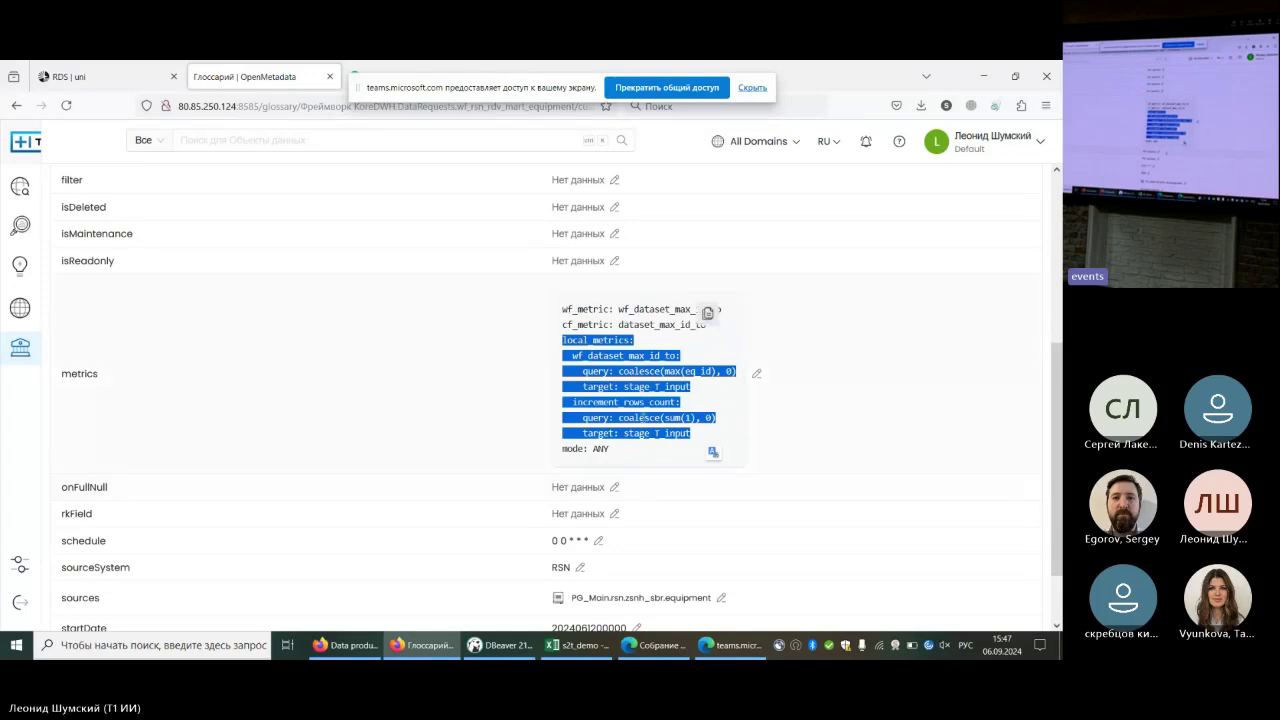
left_click(636, 380)
left_click_drag(622, 372, 740, 374)
left_click_drag(623, 413, 716, 418)
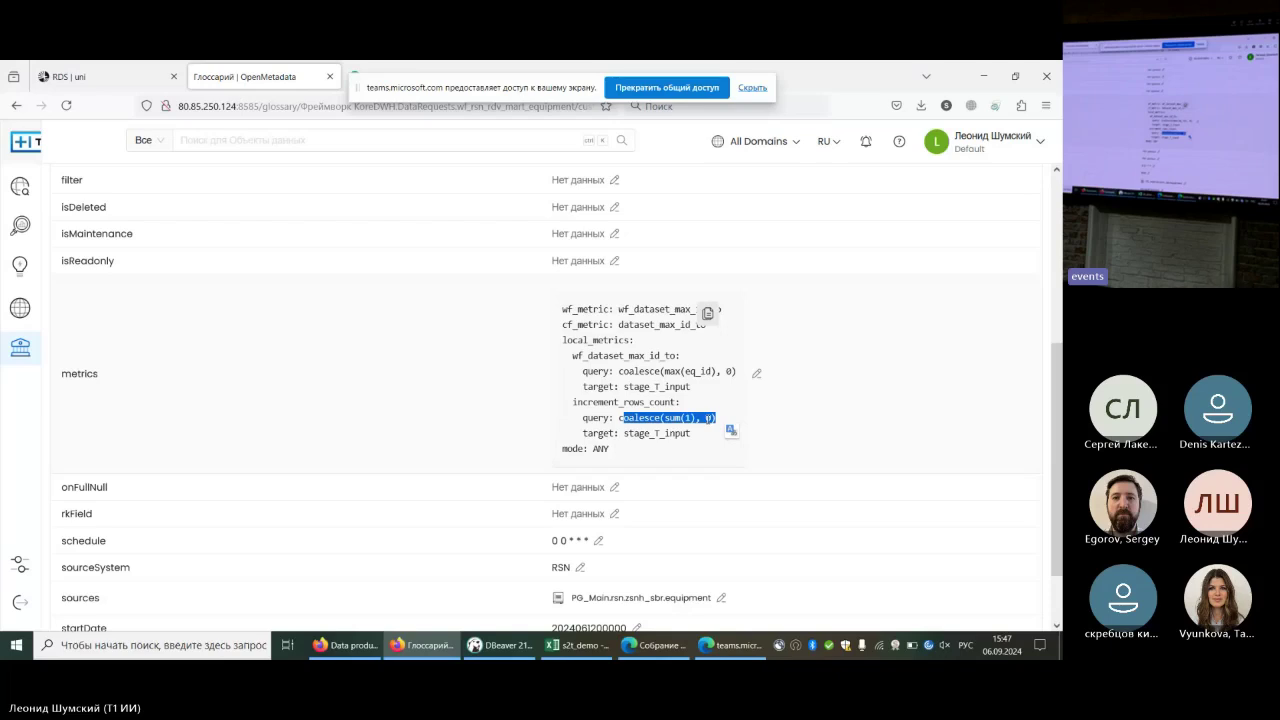
Compare the increment_rows_count and wf_dataset_max_id_to entries among the local metrics
left_click(591, 401)
triple_click(591, 401)
double_click(607, 356)
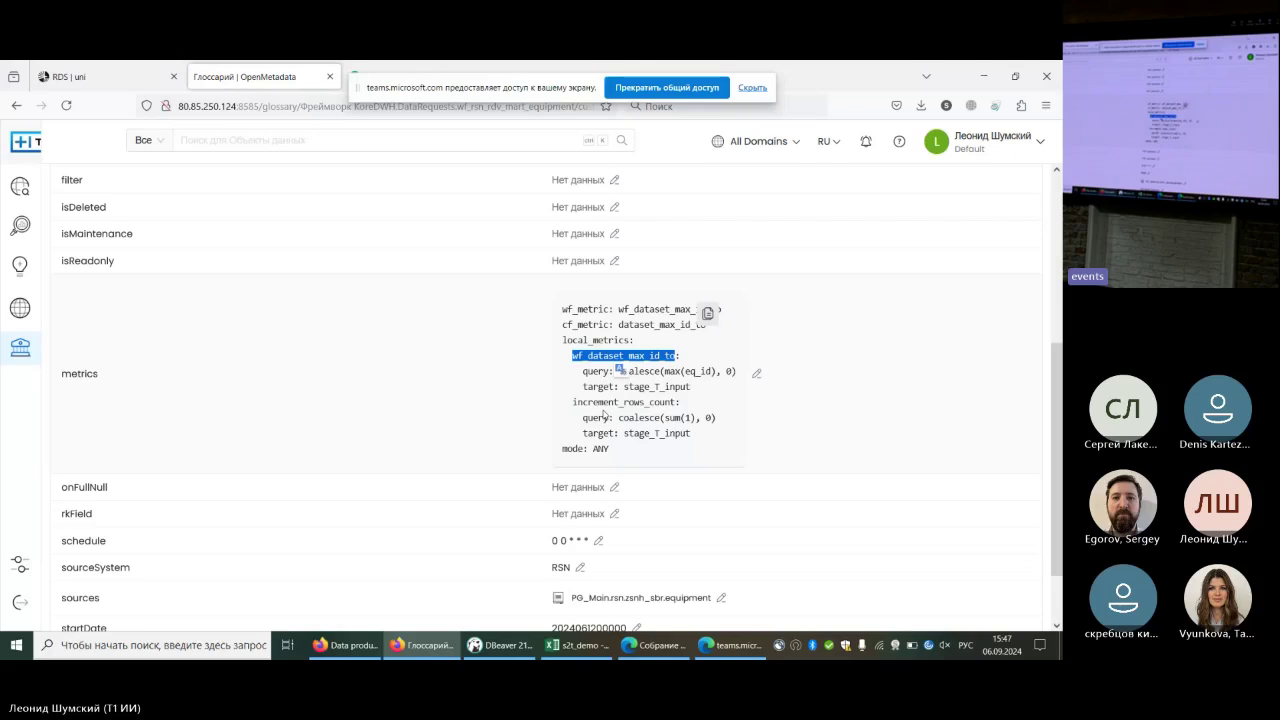
left_click(595, 400)
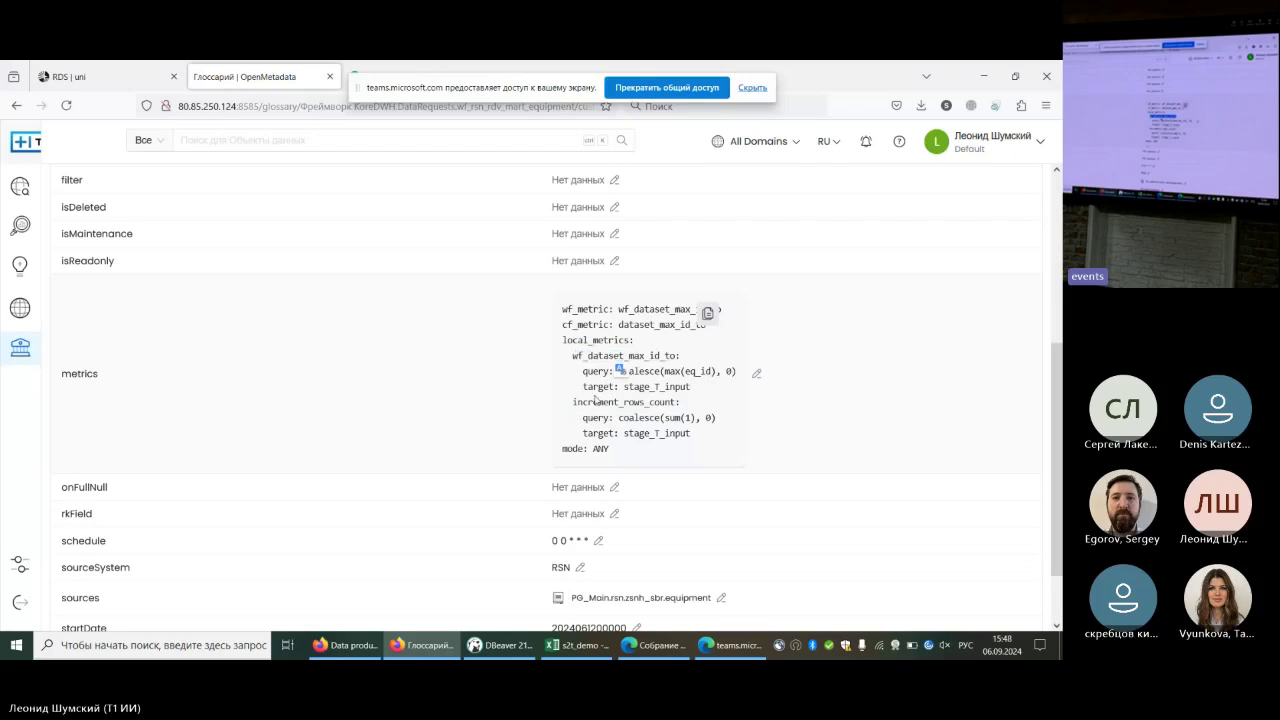
double_click(595, 401)
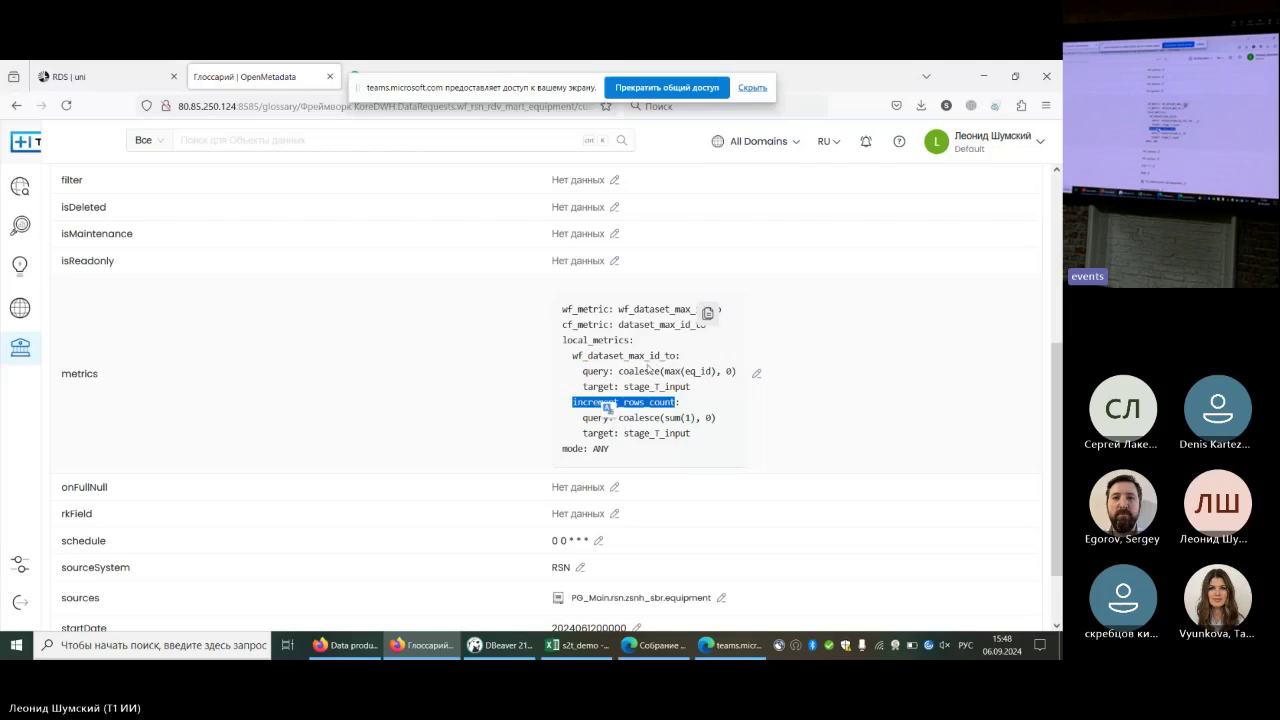
left_click(648, 356)
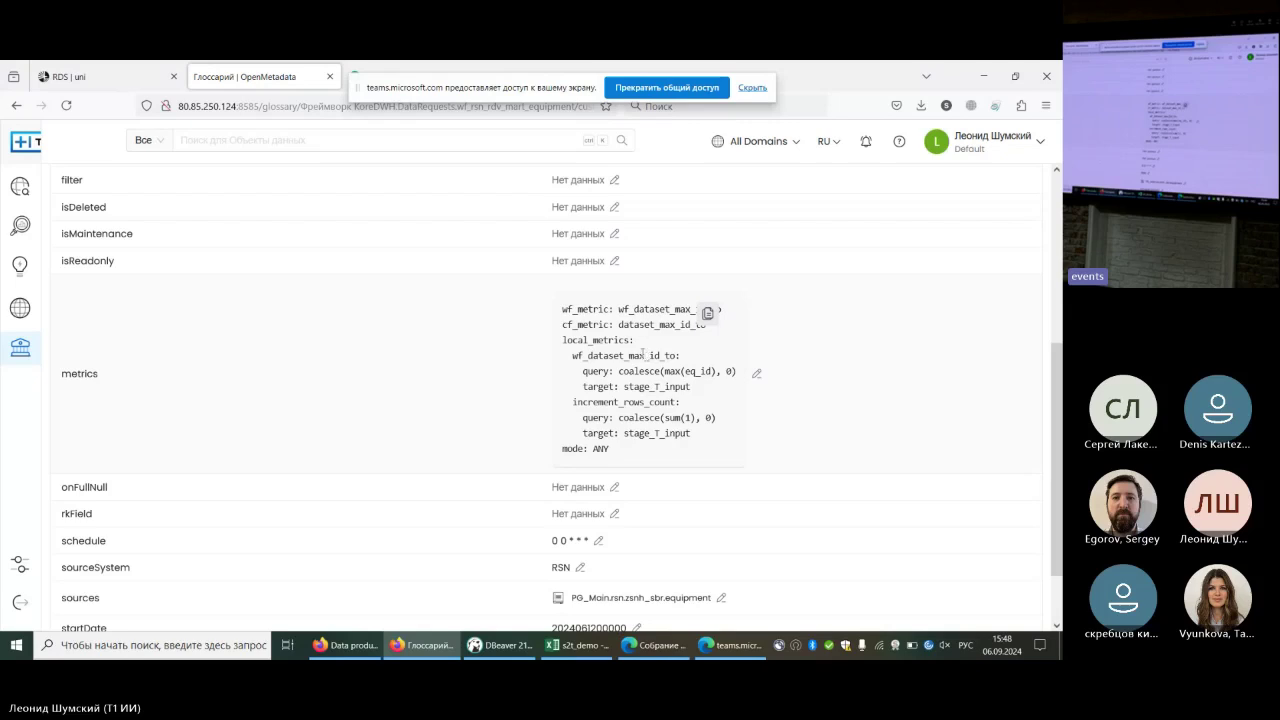
Examine the wf_metric and cf_metric assignments at the start of the metrics property
left_click_drag(566, 310, 640, 310)
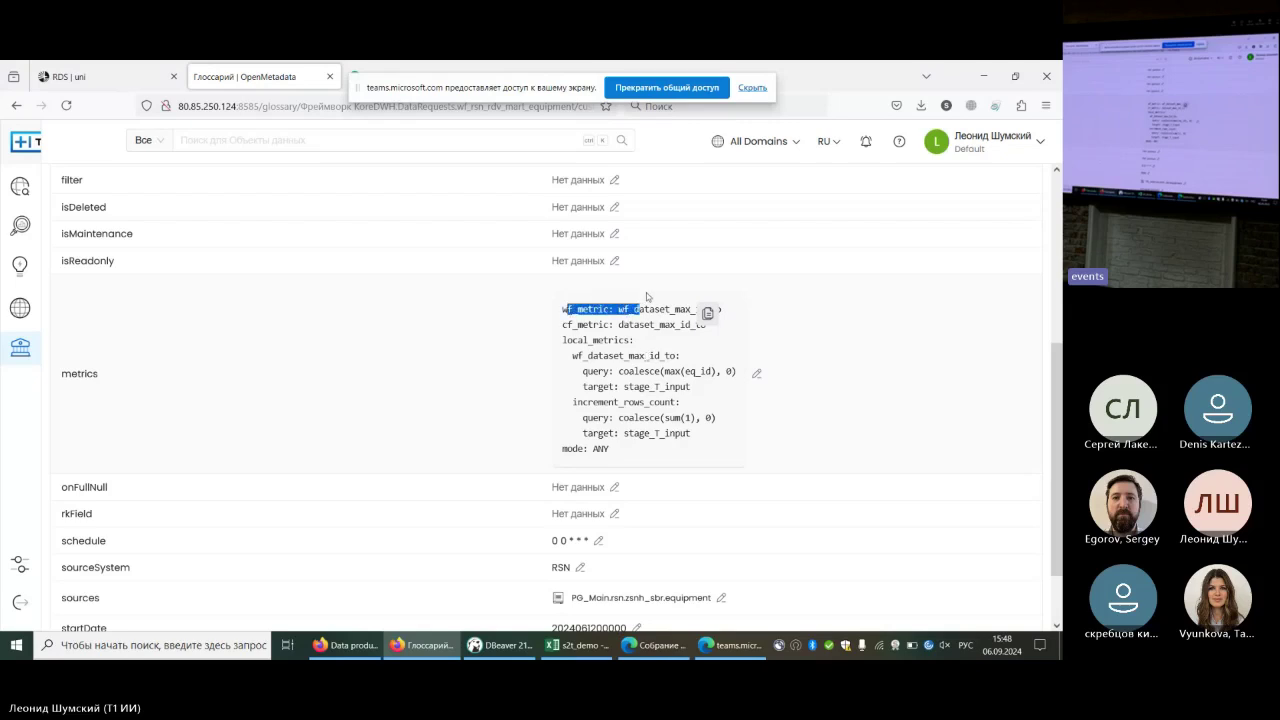
double_click(655, 310)
triple_click(640, 310)
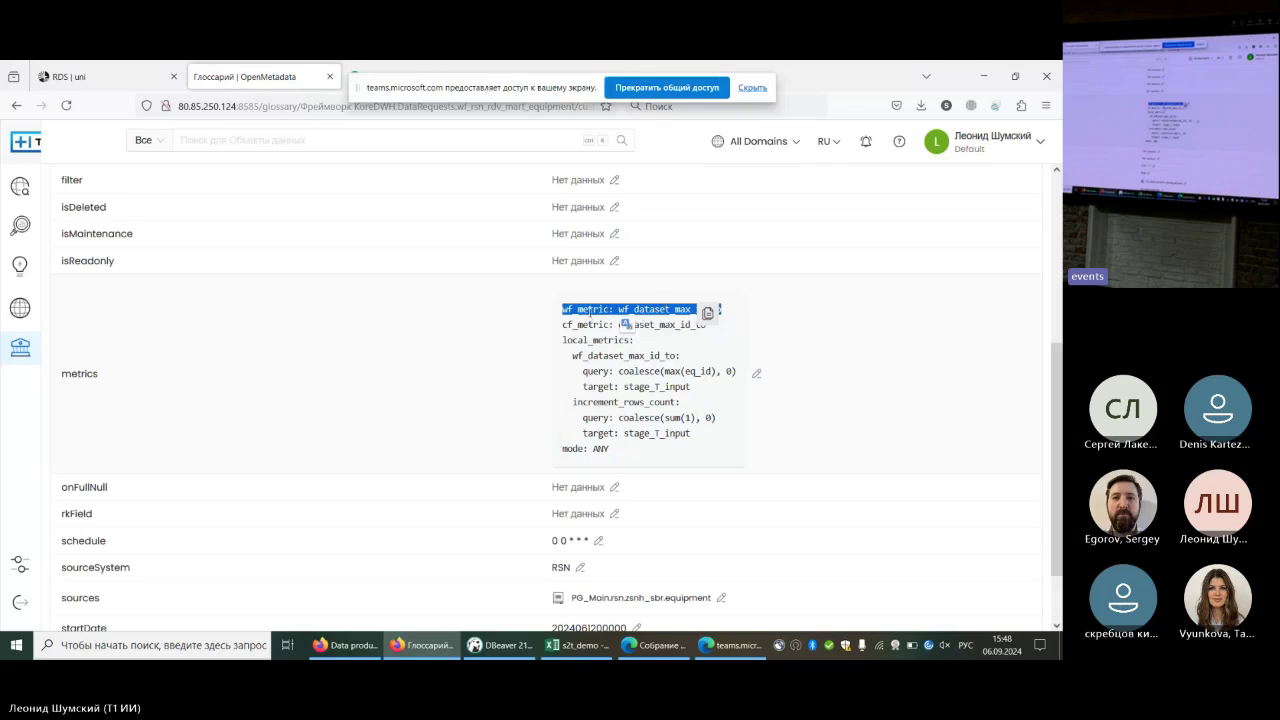
triple_click(580, 325)
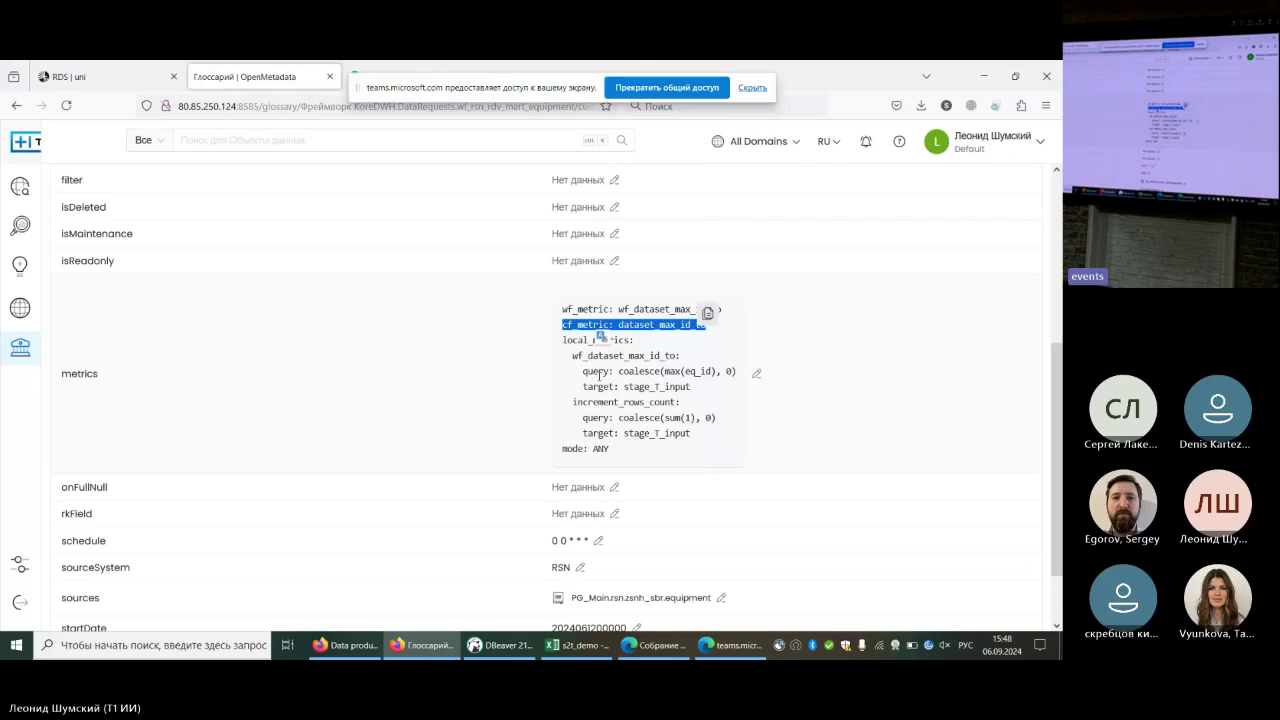
left_click_drag(562, 309, 679, 336)
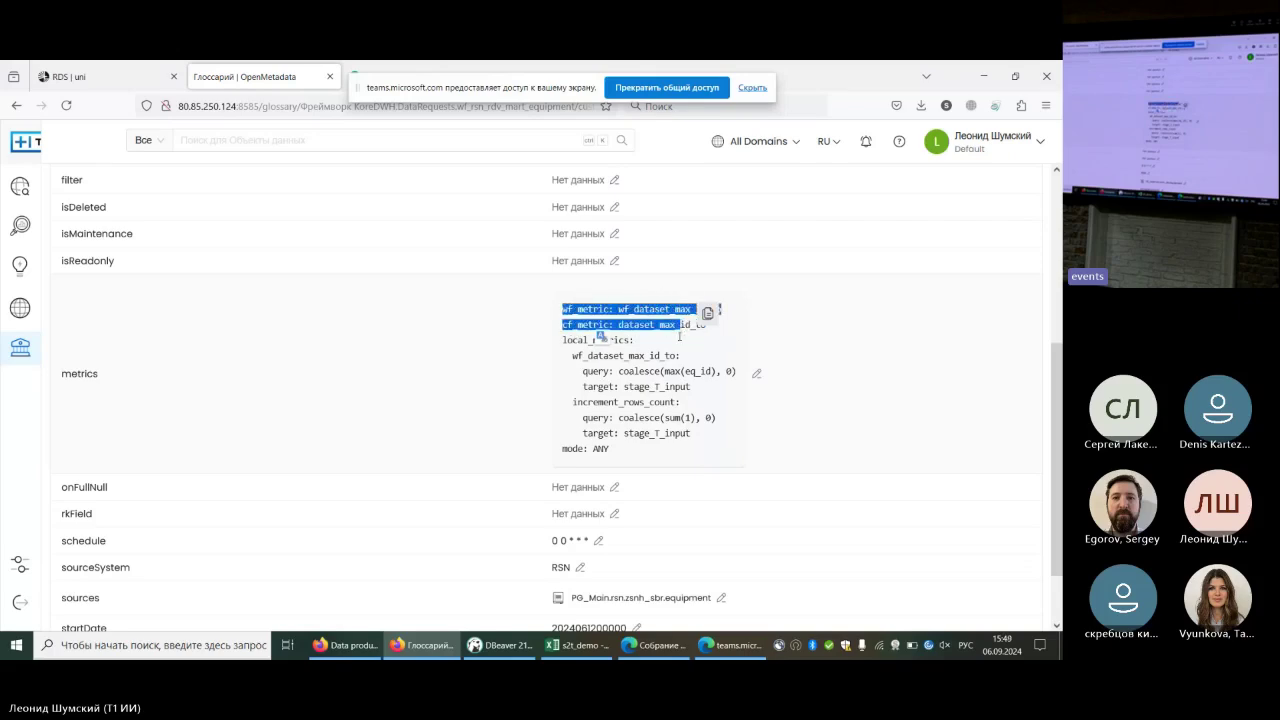
Switch to the s2t_demo workbook in Excel and examine the Условия row on the Specification sheet, including its from and to metrics
left_click(578, 645)
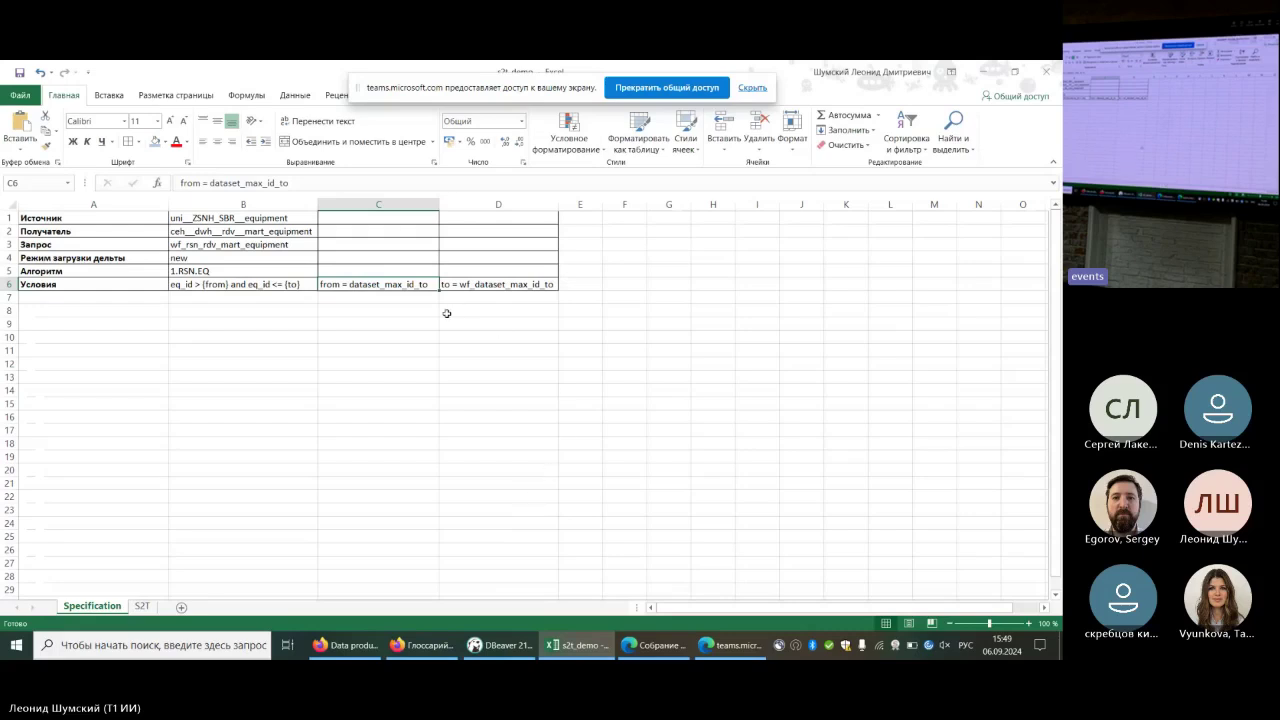
left_click_drag(81, 284, 477, 285)
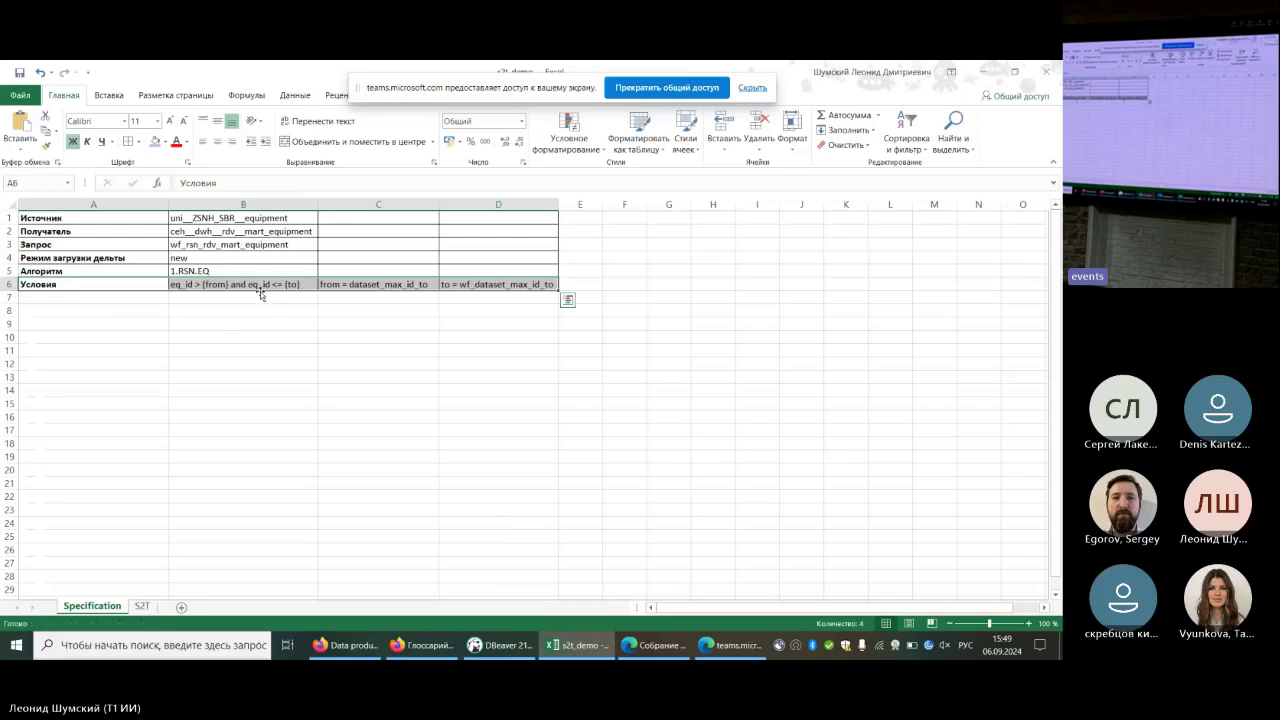
scroll(270, 290, "up", 5)
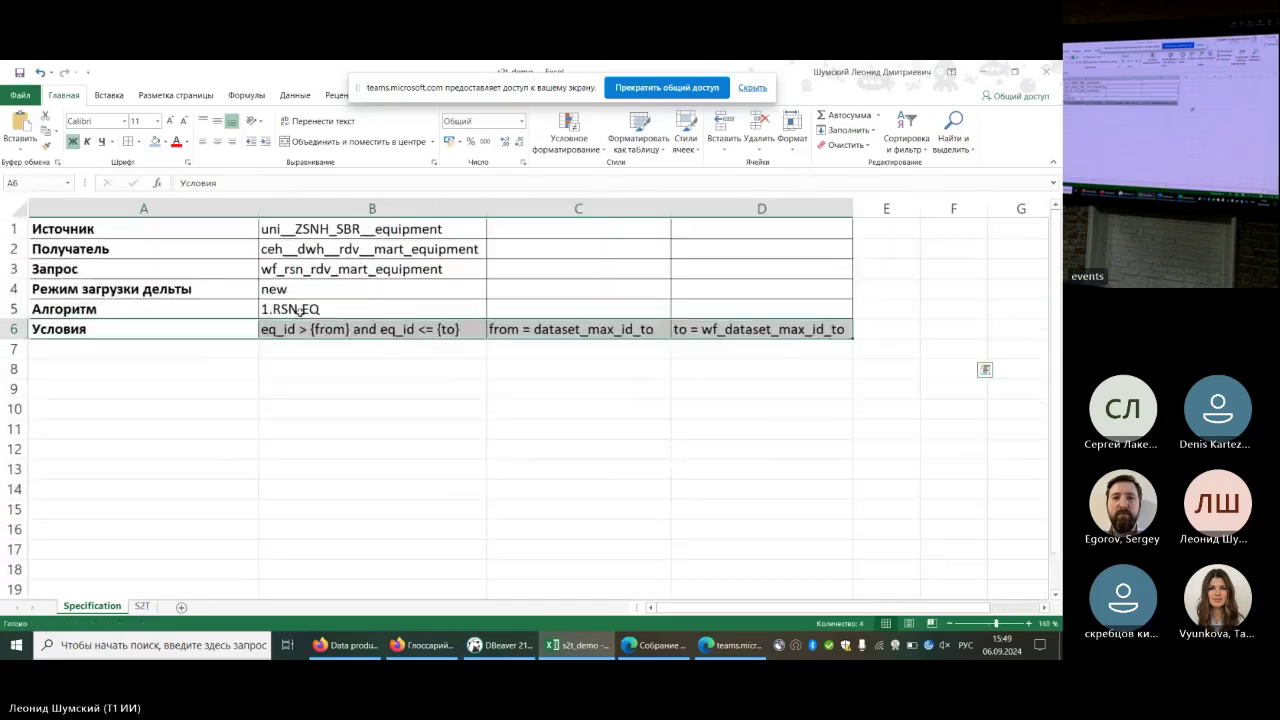
scroll(346, 326, "down", 1)
left_click(420, 327)
left_click(357, 280)
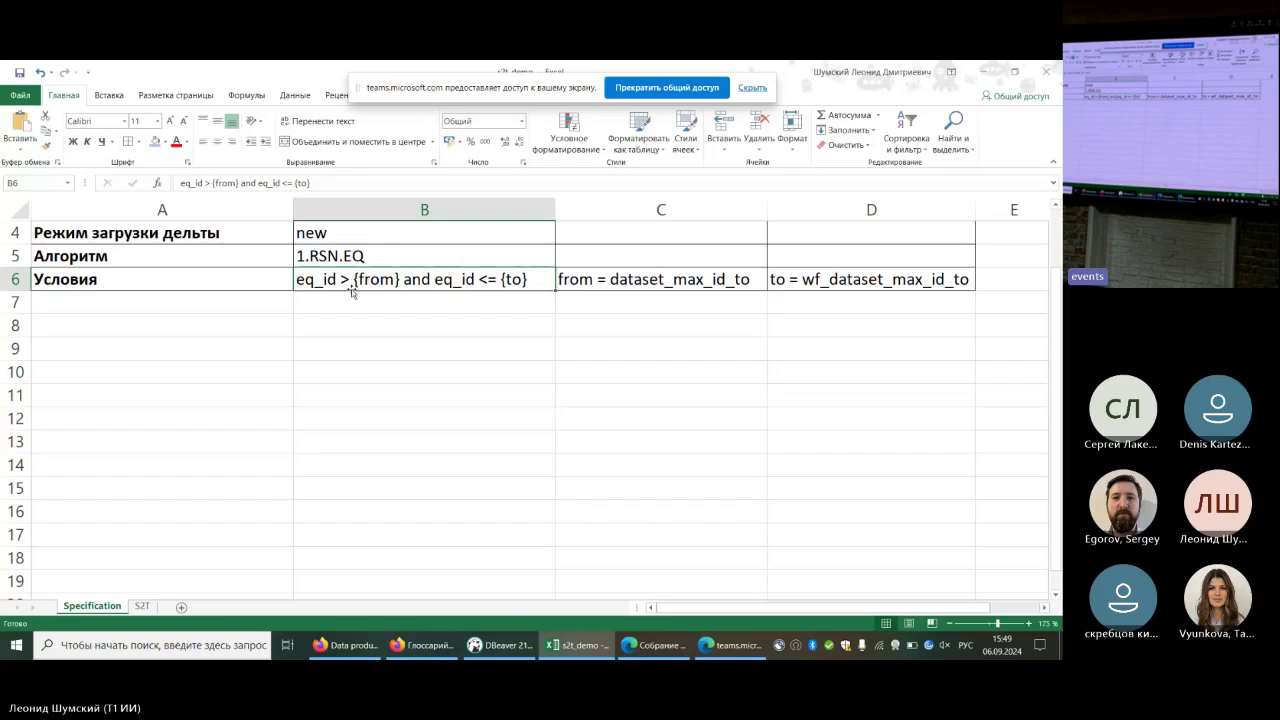
left_click(597, 276)
left_click(793, 279)
left_click(730, 285)
left_click(791, 280)
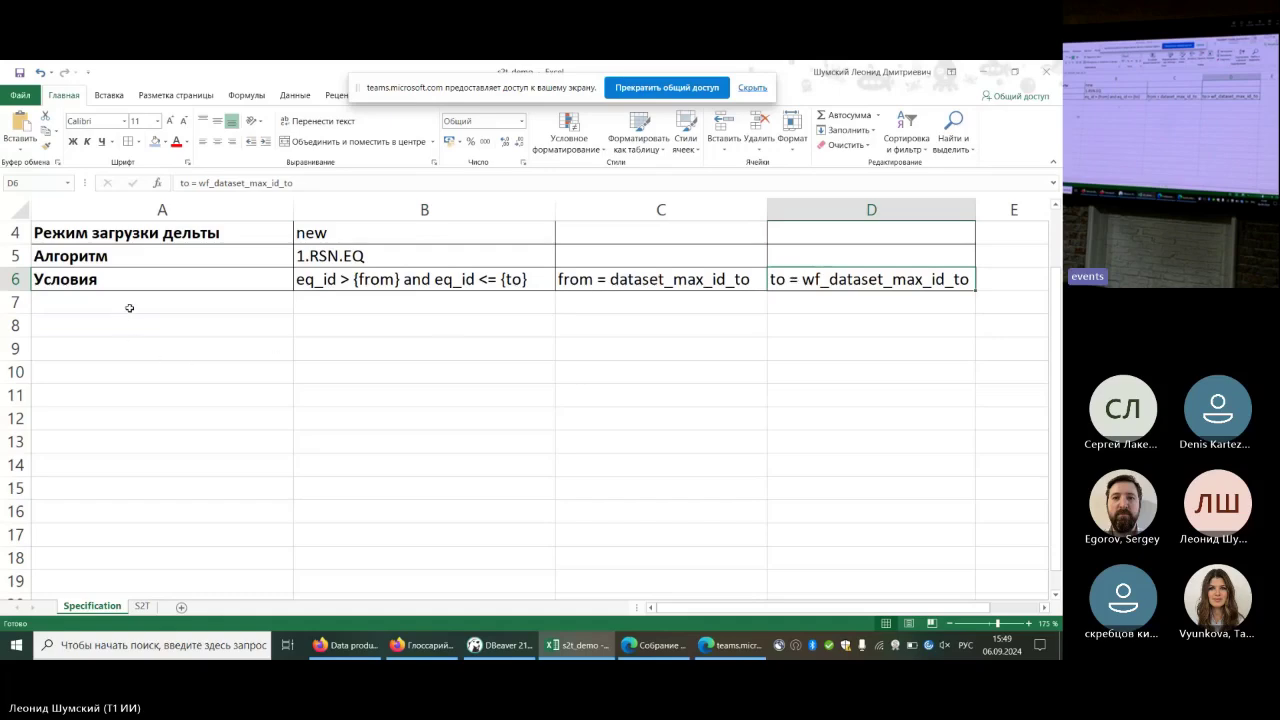
left_click_drag(100, 278, 790, 284)
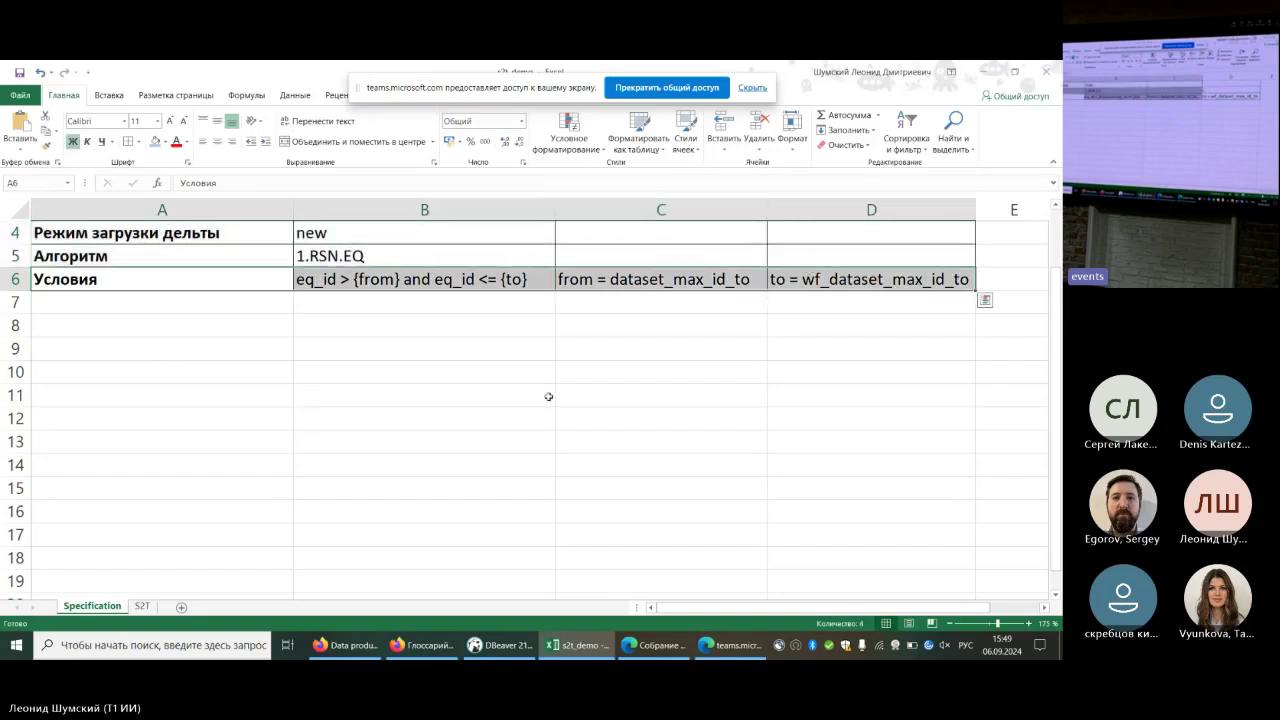
Check the sql_expression rule for deleted_flg on the S2T sheet, and switch back to the term's metrics in OpenMetadata
left_click(142, 606)
left_click(410, 289)
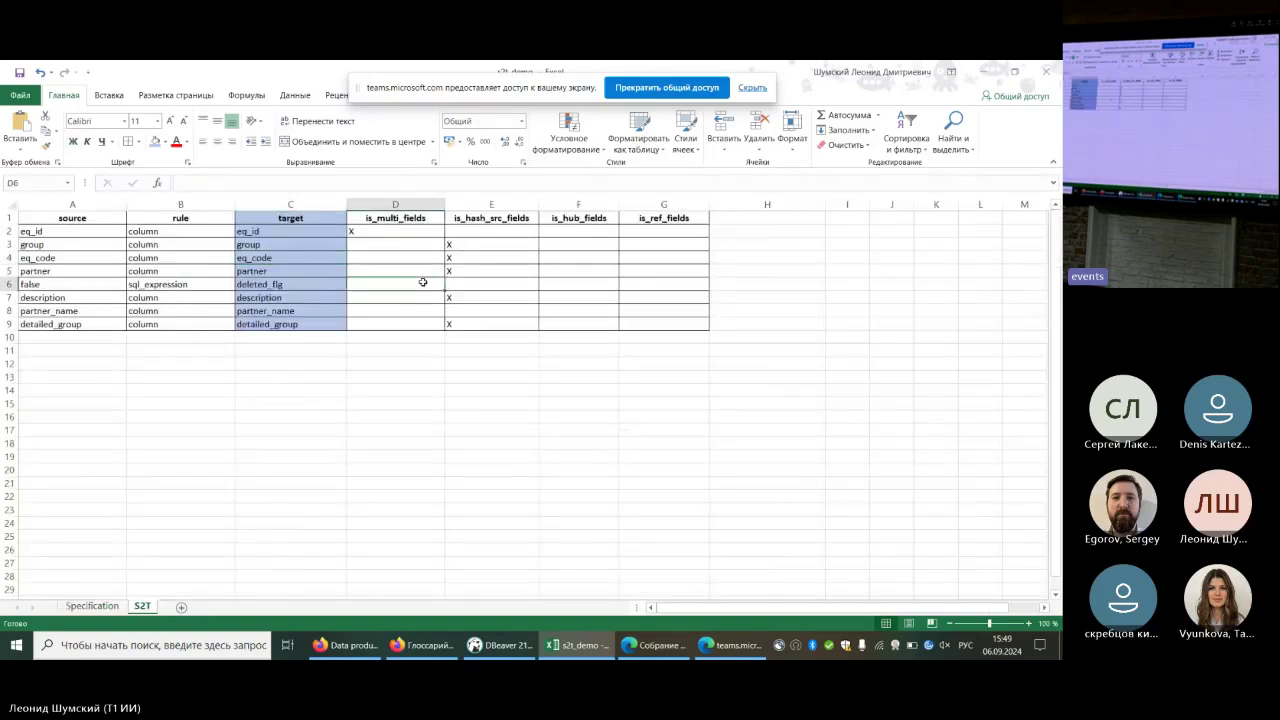
scroll(416, 313, "up", 3)
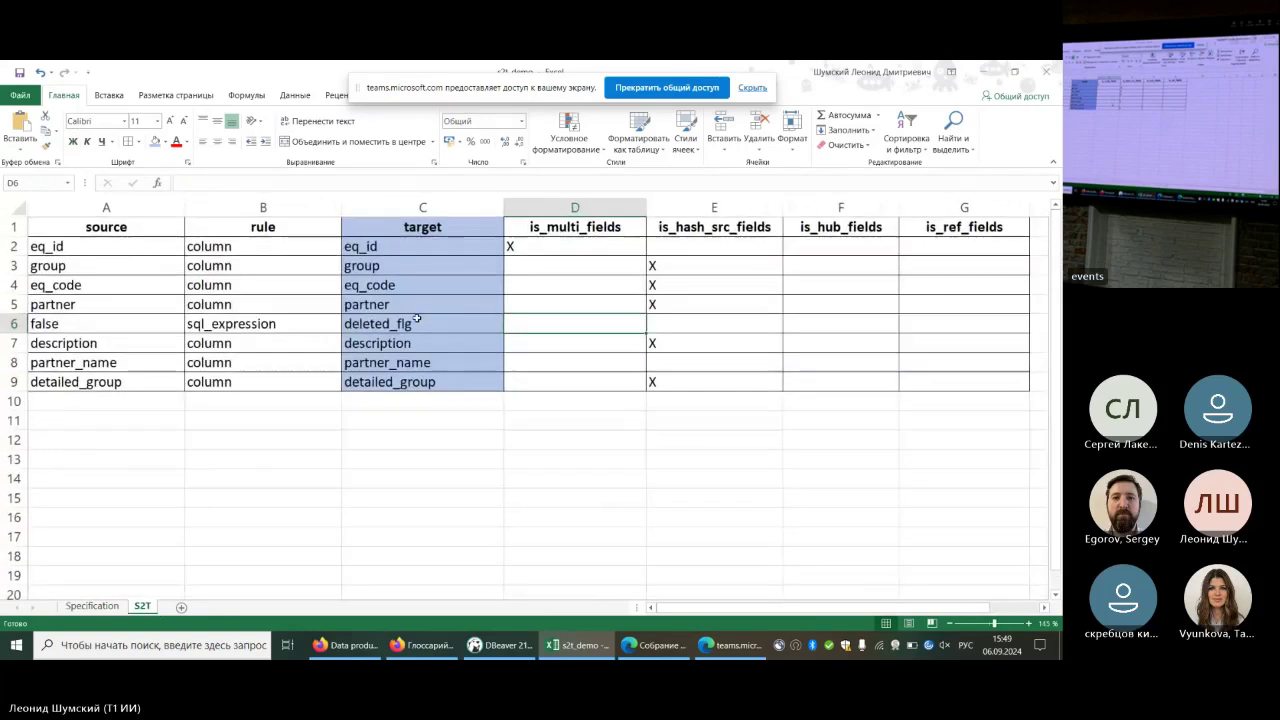
left_click_drag(231, 326, 327, 318)
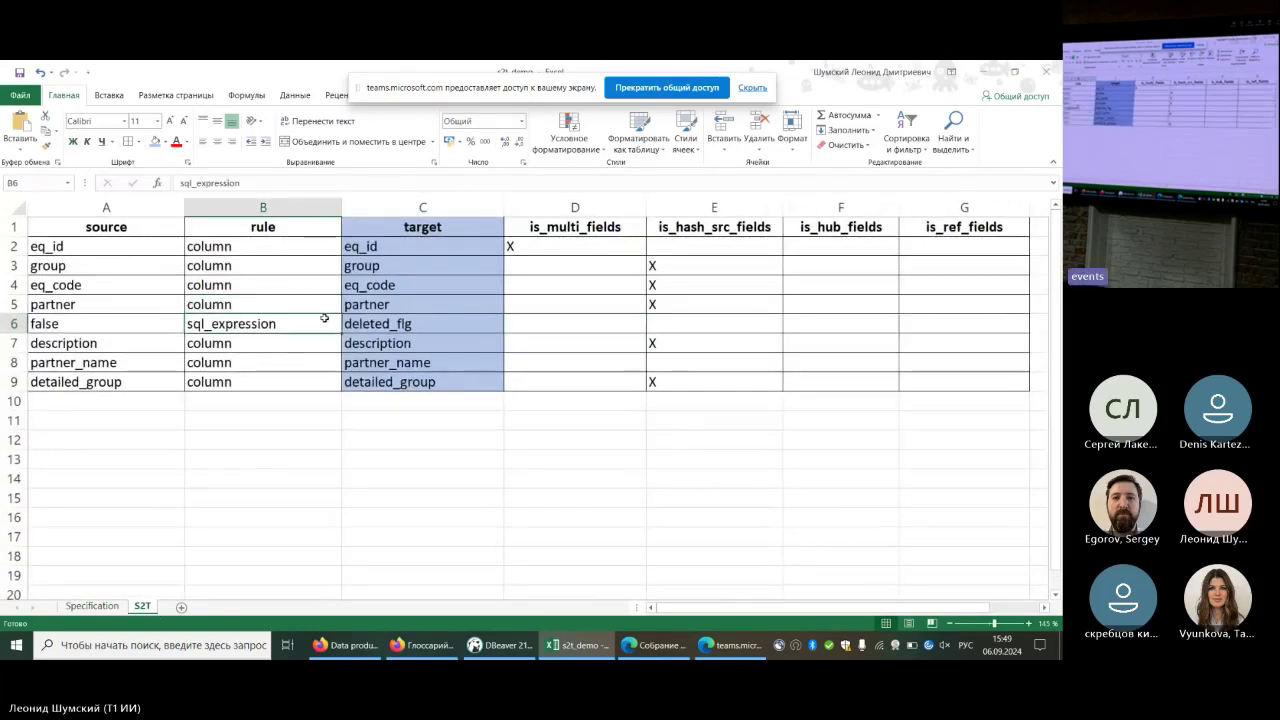
left_click(136, 326)
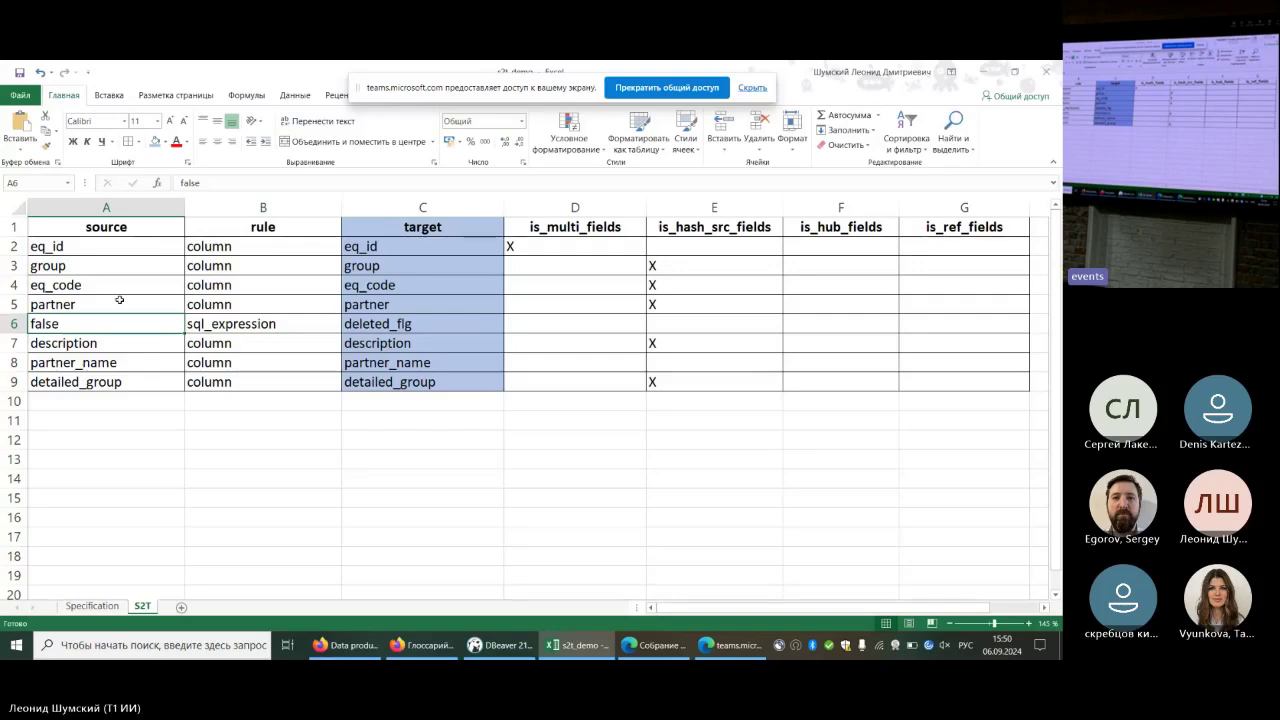
key("alt+Tab")
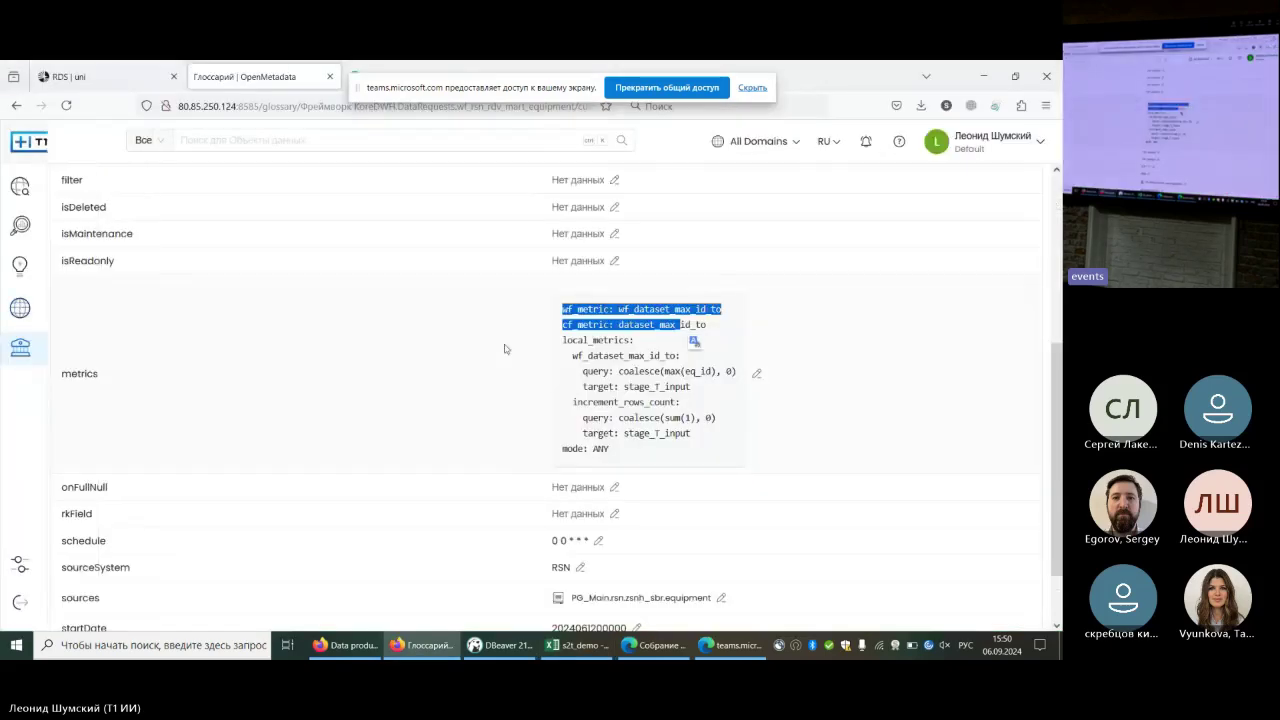
Review the remaining custom properties down to whereClause, and return to the overview of the Загрузка оборудования term
scroll(632, 369, "down", 1)
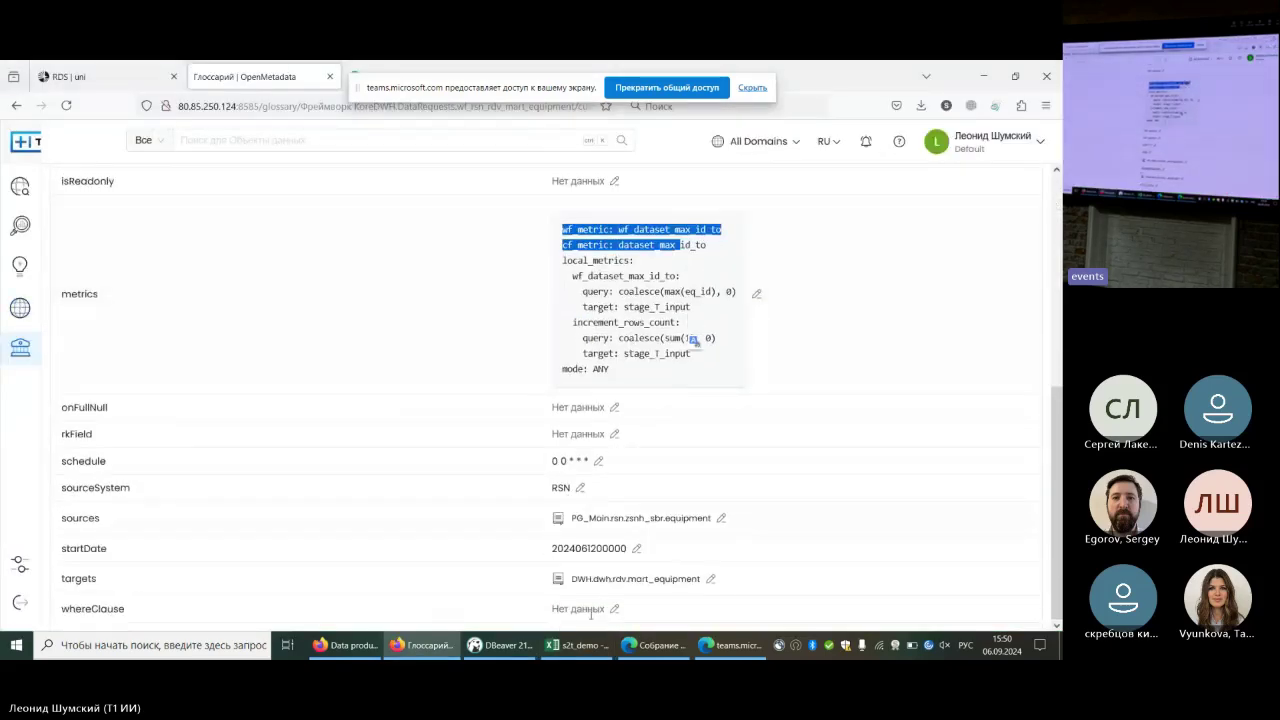
scroll(263, 257, "up", 5)
left_click(71, 242)
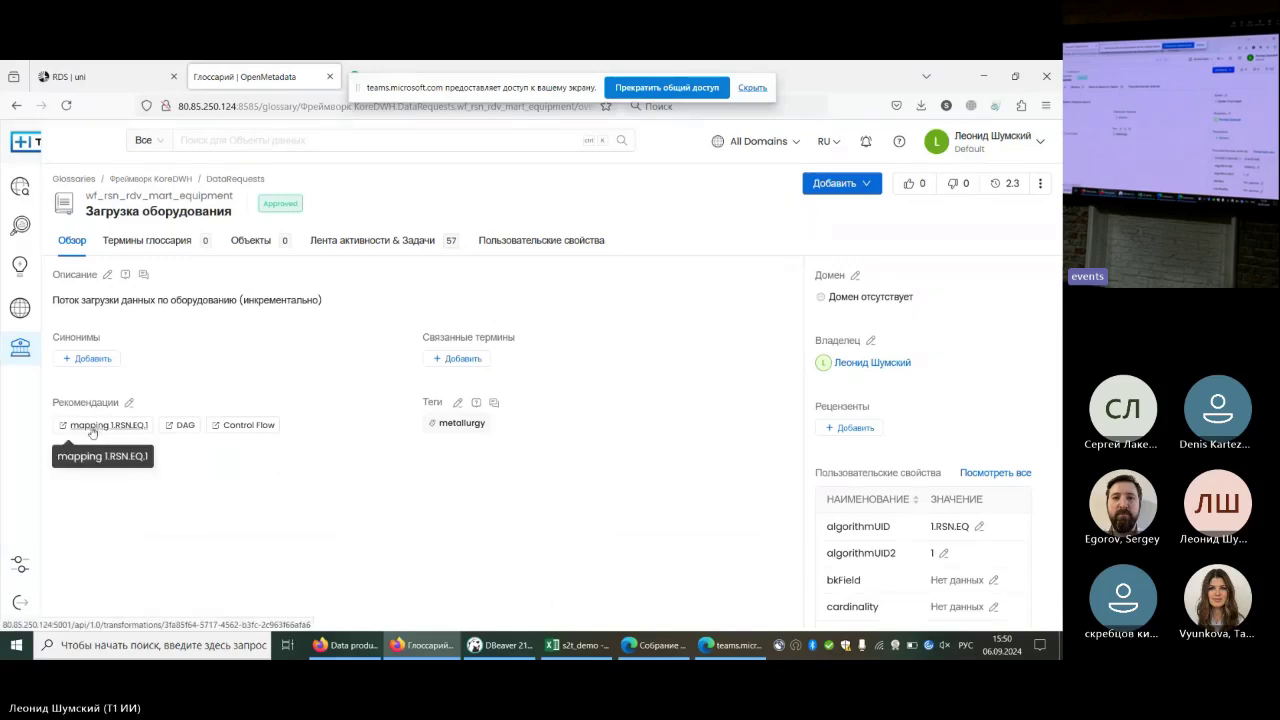
Switch to the s2t_demo workbook in Excel, review the Specification sheet's conditions, and return to the OpenMetadata term
left_click(577, 645)
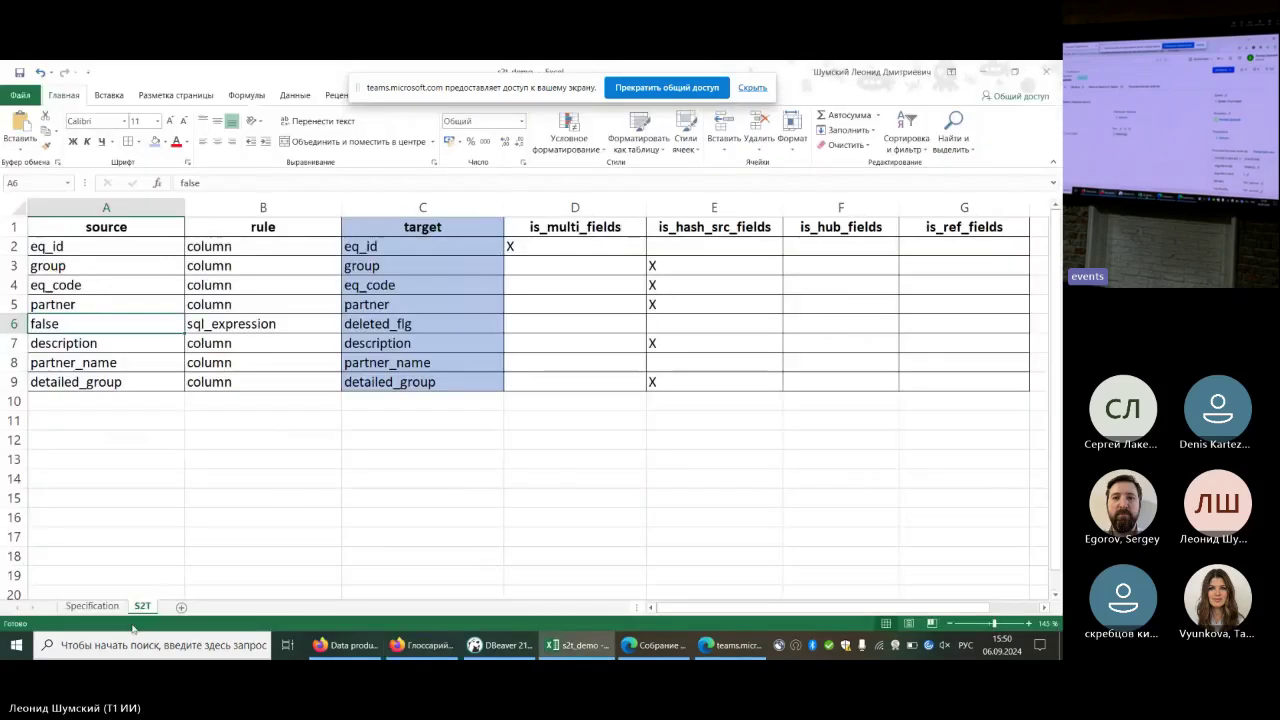
left_click(92, 606)
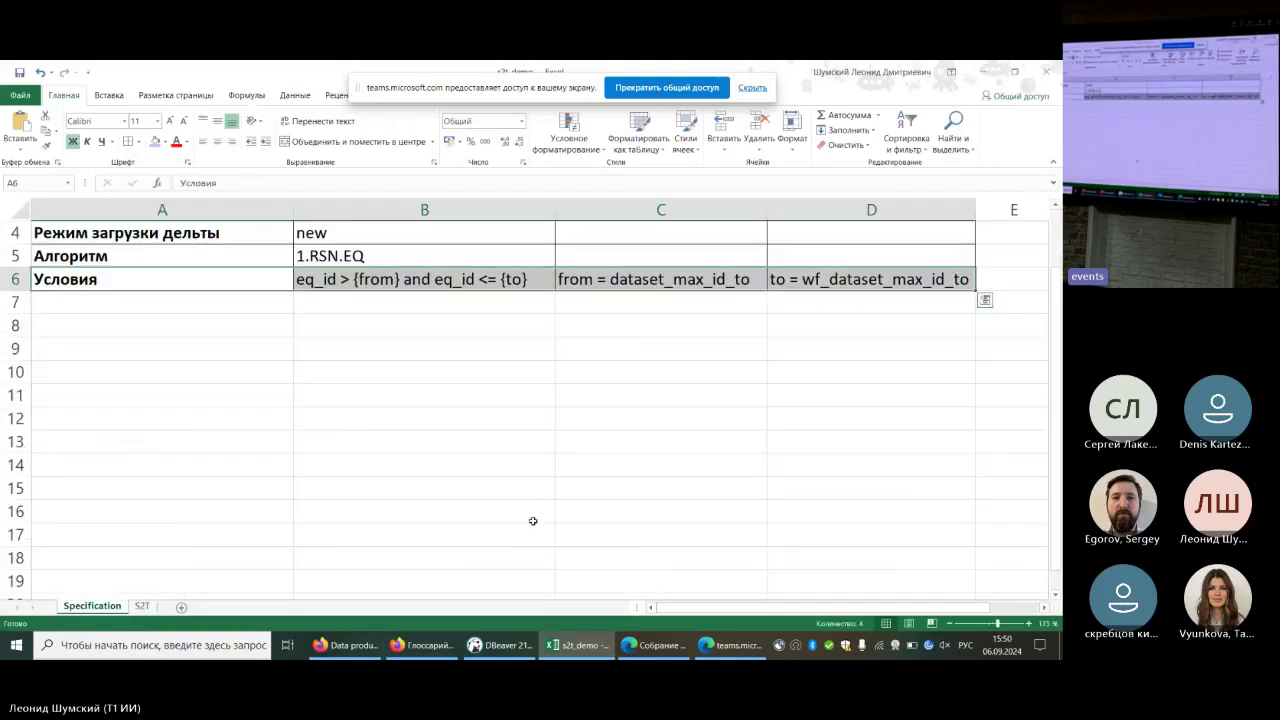
key("alt+Tab")
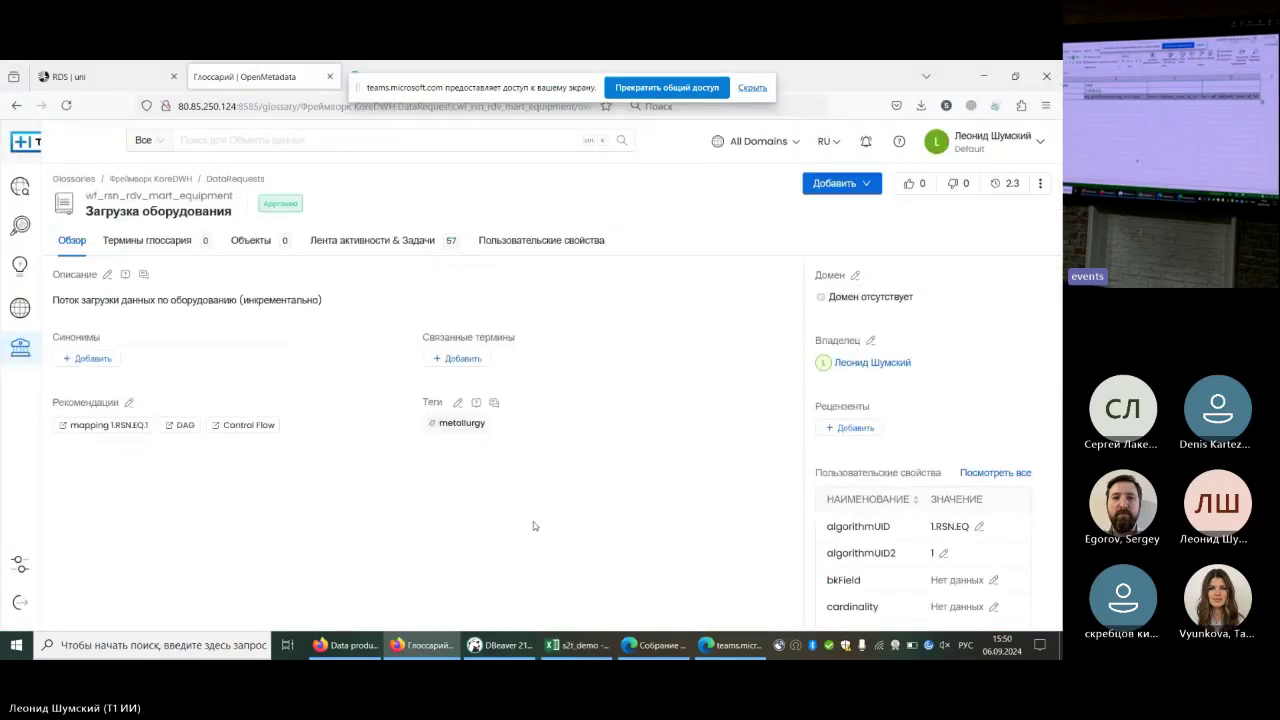
Open the term's mapping 1.RSN.EQ.1 link, examine the transformation JSON from its start, and close it
left_click(117, 425)
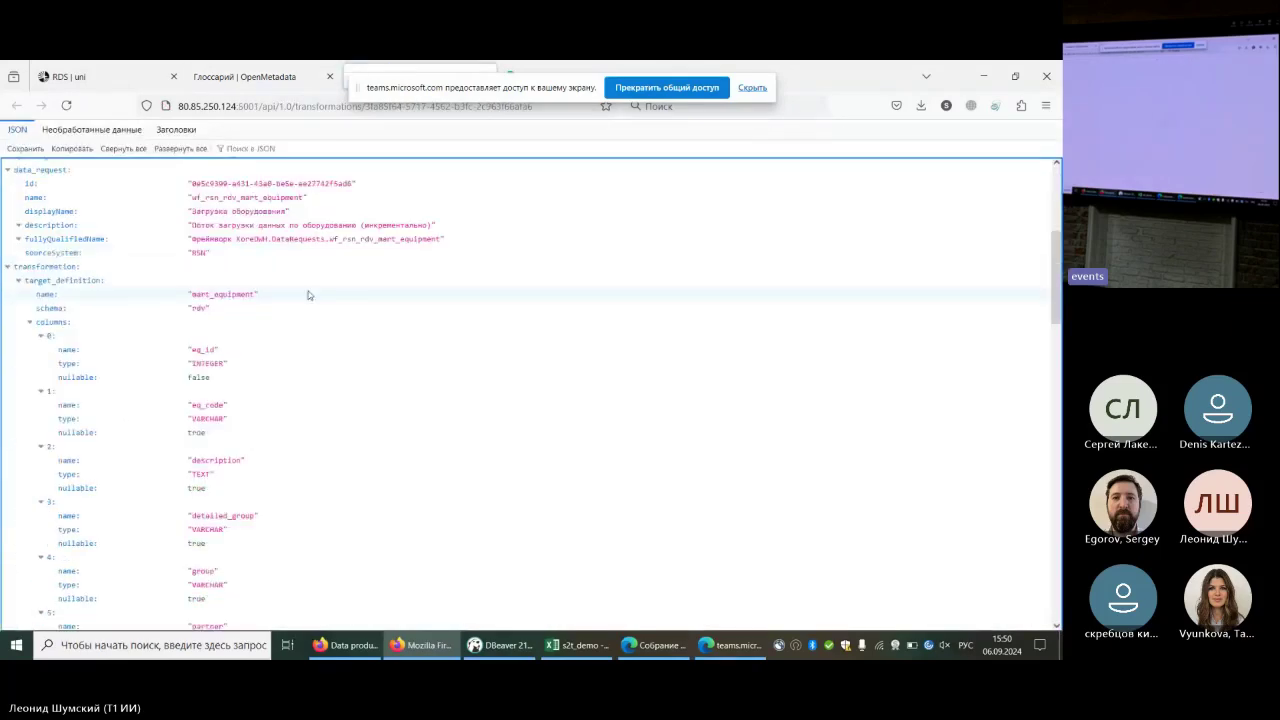
scroll(307, 310, "up", 8)
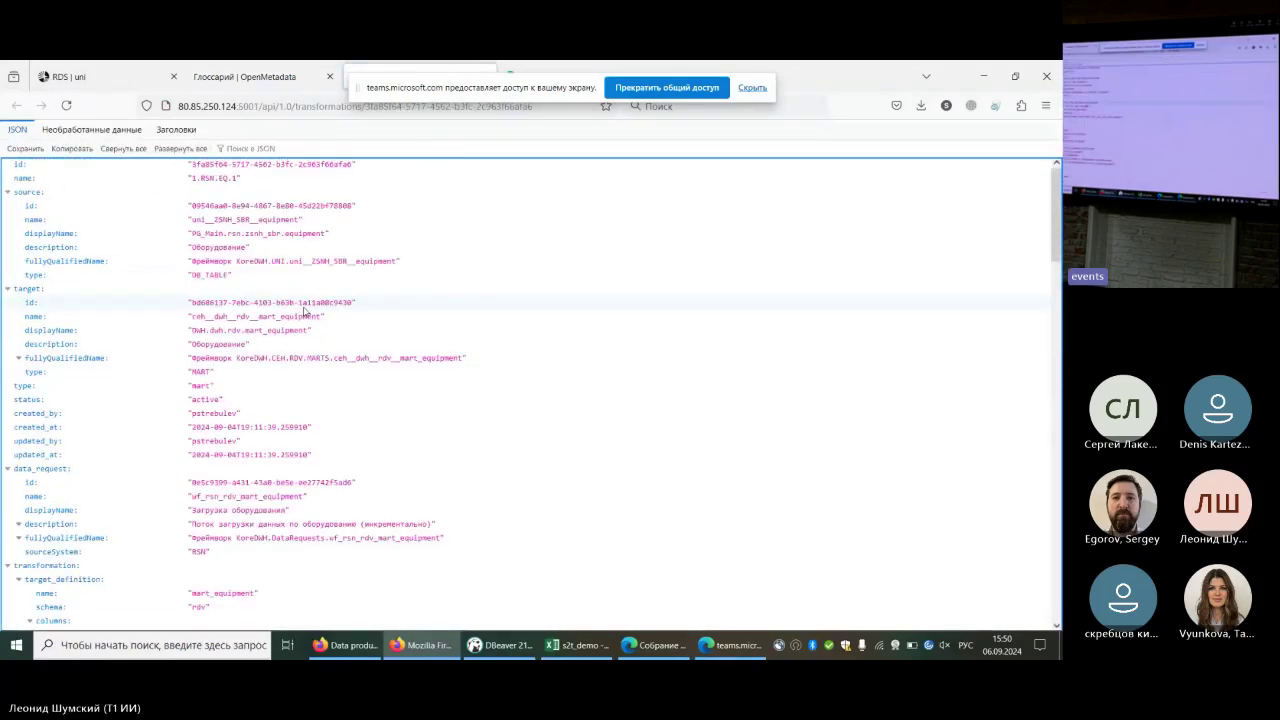
key("ctrl+w")
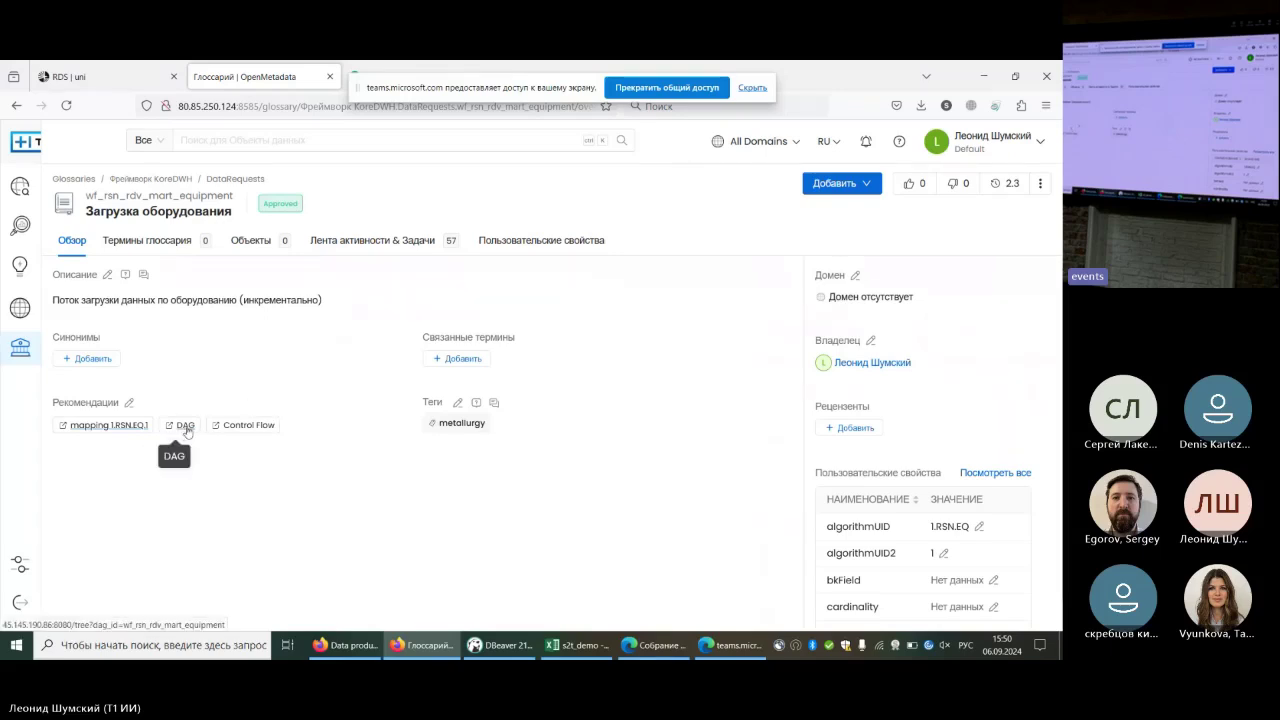
Open the term's Control Flow and DAG links in Airflow, and bring up the cf_rsn_rdv_mart_equipment control flow
left_click(264, 428)
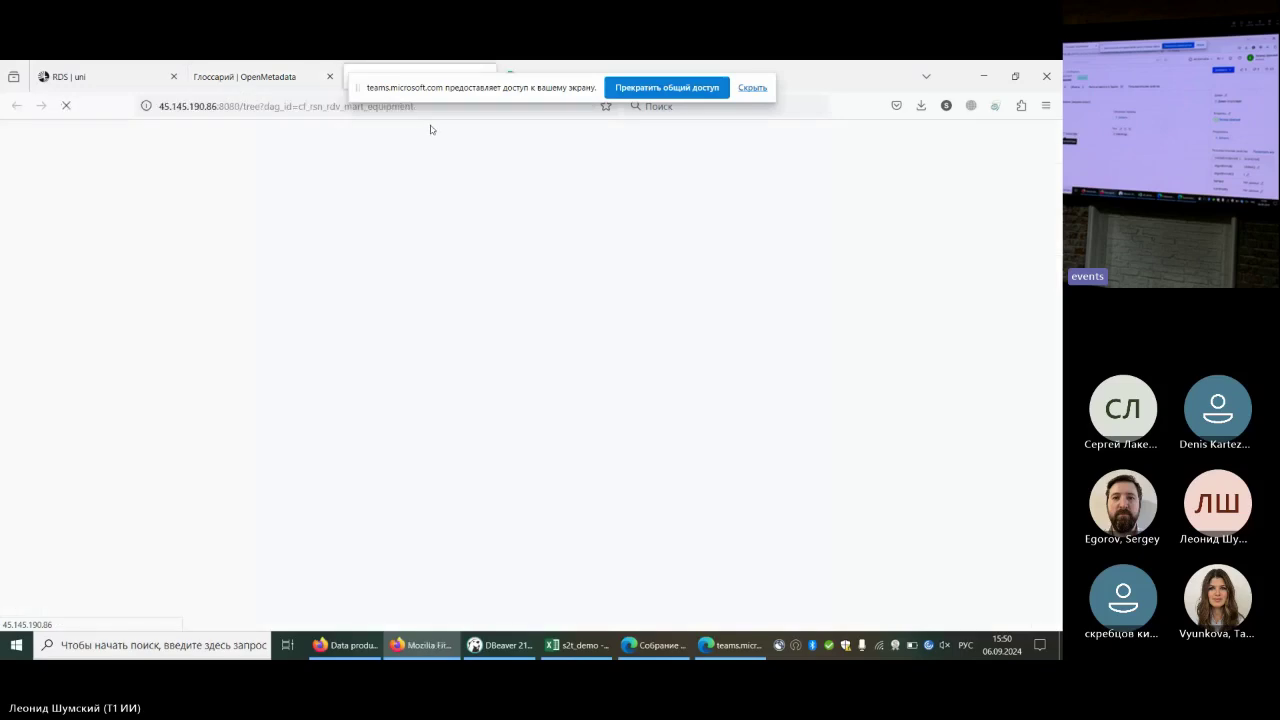
key("alt+Left")
left_click(182, 425)
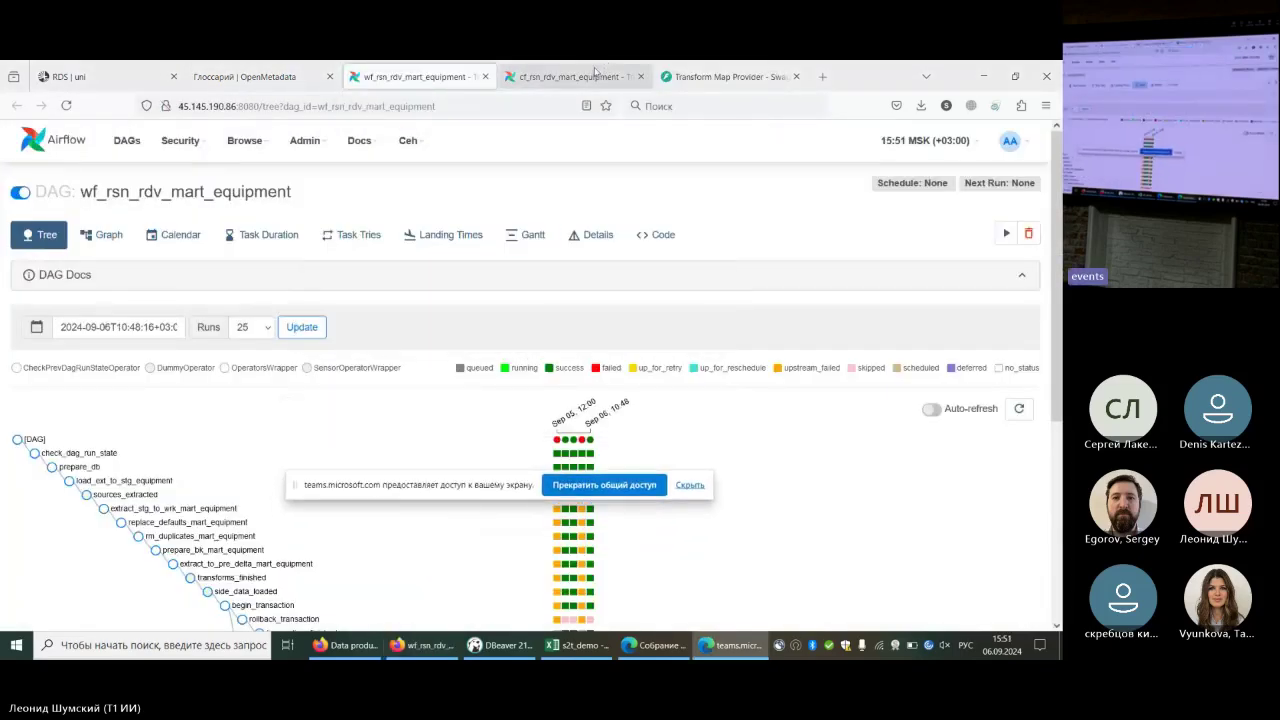
key("ctrl+Tab")
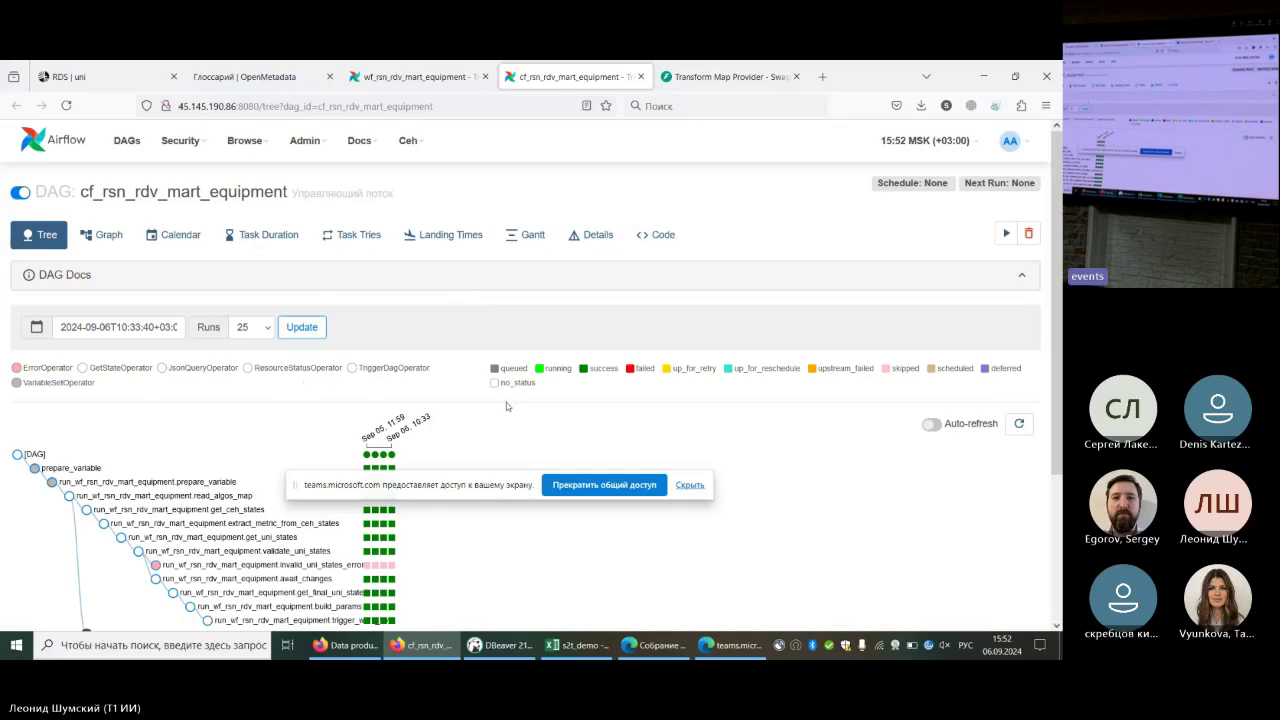
Trigger the cf_rsn_rdv_mart_equipment DAG without a config, and check its await_changes task in the run tree
left_click_drag(481, 491, 571, 97)
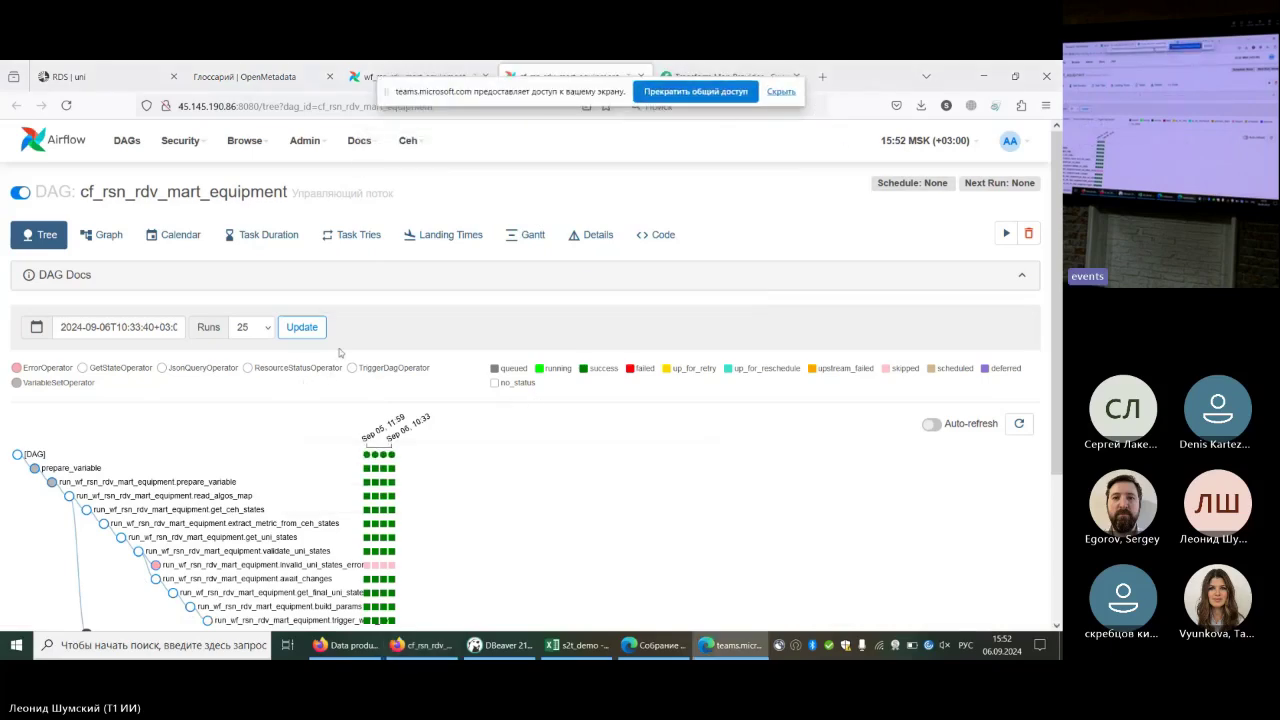
left_click(1006, 233)
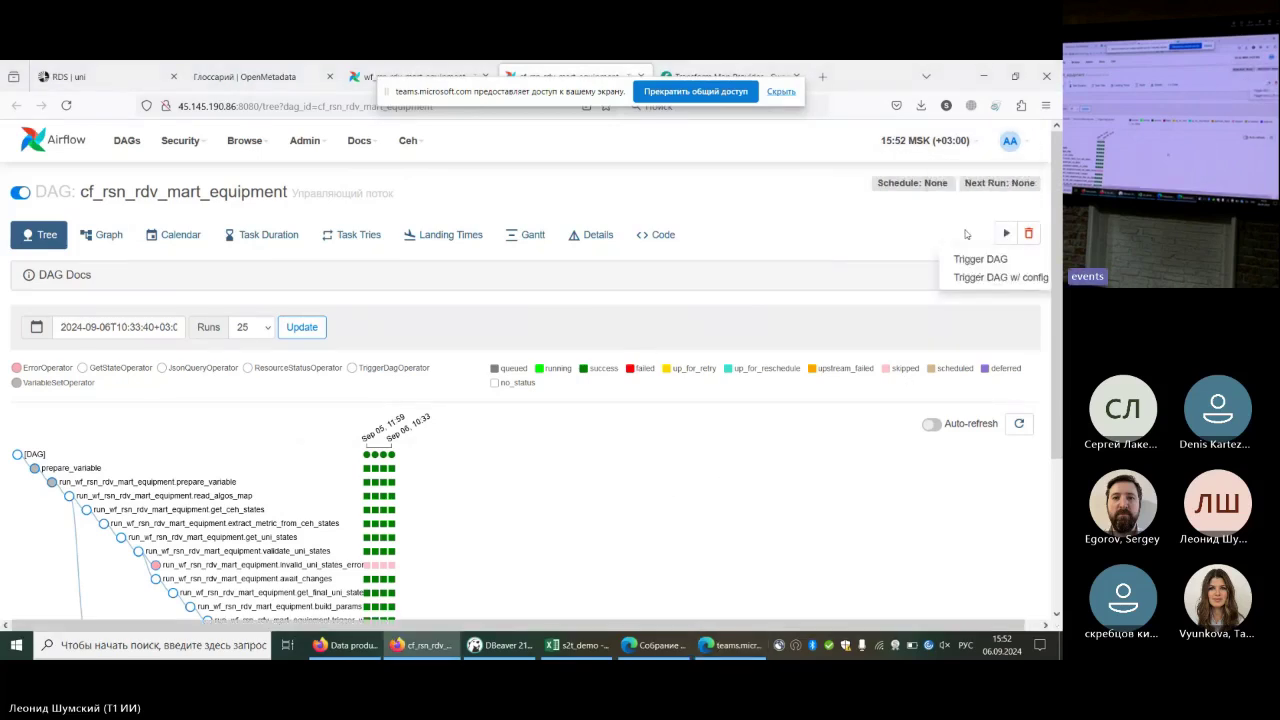
left_click(975, 259)
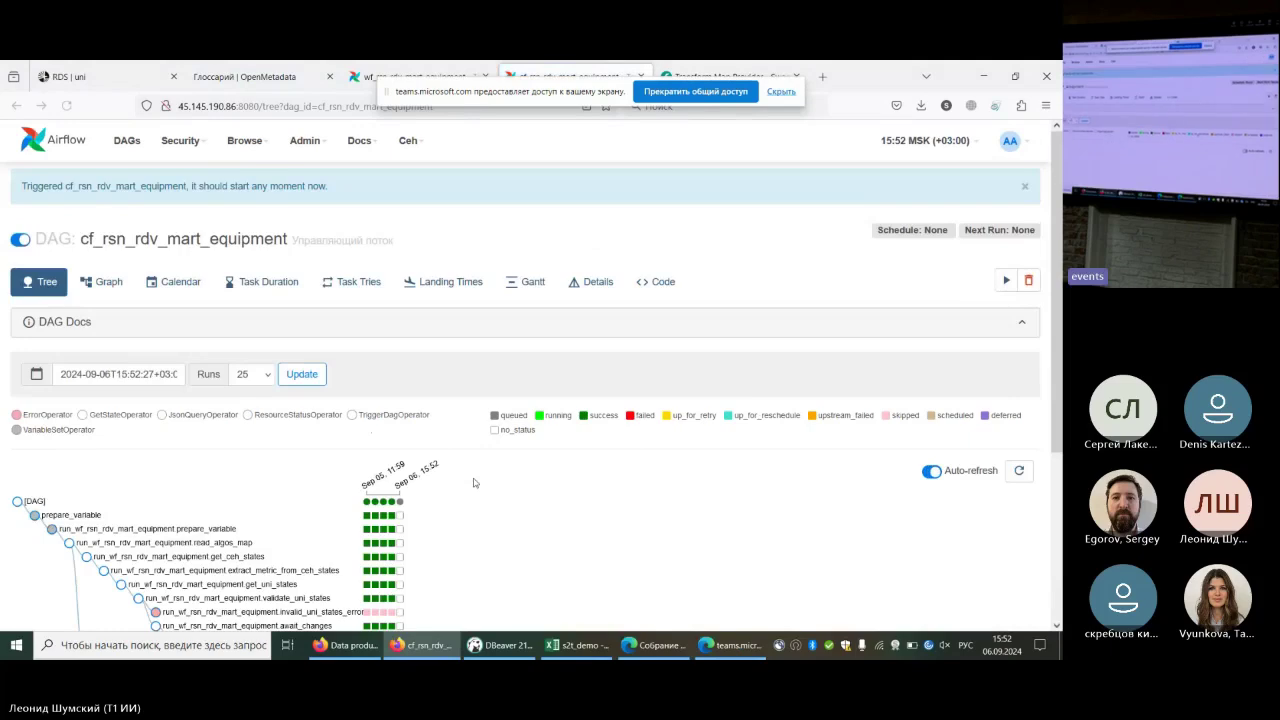
scroll(474, 483, "down", 2)
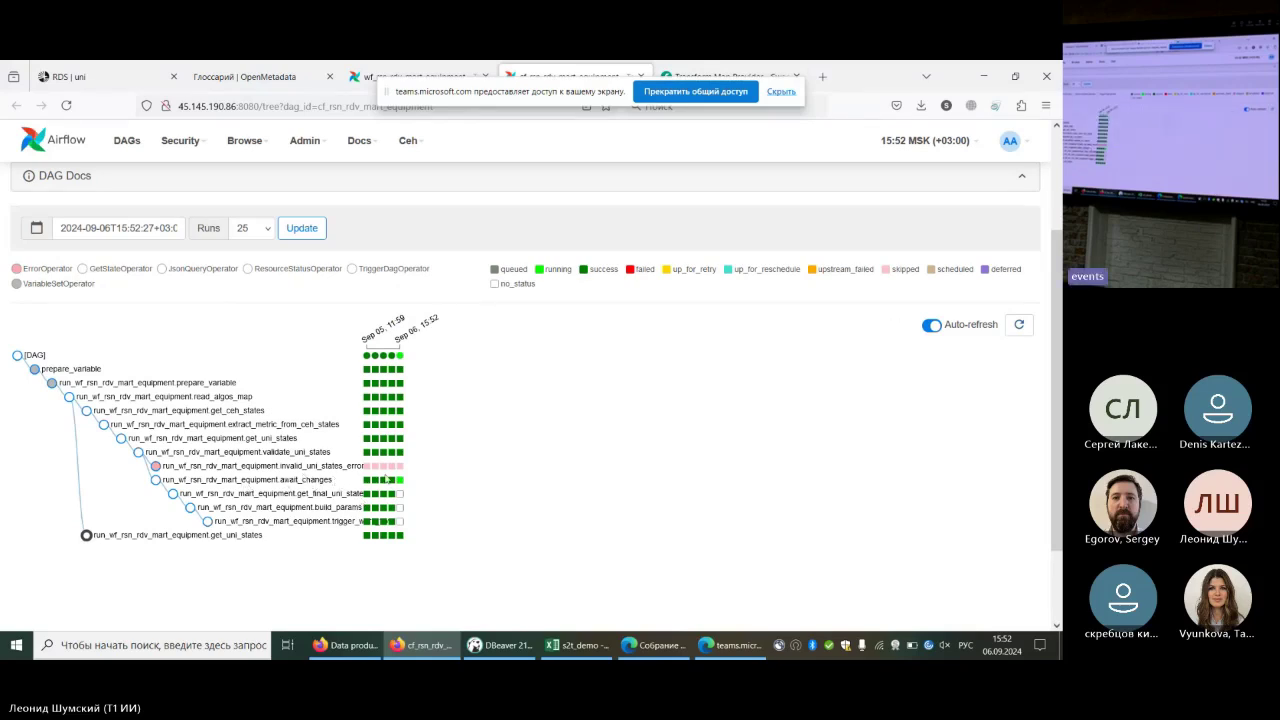
mouse_move(400, 486)
Switch to DBeaver and run the max(eq_id) query on the source table zsnh_sbr.equipment in Script-3
left_click(505, 645)
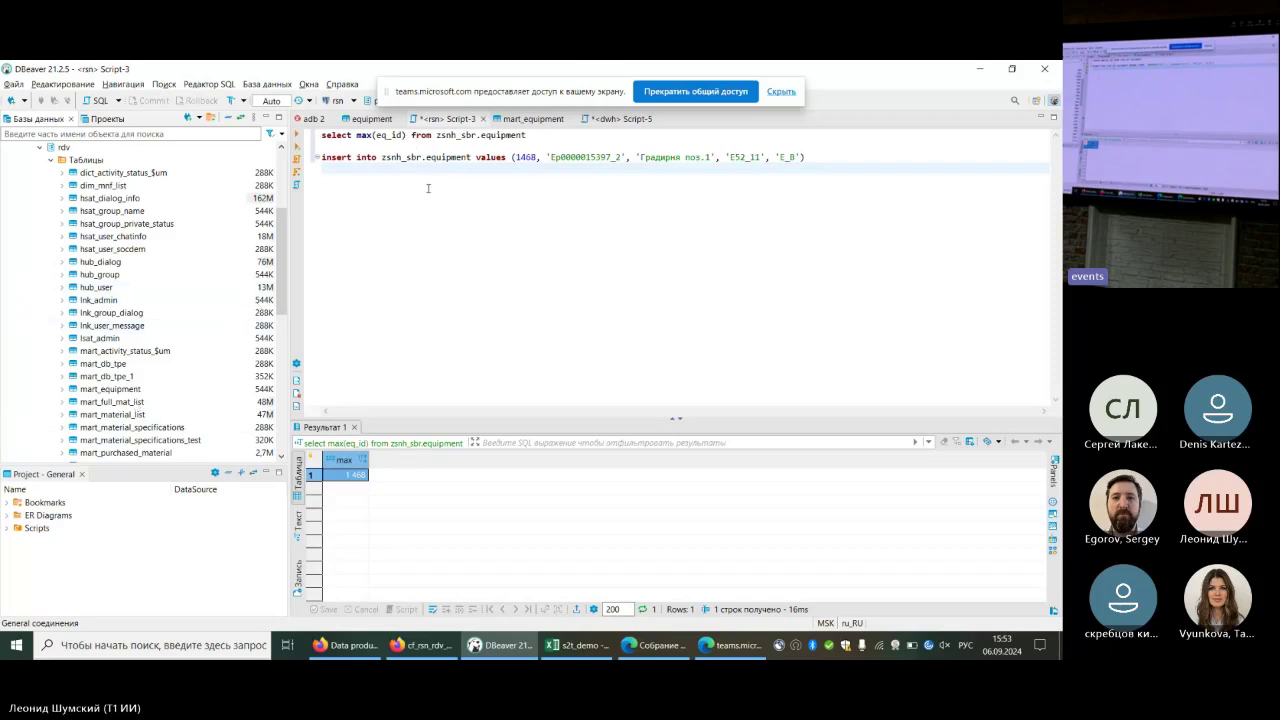
left_click_drag(508, 90, 452, 500)
left_click(647, 501)
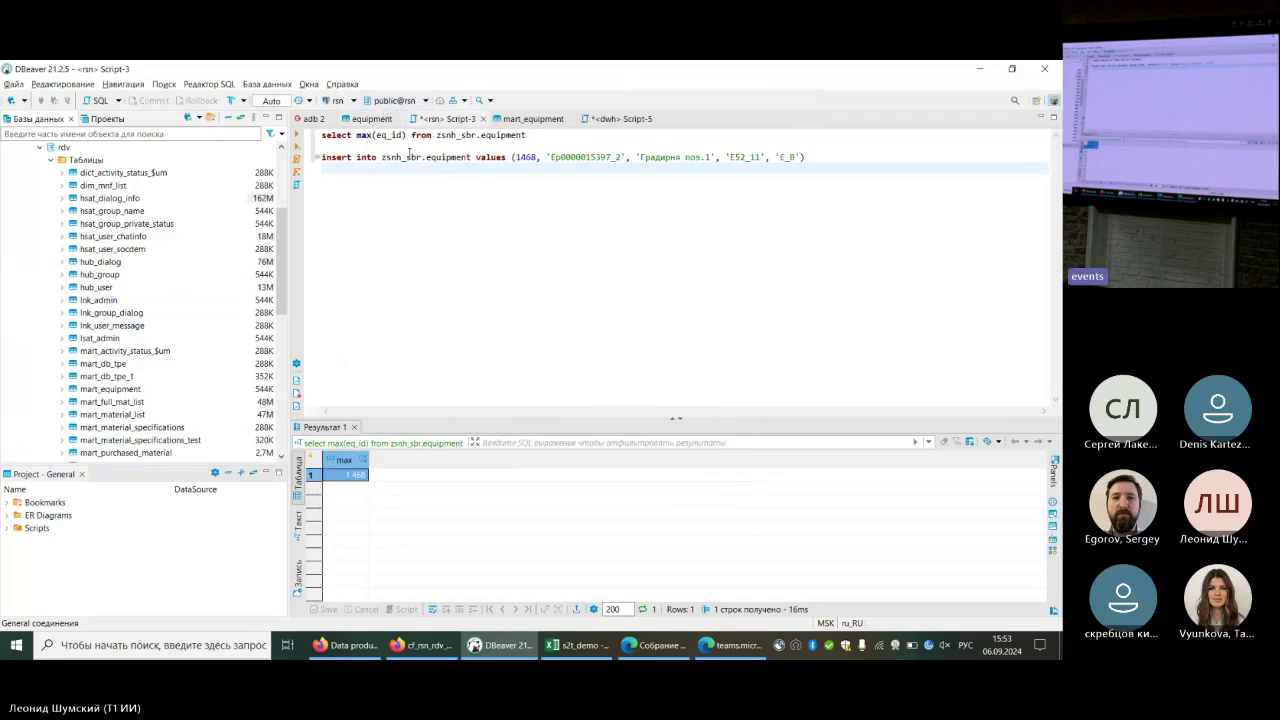
left_click_drag(382, 158, 468, 157)
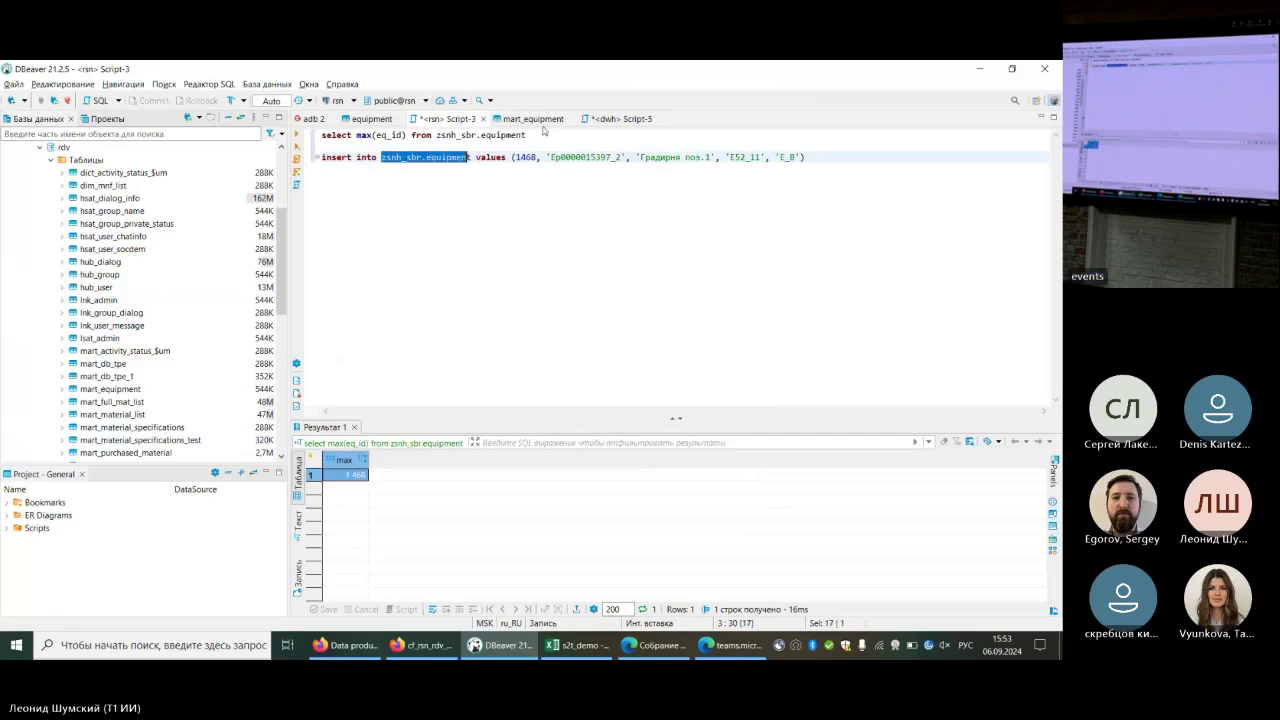
key("ctrl+a")
key("ctrl+Return")
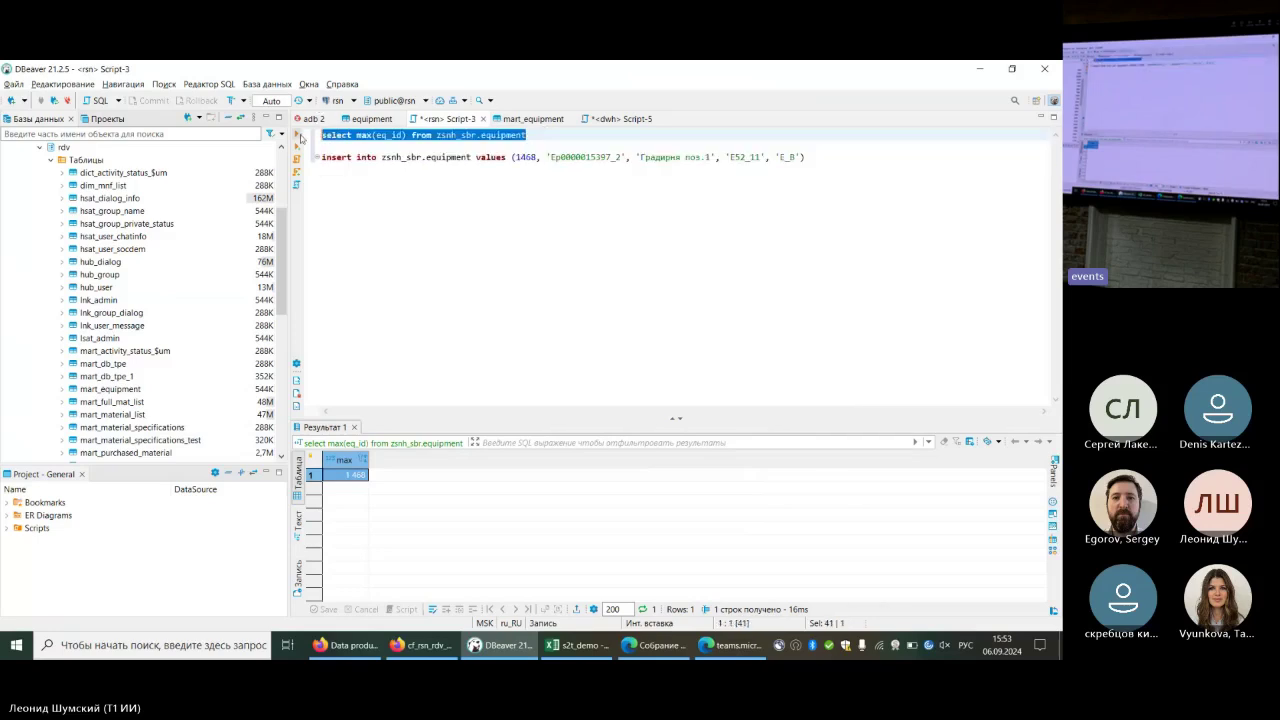
left_click(360, 479)
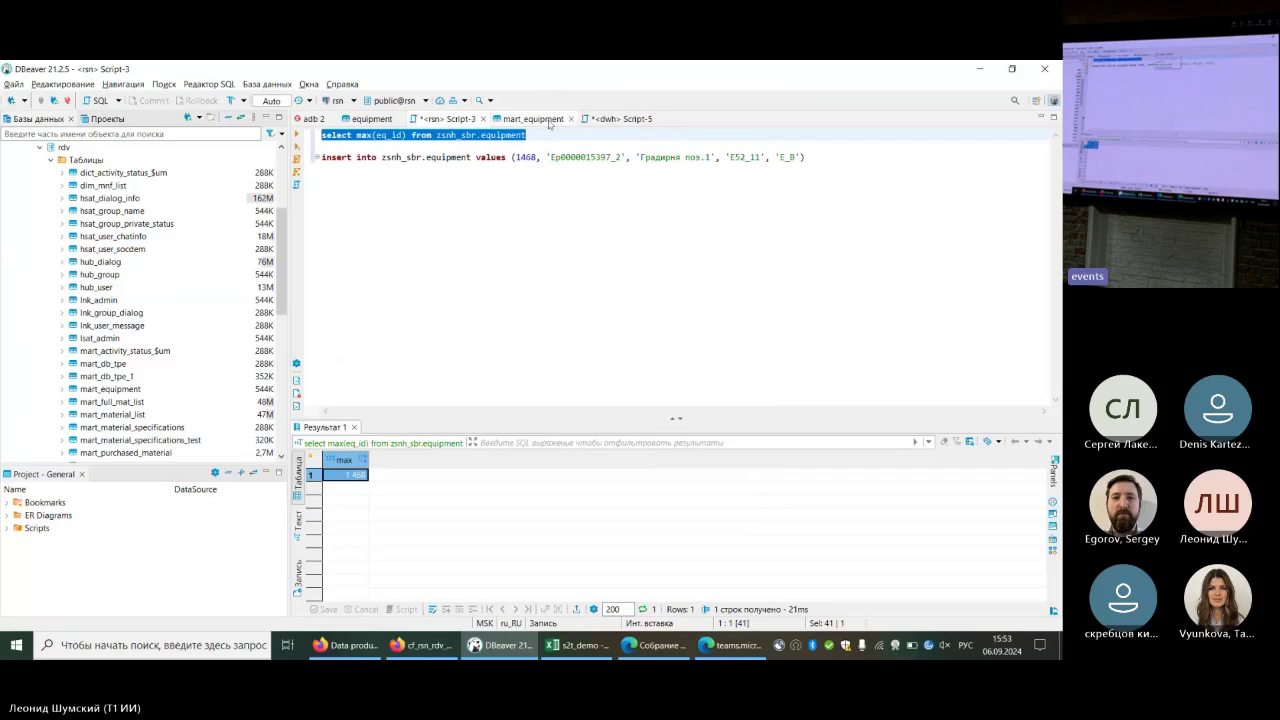
Run the max(eq_id) query on the target table rdv.mart_equipment in the dwh Script-5
left_click(620, 119)
left_click_drag(526, 146, 422, 146)
key("ctrl+a")
key("ctrl+Return")
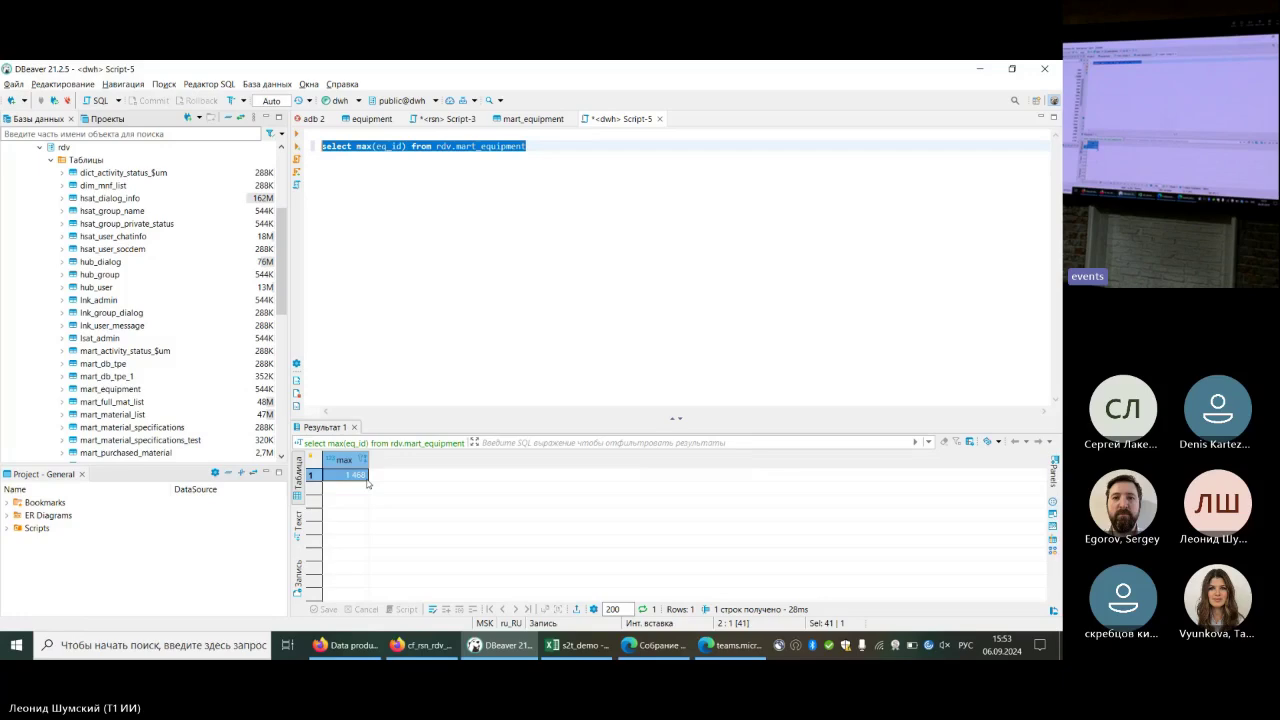
Check the control flow run's progress in Airflow, and browse the source equipment table's rows in DBeaver
key("alt+Tab")
key("alt+Tab")
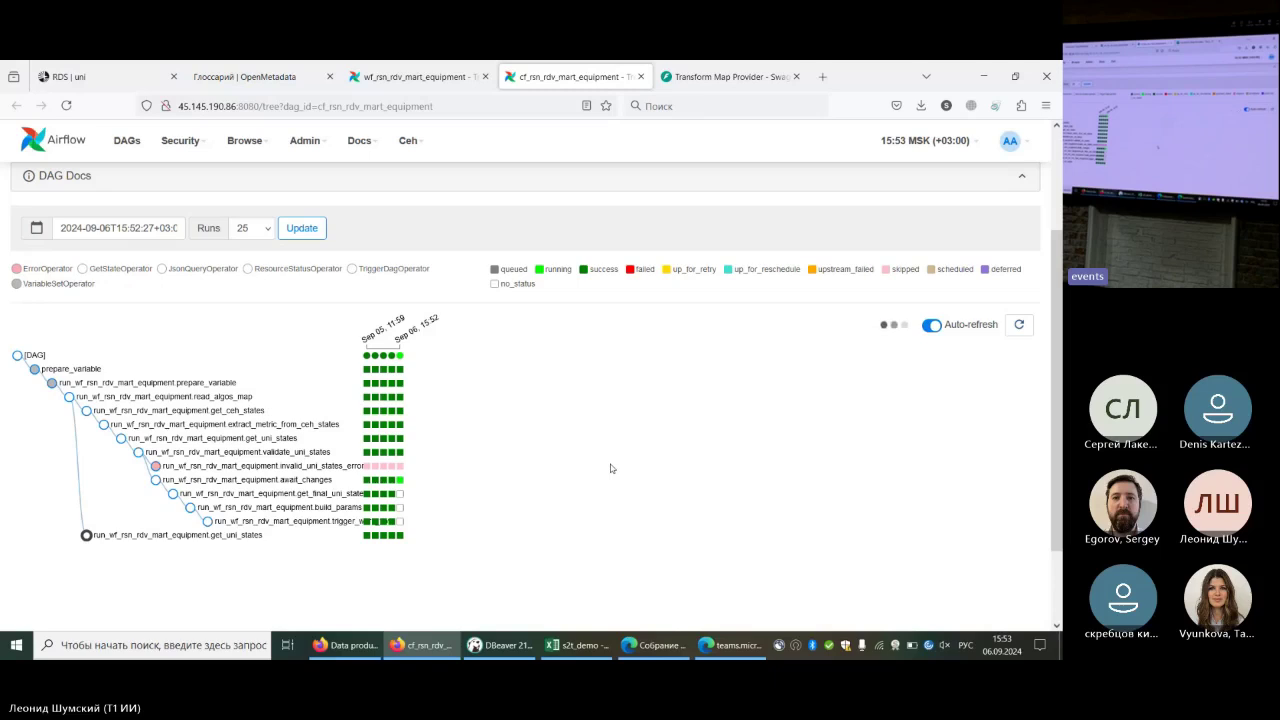
key("alt+Tab")
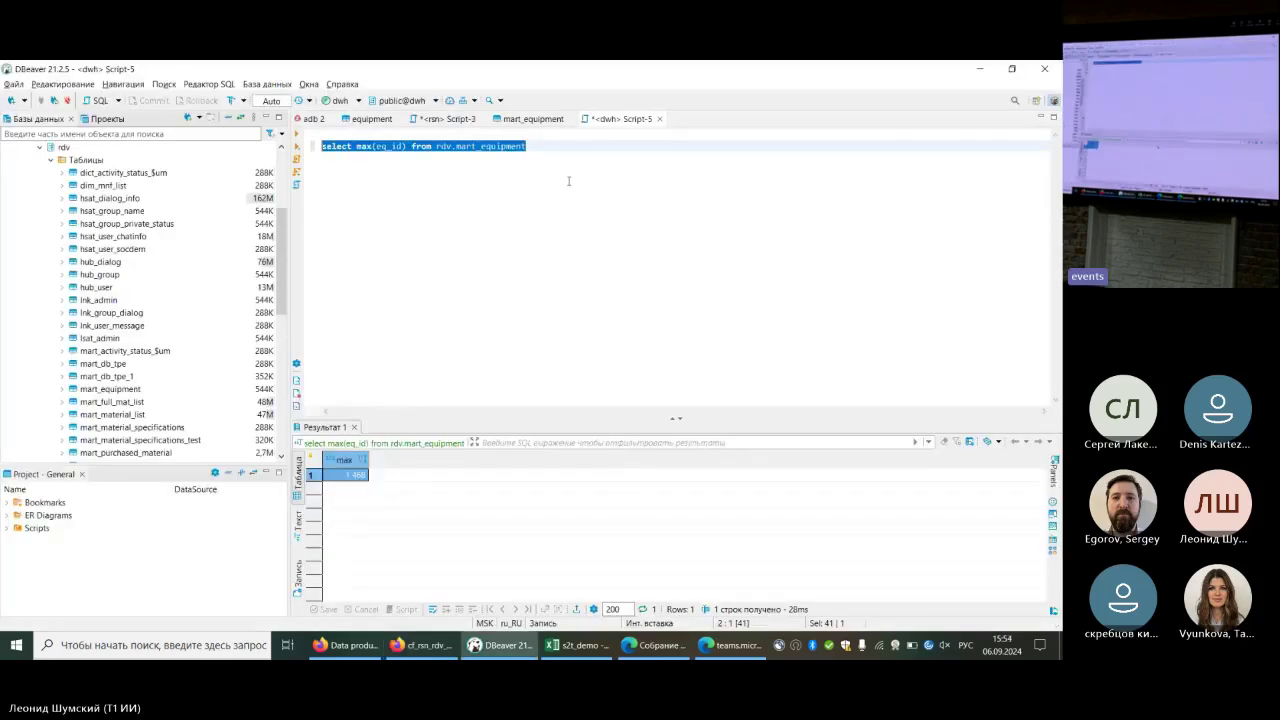
left_click(374, 119)
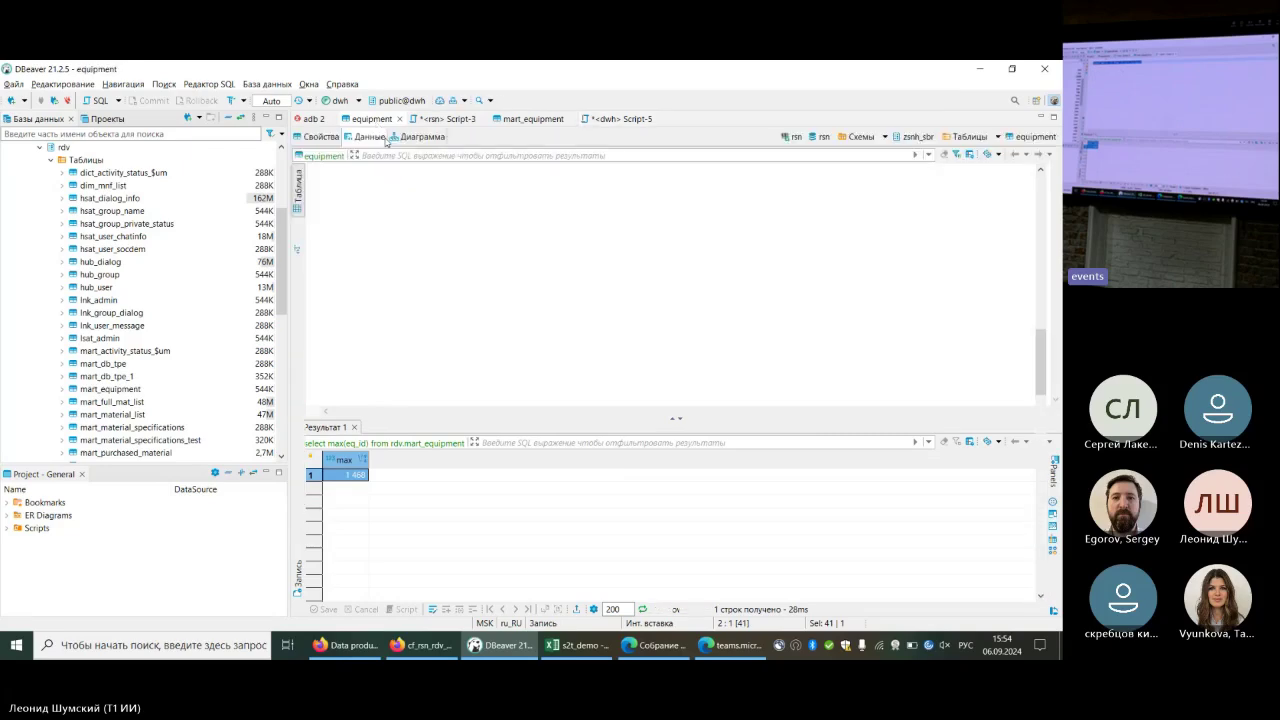
scroll(355, 349, "up", 10)
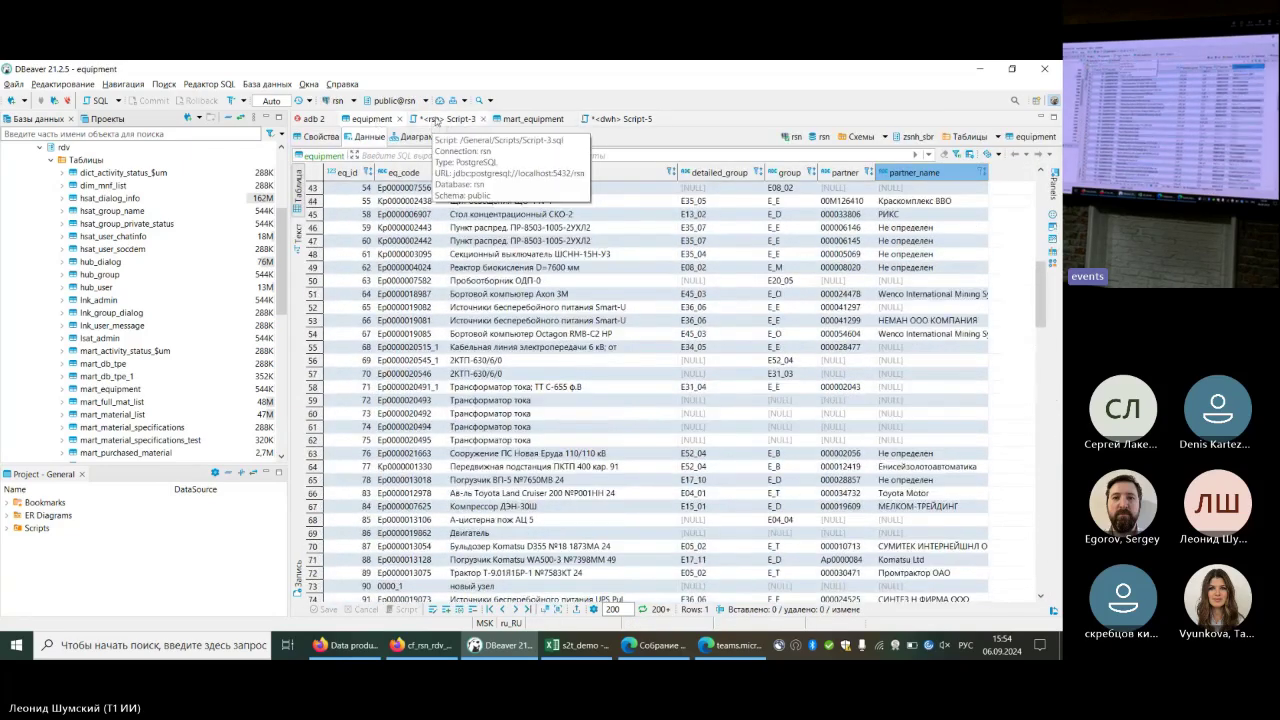
In Script-3's insert statement, set the equipment ID to 1469 and the description to 'Градирня поз.3'
left_click(437, 120)
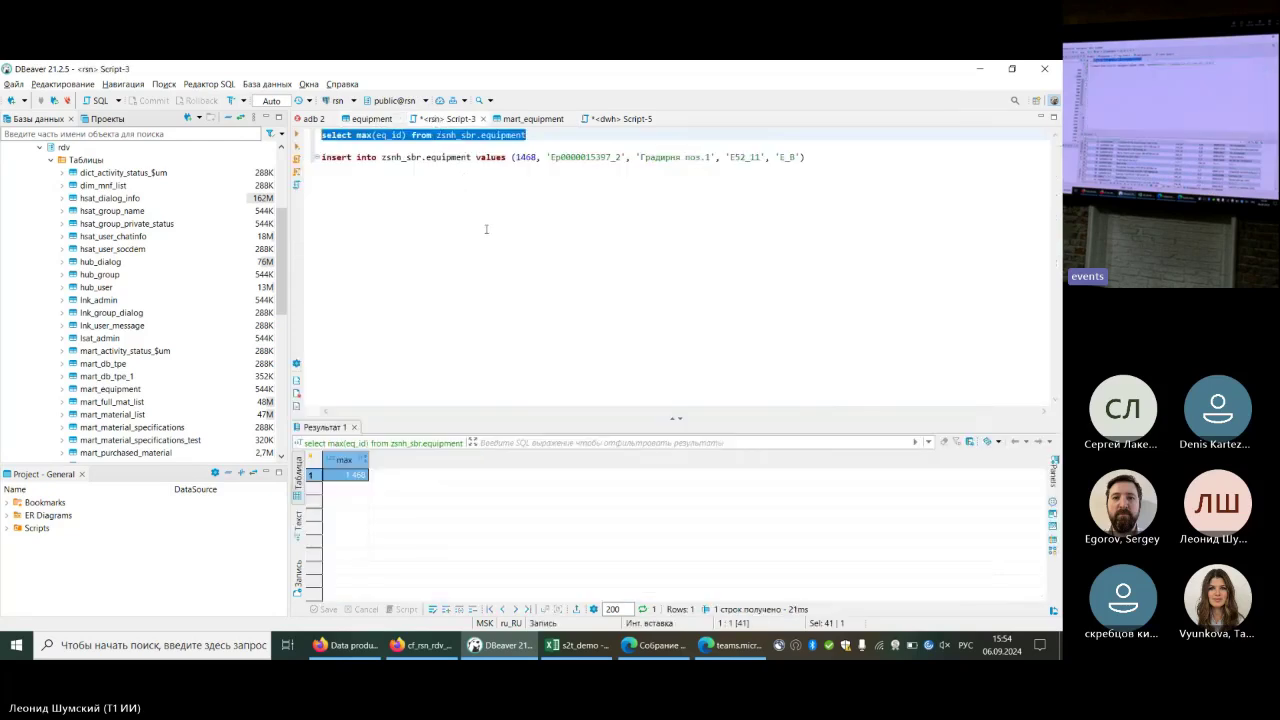
left_click(538, 157)
key("BackSpace")
type("9")
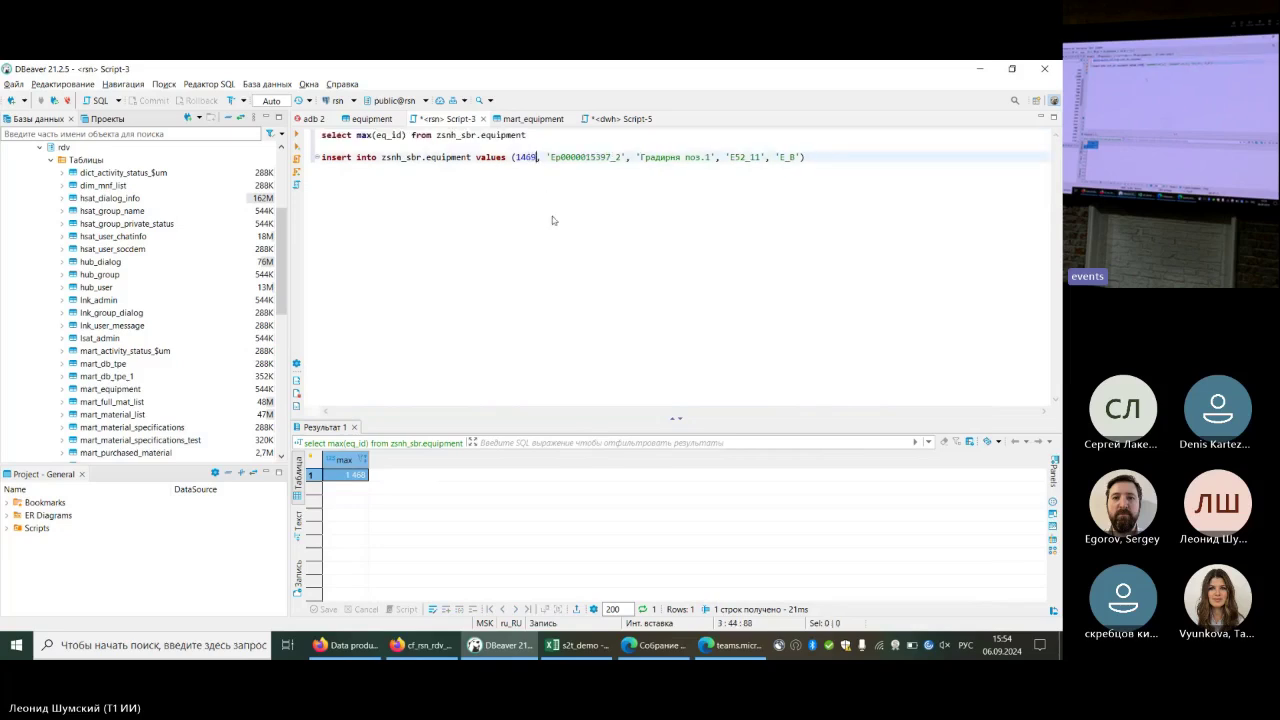
left_click(709, 158)
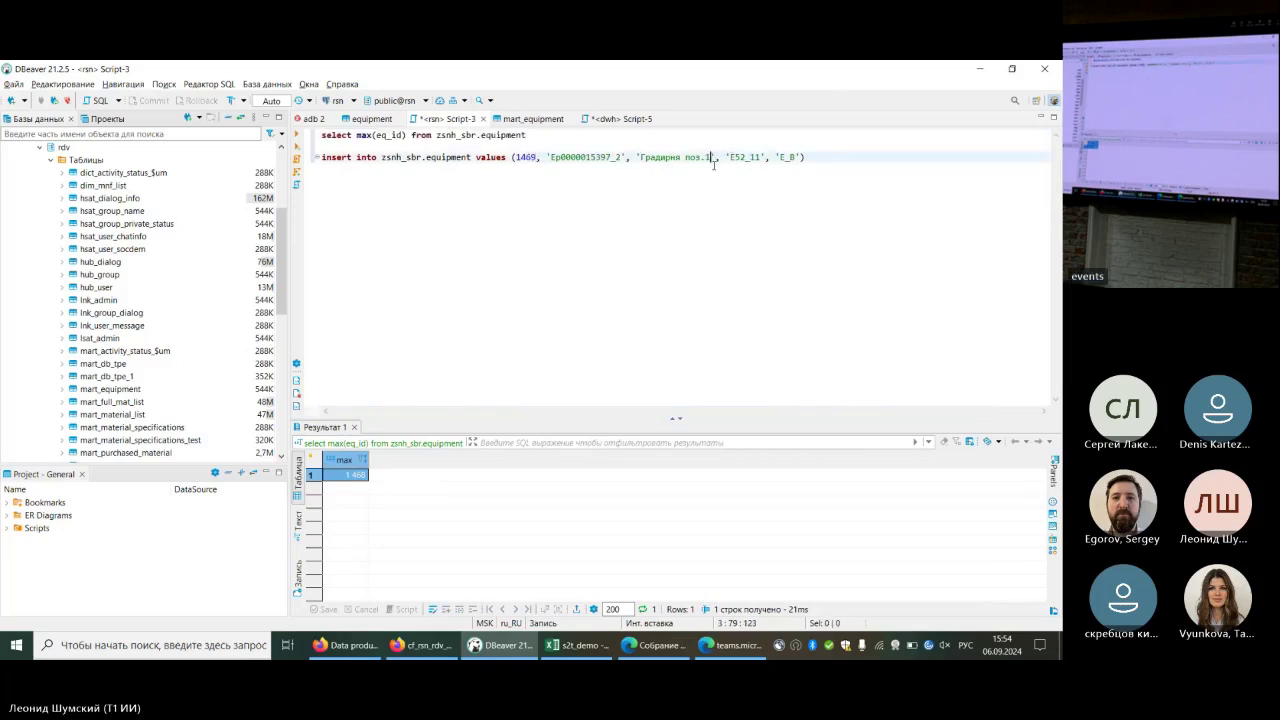
key("BackSpace")
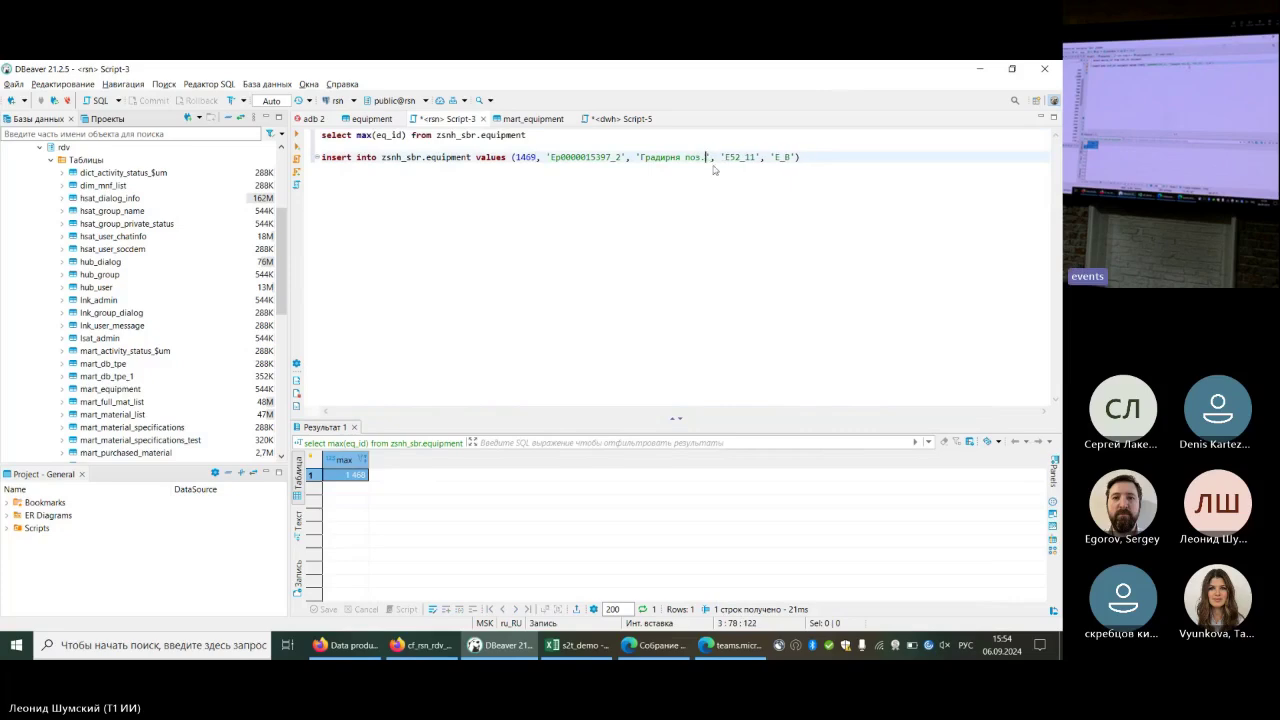
type("3")
key("Left")
key("Left")
key("Left")
key("Left")
key("Left")
key("Left")
key("Left")
key("Left")
key("Left")
key("Left")
key("Left")
key("Left")
key("Left")
key("Left")
key("Left")
key("Left")
key("Left")
key("Left")
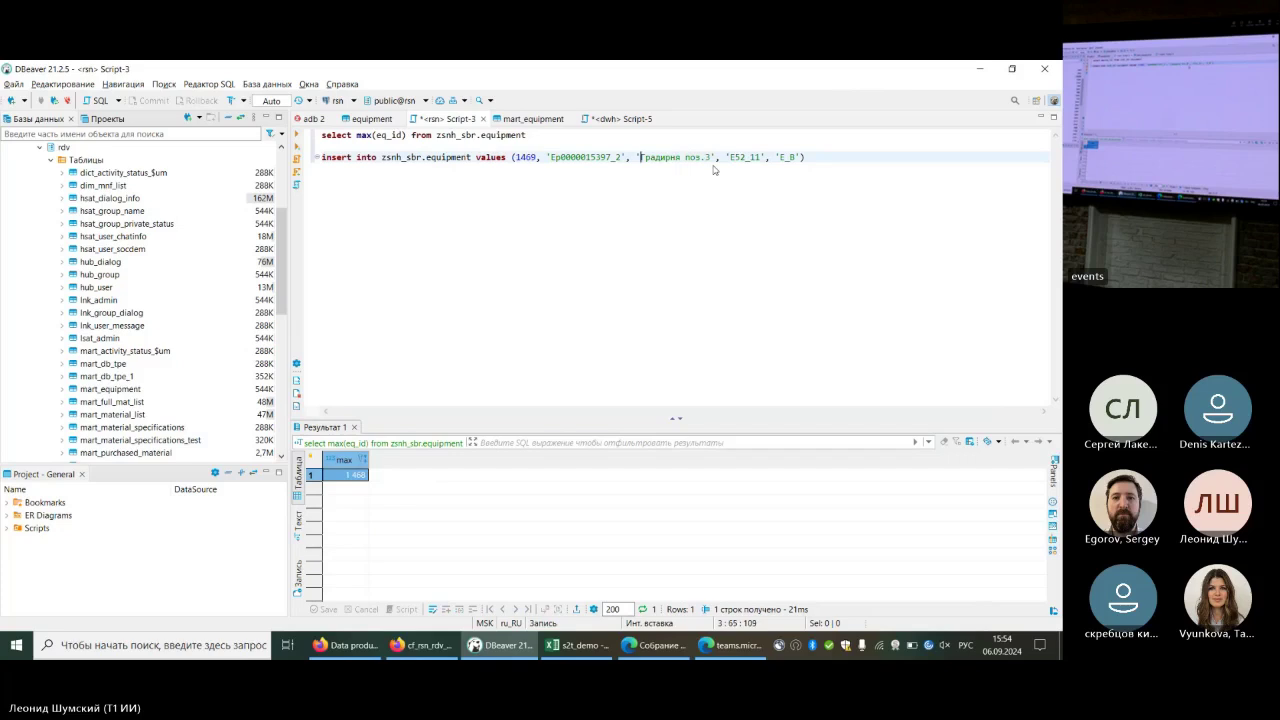
key("BackSpace")
type("3")
left_click(762, 157)
key("BackSpace")
type("2")
Execute the insert into zsnh_sbr.equipment, and rerun the max(eq_id) query on that table
left_click_drag(805, 157, 305, 158)
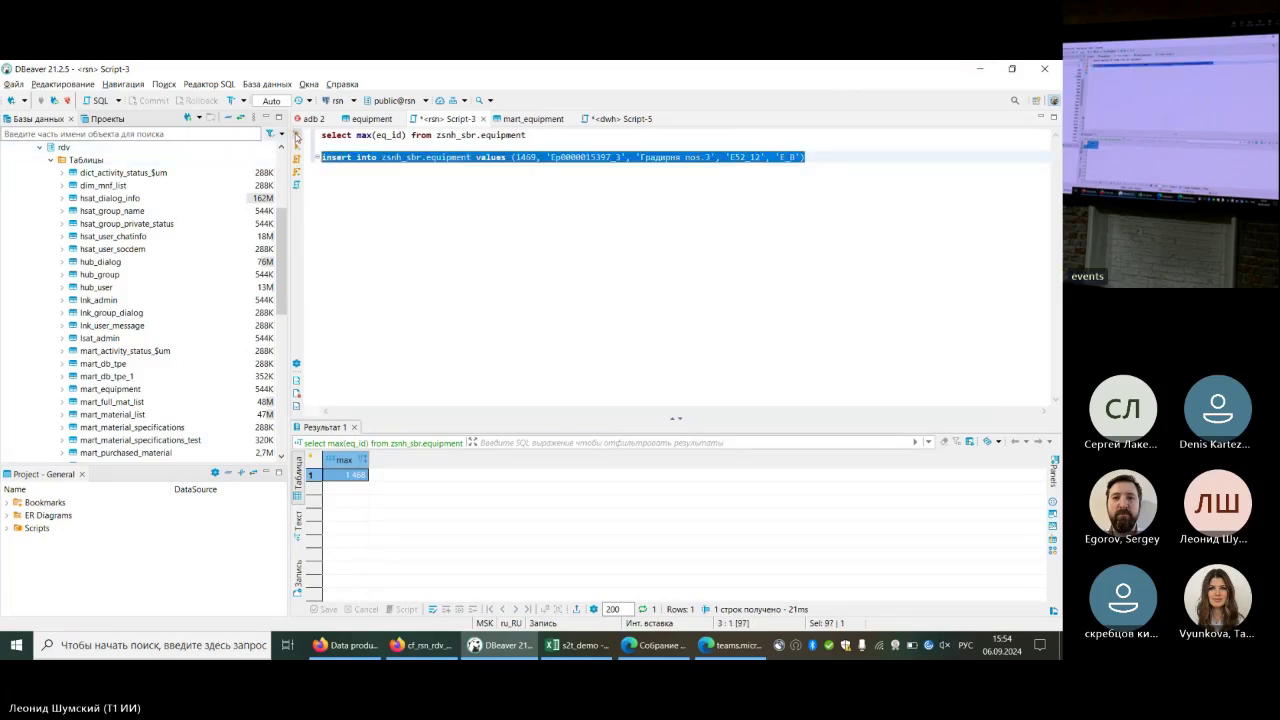
key("ctrl+Return")
left_click_drag(527, 134, 316, 132)
key("ctrl+Return")
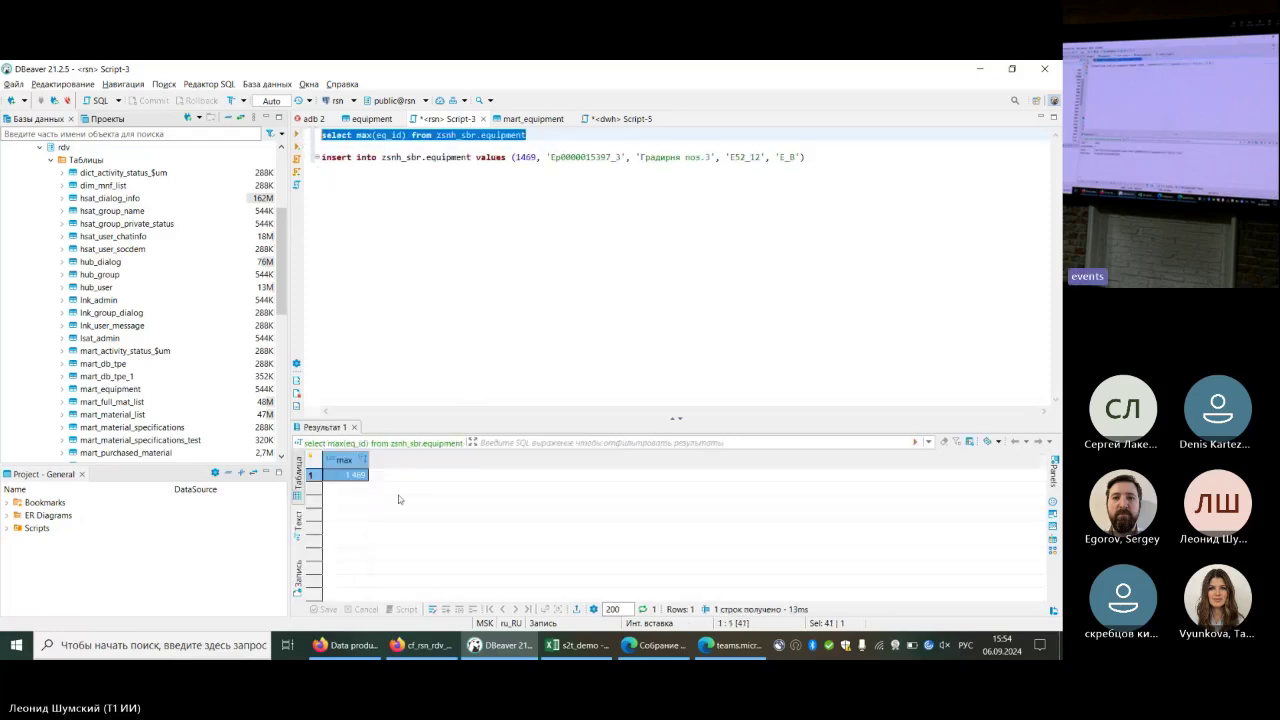
Switch to Airflow, reload the cf_rsn_rdv_mart_equipment page, and monitor the triggered run's tasks after await_changes
key("alt+Tab")
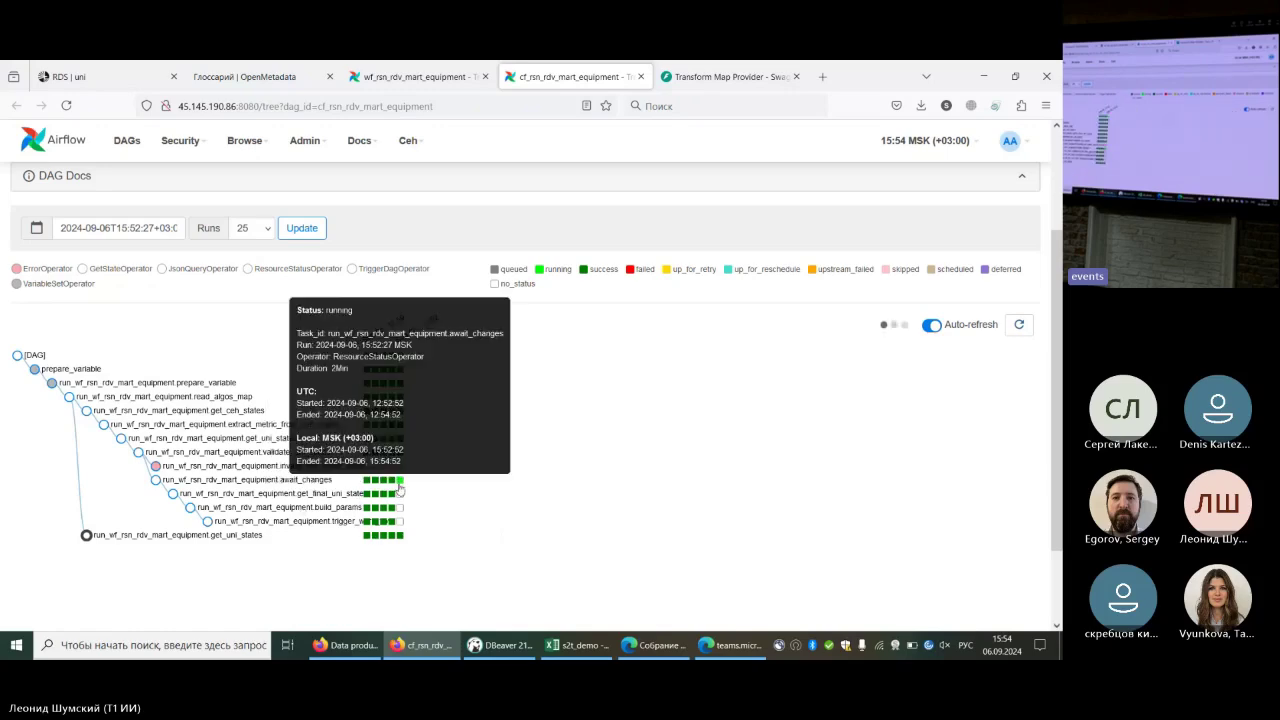
left_click(67, 106)
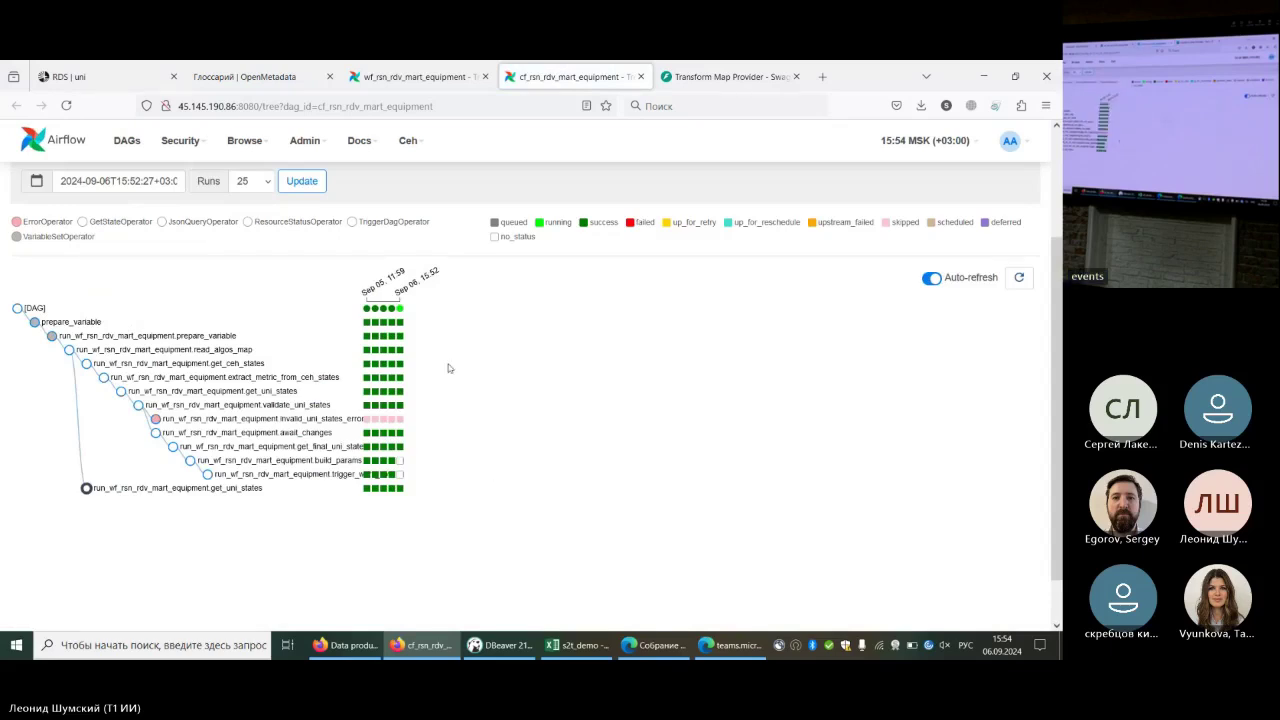
mouse_move(399, 325)
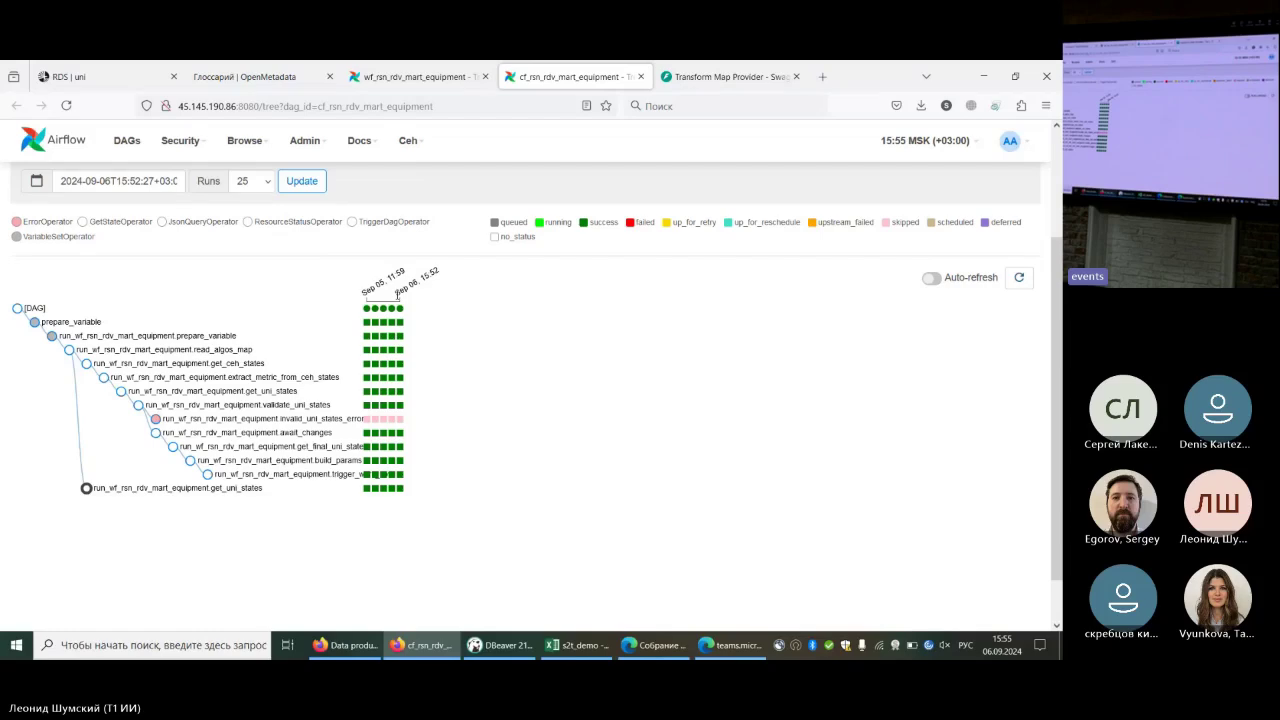
Reload the wf_rsn_rdv_mart_equipment tree page and check the task statuses of the newly triggered run
left_click(400, 76)
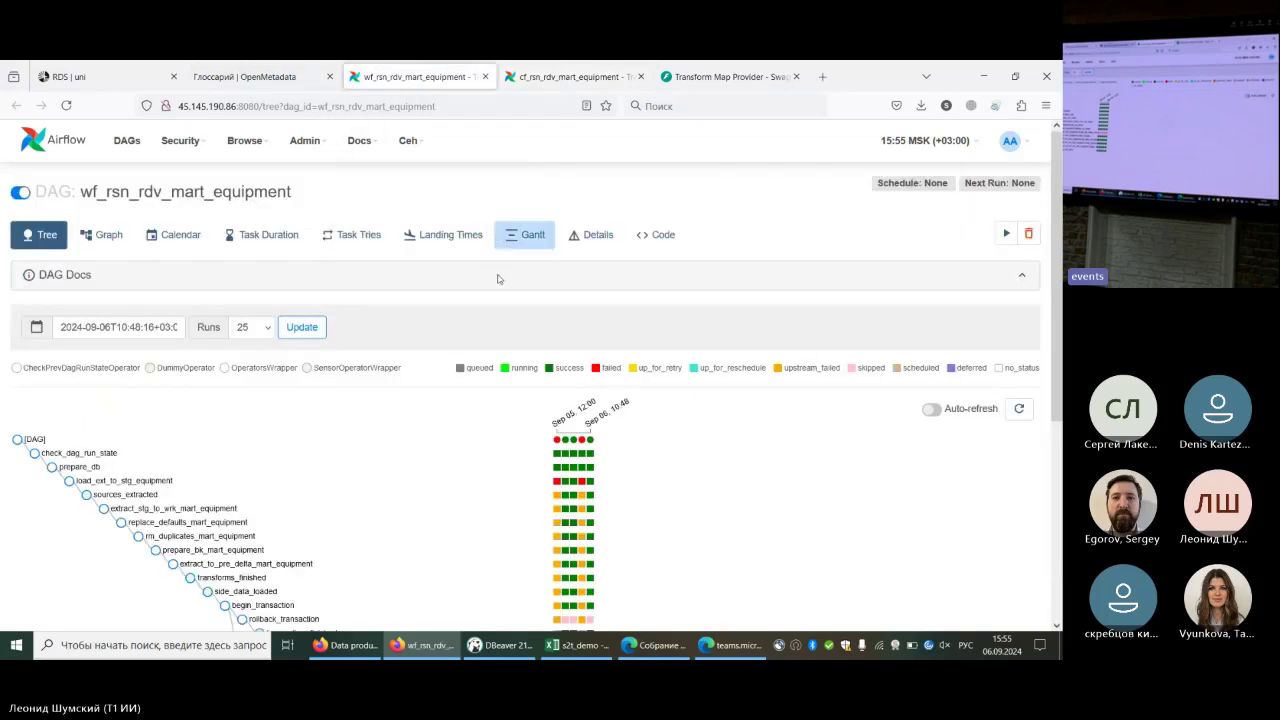
left_click(66, 105)
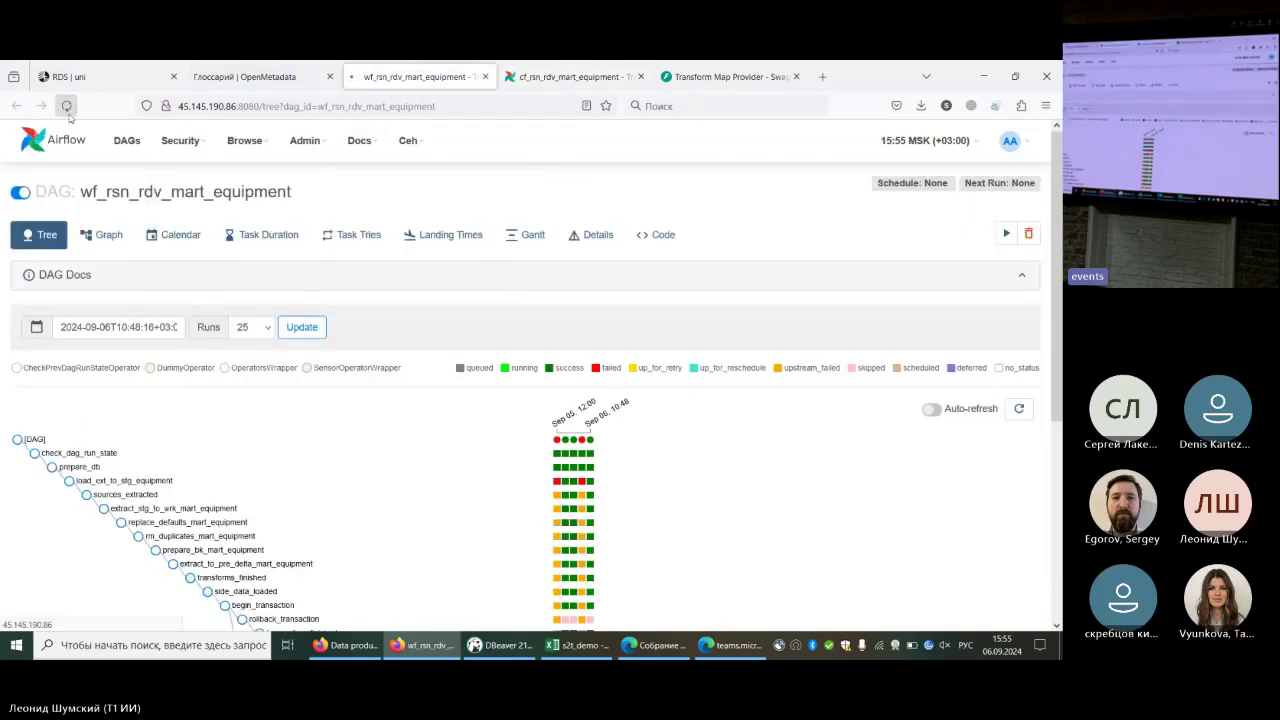
scroll(606, 312, "down", 2)
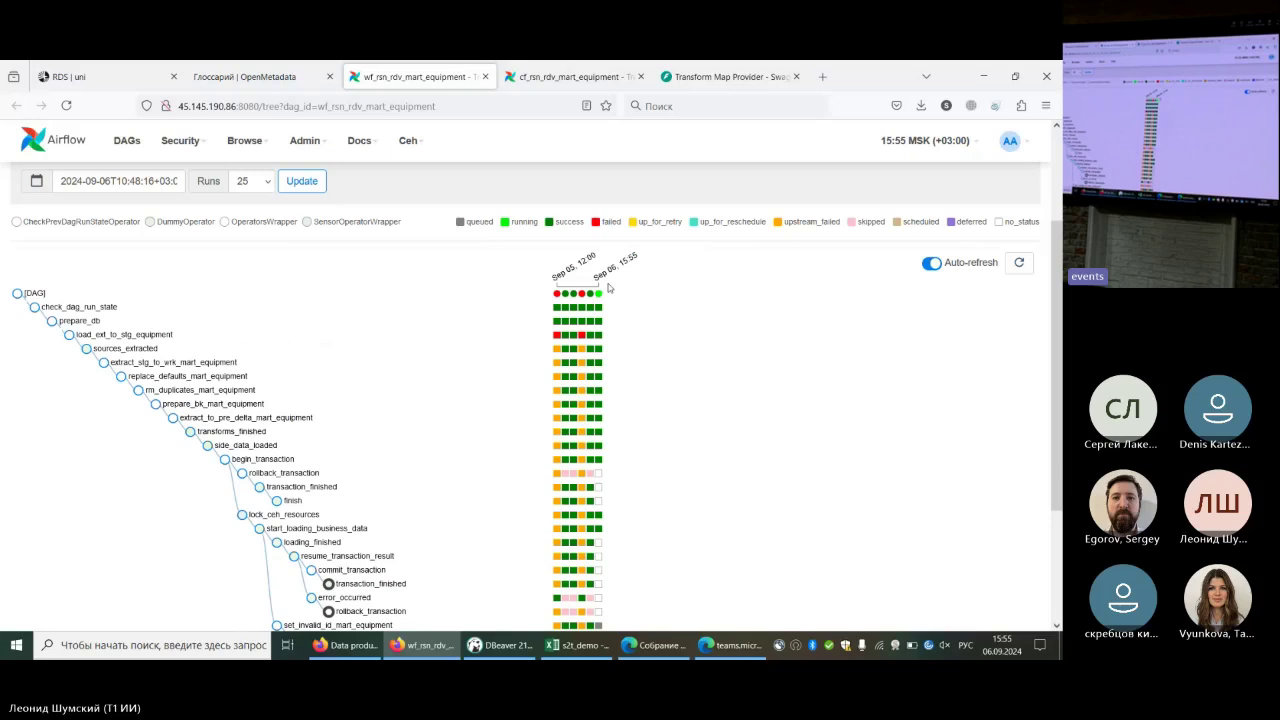
scroll(174, 309, "up", 2)
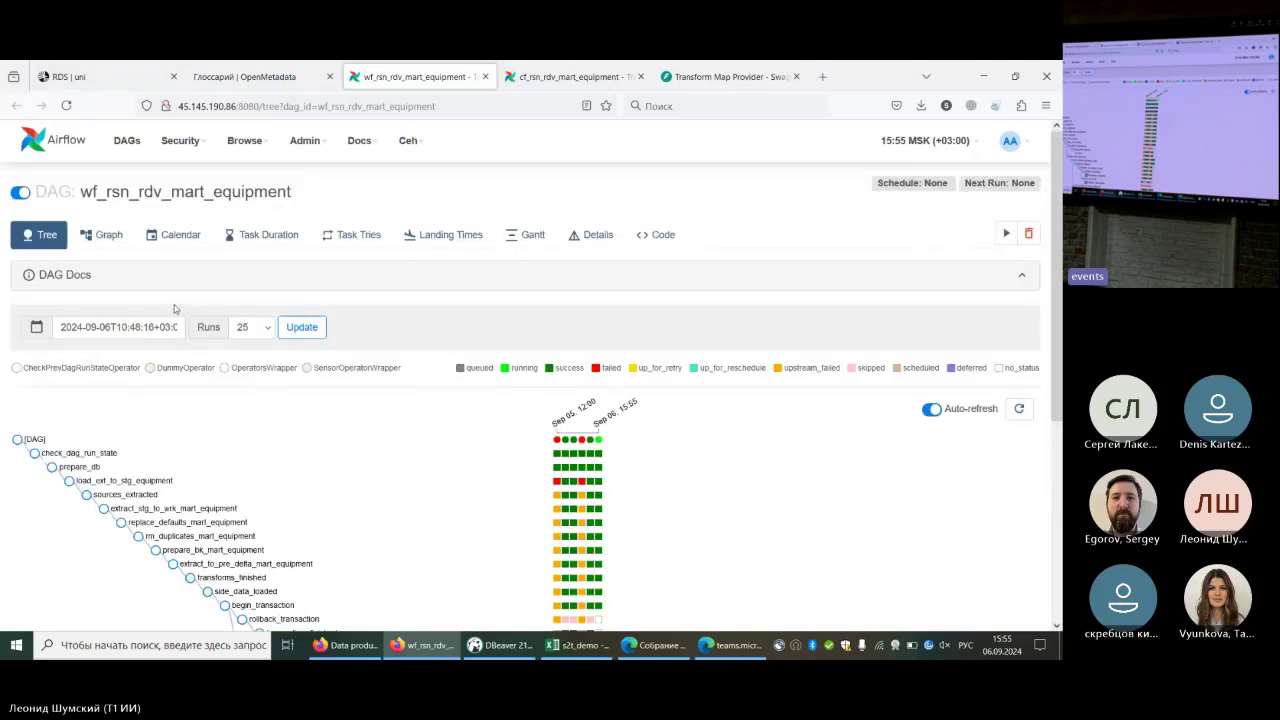
Open the graph view of wf_rsn_rdv_mart_equipment and follow the running flow down to the mart_equipment delta tasks
left_click(104, 234)
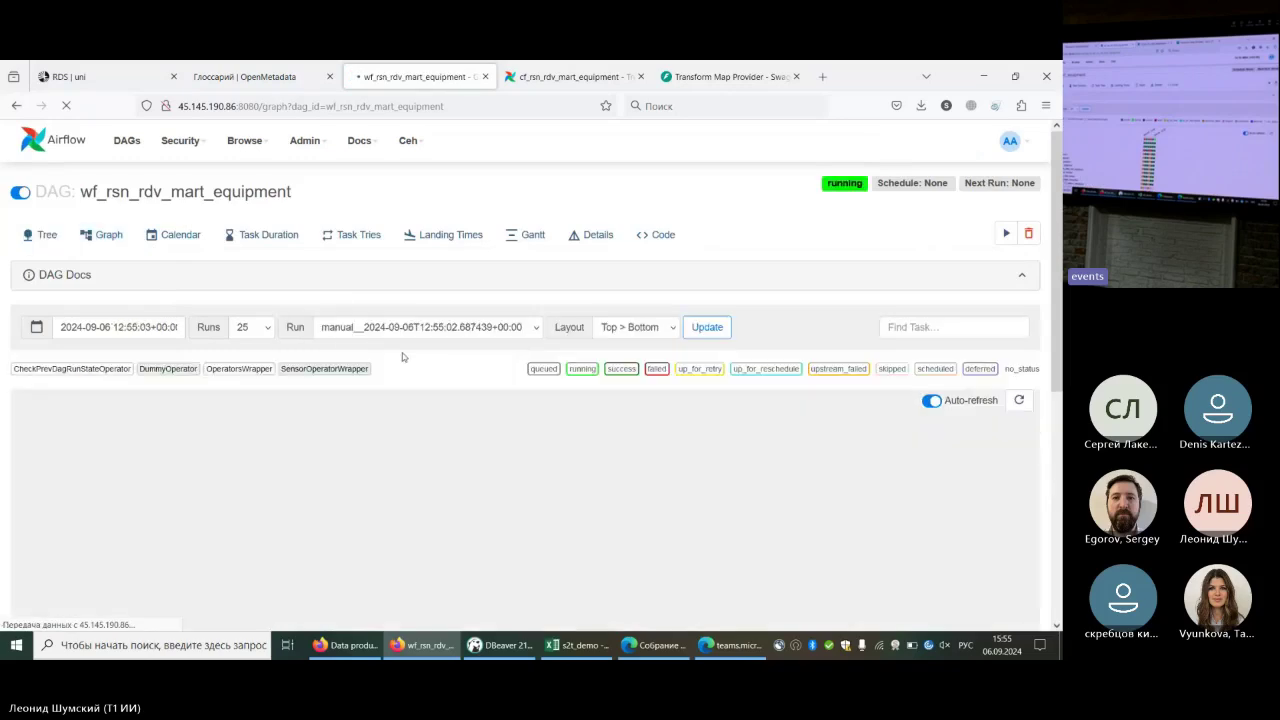
scroll(593, 440, "up", 4)
scroll(593, 444, "down", 4)
scroll(598, 484, "down", 6)
left_click_drag(642, 422, 634, 549)
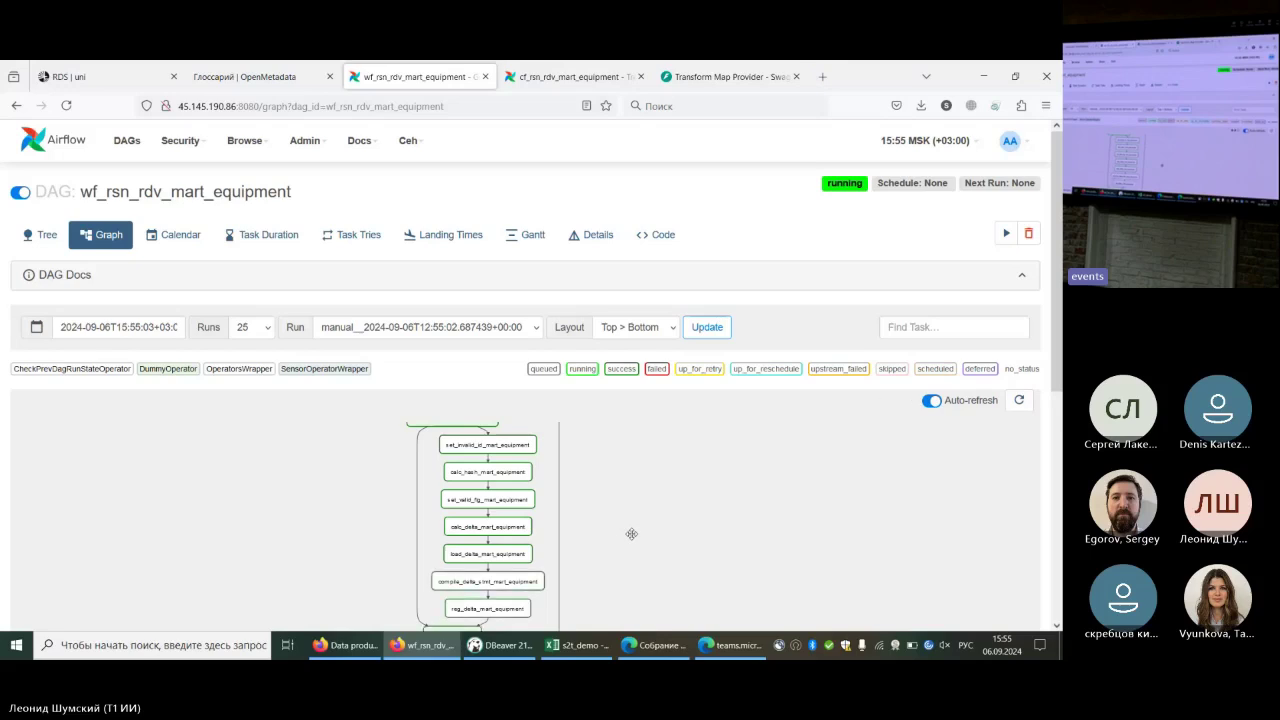
Switch to DBeaver, collapse the rdv schema, and highlight the rdv_dlt, rdv_work and stg schemas together
left_click(502, 645)
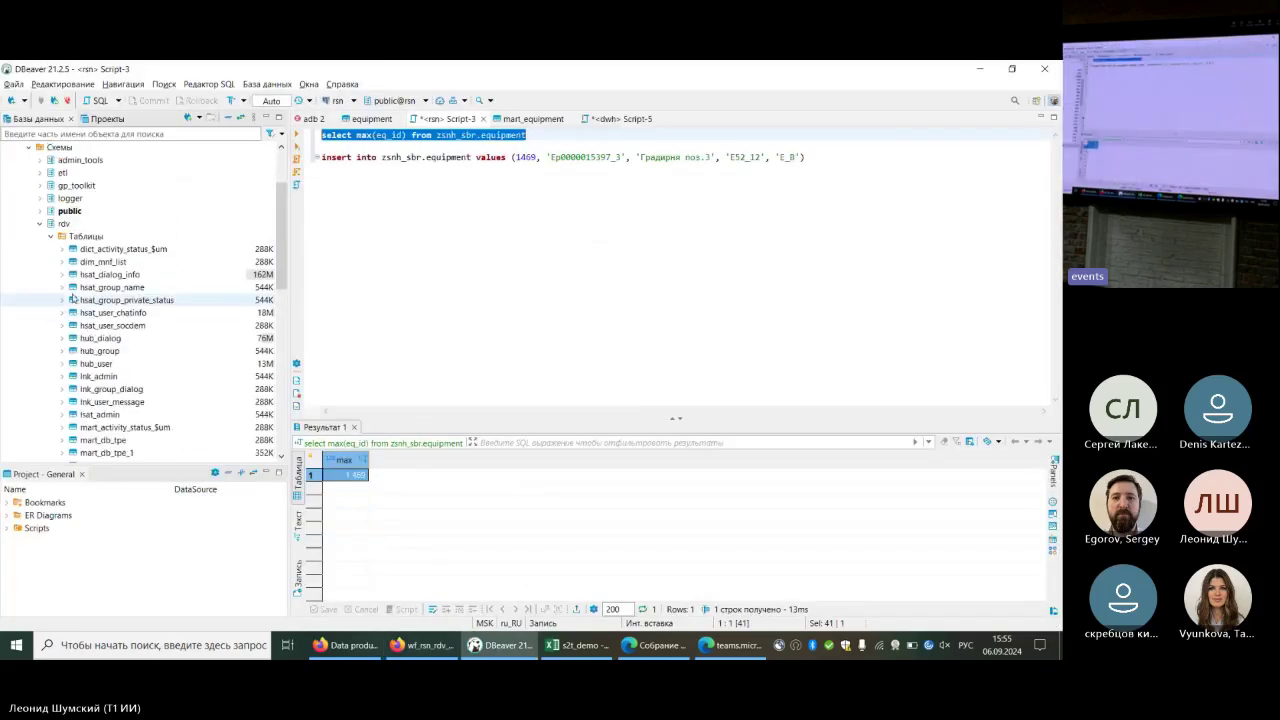
left_click(51, 236)
left_click(40, 224)
left_click(80, 225)
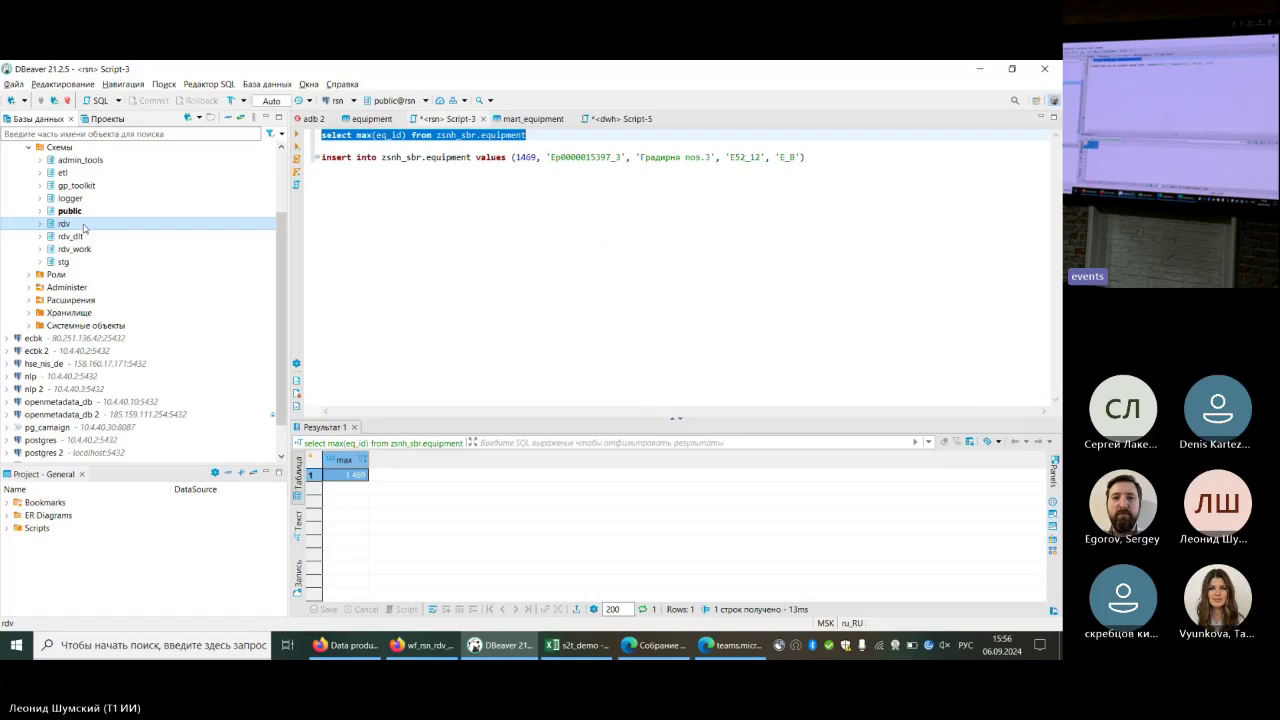
key("shift+Down")
key("shift+Down")
key("shift+Down")
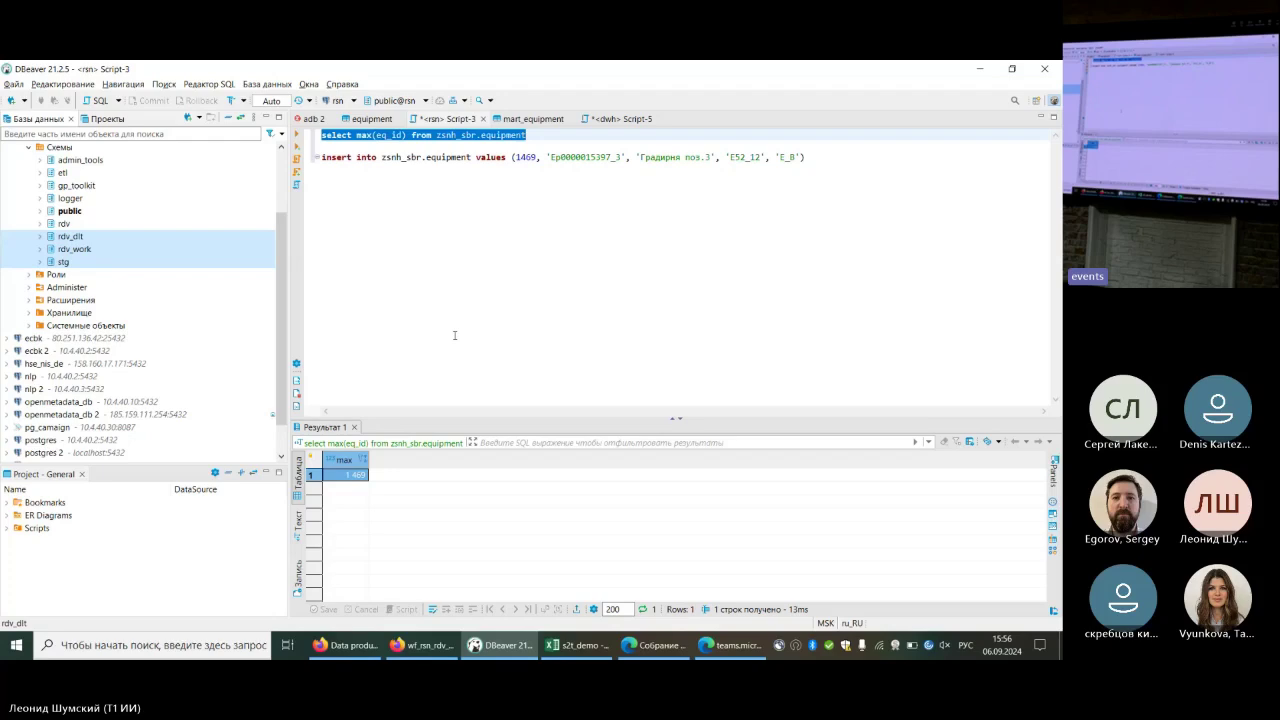
Return to the Airflow graph of wf_rsn_rdv_mart_equipment and open the log of the load_ext_to_stg_equipment task
key("alt+Tab")
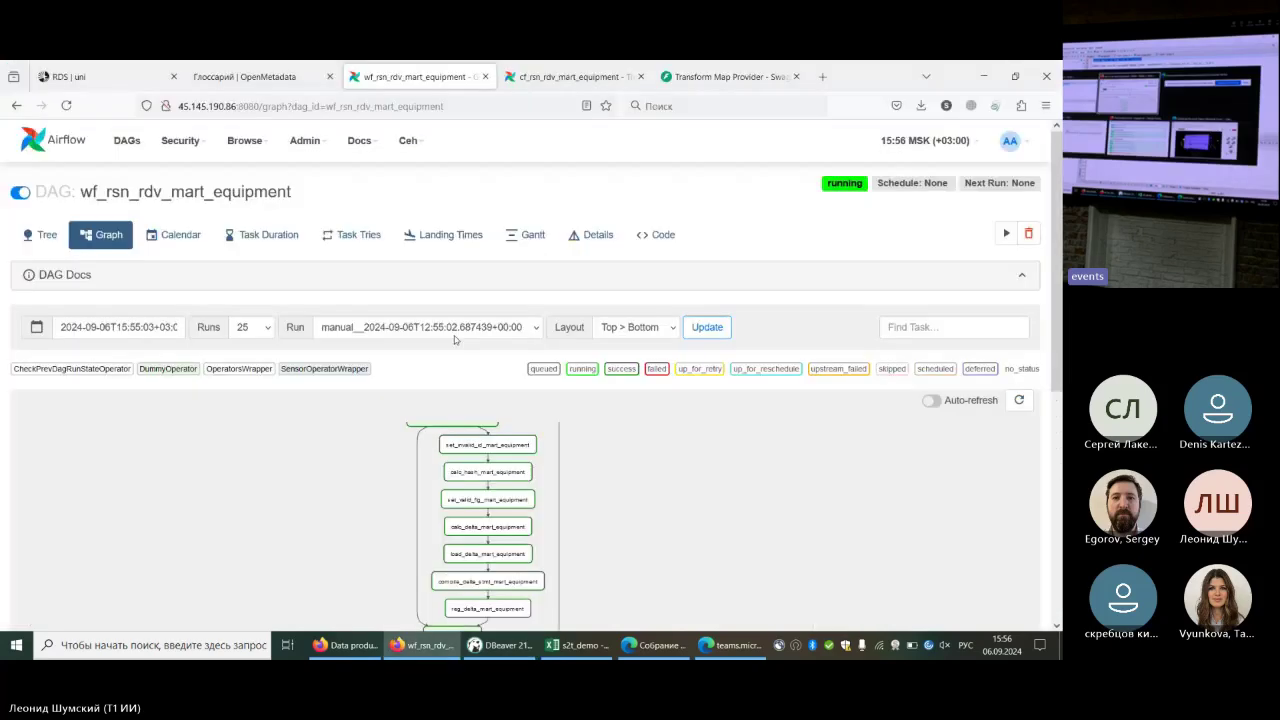
scroll(583, 463, "up", 5)
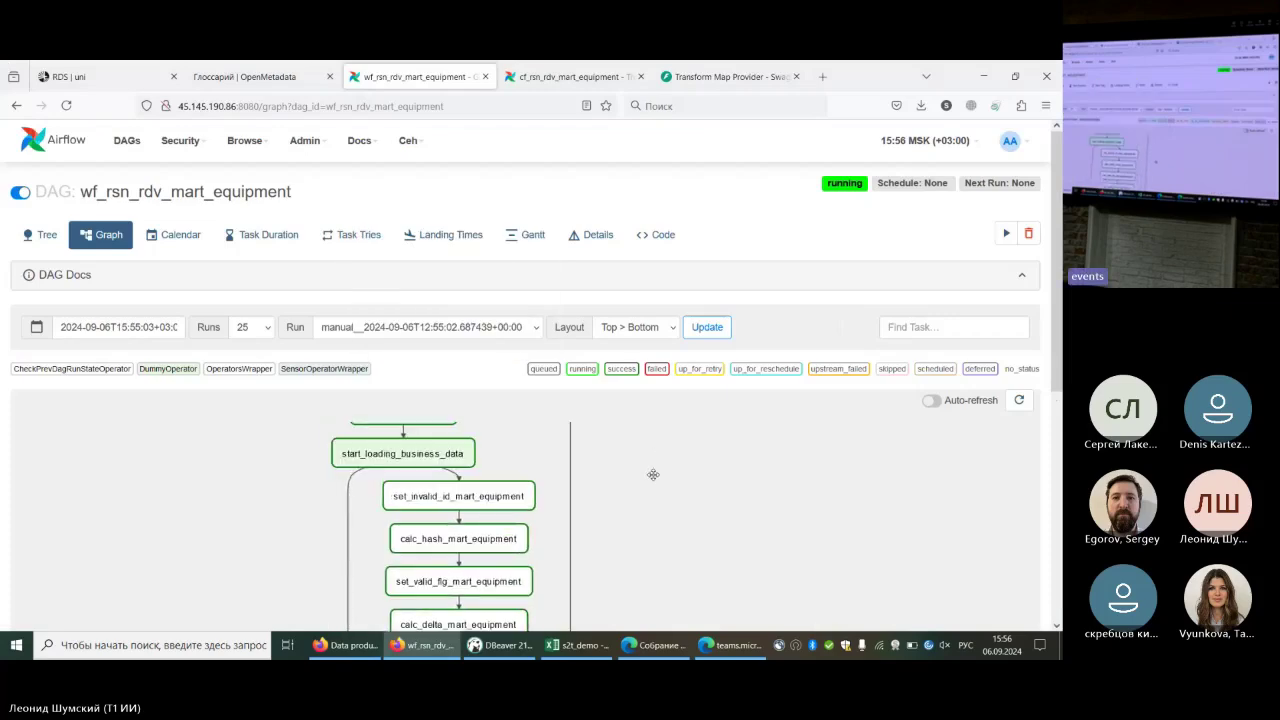
scroll(650, 597, "up", 8)
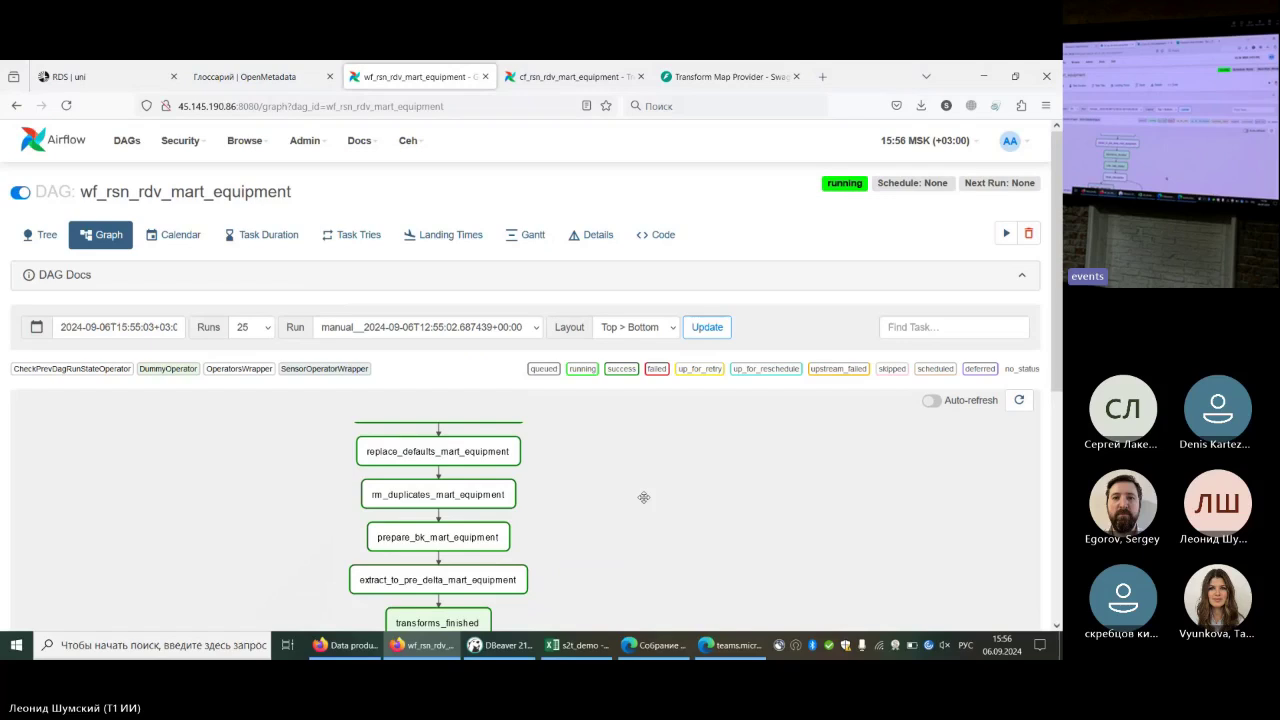
mouse_move(490, 515)
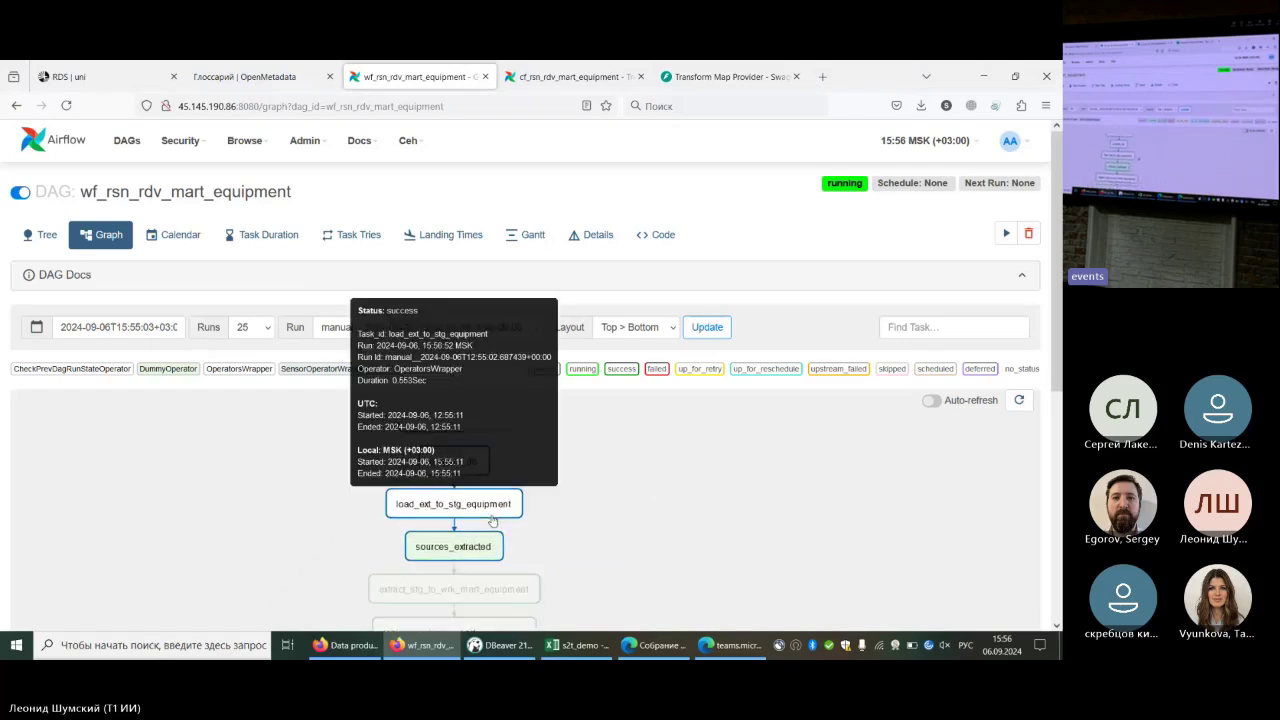
left_click(491, 515)
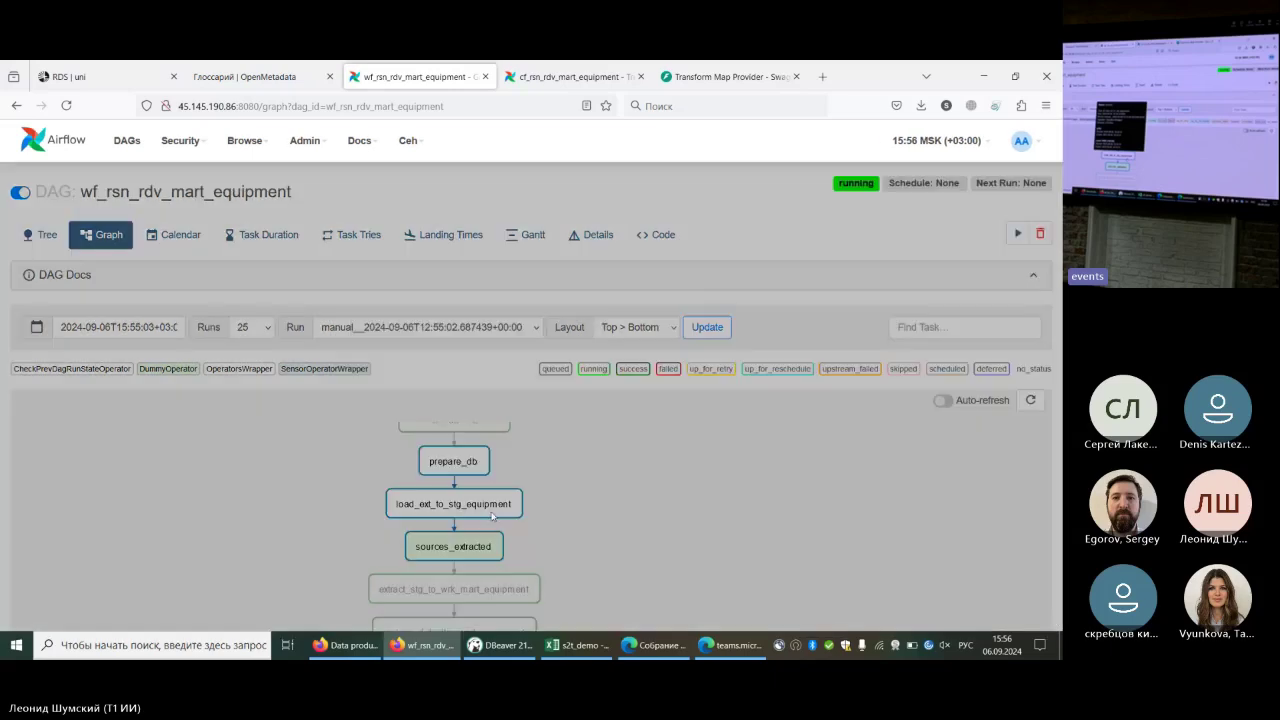
left_click(476, 219)
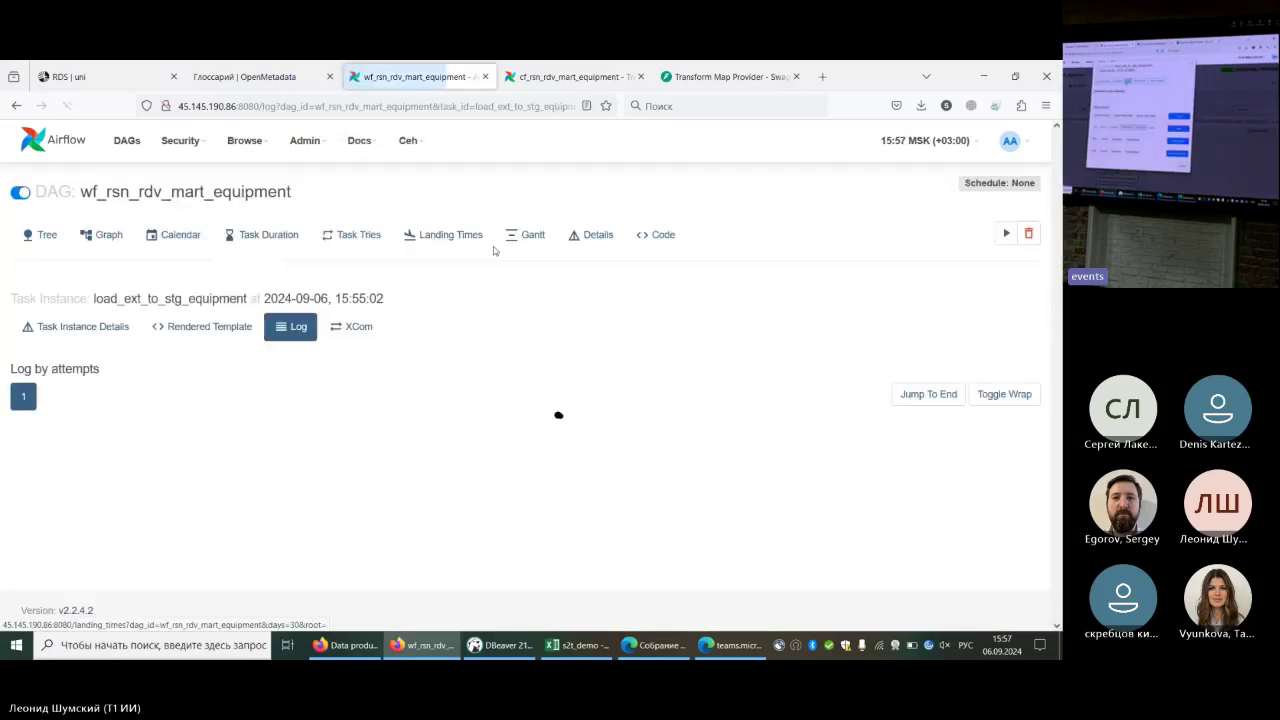
Find the insert into the stg table in the log and highlight its detailed_group filter and eq_id range condition
scroll(474, 477, "down", 20)
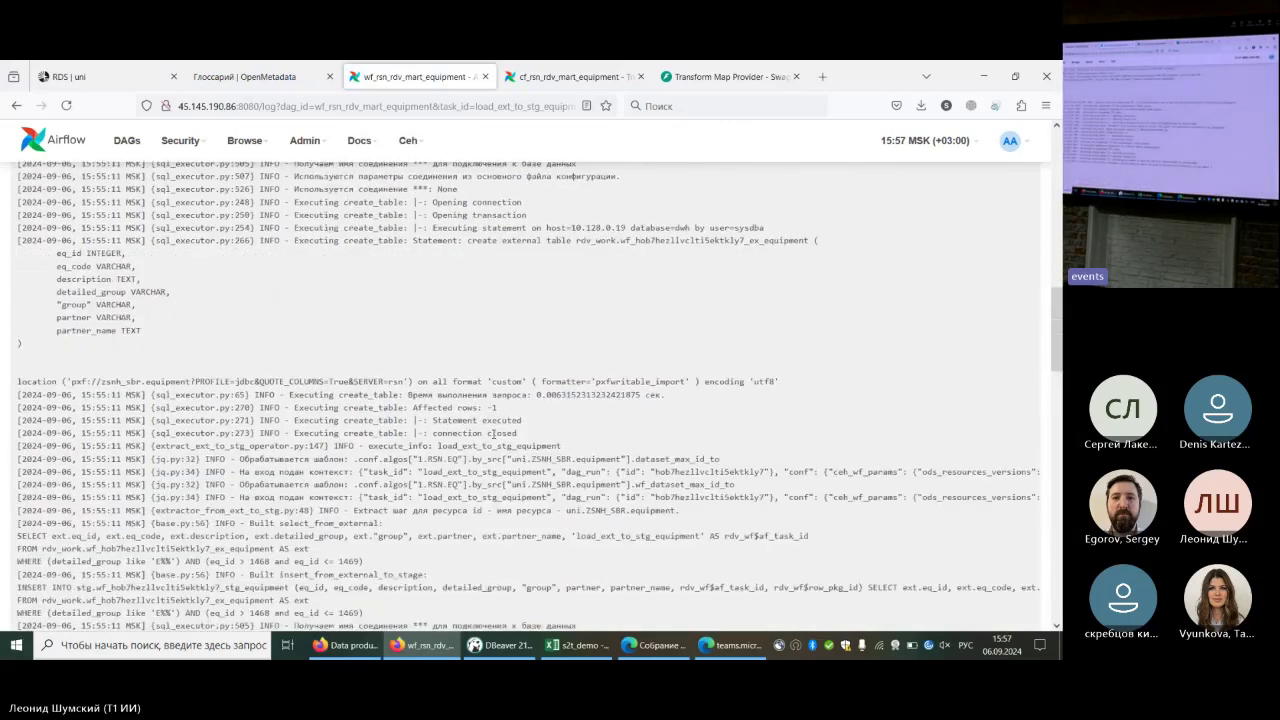
scroll(494, 437, "up", 2)
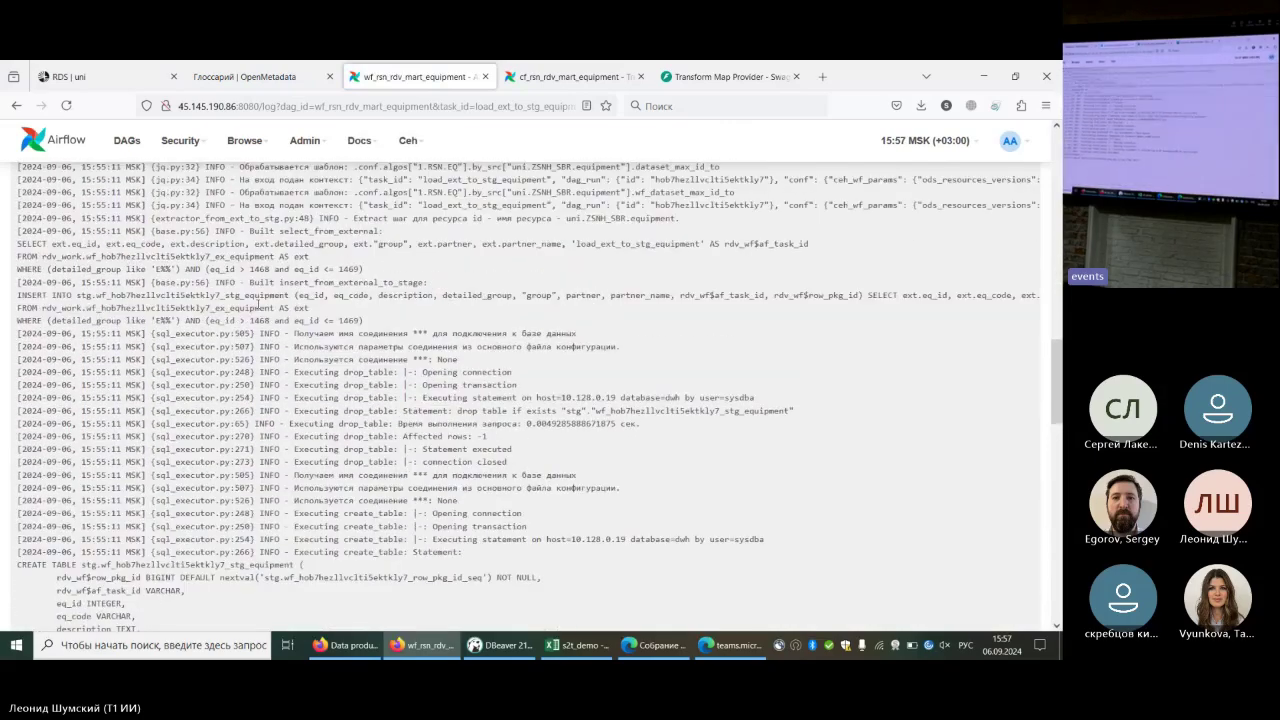
mouse_move(18, 333)
left_mouse_down()
mouse_move(250, 336)
mouse_move(85, 360)
mouse_move(18, 320)
left_mouse_up()
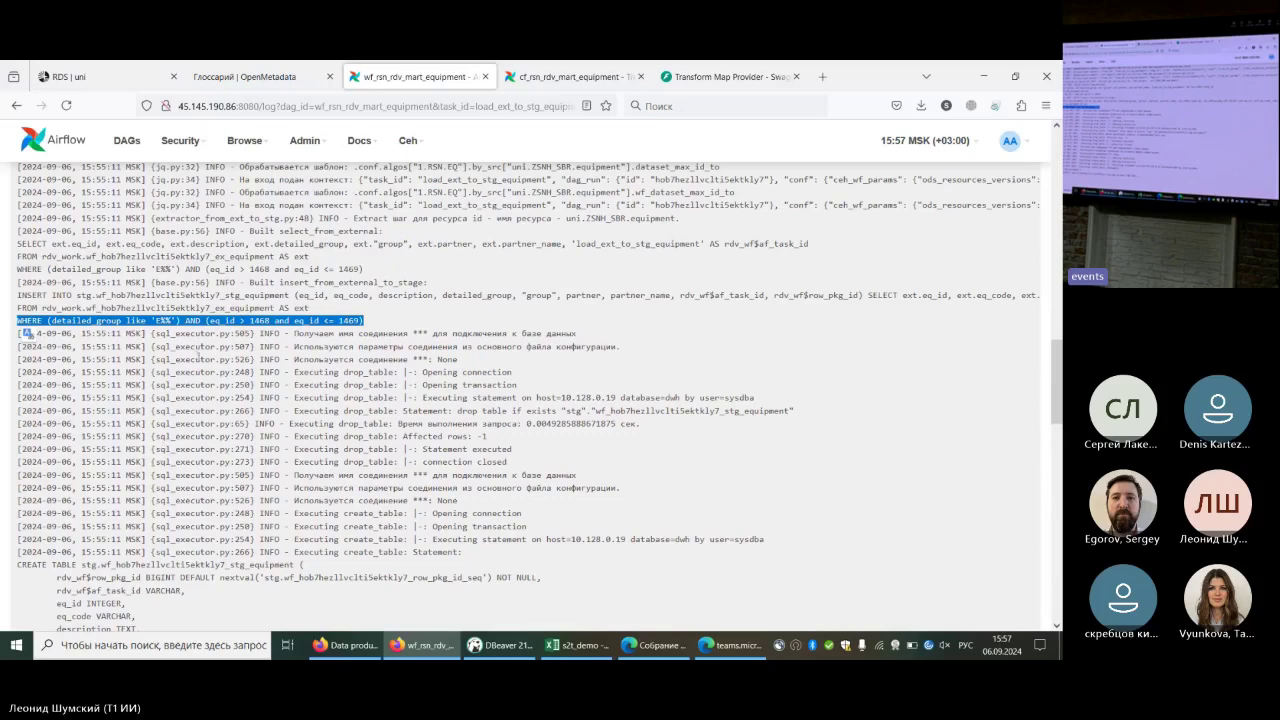
left_click(27, 334)
left_click_drag(180, 320, 17, 320)
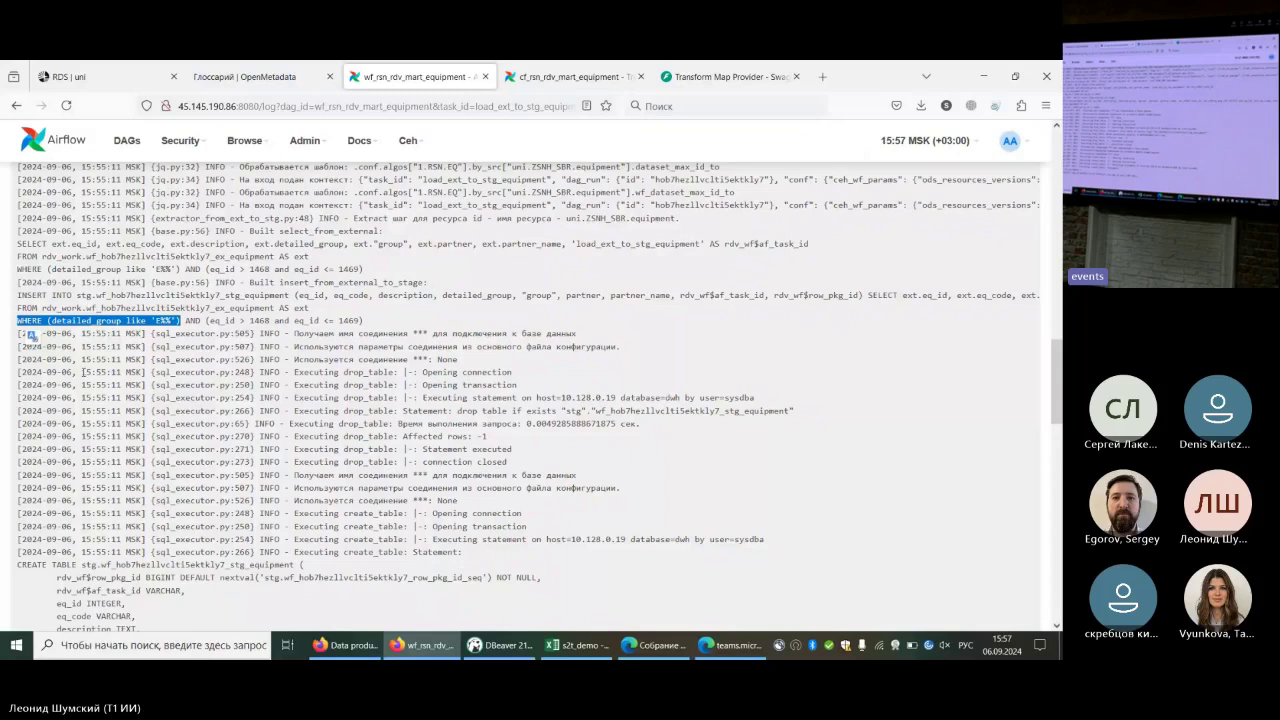
left_click_drag(289, 334, 18, 334)
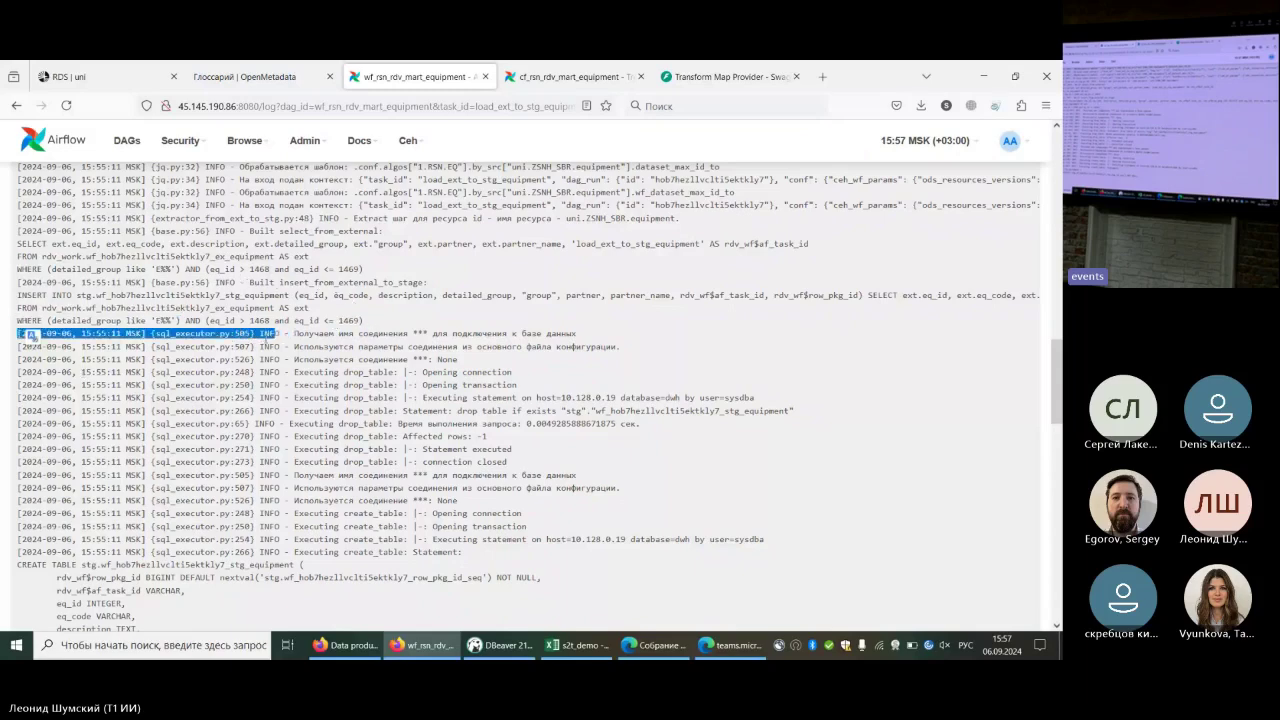
left_click_drag(364, 320, 206, 320)
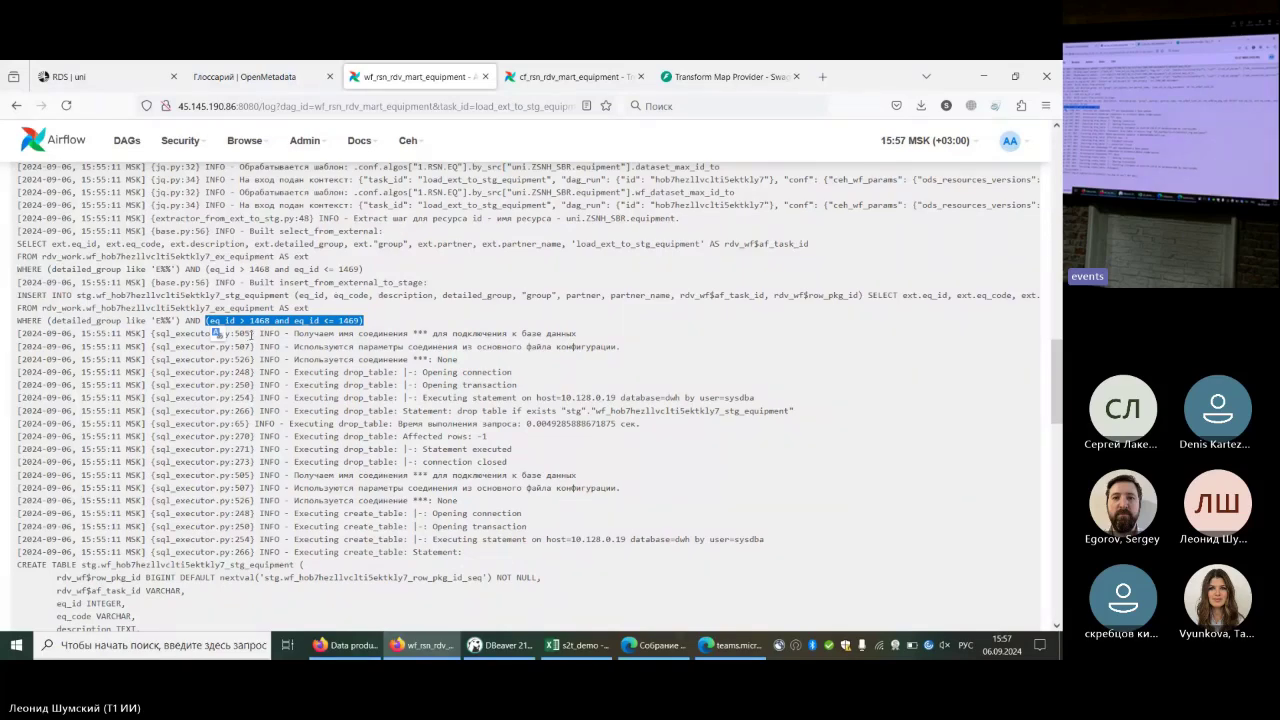
left_click_drag(359, 320, 207, 320)
Go back to the DAG's graph view and review the tasks from load_ext_to_stg_equipment through extract_to_pre_delta_mart_equipment
scroll(326, 312, "up", 20)
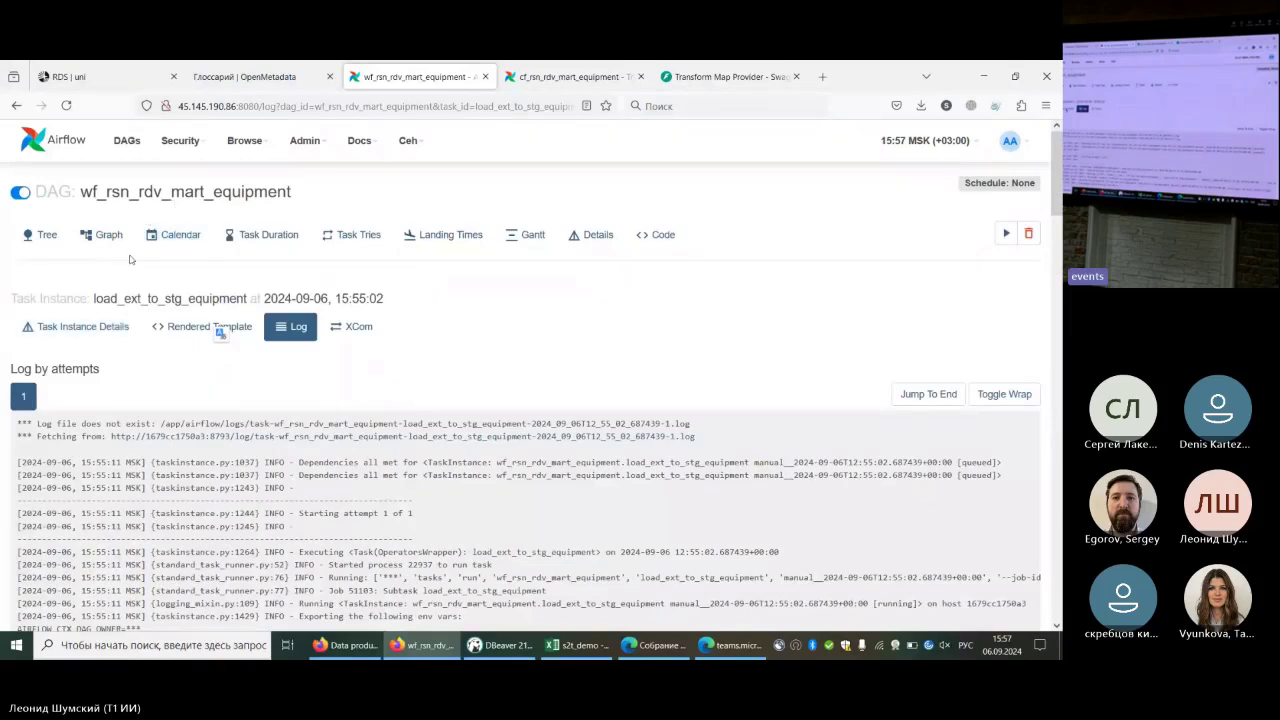
left_click(110, 236)
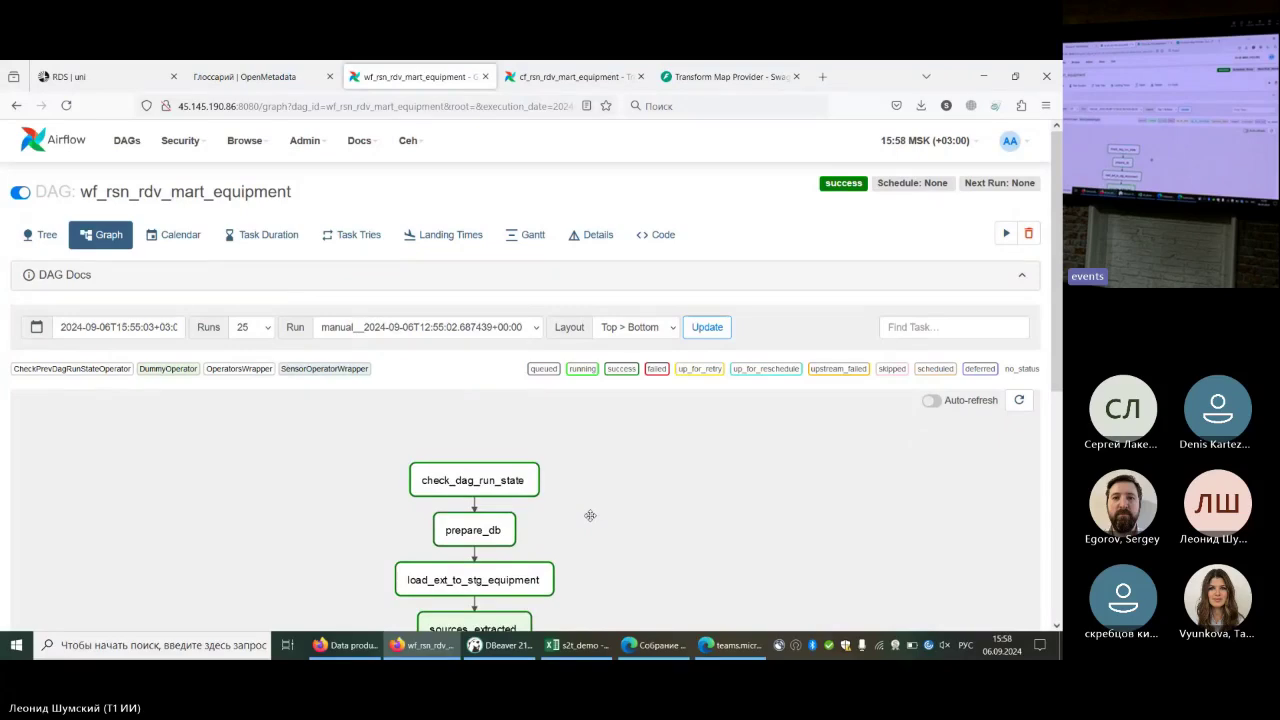
scroll(600, 490, "down", 3)
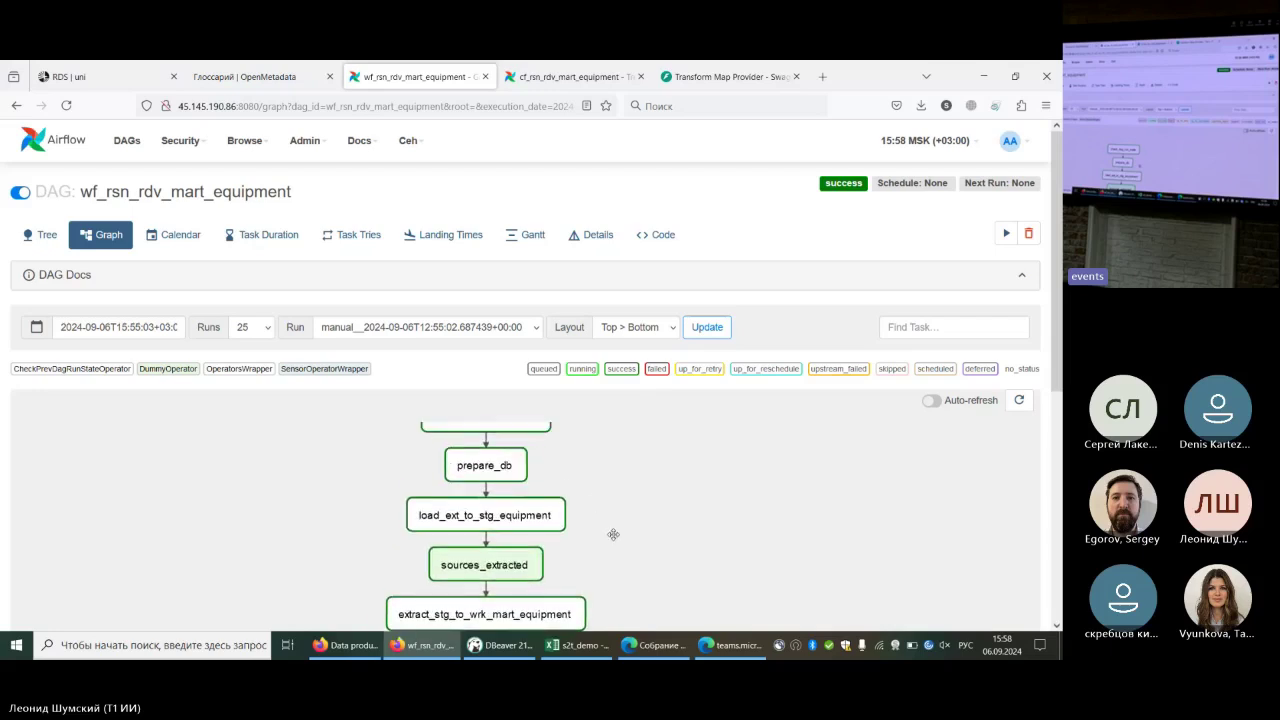
scroll(604, 511, "down", 3)
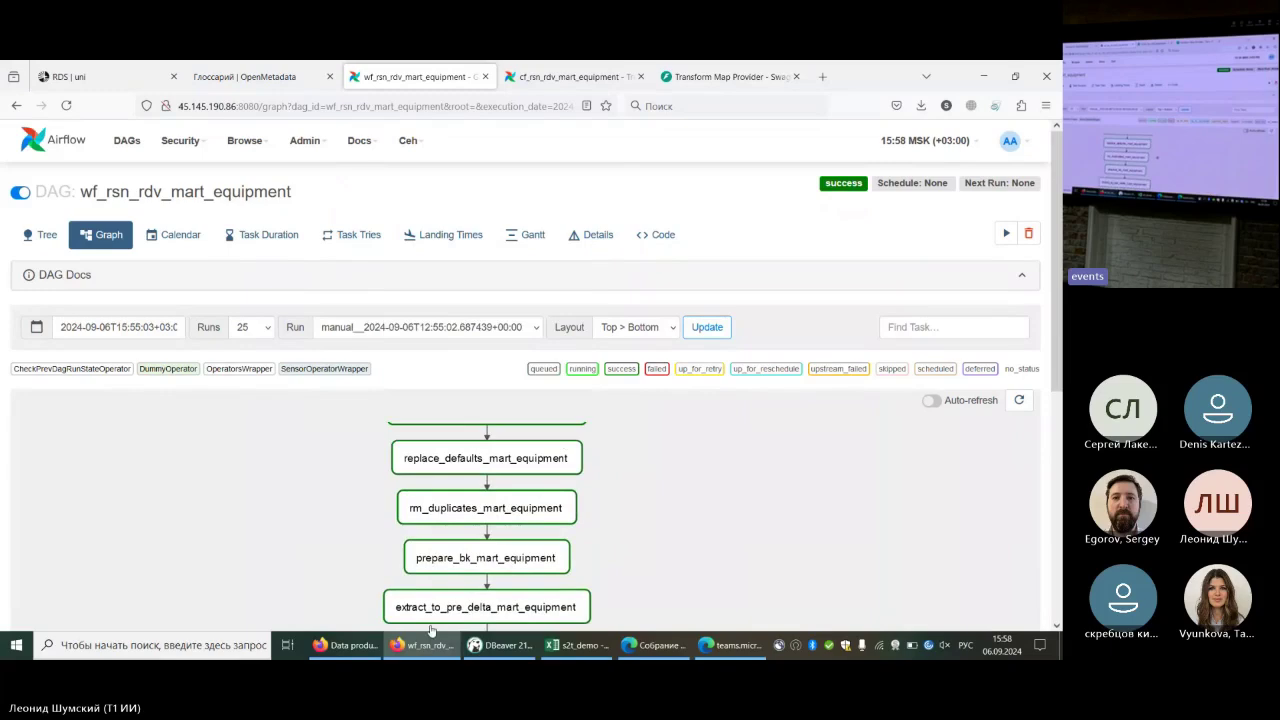
Switch to the s2t_demo workbook in Excel and examine the is_hash_src_fields column on the S2T sheet
left_click(577, 645)
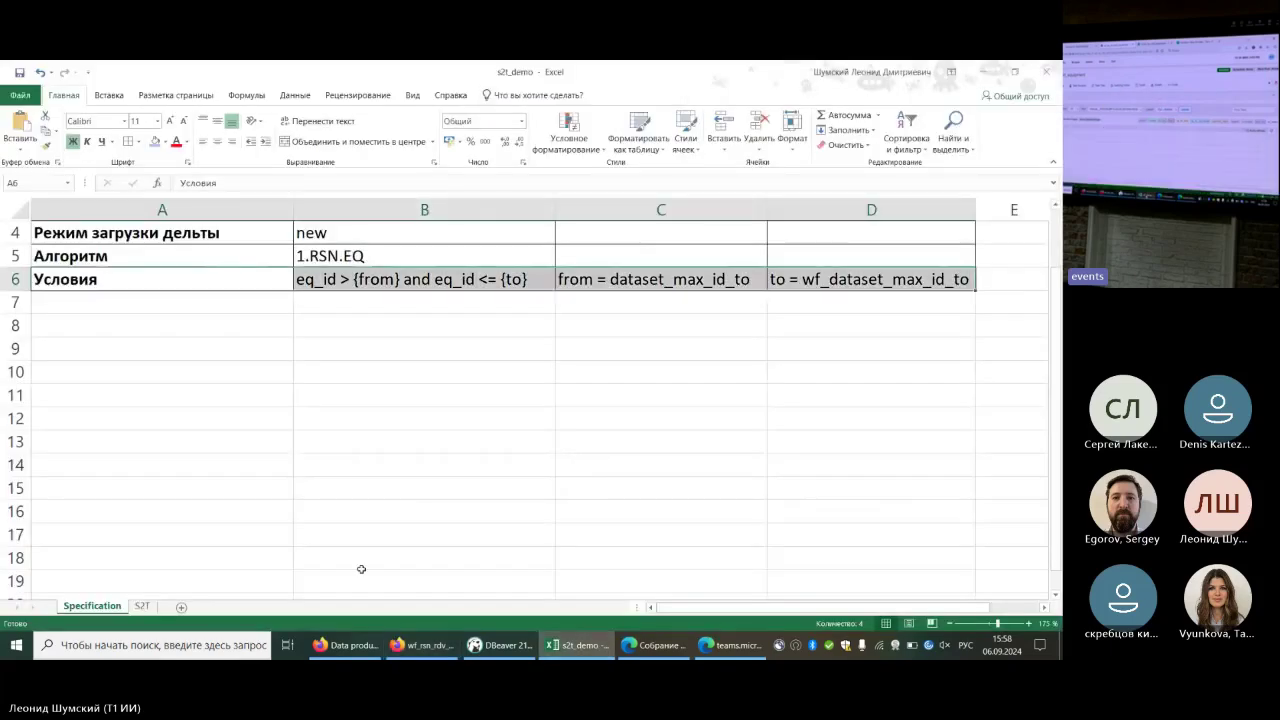
left_click(142, 606)
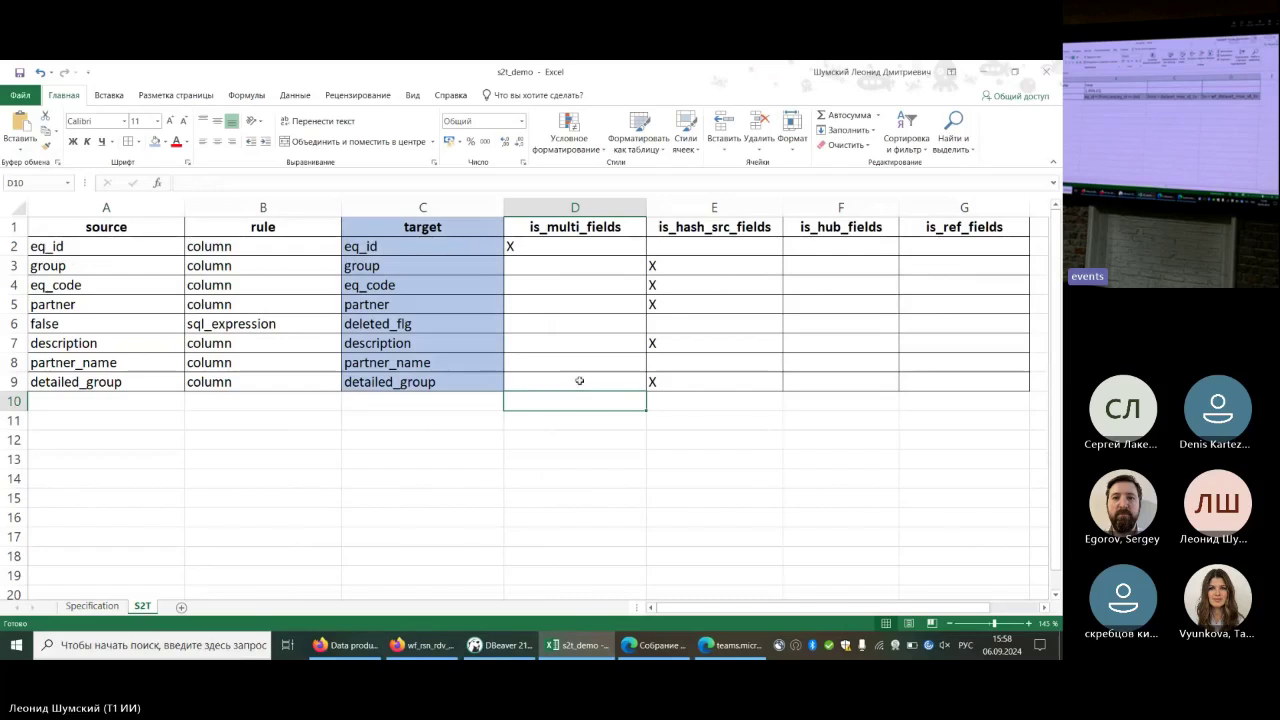
left_click(705, 208)
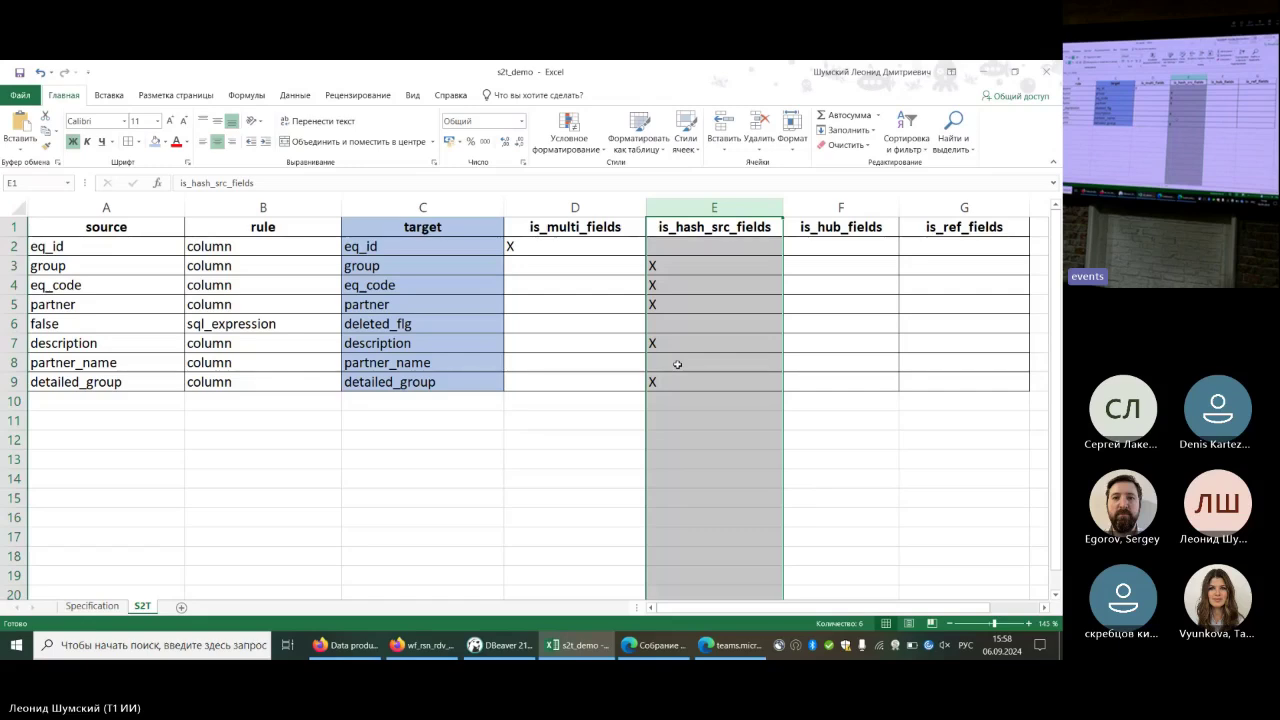
left_click(683, 266)
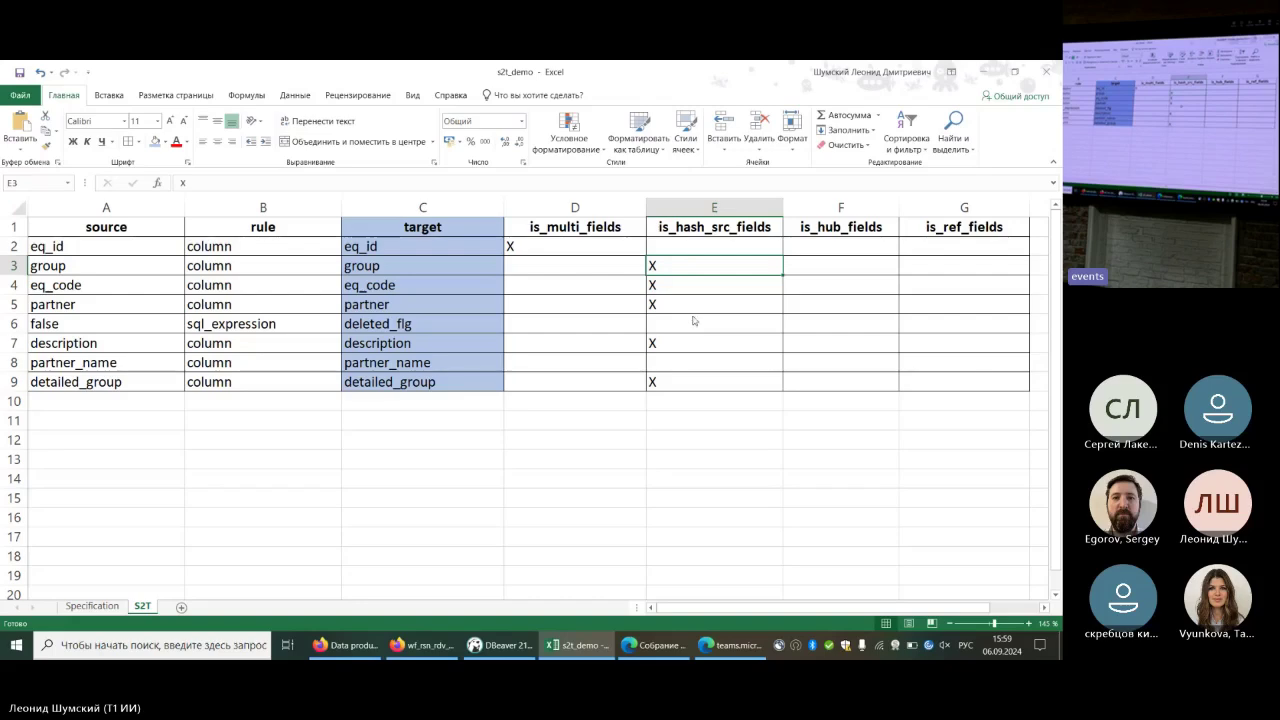
Return to the Airflow graph and examine the transaction tasks from begin_transaction through lock_ceh_resources to start_loading_business_data
key("alt+Tab")
scroll(689, 486, "down", 1)
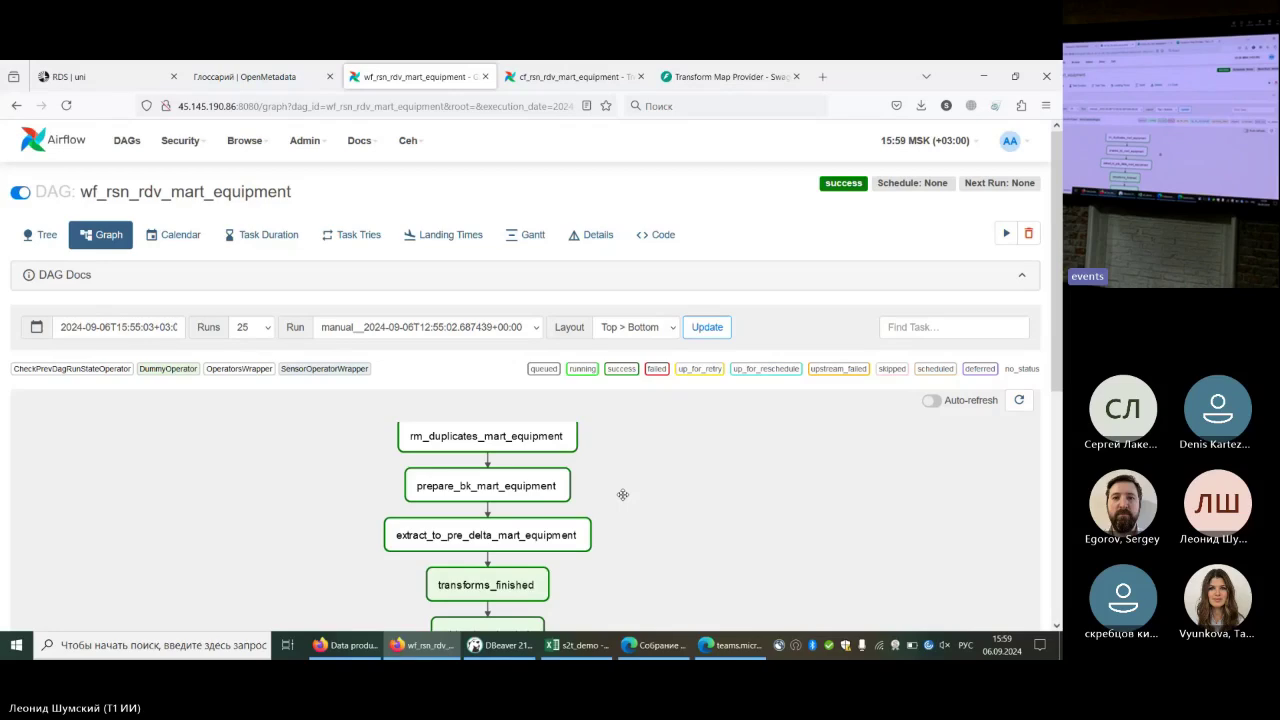
scroll(640, 500, "down", 5)
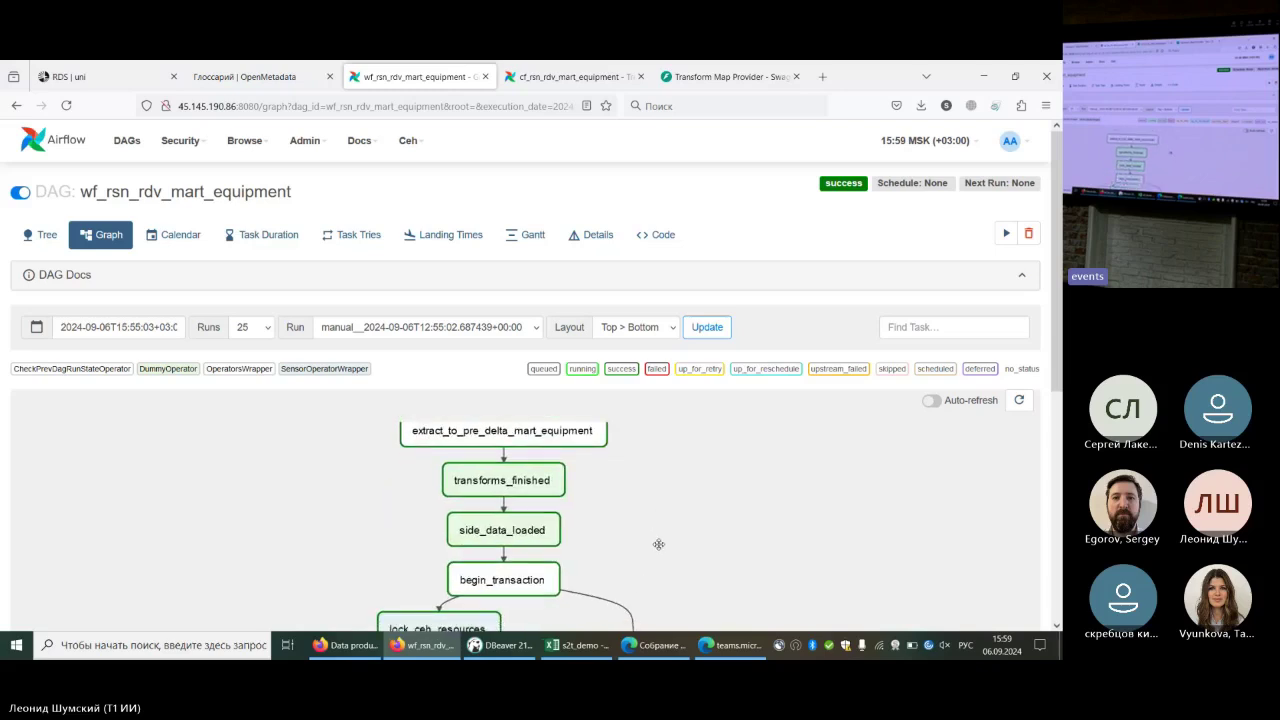
mouse_move(506, 474)
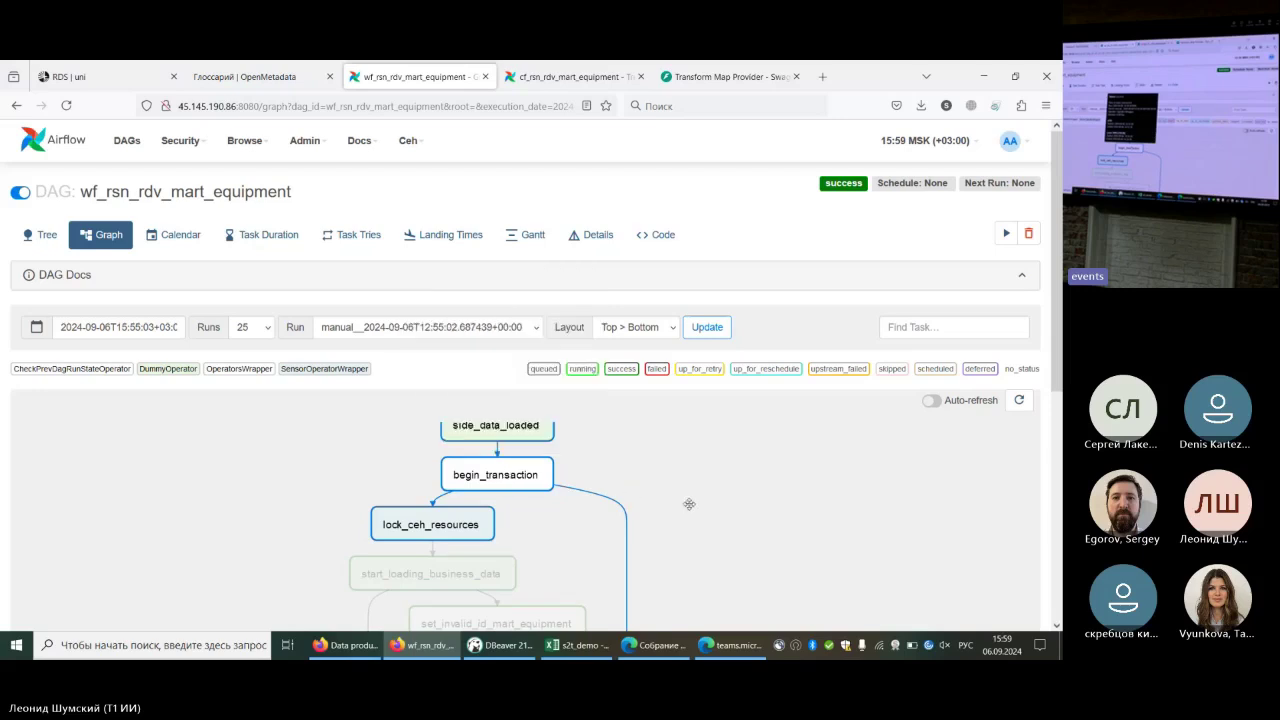
left_click_drag(723, 551, 743, 451)
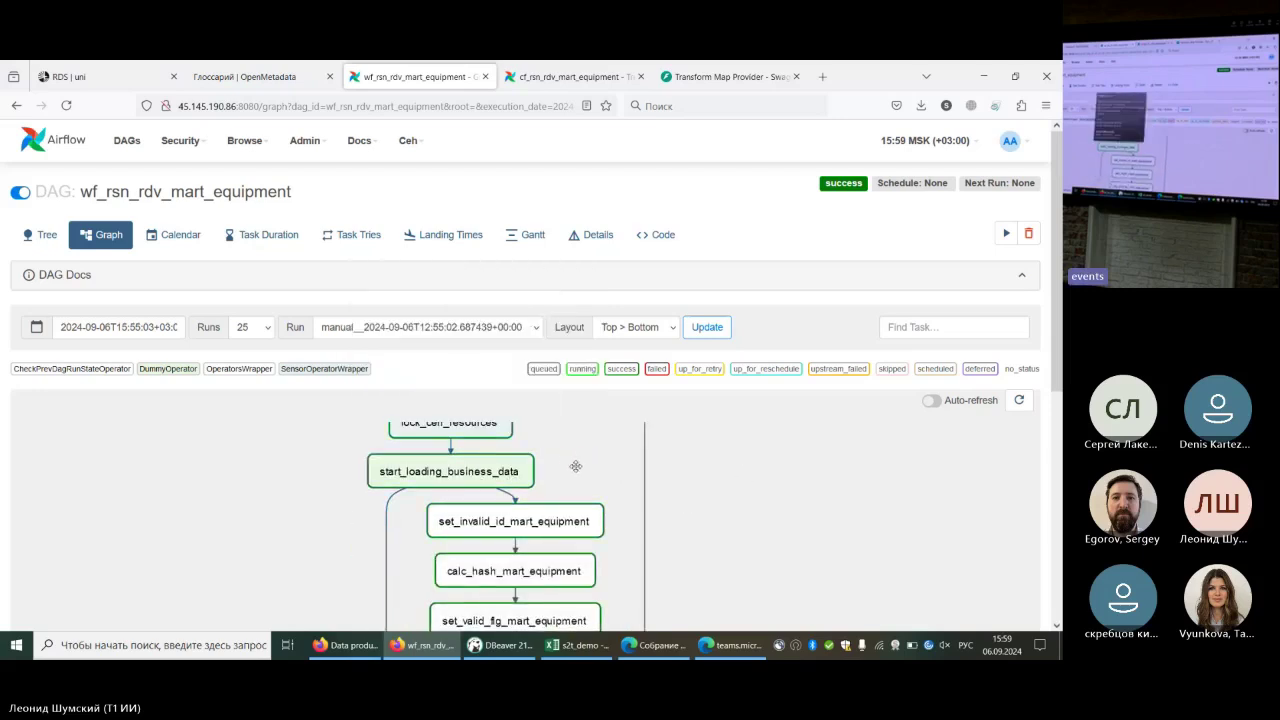
left_click_drag(569, 457, 580, 485)
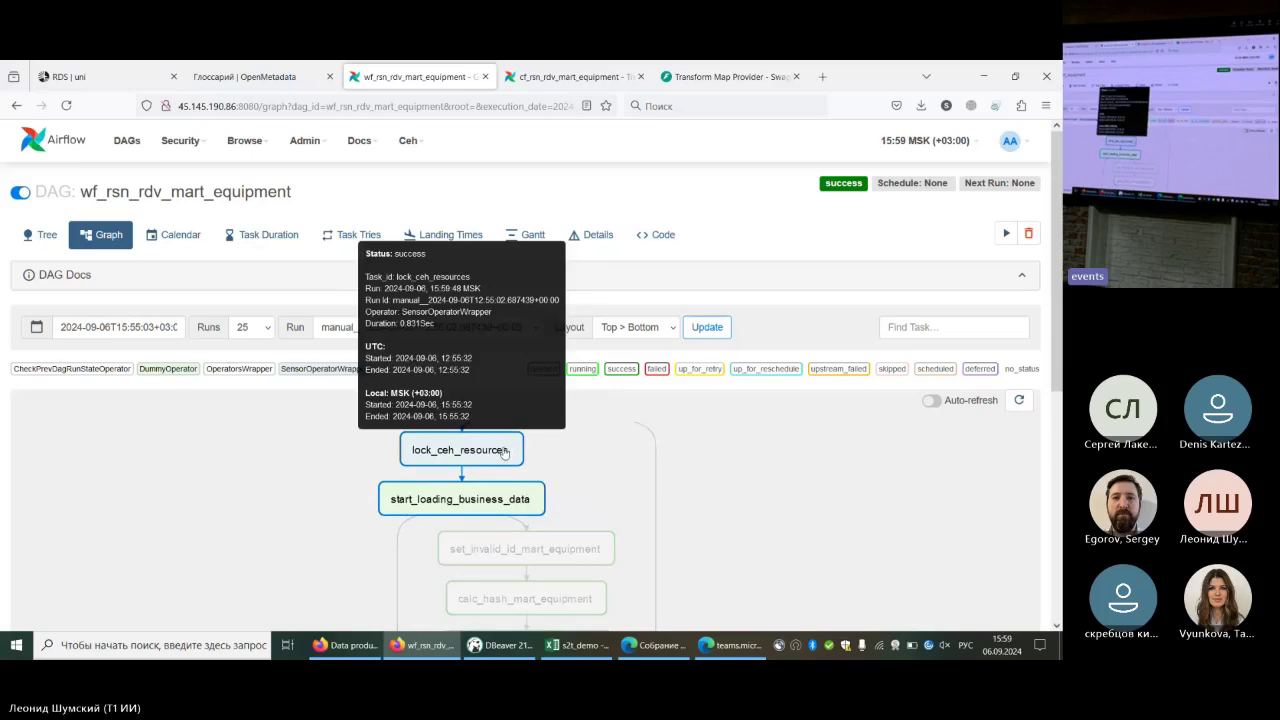
scroll(334, 500, "down", 1)
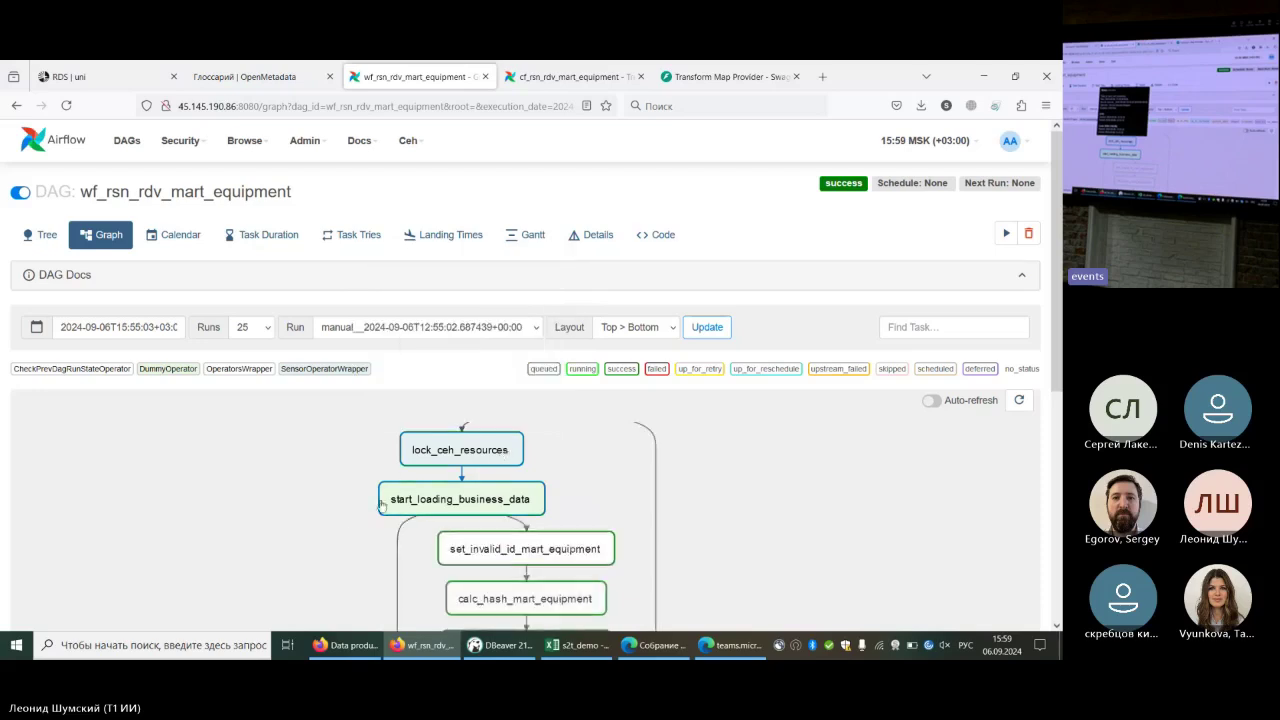
Review the business data loading tasks in the graph from set_invalid_id_mart_equipment through reg_delta_mart_equipment to loading_finished
scroll(319, 487, "down", 2)
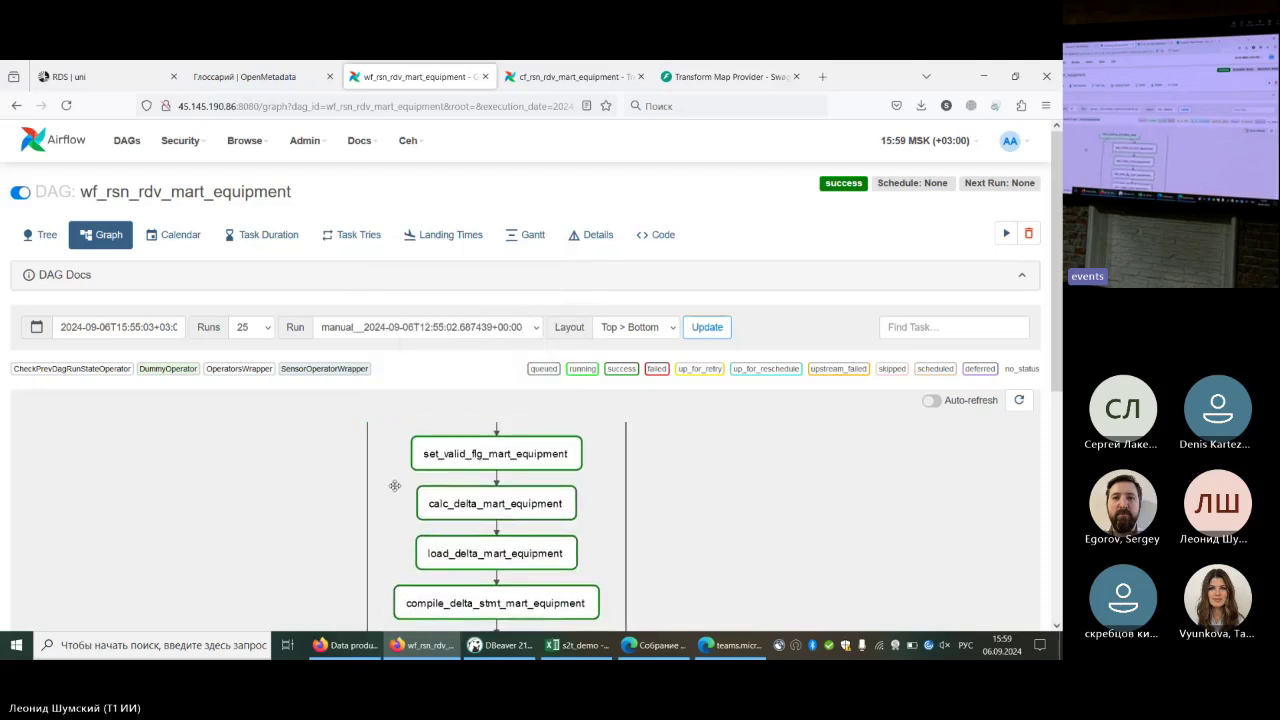
scroll(700, 491, "up", 1)
scroll(705, 451, "up", 1)
scroll(596, 563, "down", 3)
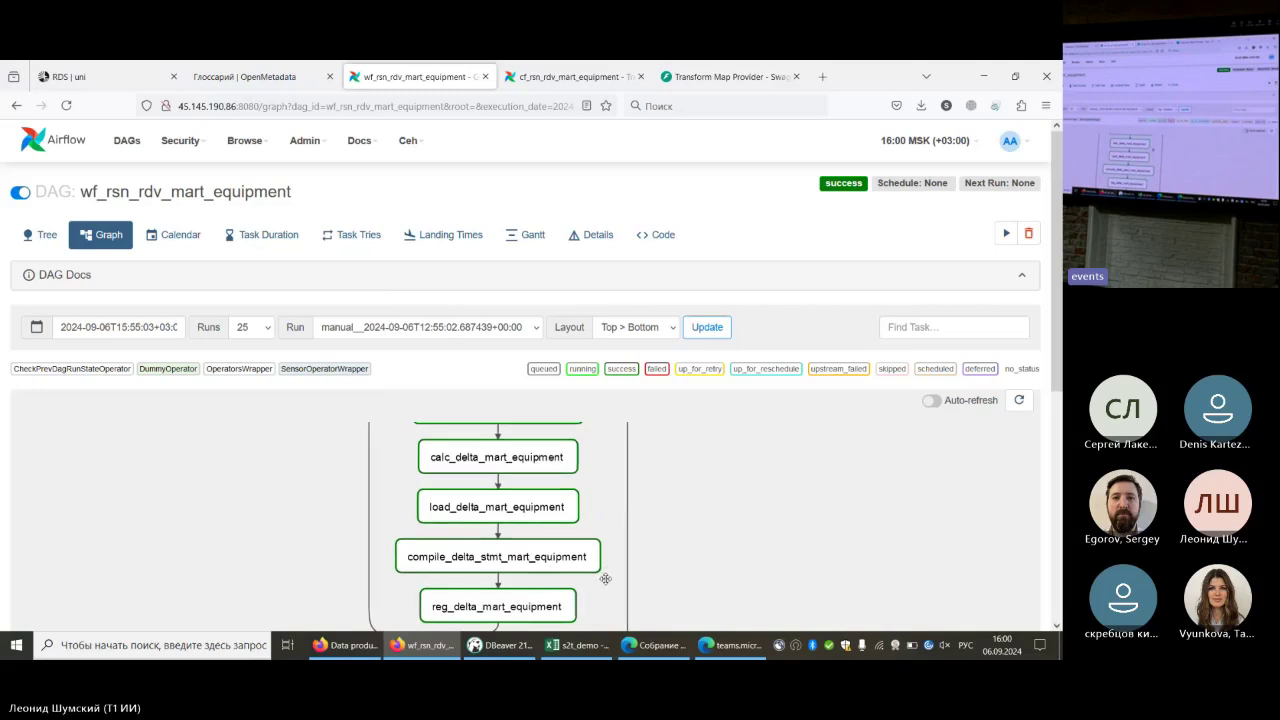
scroll(600, 530, "down", 2)
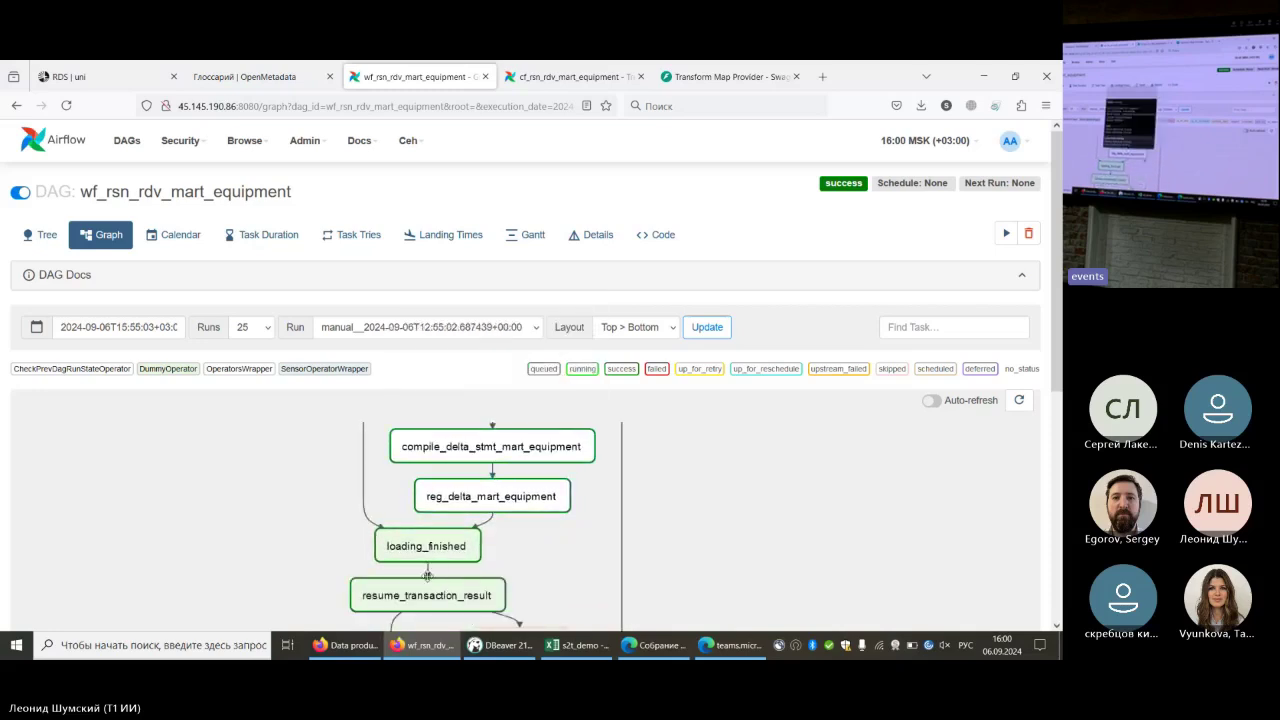
mouse_move(446, 560)
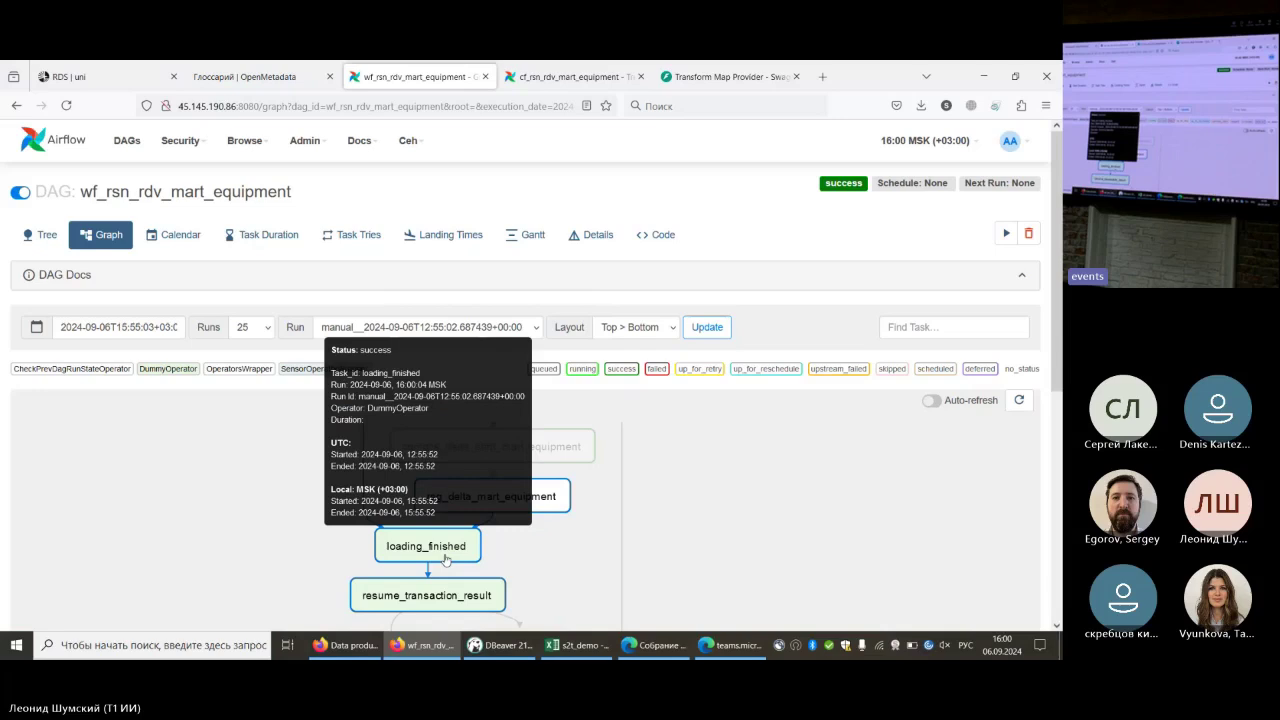
Examine the closing transaction tasks from resume_transaction_result through commit_transaction and rollback_transaction to finish
left_click_drag(553, 534, 531, 434)
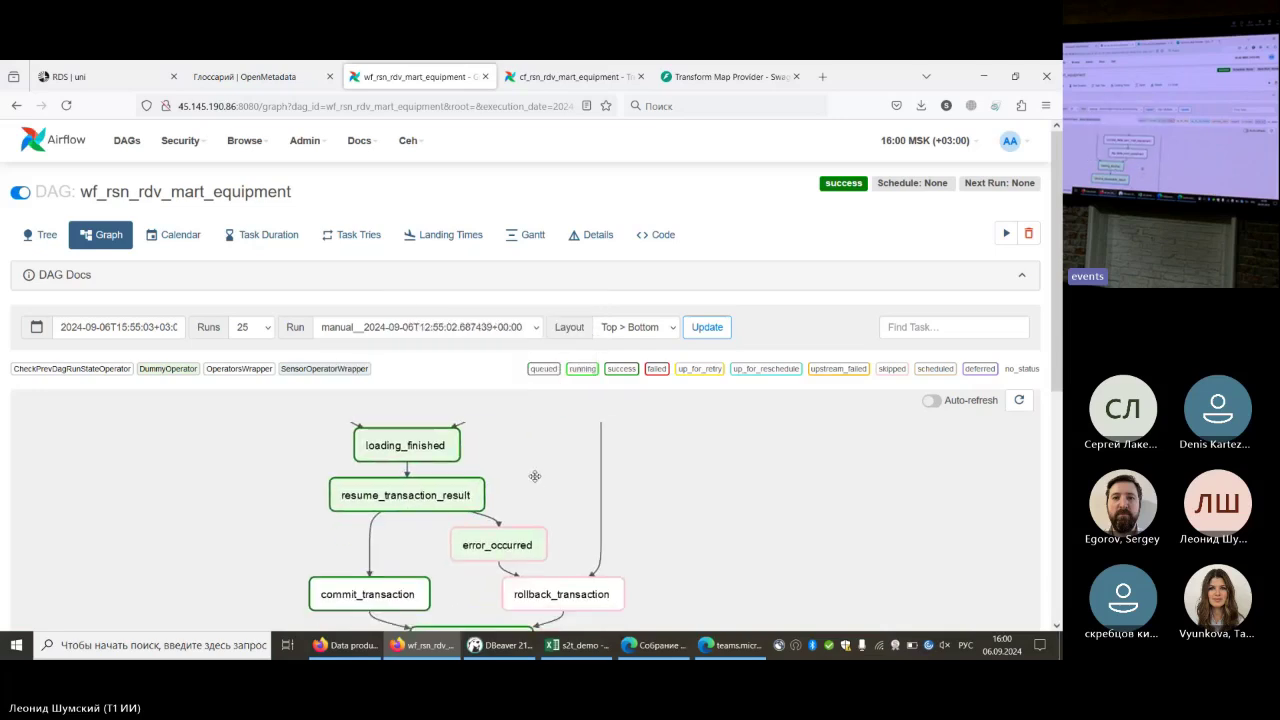
left_click_drag(560, 506, 556, 465)
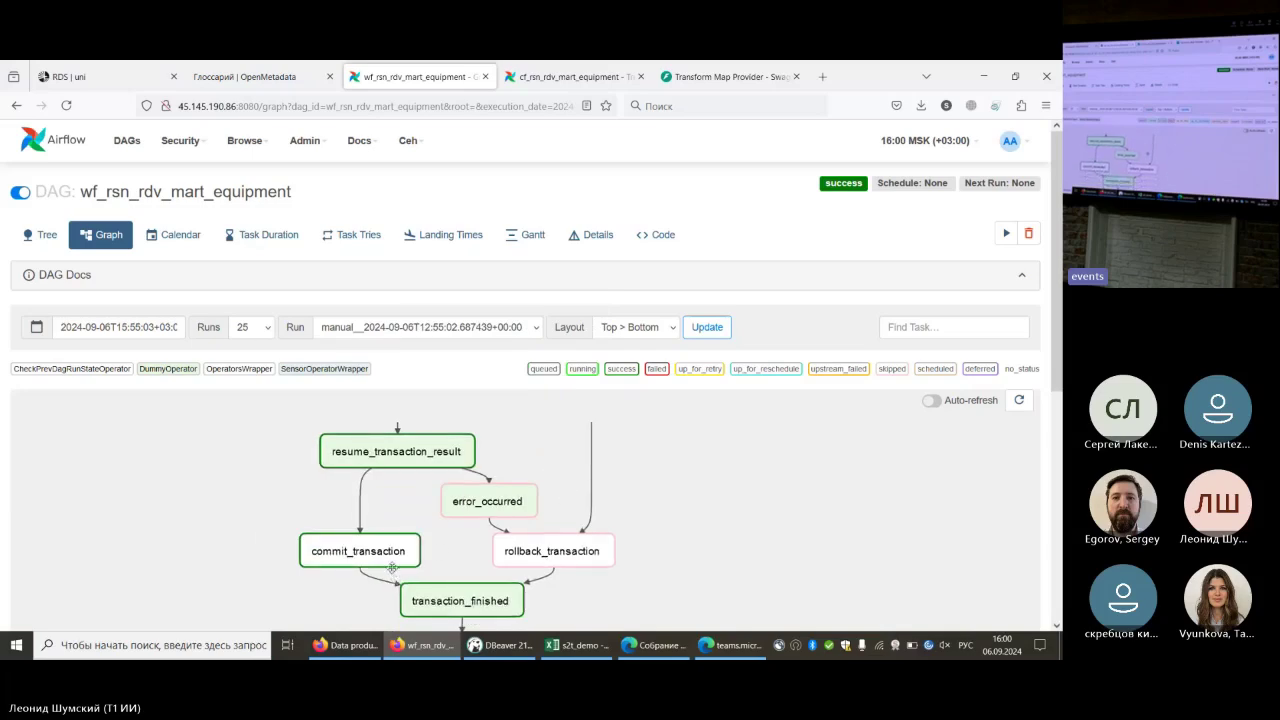
mouse_move(392, 566)
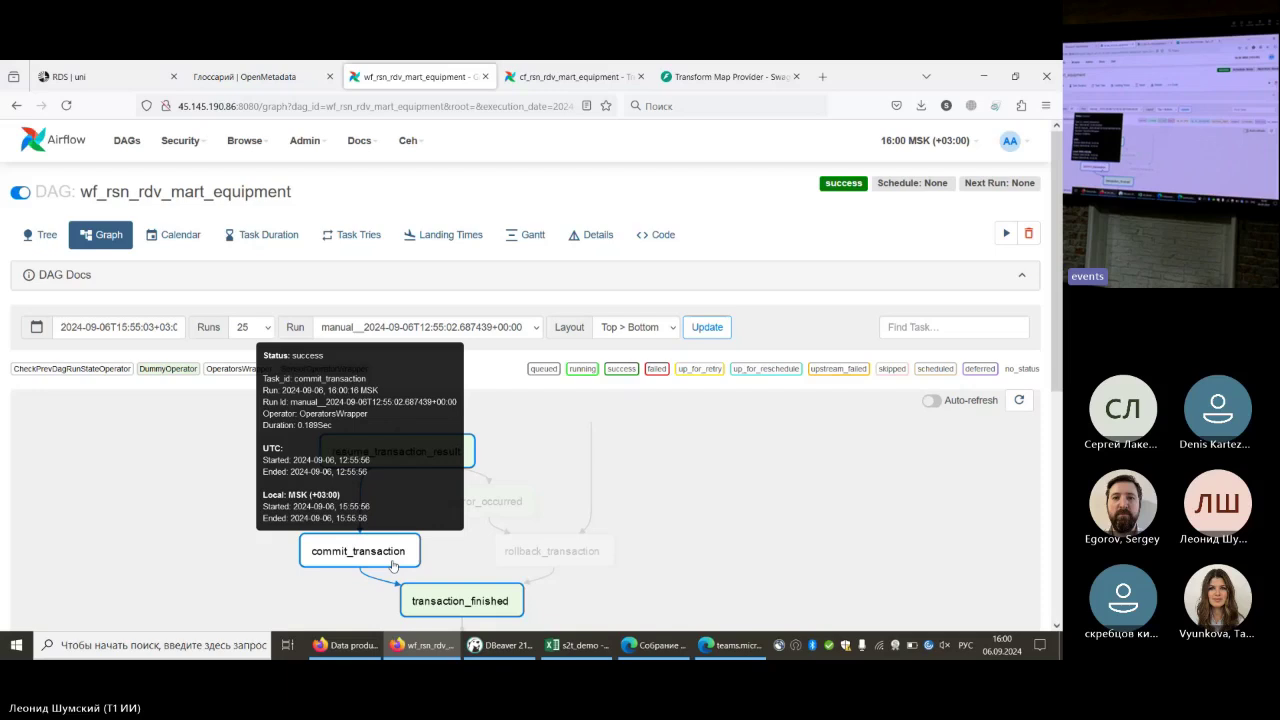
left_click_drag(666, 497, 671, 440)
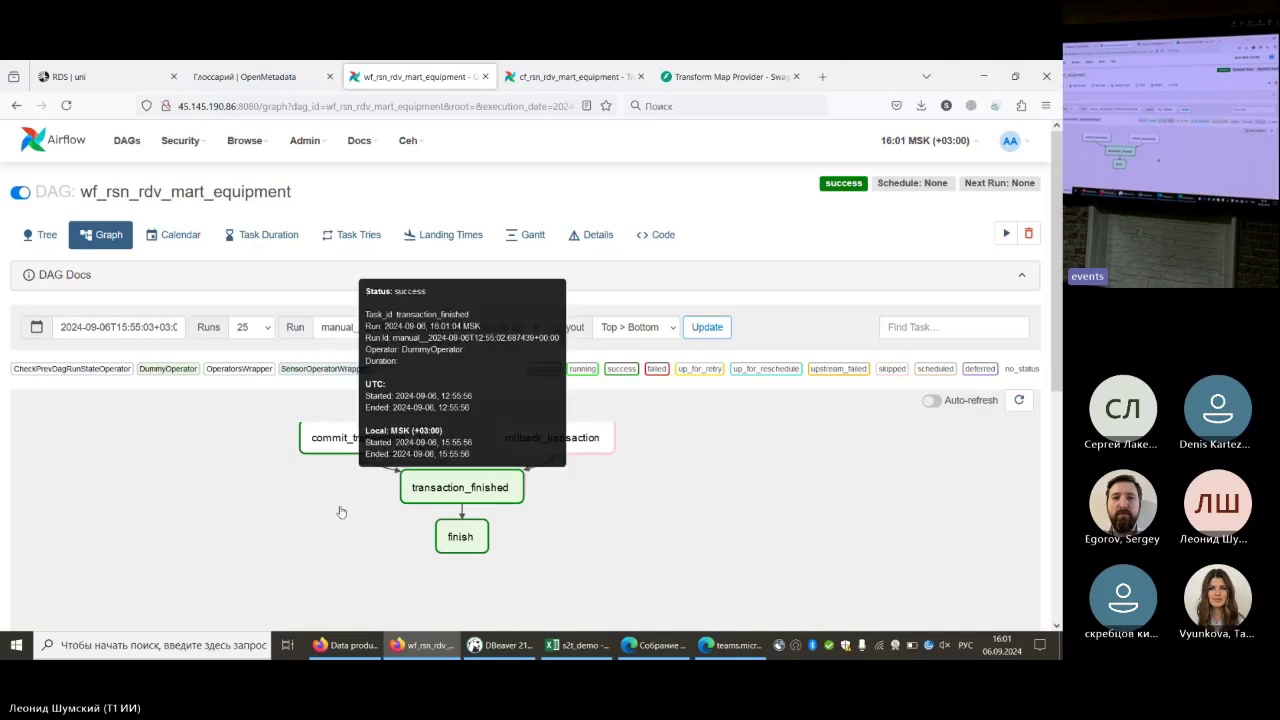
Switch to DBeaver and rerun the query for the maximum eq_id in rdv.mart_equipment in the dwh script
left_click(502, 645)
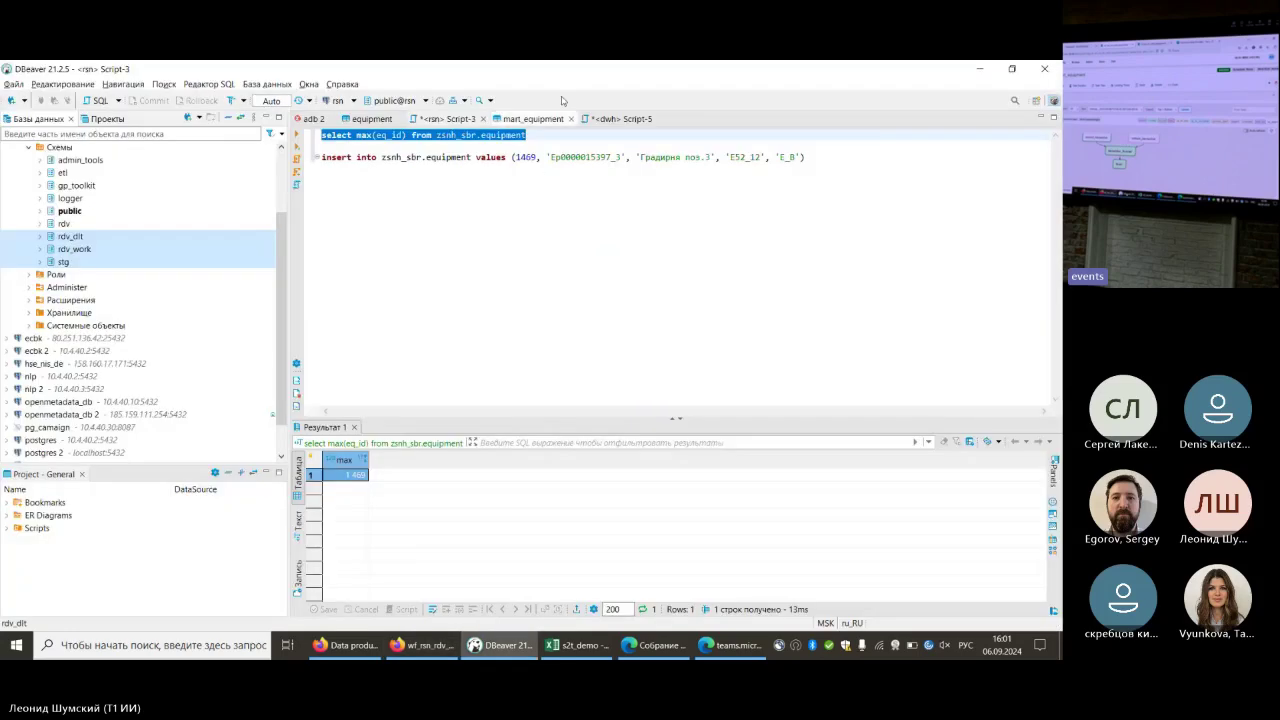
left_click(620, 118)
left_click_drag(534, 177, 280, 177)
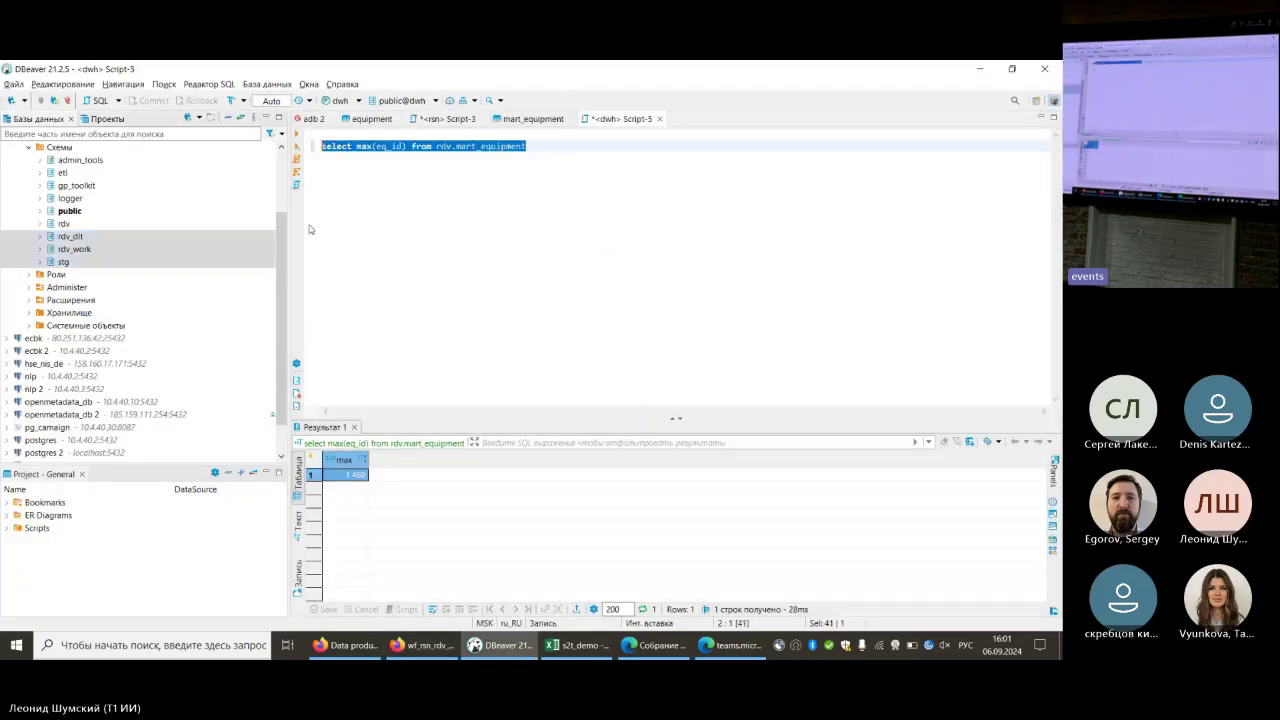
left_click(297, 134)
left_click(360, 476)
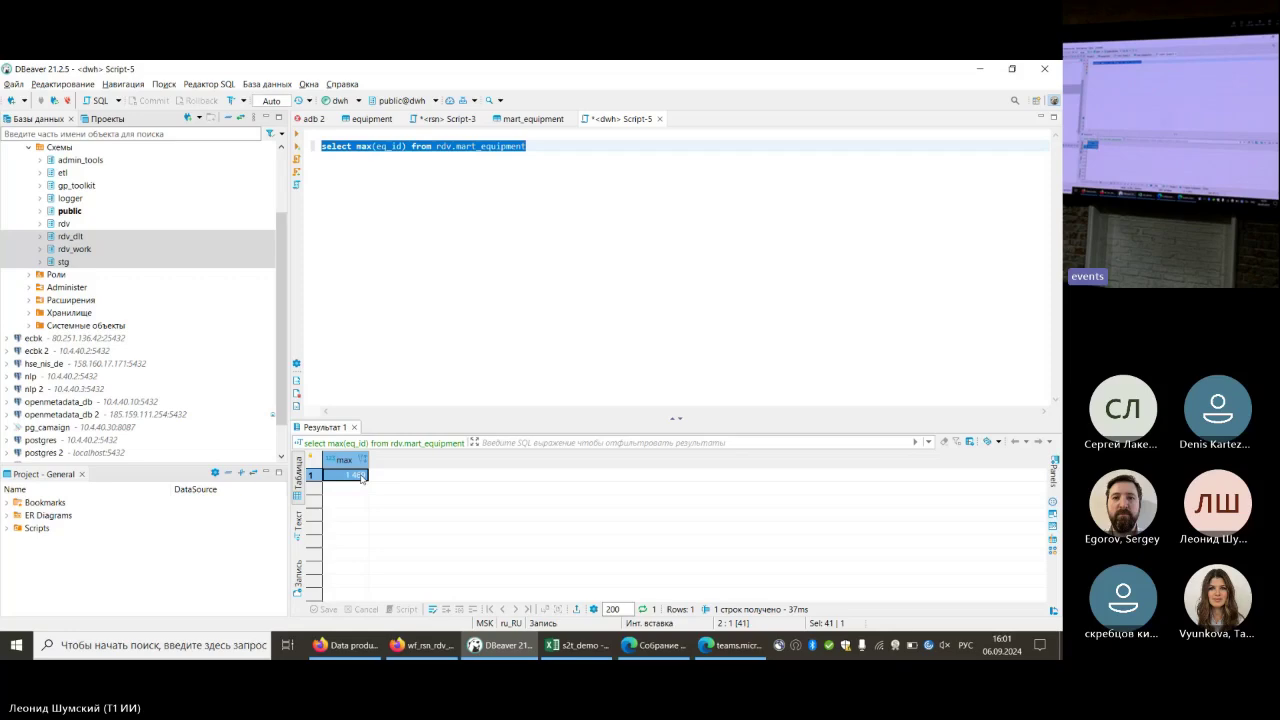
Return to the browser and view the RDS Uni resource list and the OpenMetadata glossary term for equipment loading
key("alt+Tab")
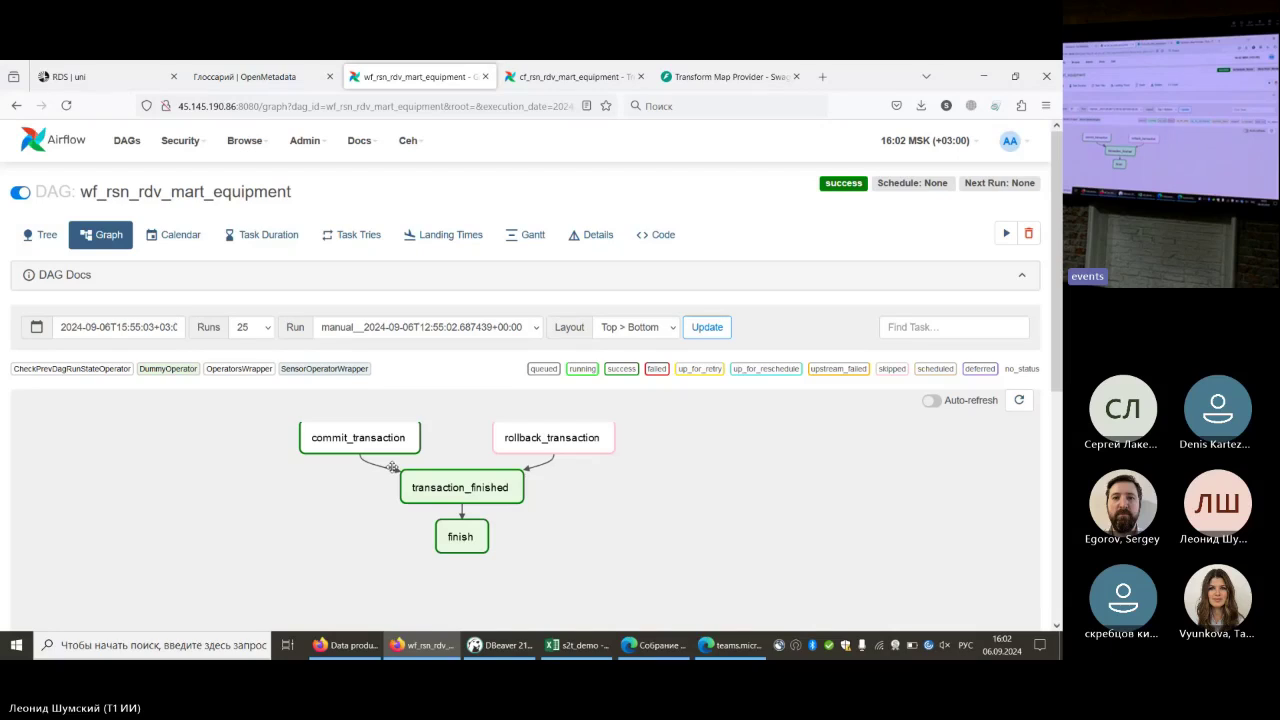
left_click(100, 76)
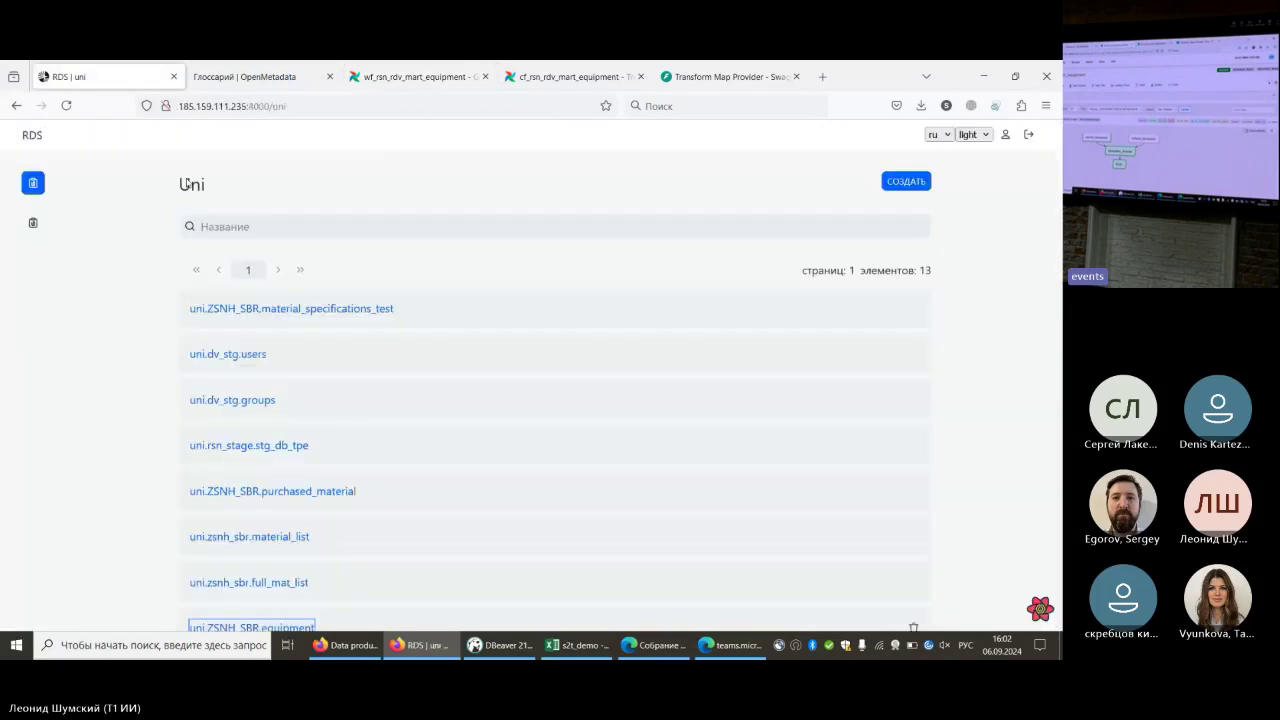
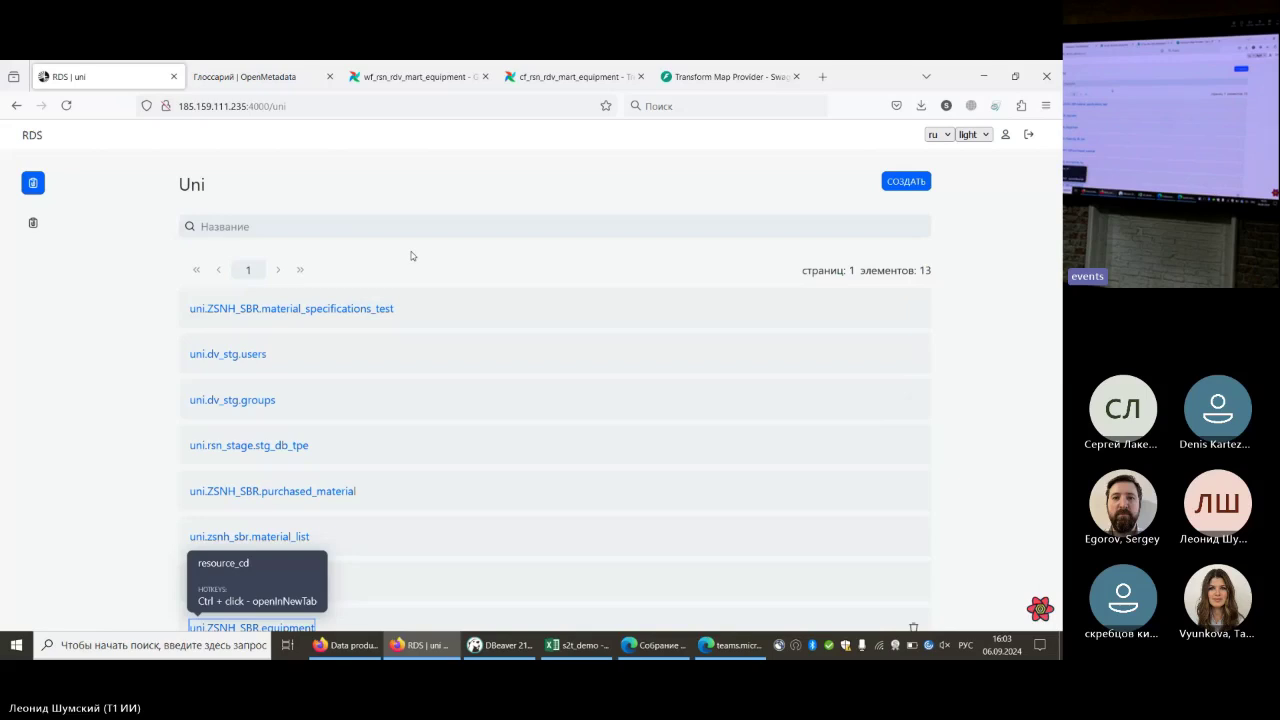
left_click(270, 66)
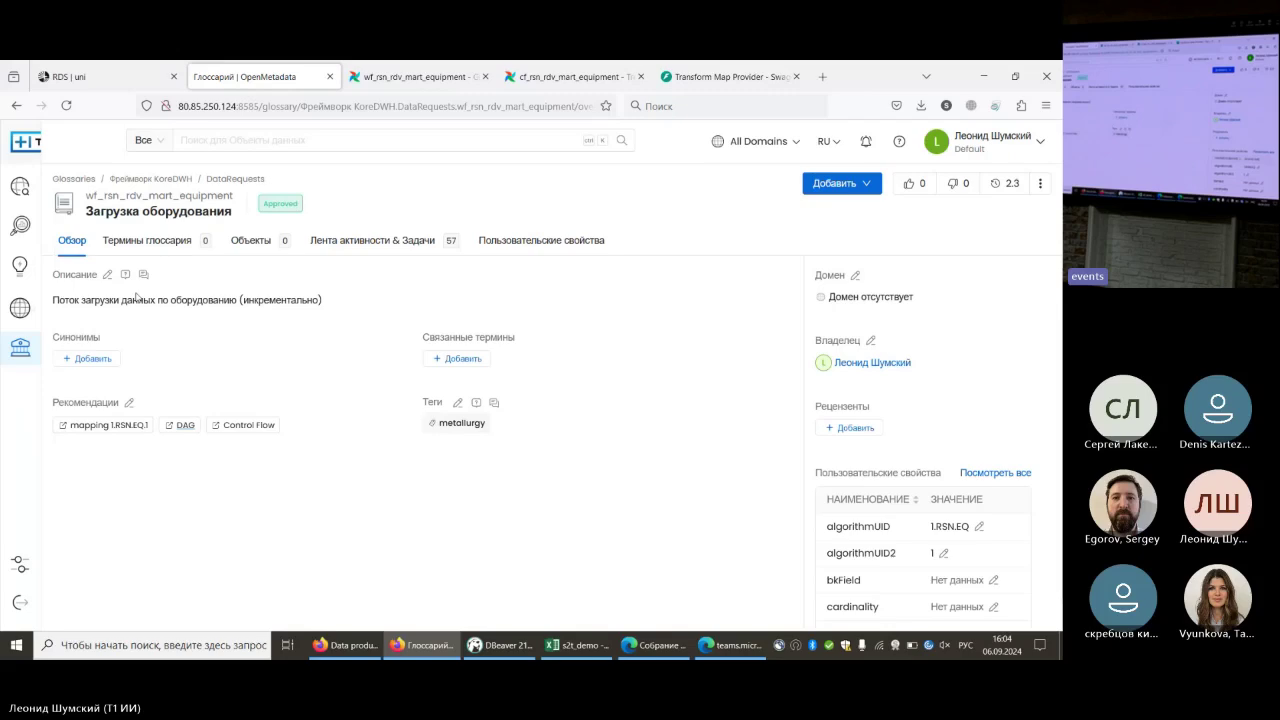
Open the OpenMetadata settings, view the Team & User Management section and return to the settings overview
left_click(100, 562)
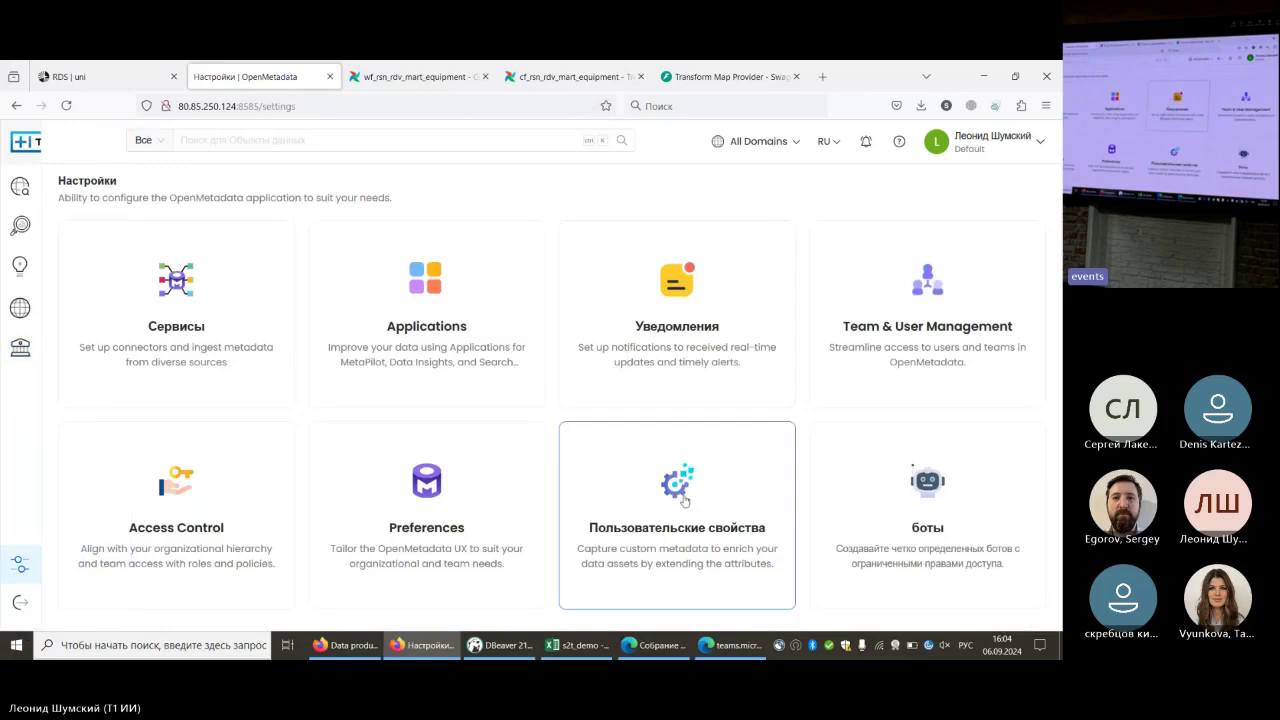
left_click(932, 322)
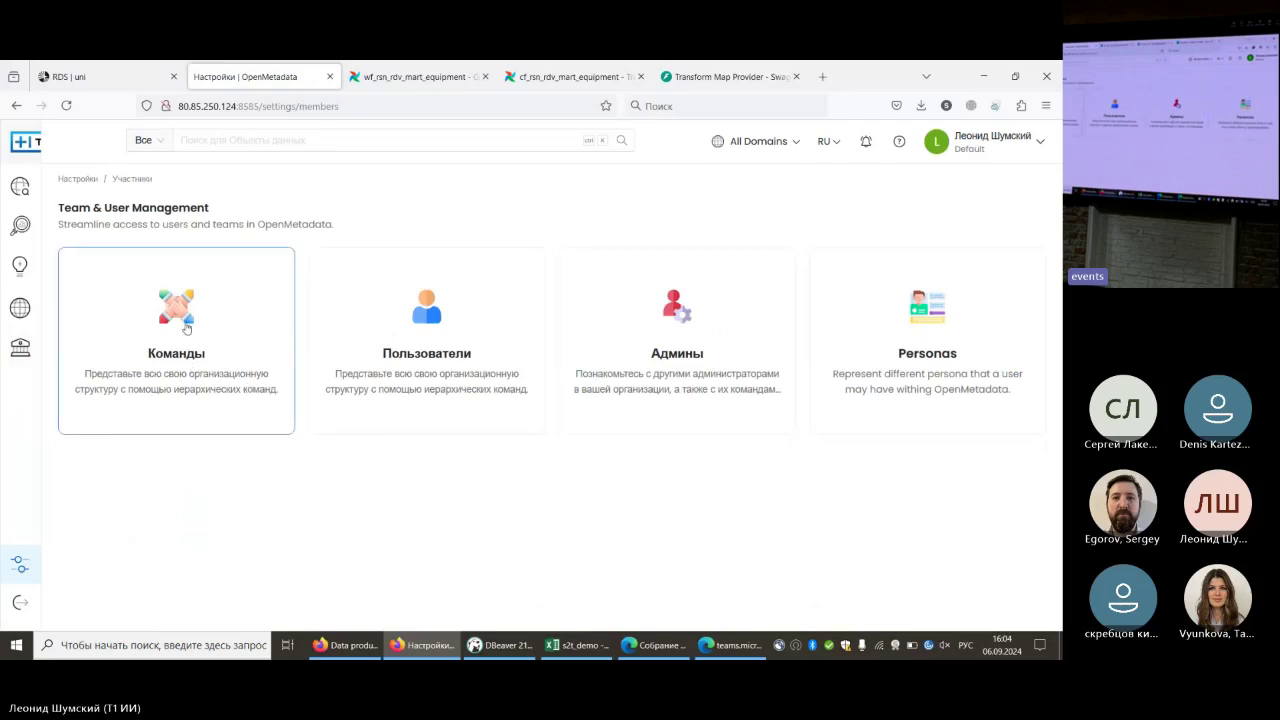
mouse_move(62, 565)
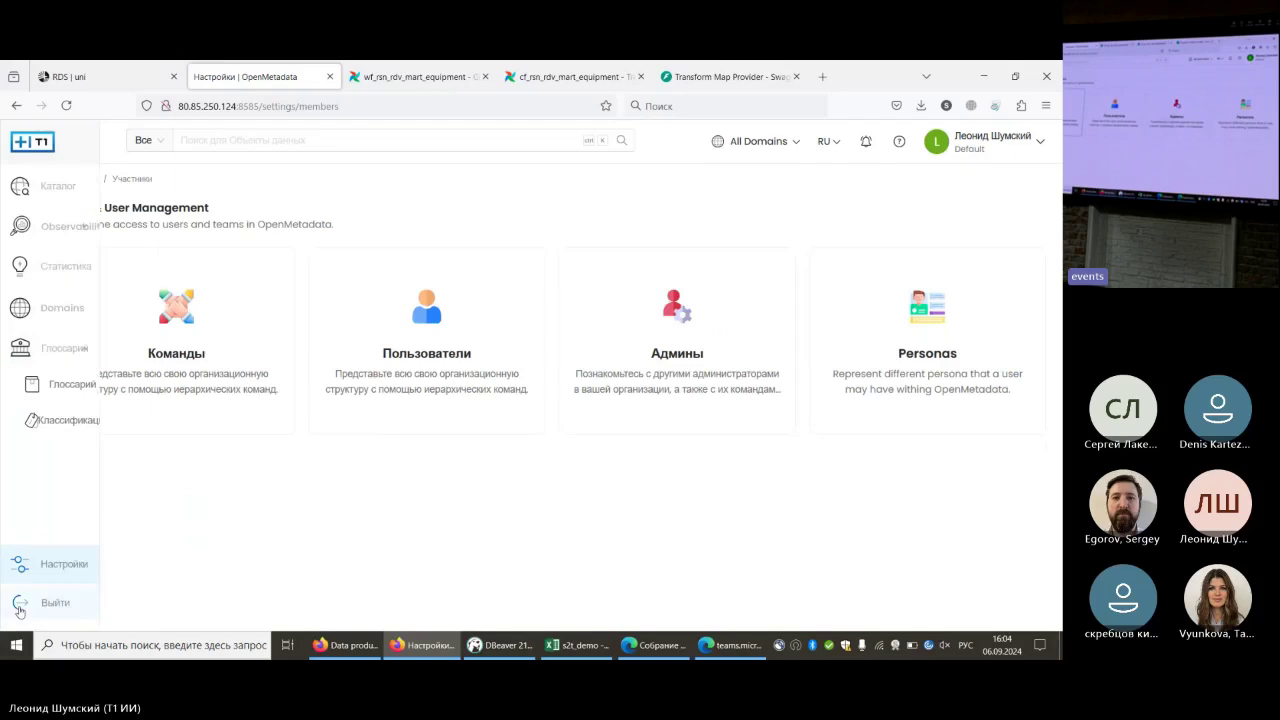
left_click(64, 565)
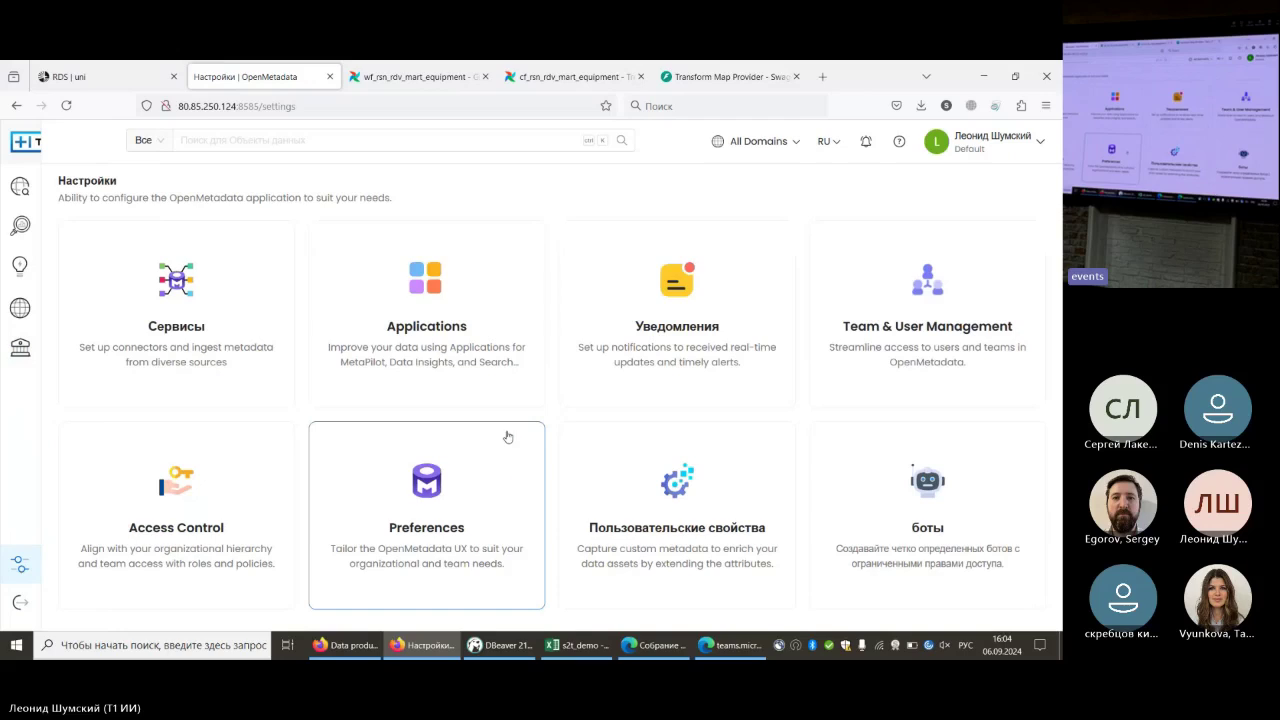
Open the access control policies and start a new policy, going to the resource settings of its rule
left_click(162, 552)
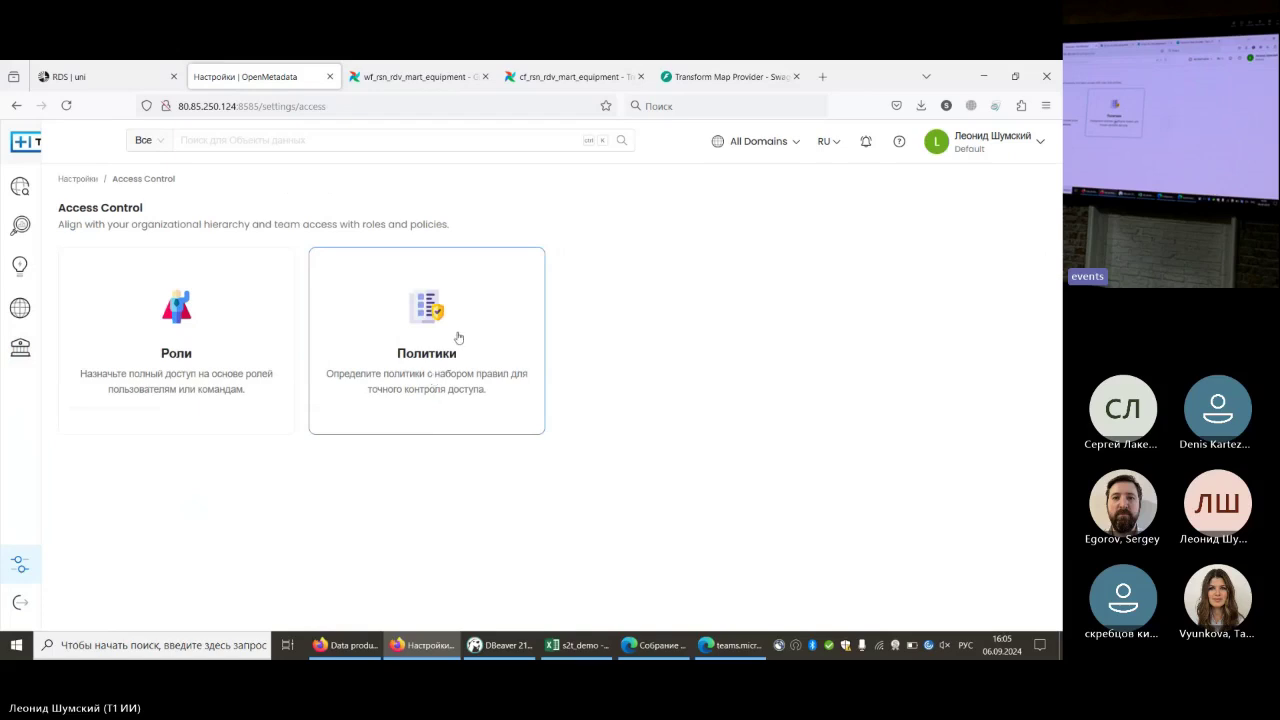
left_click(459, 339)
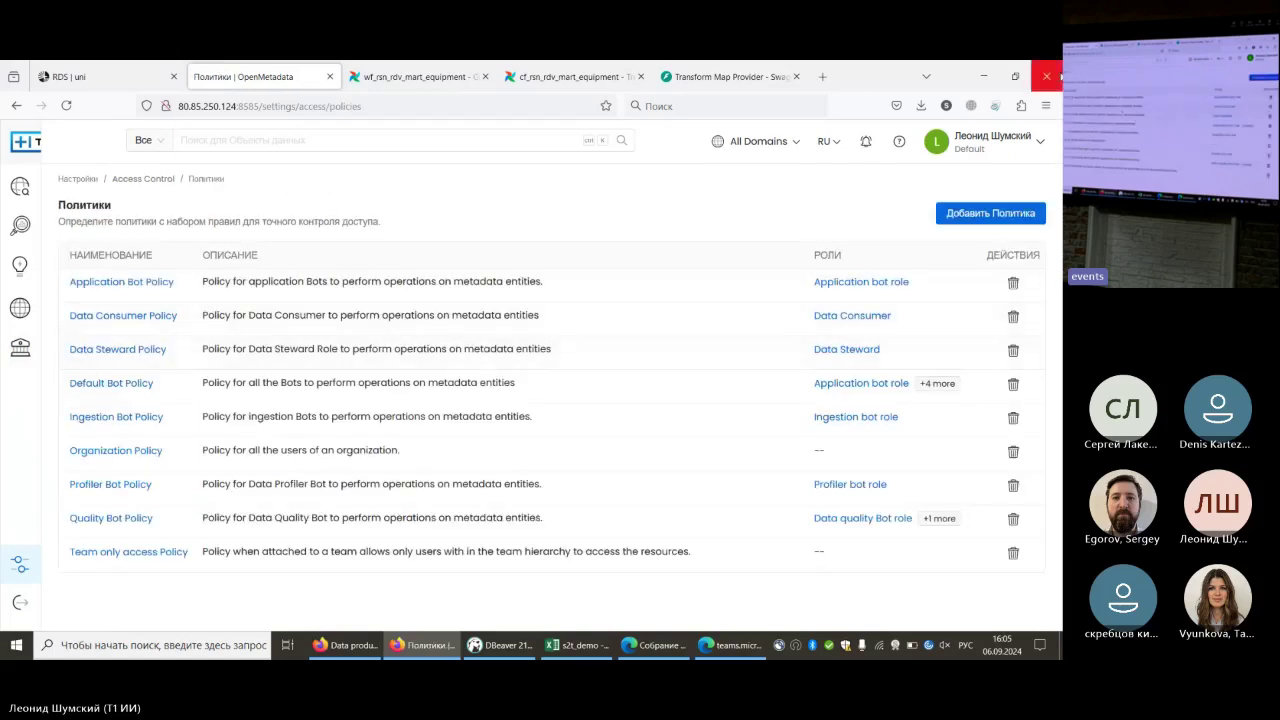
left_click(1020, 212)
scroll(387, 452, "down", 2)
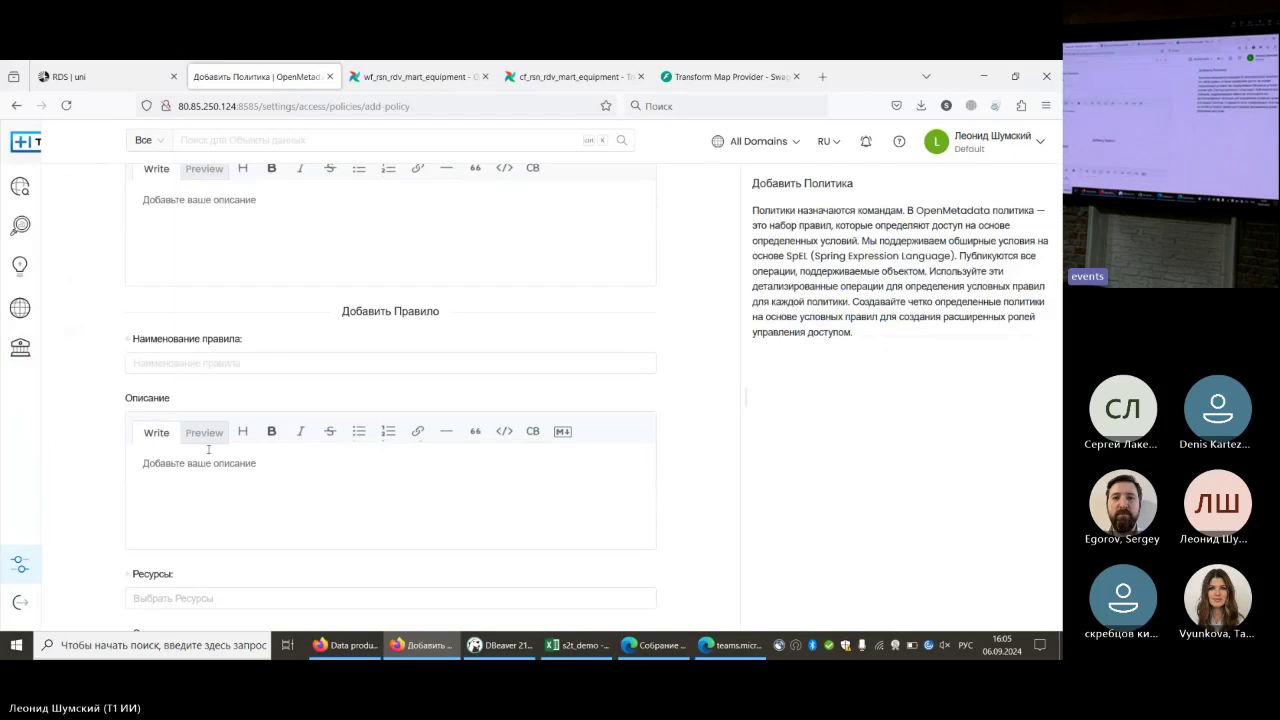
scroll(300, 425, "down", 3)
Choose Table as the resource of the new policy's rule
left_click(251, 396)
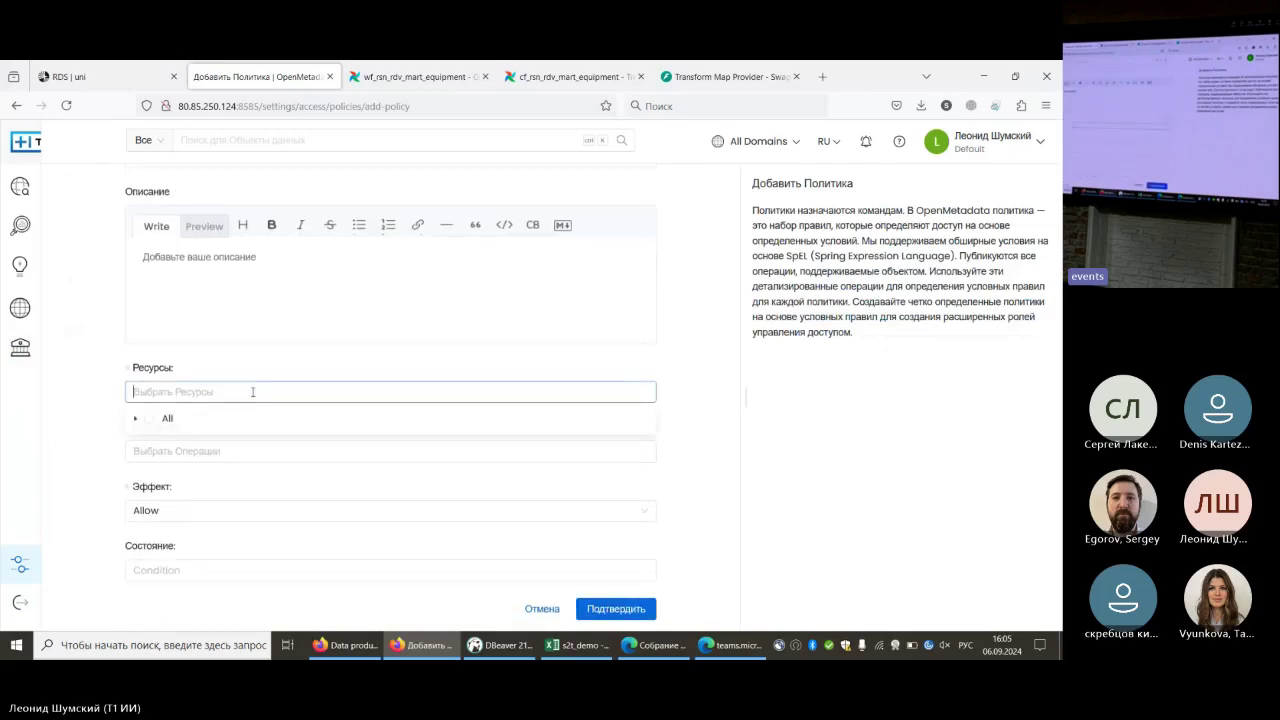
left_click(136, 420)
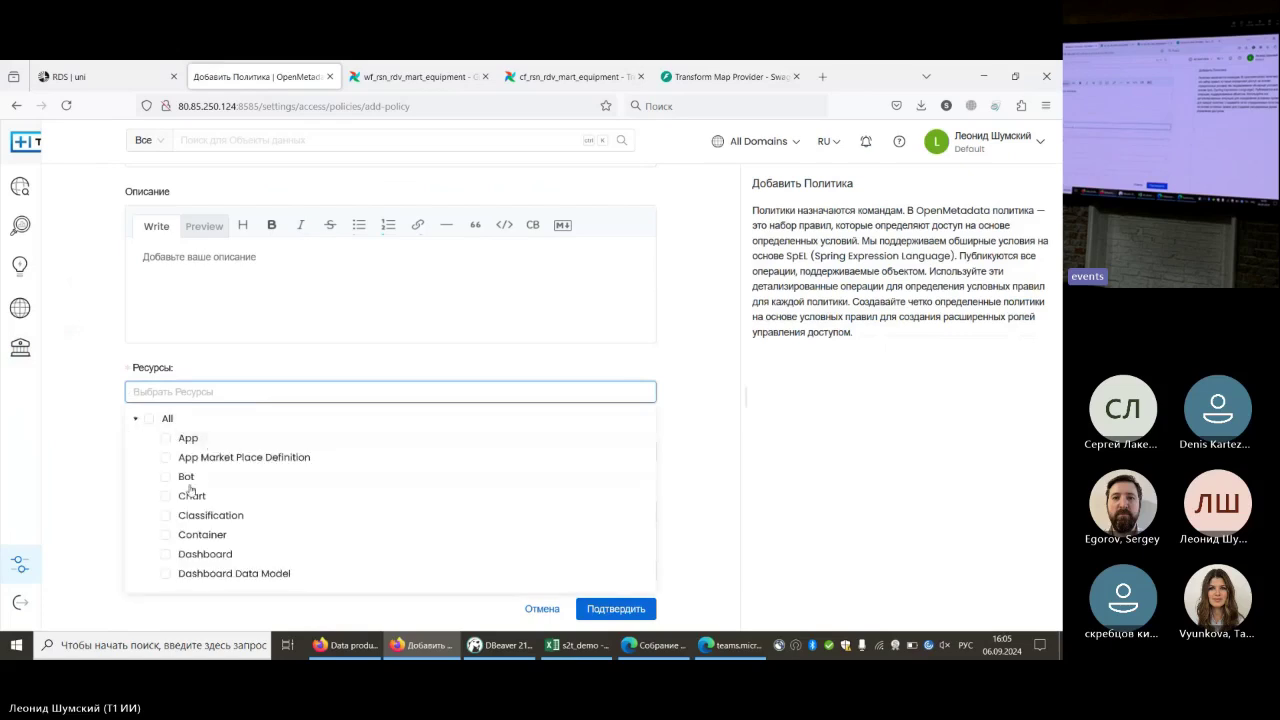
scroll(195, 510, "down", 5)
scroll(199, 521, "down", 5)
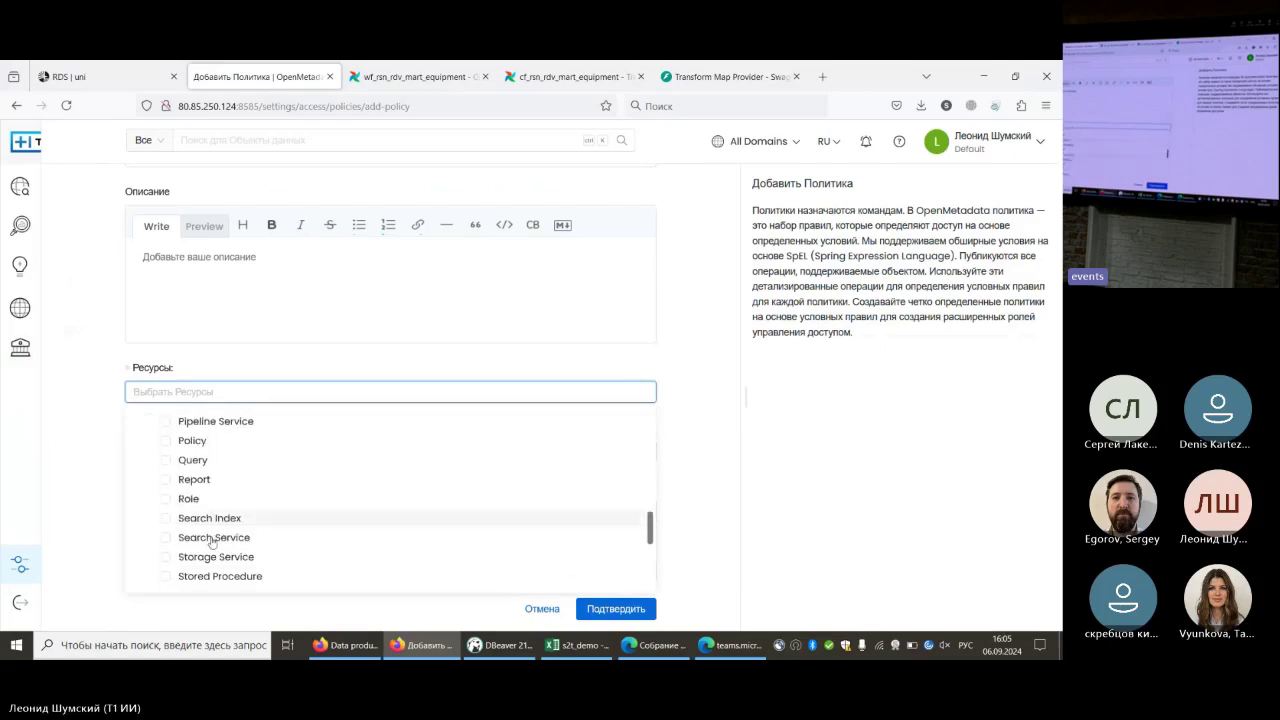
scroll(210, 515, "down", 3)
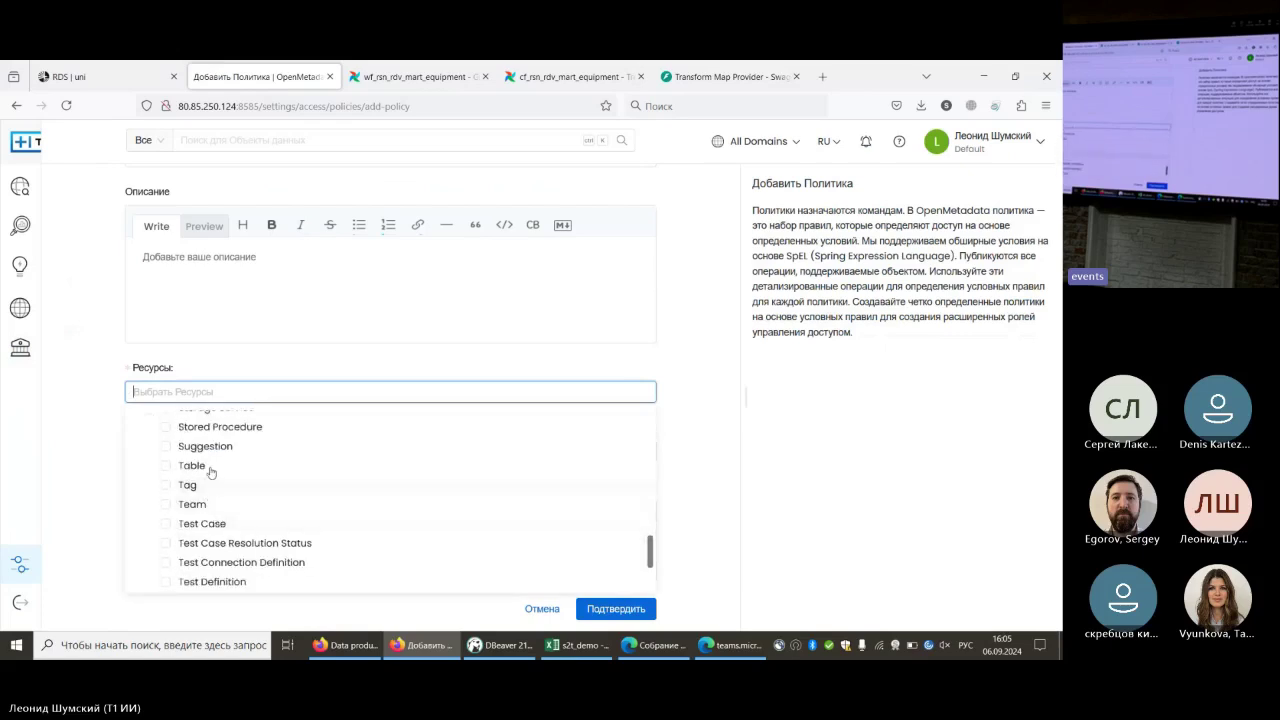
left_click(211, 466)
left_click(670, 437)
Expand the operations available for the policy rule and examine the view and edit permissions without selecting any
left_click(150, 452)
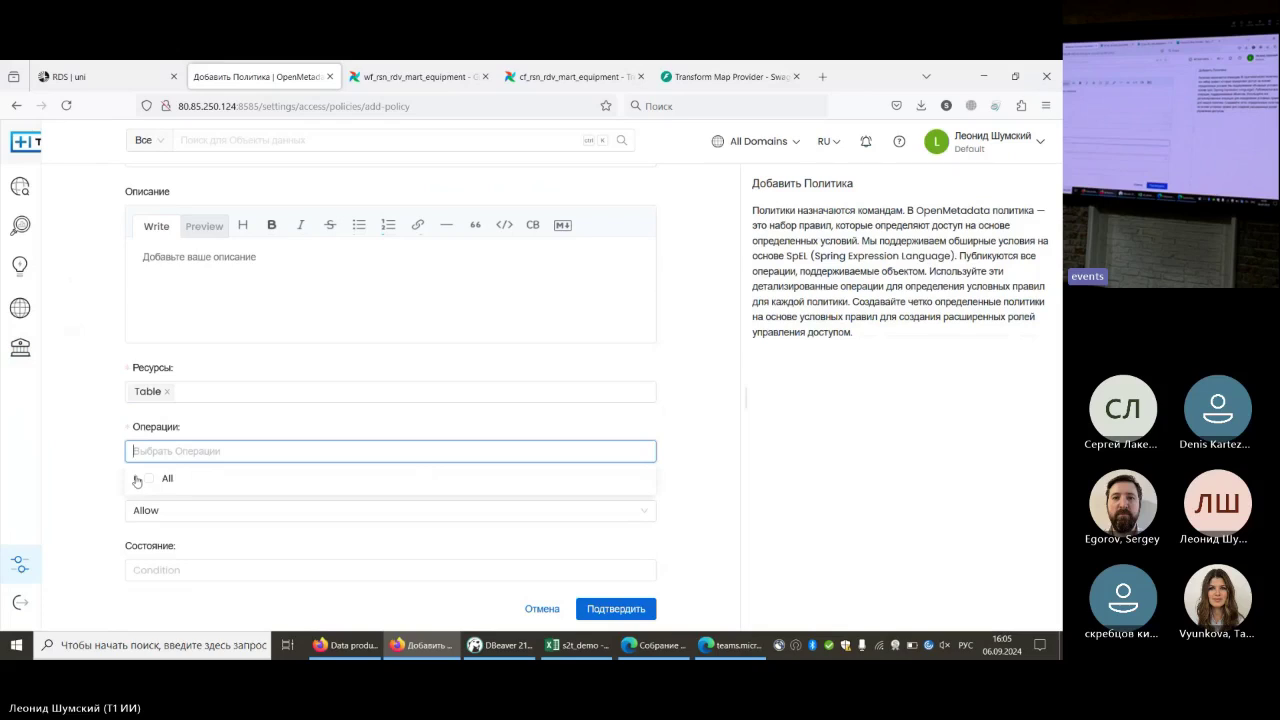
left_click(136, 478)
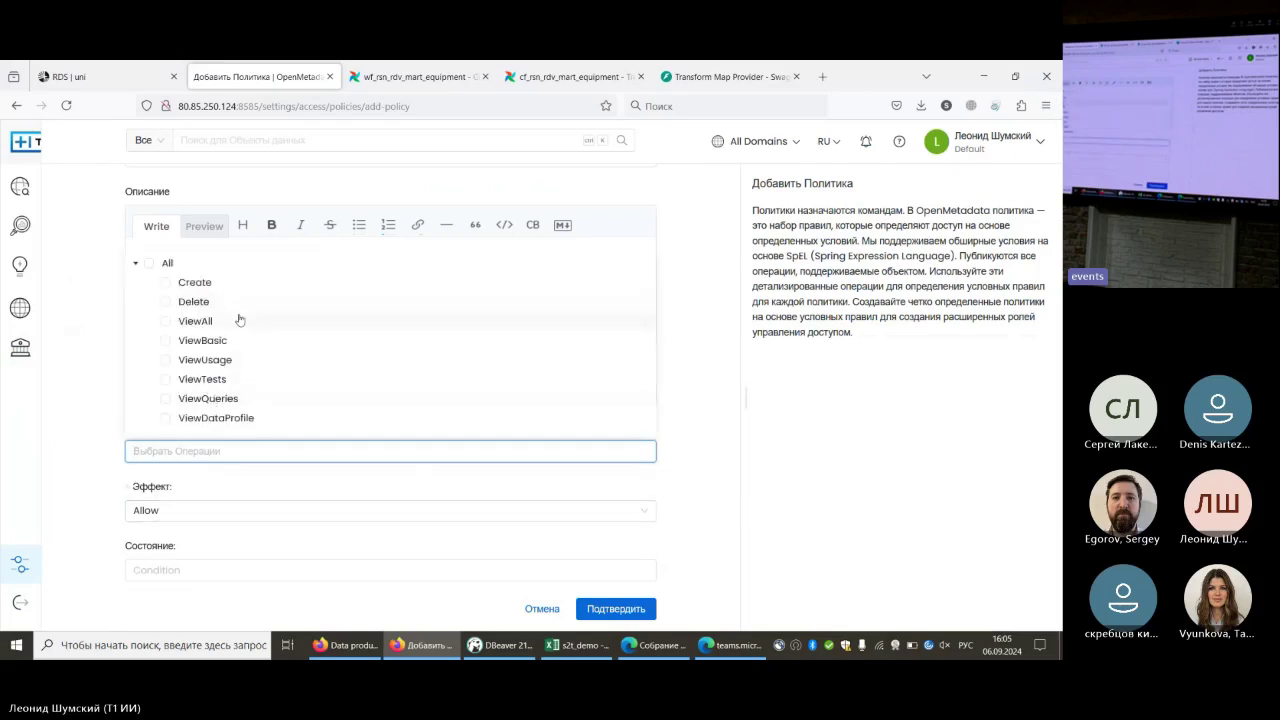
scroll(243, 340, "down", 1)
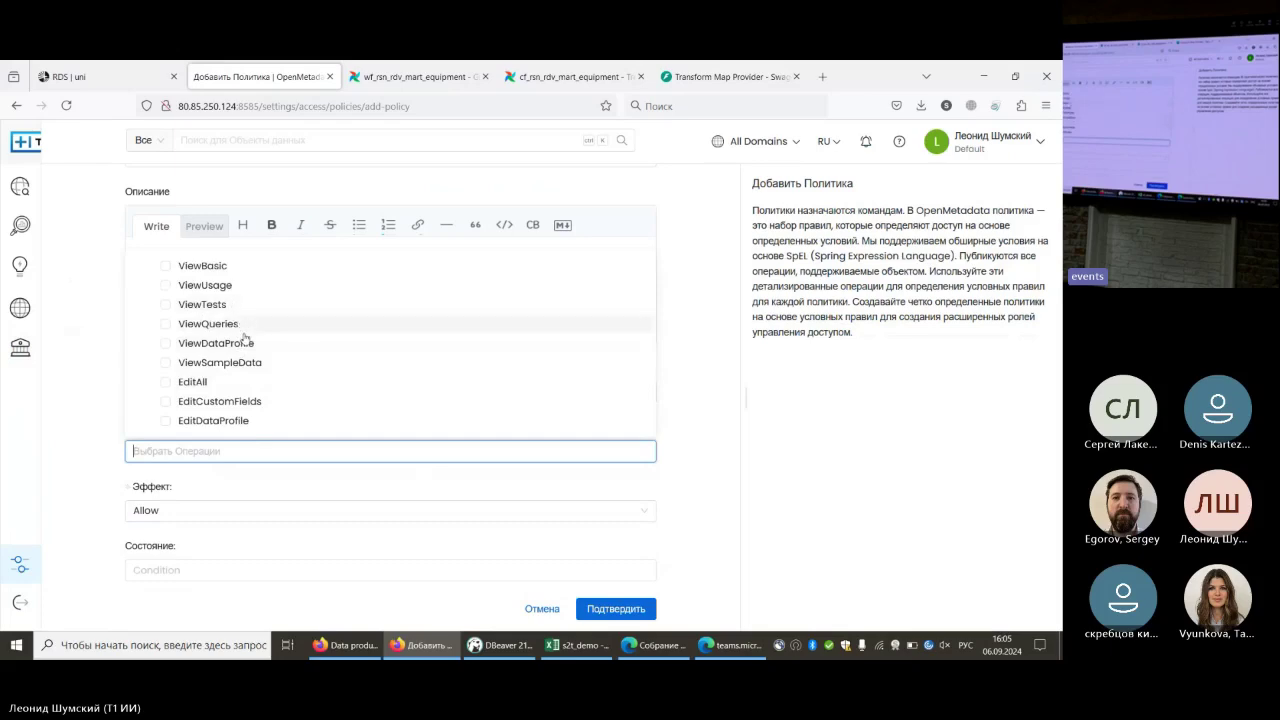
scroll(253, 378, "up", 1)
scroll(252, 376, "down", 1)
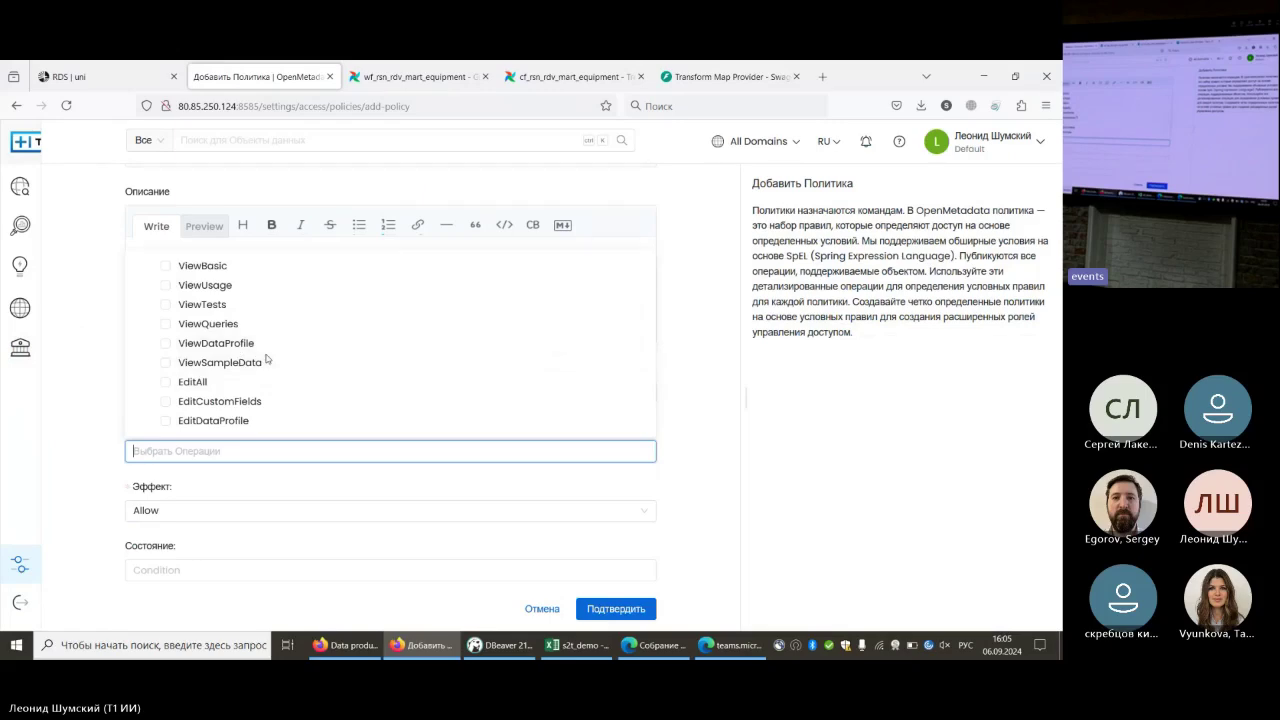
left_click(676, 354)
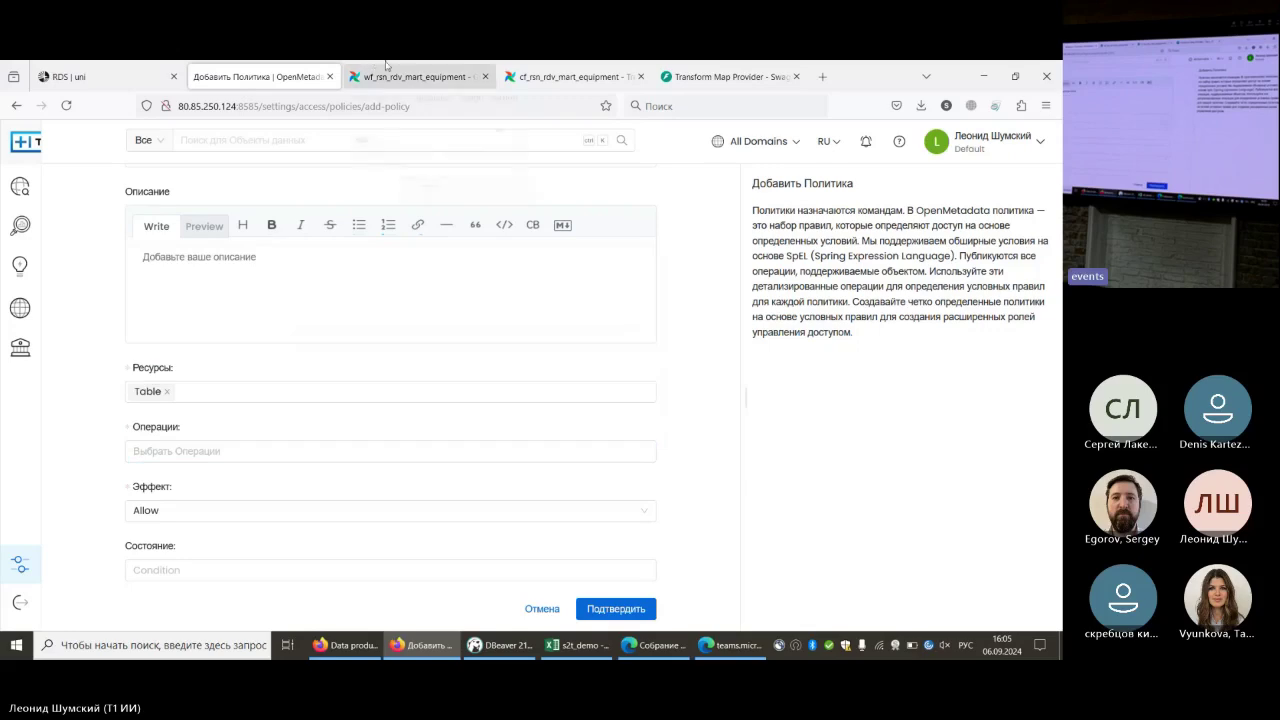
Switch back to RDS, open the uni.ZSNH_SBR.equipment resource and examine its tags, FQN option and dataset filter
left_click(90, 76)
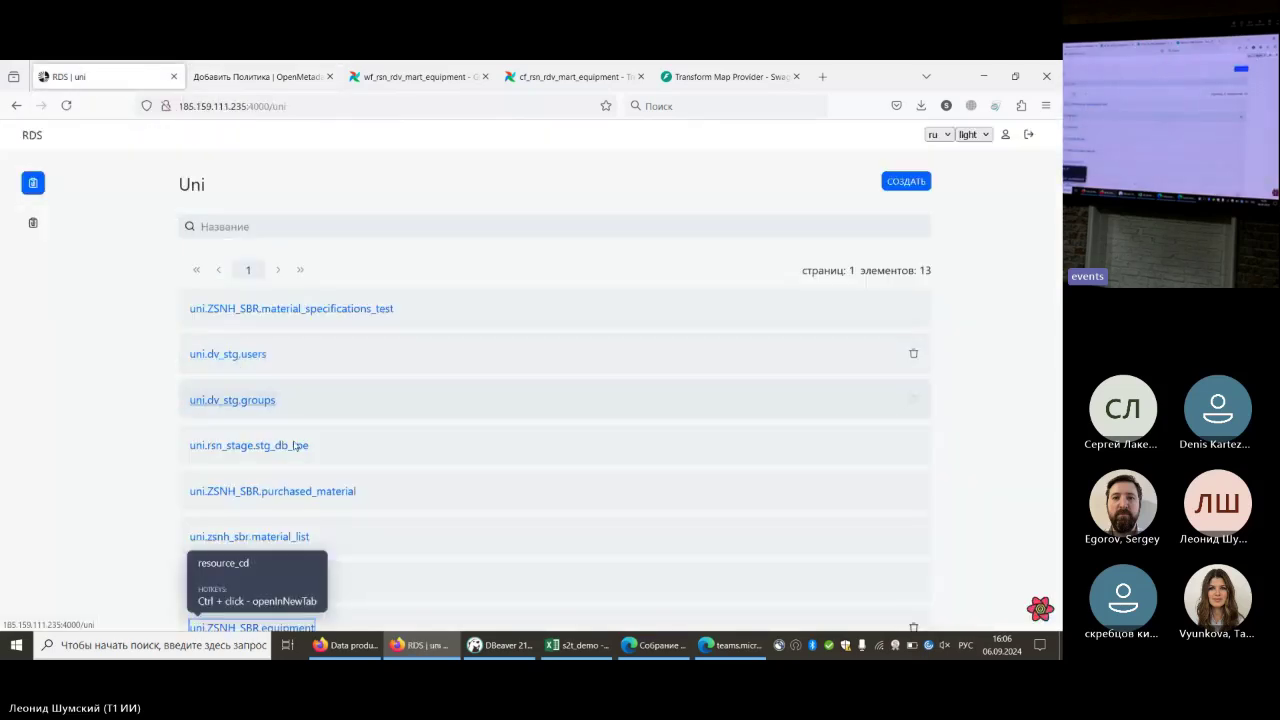
scroll(317, 463, "down", 2)
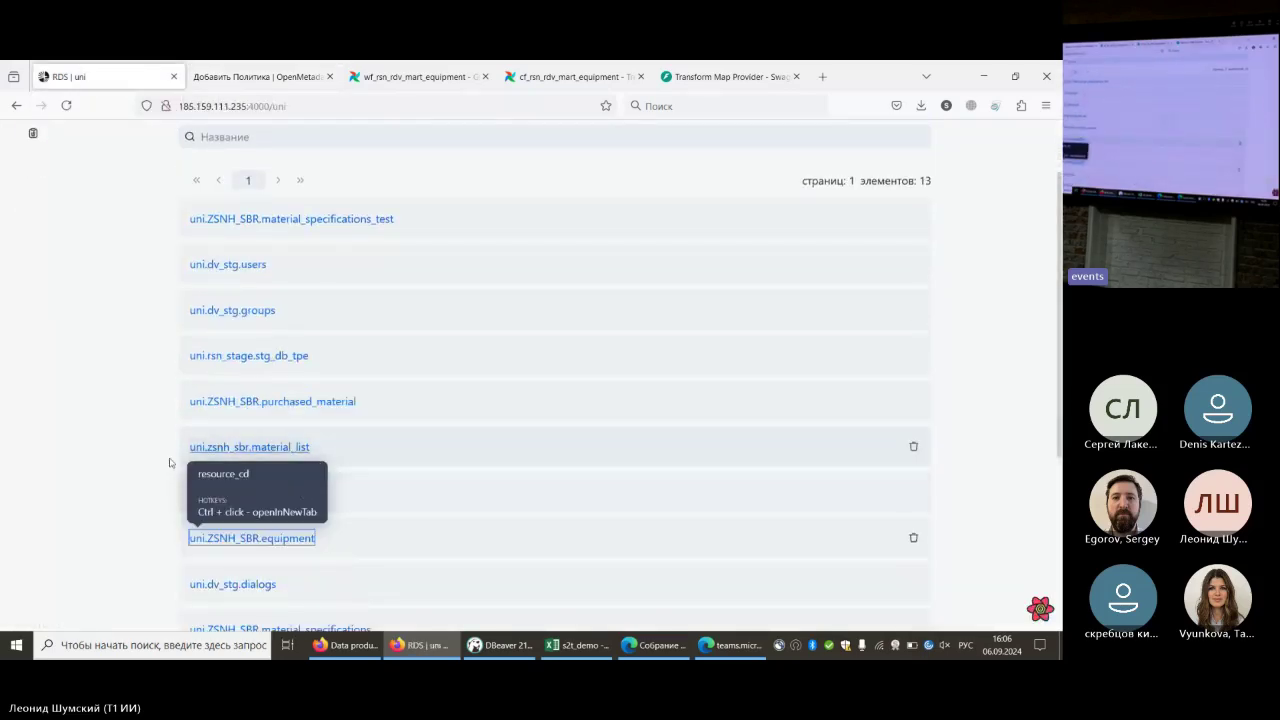
left_click(118, 481)
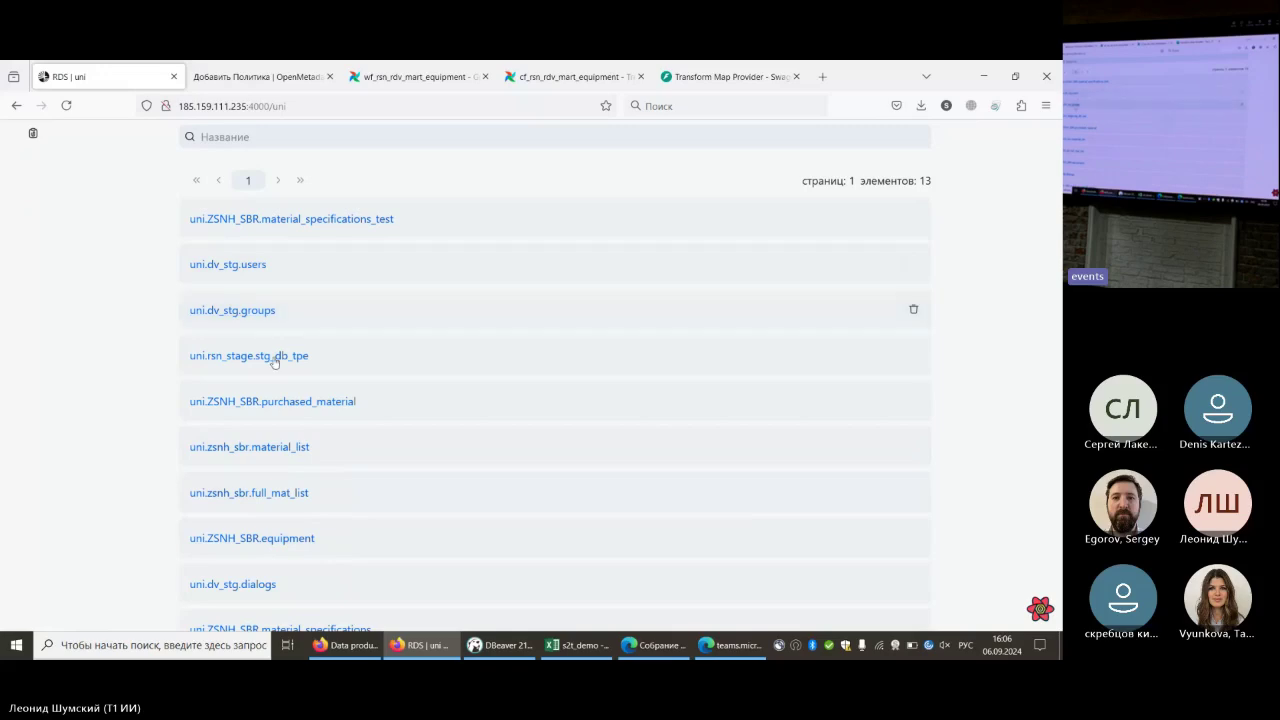
left_click(267, 546)
scroll(600, 430, "down", 3)
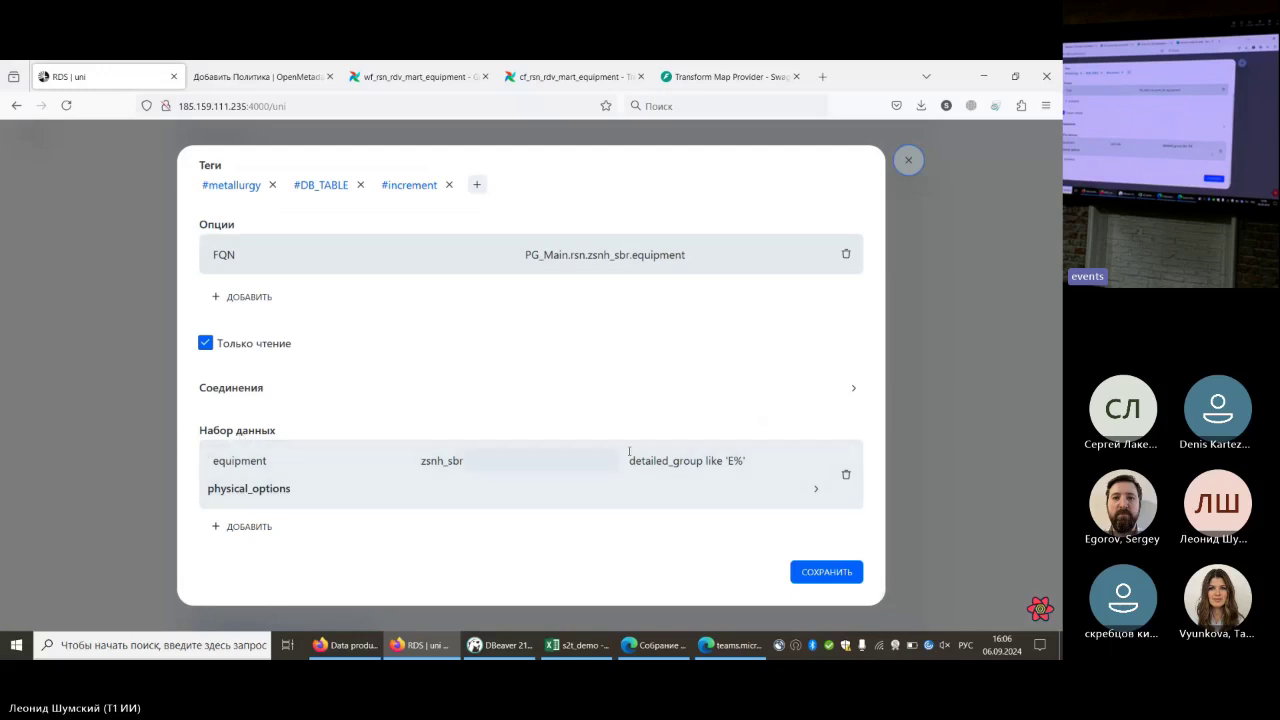
Examine the equipment dataset's filter expression and its physical_options, collapsing the options again without changing anything
left_click(689, 468)
left_click_drag(757, 462, 659, 459)
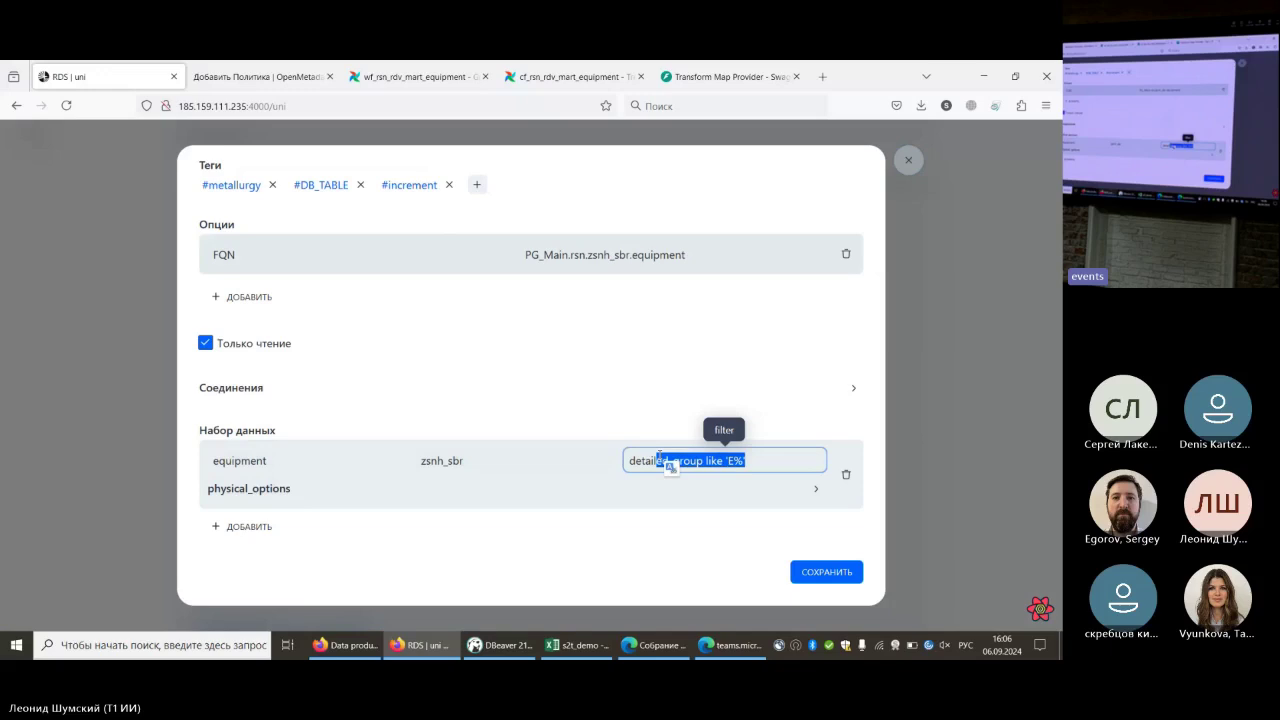
left_click(816, 488)
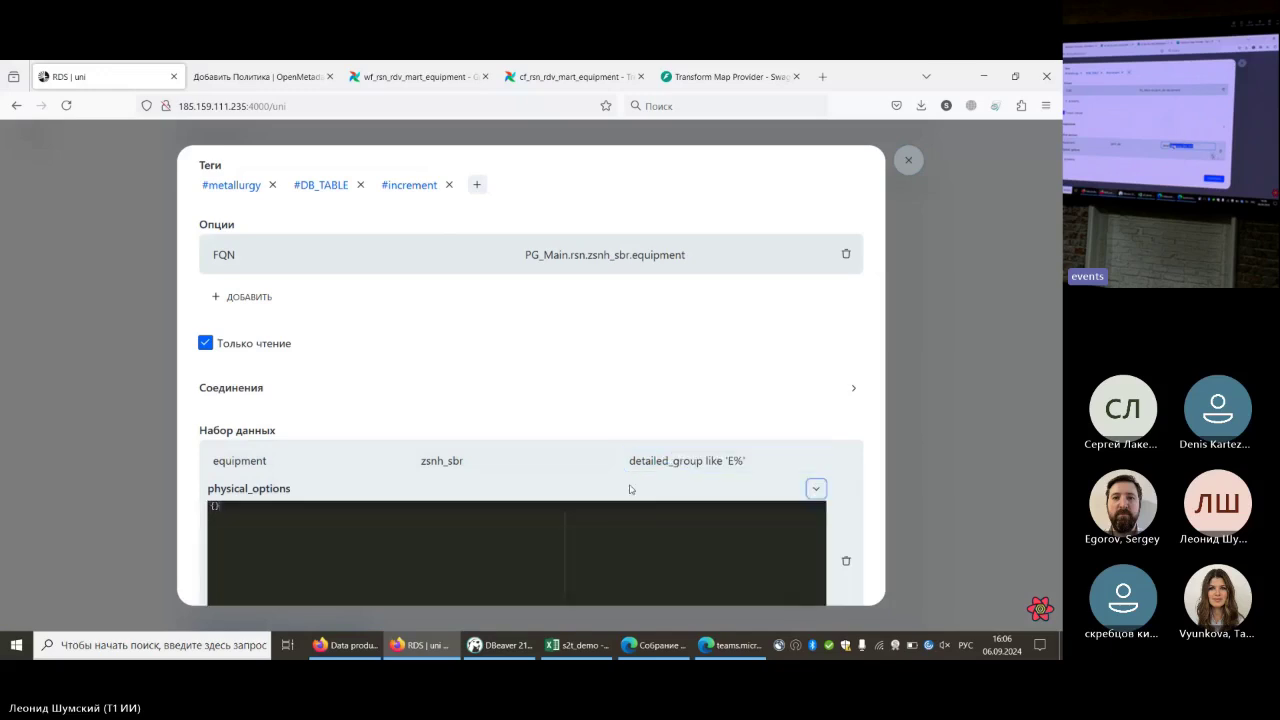
left_click(817, 489)
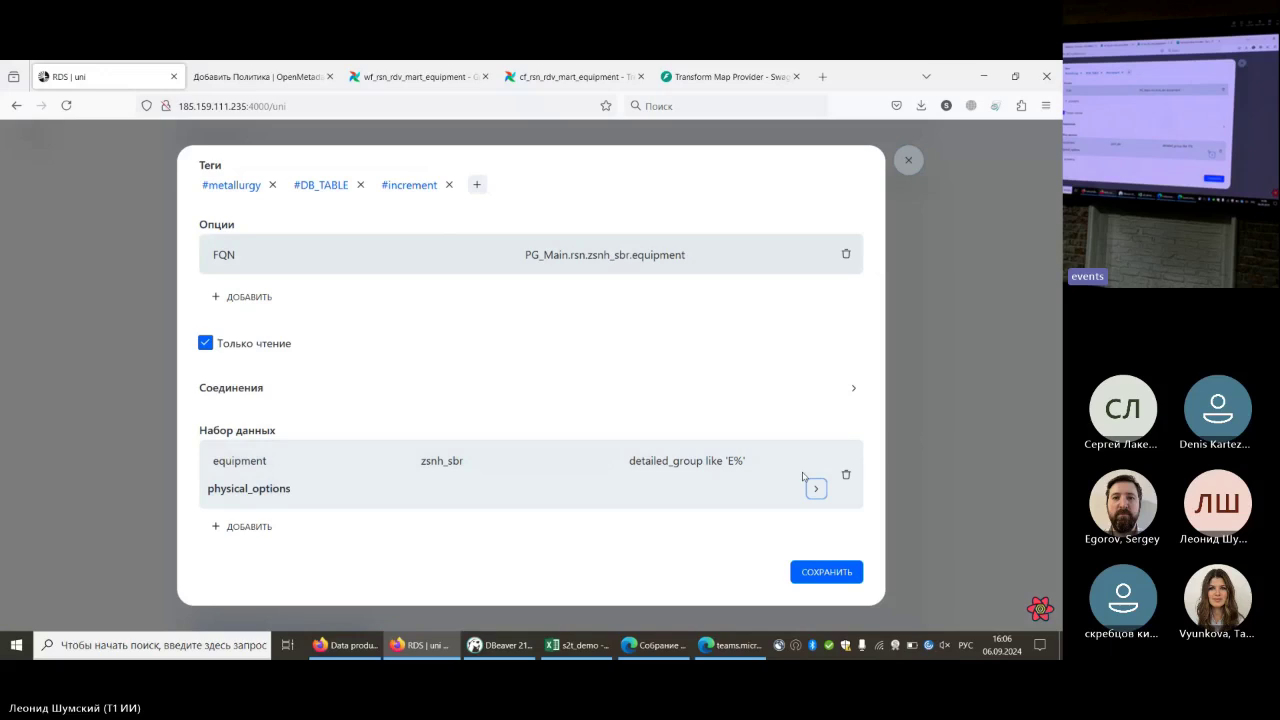
Review the resource's name, description and FQN option value, and close the uni.ZSNH_SBR.equipment resource without saving
scroll(531, 426, "up", 3)
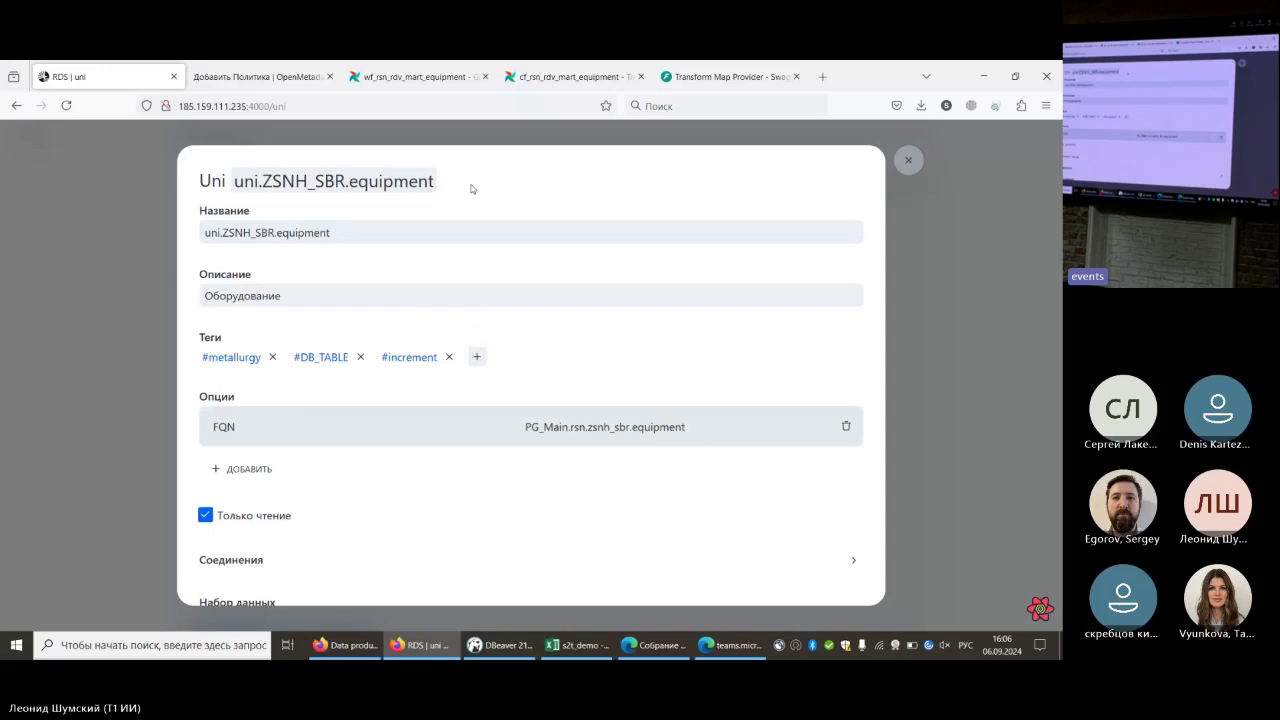
left_click(634, 426)
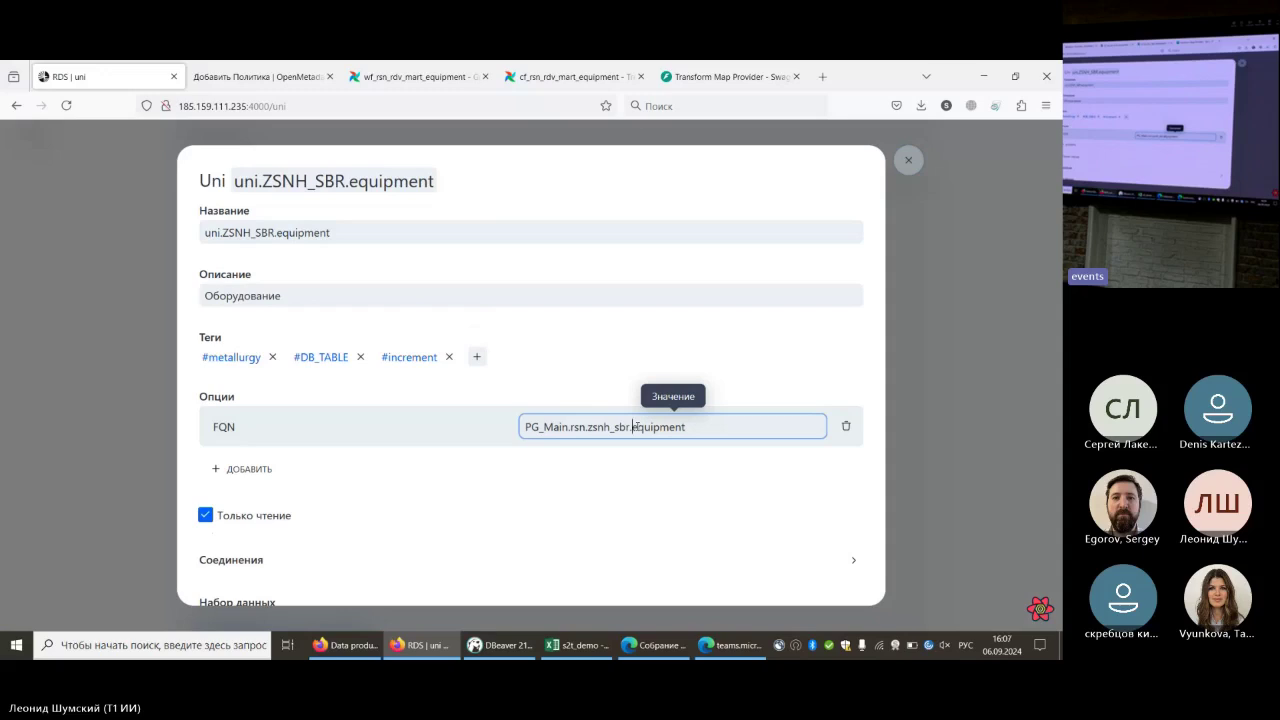
left_click(908, 161)
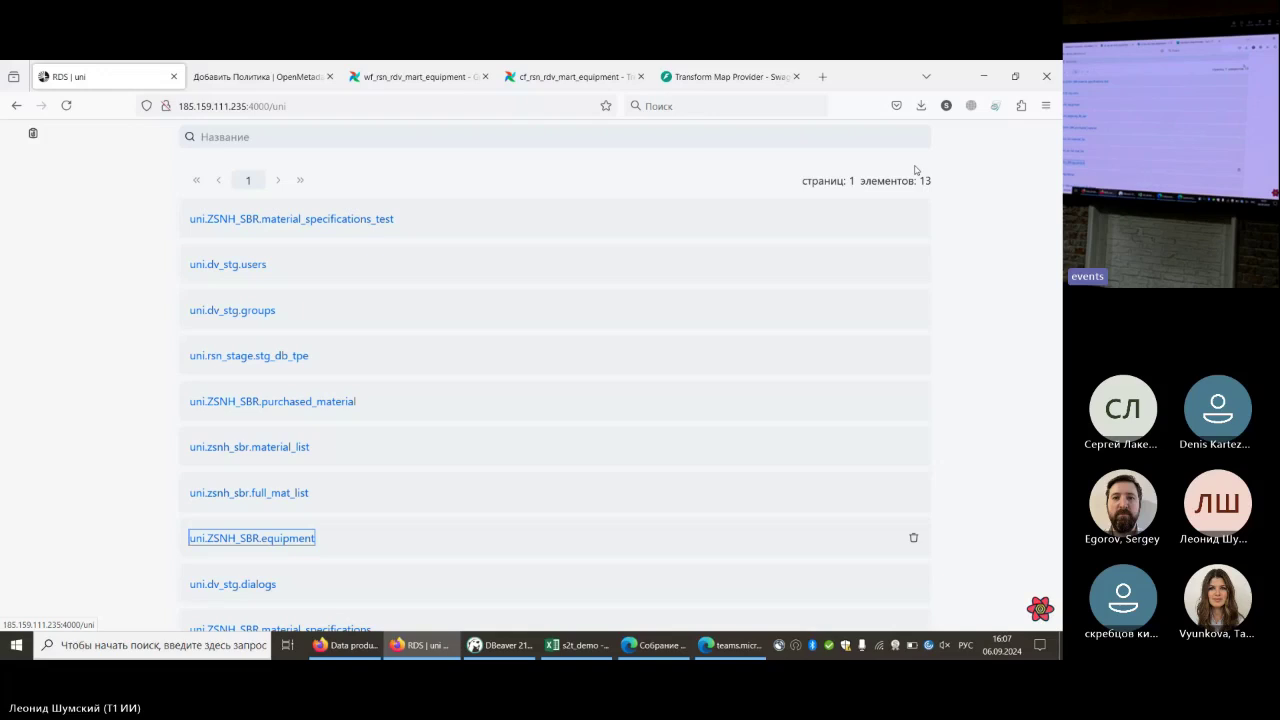
key("super")
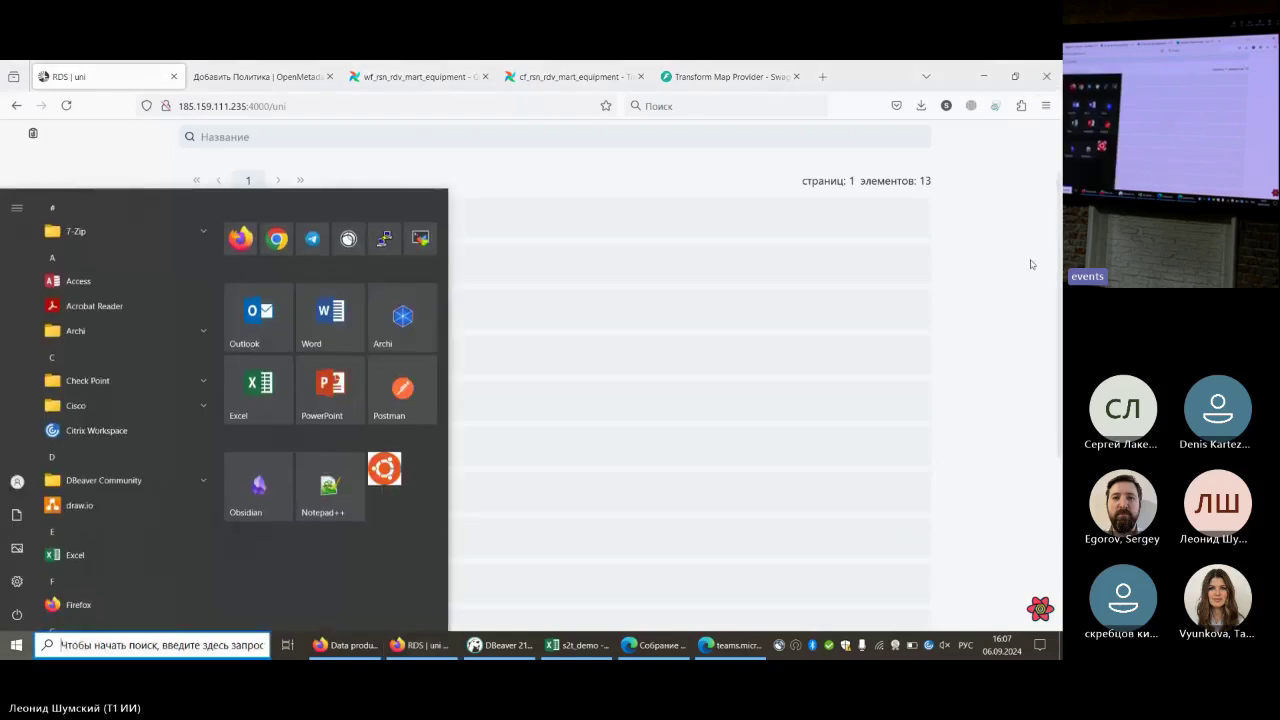
key("super")
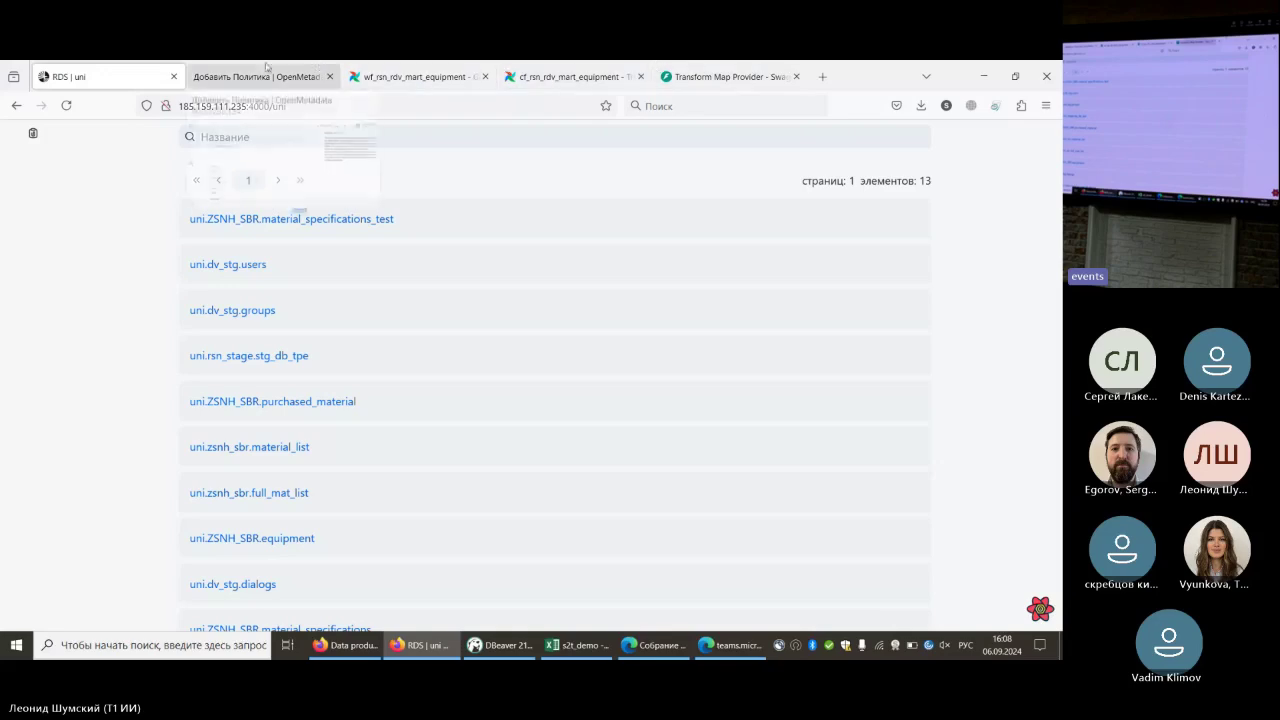
Switch to OpenMetadata, leave the unsaved policy form and open the data catalog's table listing
left_click(295, 68)
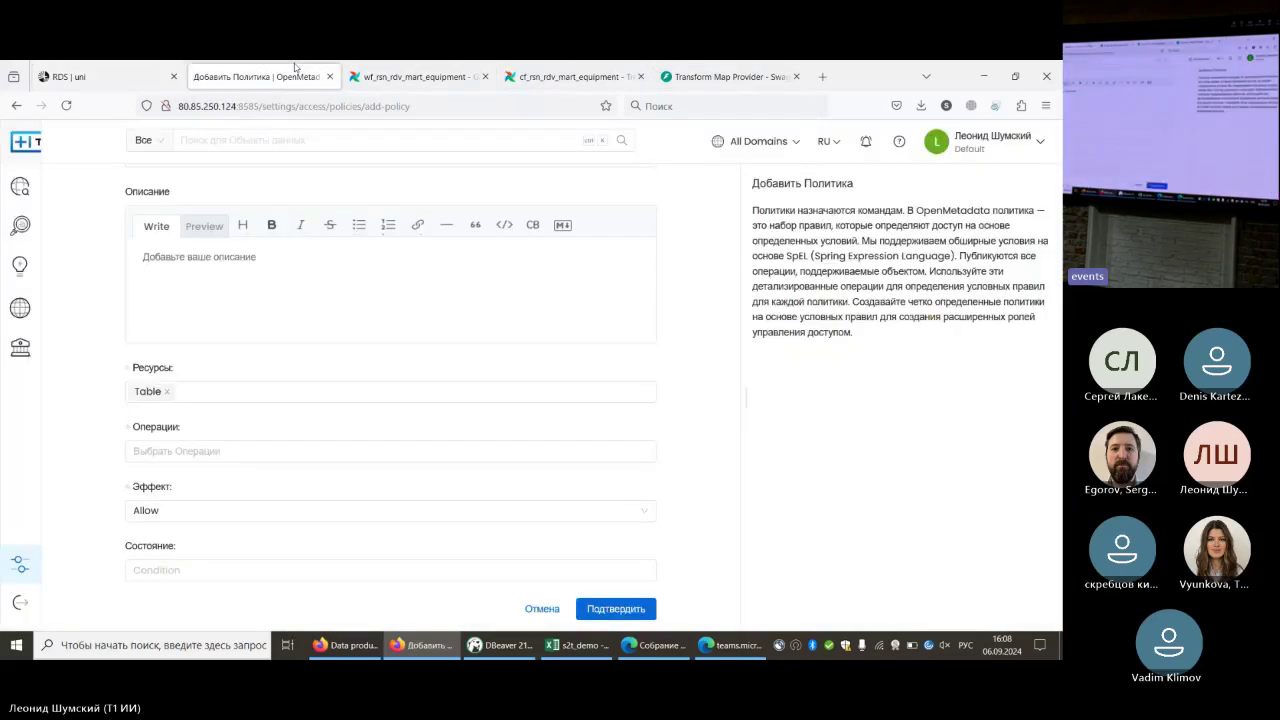
left_click(22, 188)
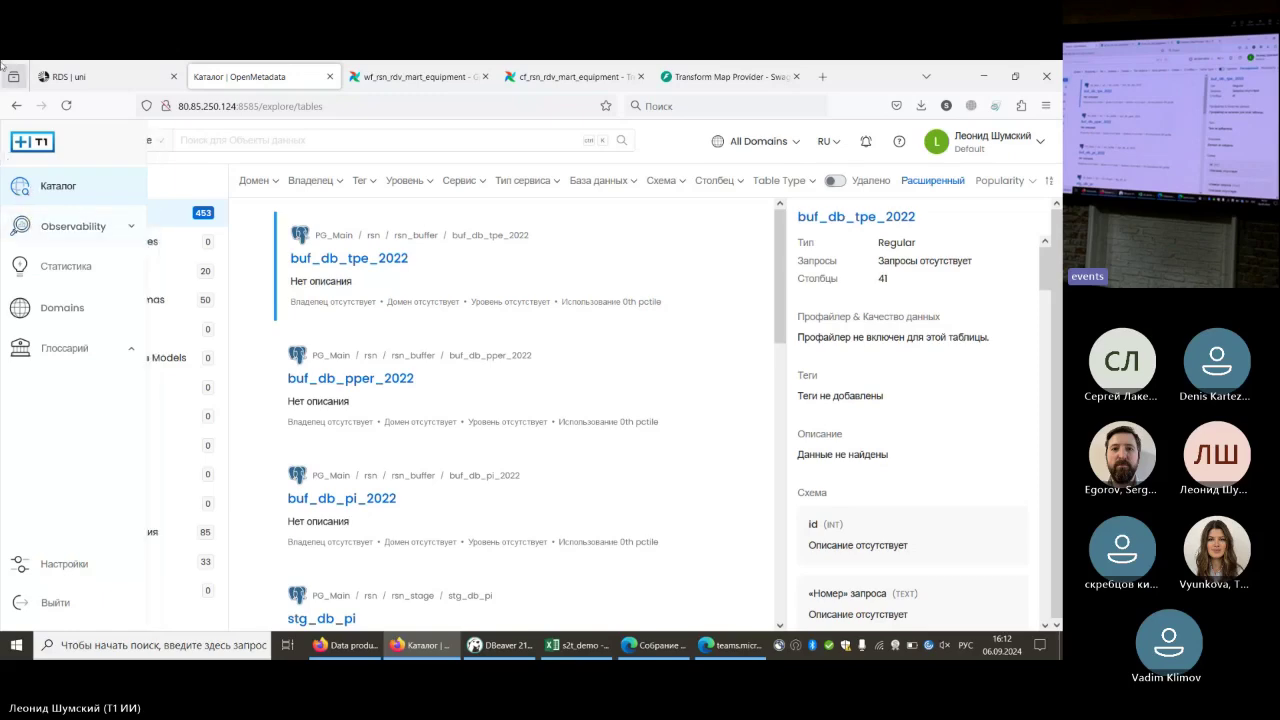
Return to the Uni resource list in RDS and bring up the Teams screen-sharing control
left_click(116, 82)
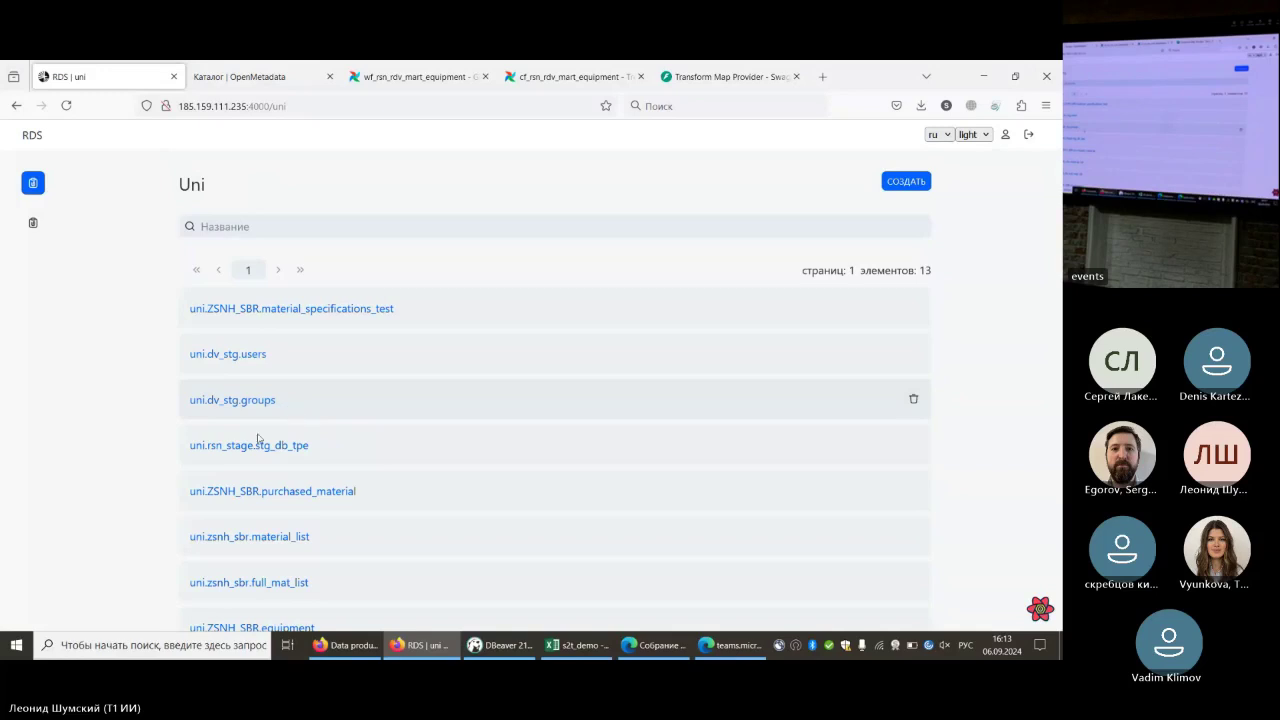
left_click(732, 650)
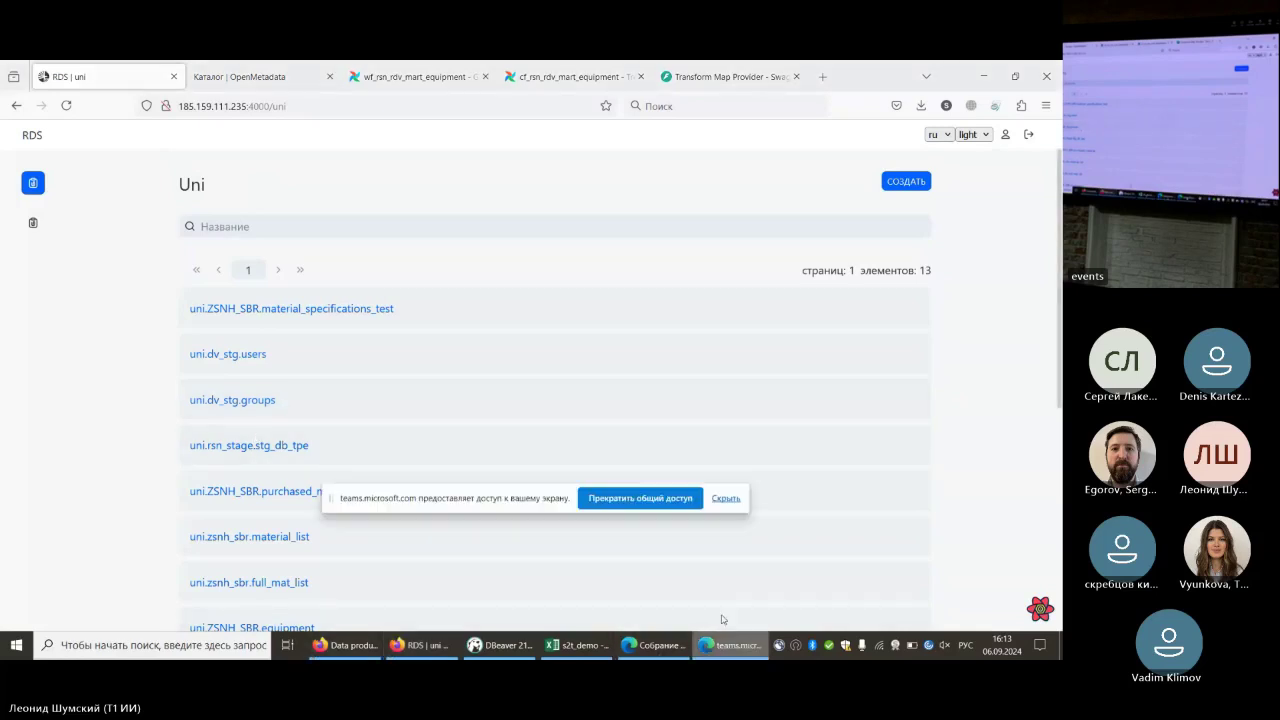